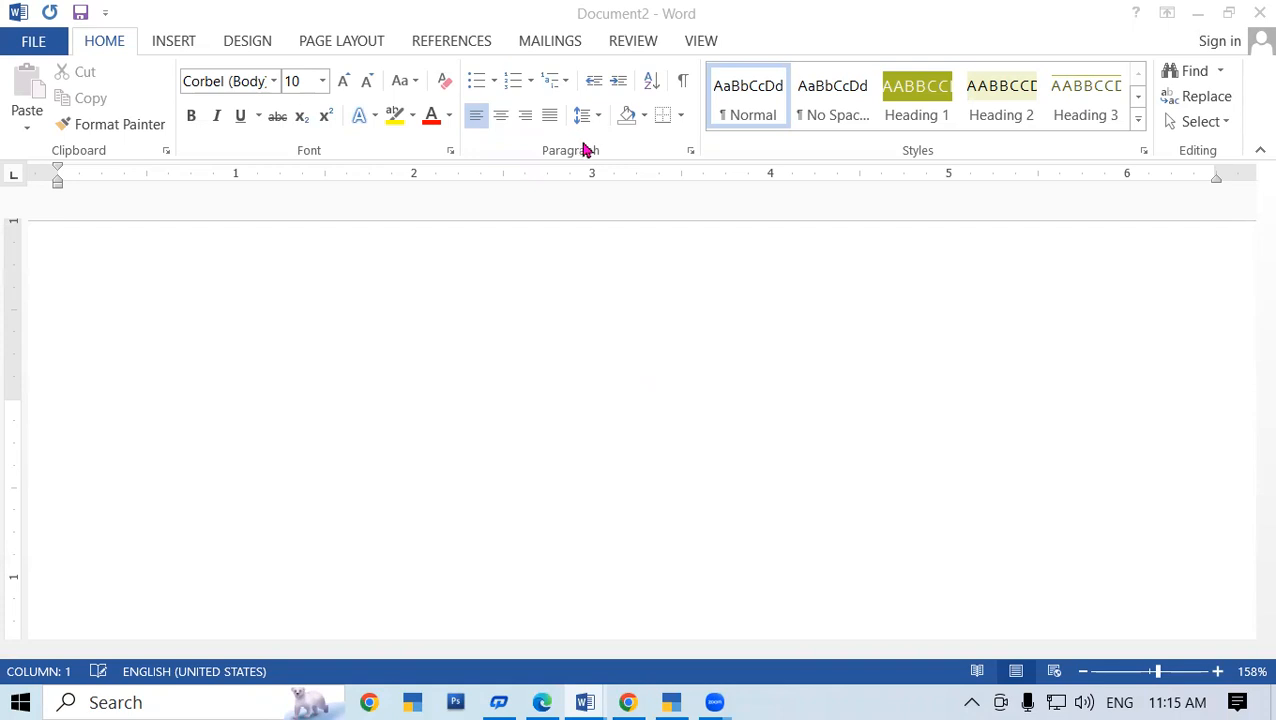
# Set the page zoom to 100% and enter "GIT COMPUTER CENTER" on the first line of the blank document
pyautogui.click(478, 379)
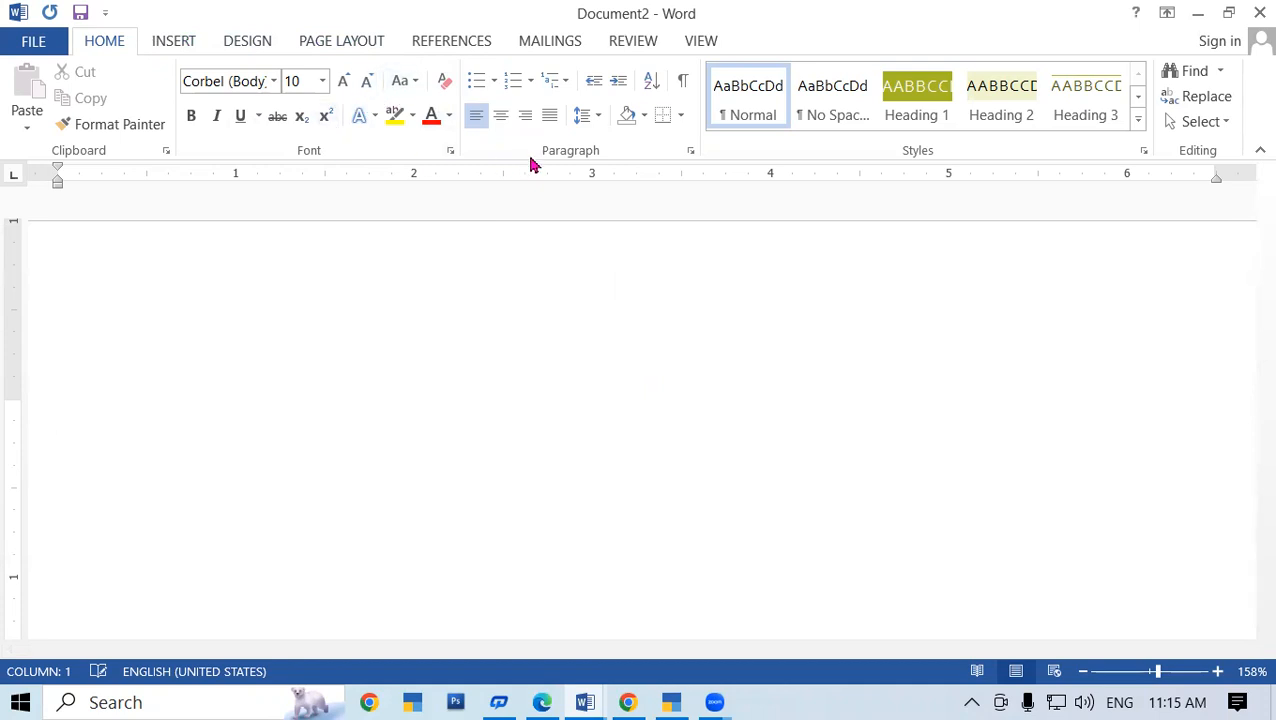
pyautogui.click(1150, 672)
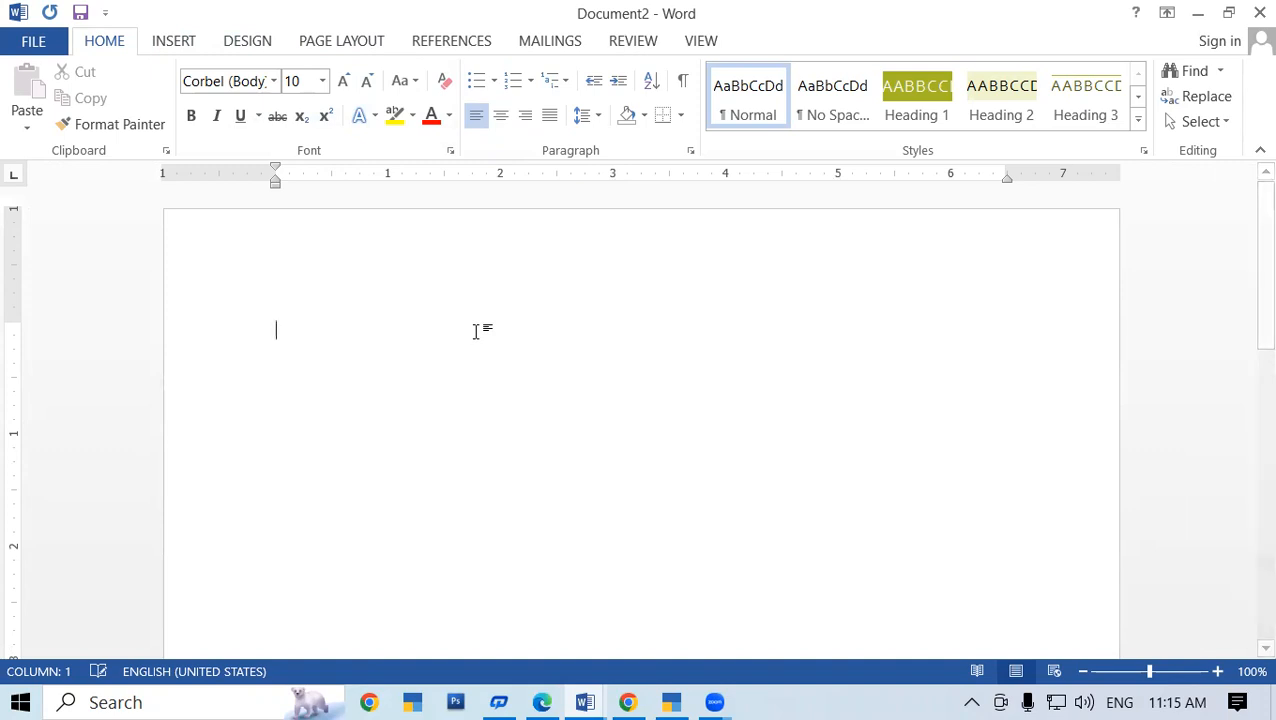
pyautogui.write('GIT')
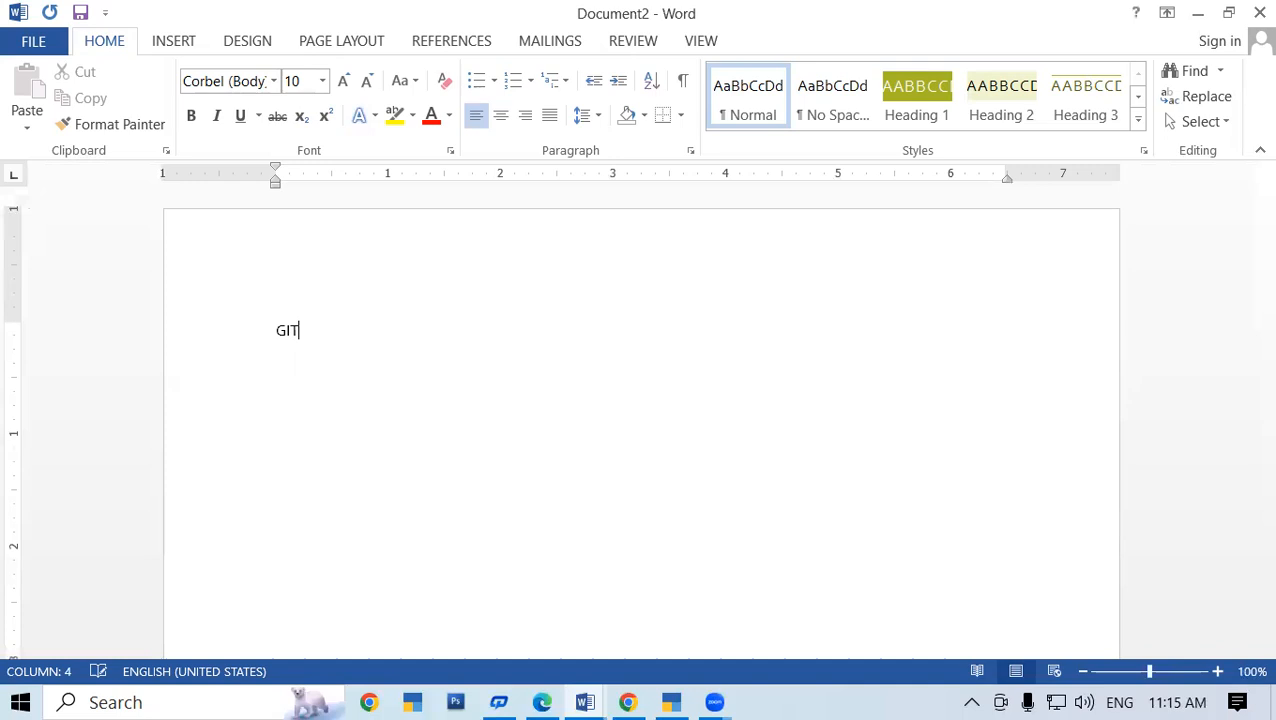
pyautogui.write('  COMPUTER CR')
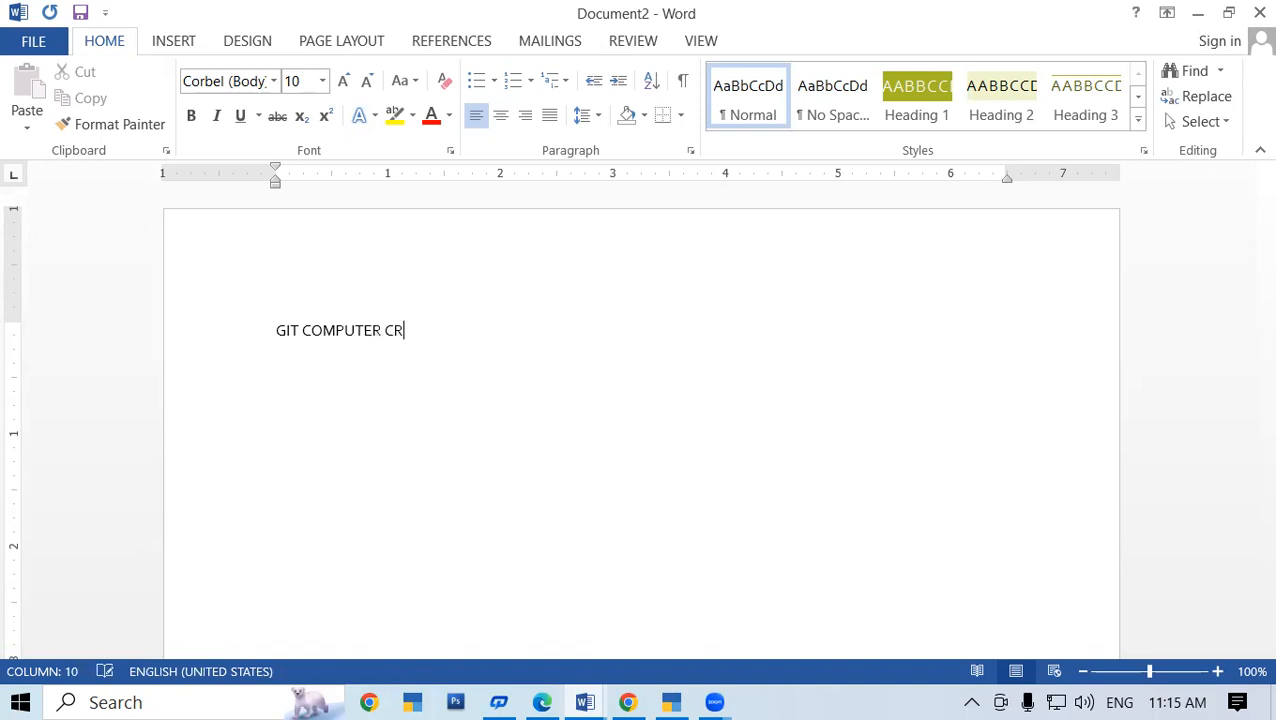
pyautogui.press('BackSpace')
pyautogui.press('BackSpace')
pyautogui.write('CENTER')
# Copy the "GIT COMPUTER CENTER" line and paste it repeatedly to fill thirteen lines
pyautogui.moveTo(446, 334); pyautogui.dragTo(279, 320)
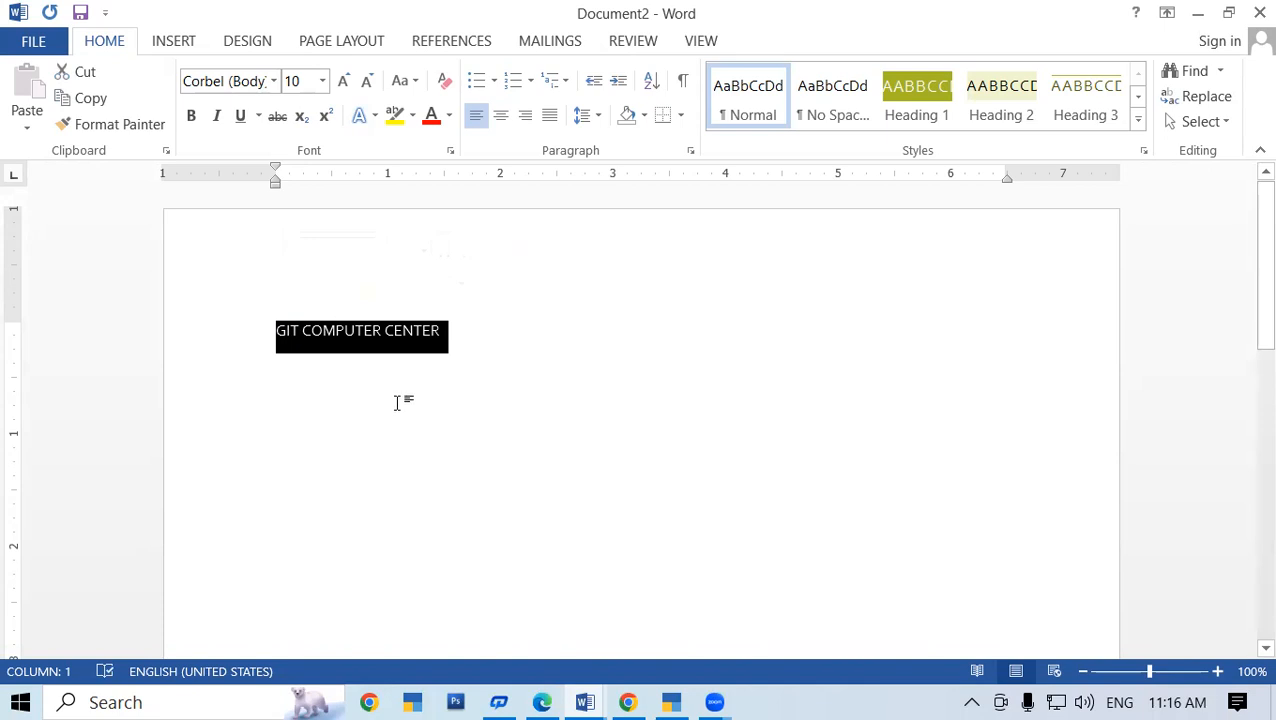
pyautogui.hotkey('ctrl', 'c')
pyautogui.hotkey('ctrl', 'v')
pyautogui.hotkey('ctrl', 'v')
pyautogui.hotkey('ctrl', 'v')
pyautogui.hotkey('ctrl', 'v')
pyautogui.hotkey('ctrl', 'v')
pyautogui.hotkey('ctrl', 'v')
pyautogui.hotkey('ctrl', 'v')
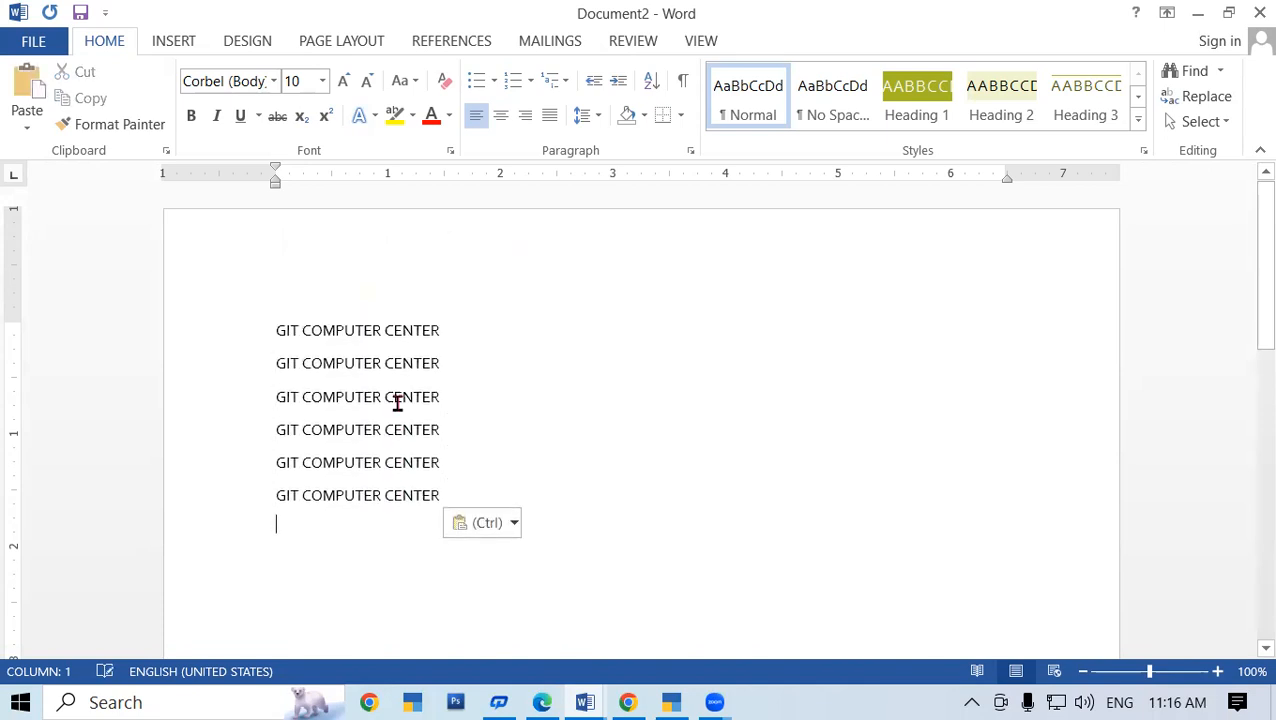
pyautogui.hotkey('ctrl', 'v')
pyautogui.hotkey('ctrl', 'v')
pyautogui.hotkey('ctrl', 'v')
pyautogui.hotkey('ctrl', 'v')
pyautogui.hotkey('ctrl', 'v')
pyautogui.hotkey('ctrl', 'v')
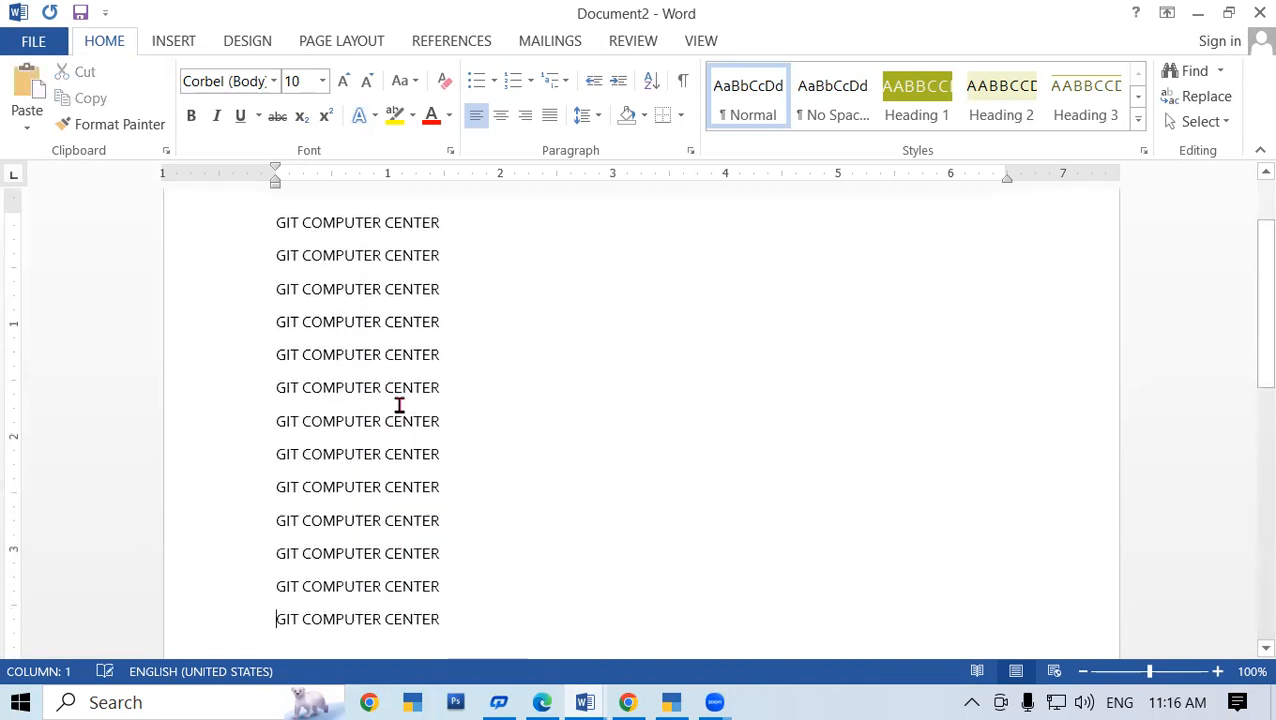
pyautogui.scroll(2, 431, 447)
pyautogui.moveTo(273, 310); pyautogui.dragTo(413, 450)
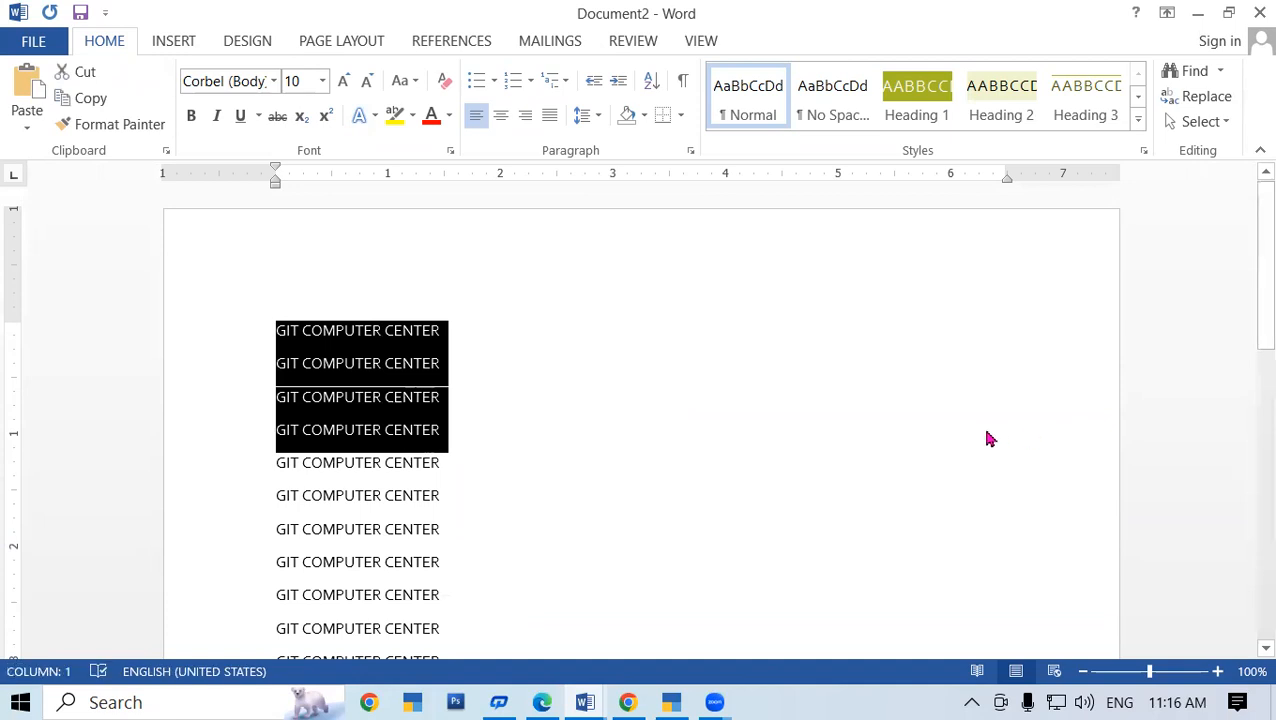
pyautogui.scroll(-2, 515, 458)
pyautogui.scroll(2, 515, 458)
pyautogui.click(511, 345)
pyautogui.click(273, 321)
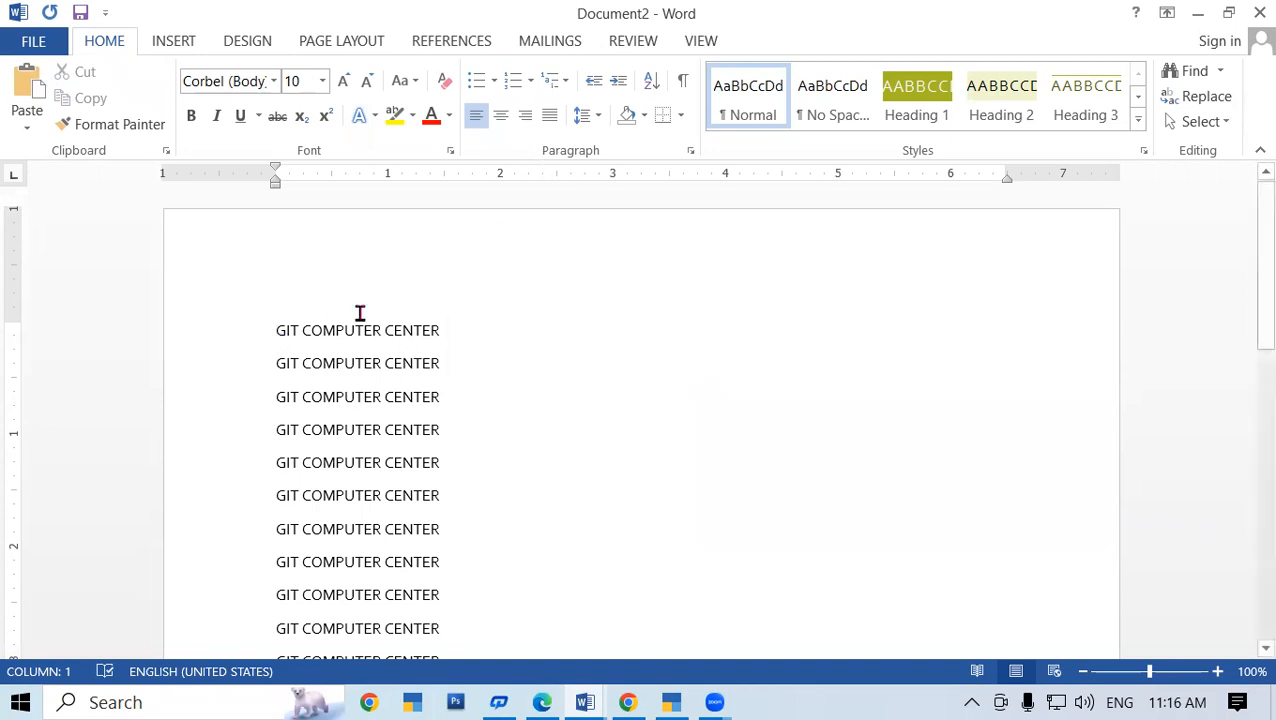
pyautogui.moveTo(273, 330); pyautogui.dragTo(408, 431)
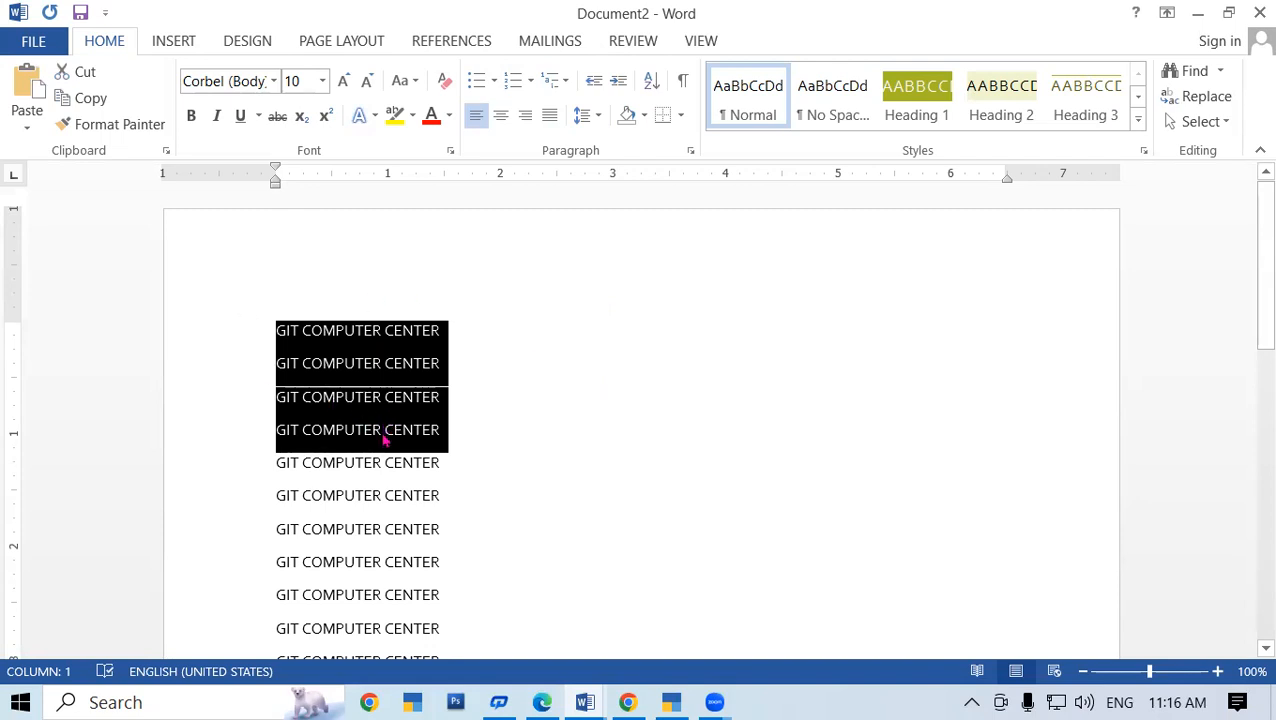
# Center the sixth to tenth "GIT COMPUTER CENTER" lines on the page
pyautogui.scroll(-2, 390, 362)
pyautogui.moveTo(276, 388); pyautogui.dragTo(432, 506)
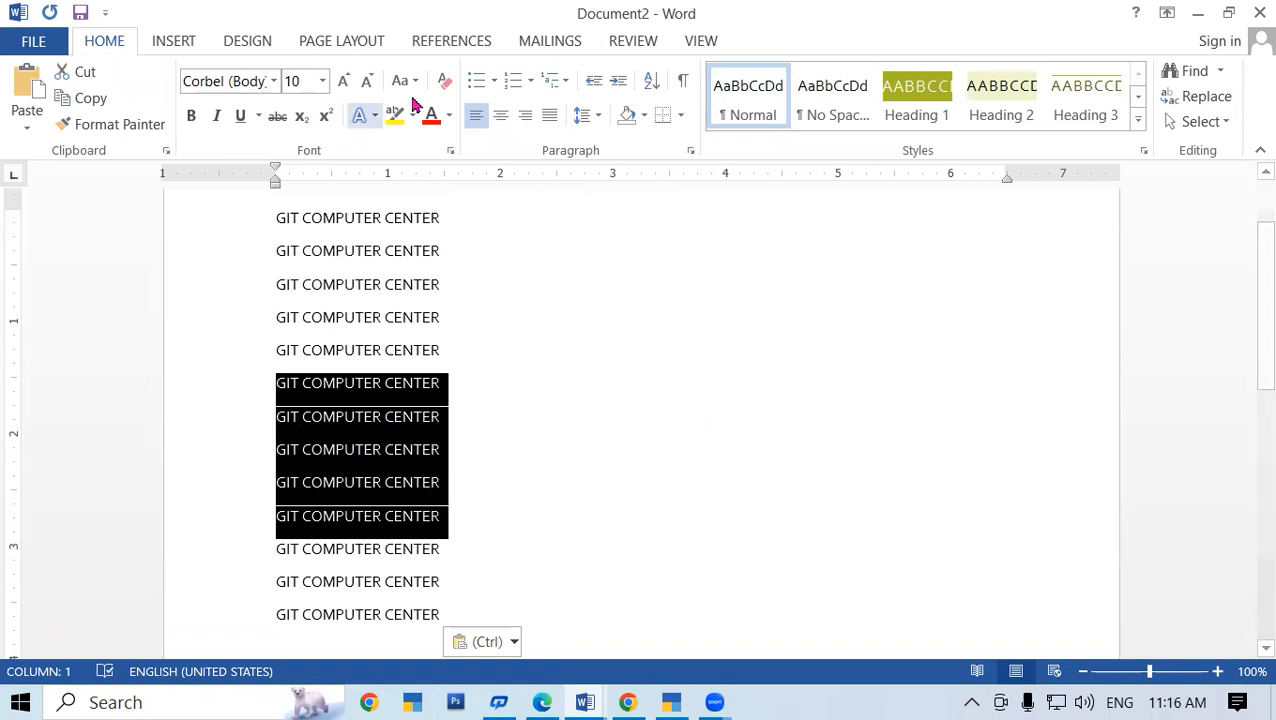
pyautogui.click(502, 116)
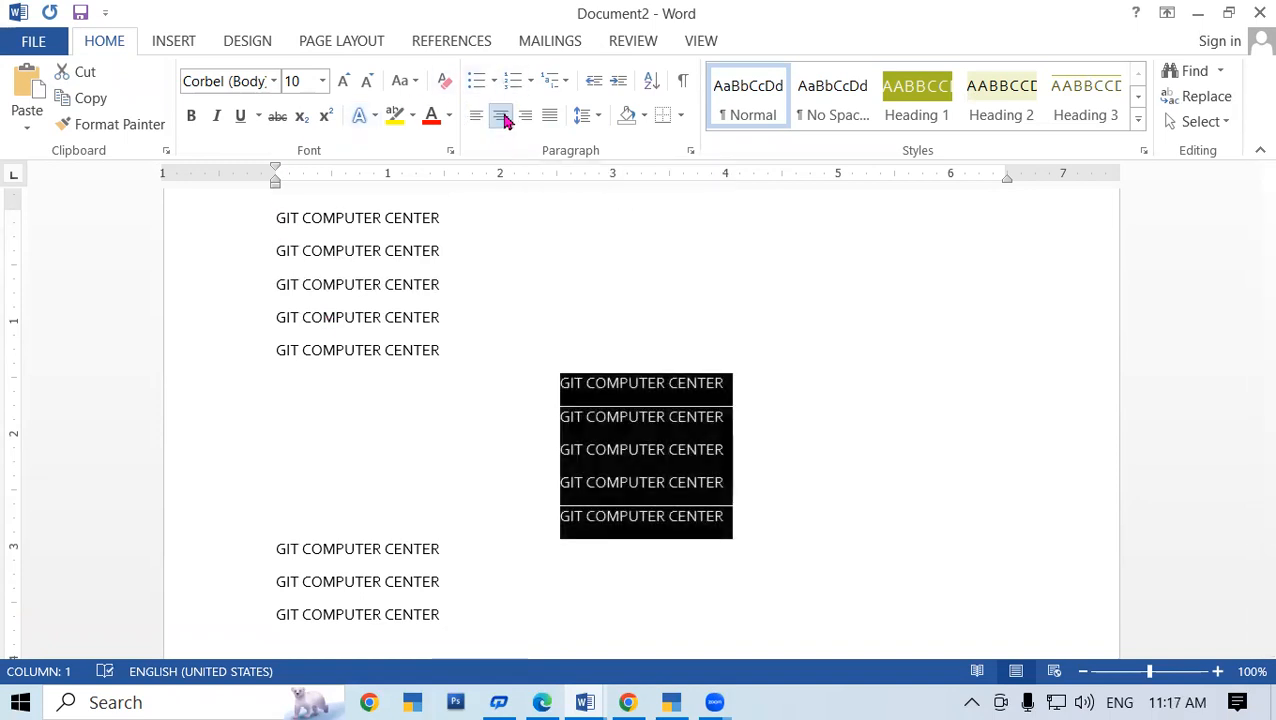
# Right-align the last three "GIT COMPUTER CENTER" lines
pyautogui.scroll(-3, 356, 490)
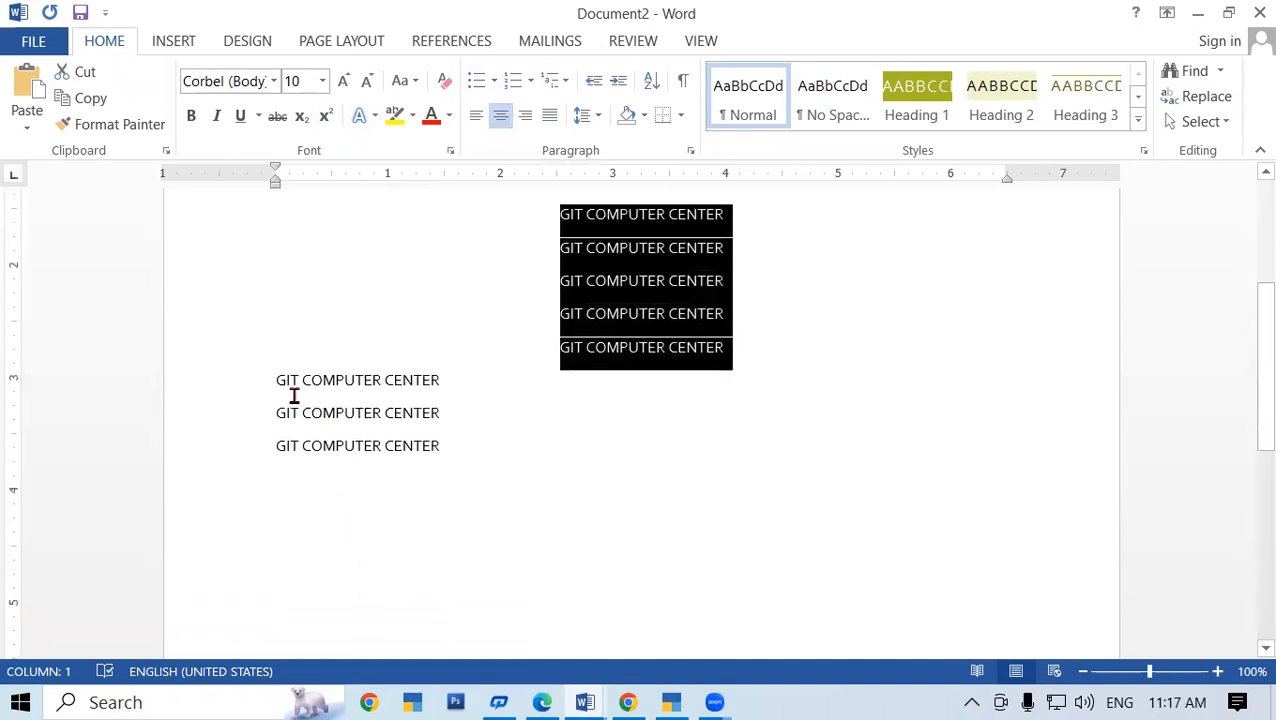
pyautogui.moveTo(278, 388); pyautogui.dragTo(404, 478)
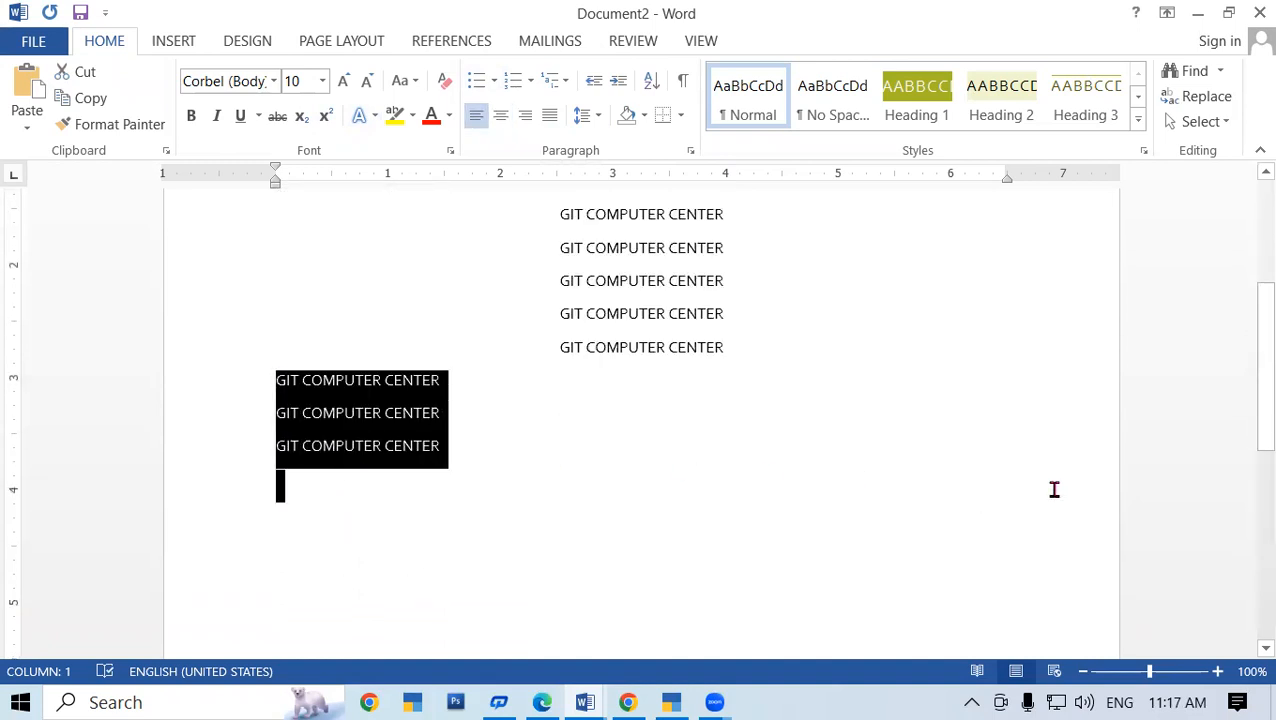
pyautogui.click(525, 116)
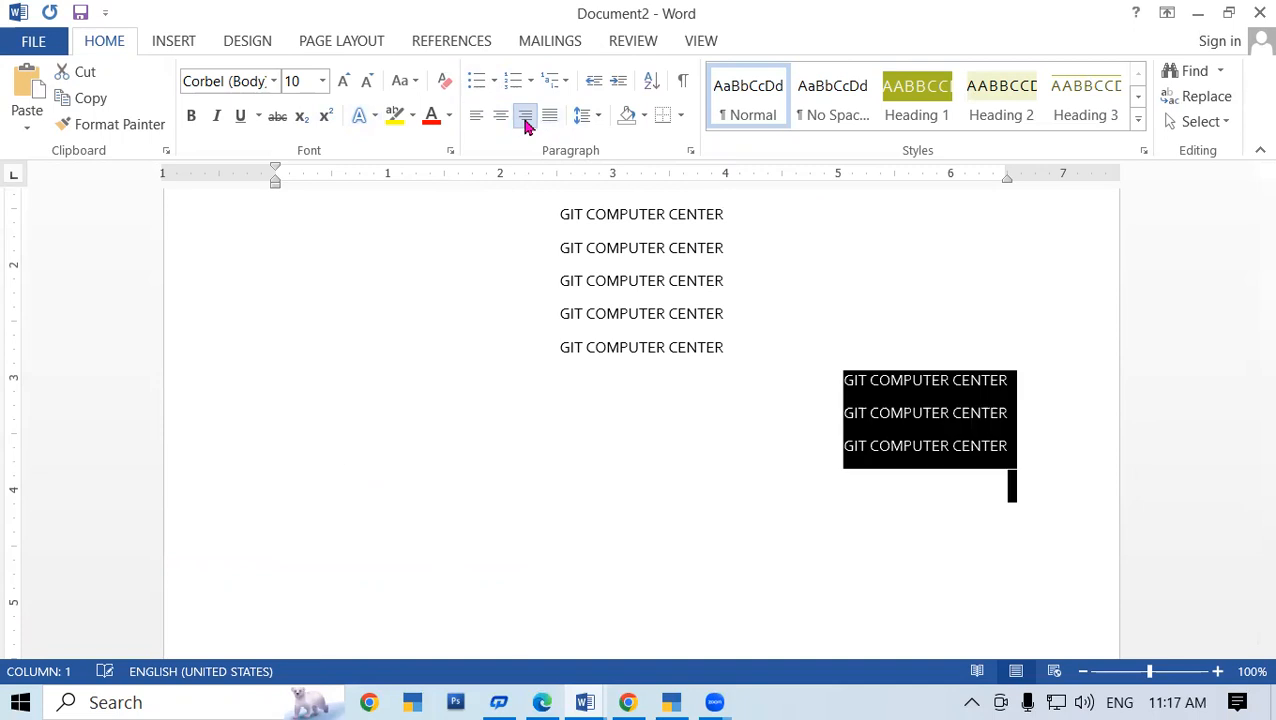
# Justify the first five "GIT COMPUTER CENTER" lines
pyautogui.scroll(3, 688, 528)
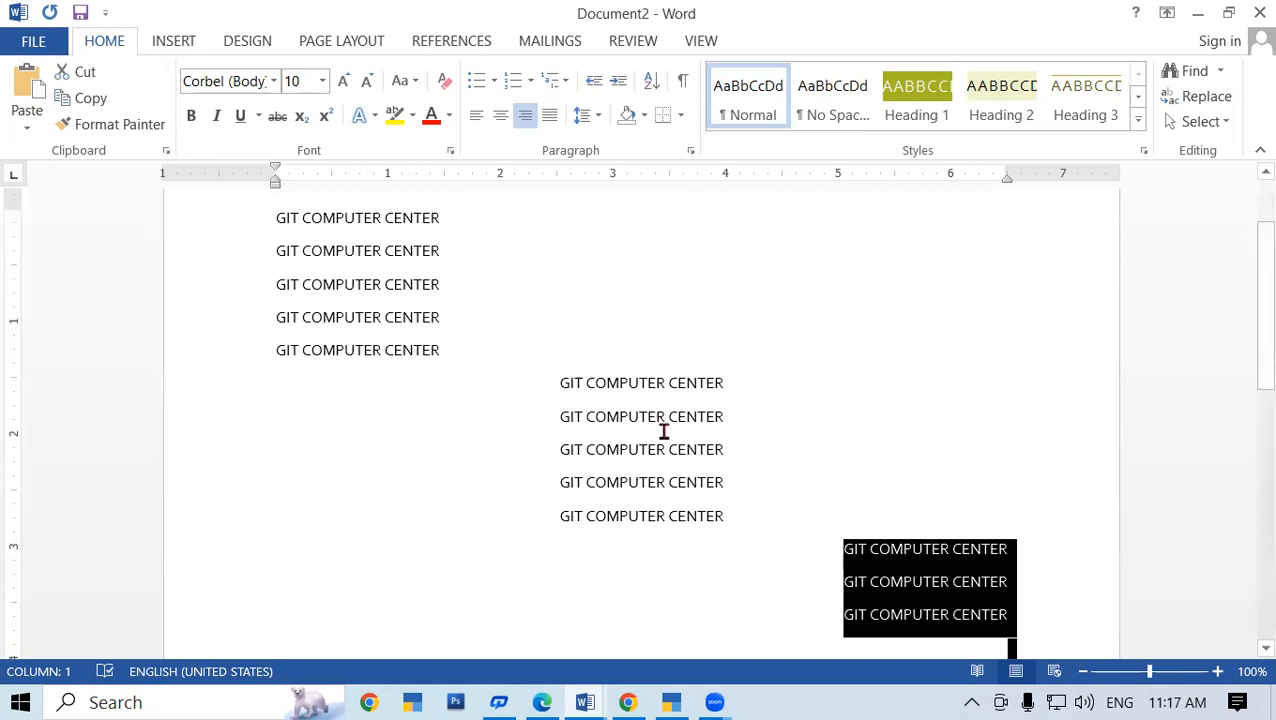
pyautogui.scroll(2, 668, 380)
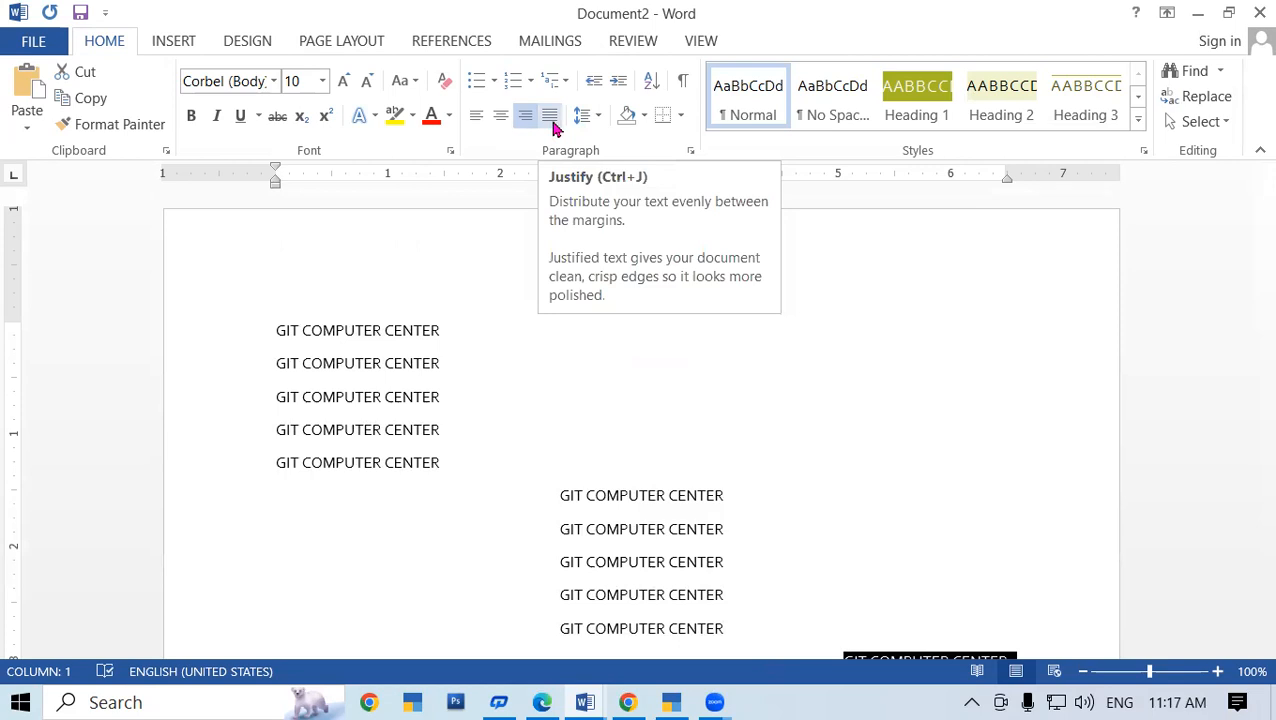
pyautogui.moveTo(273, 333); pyautogui.dragTo(430, 484)
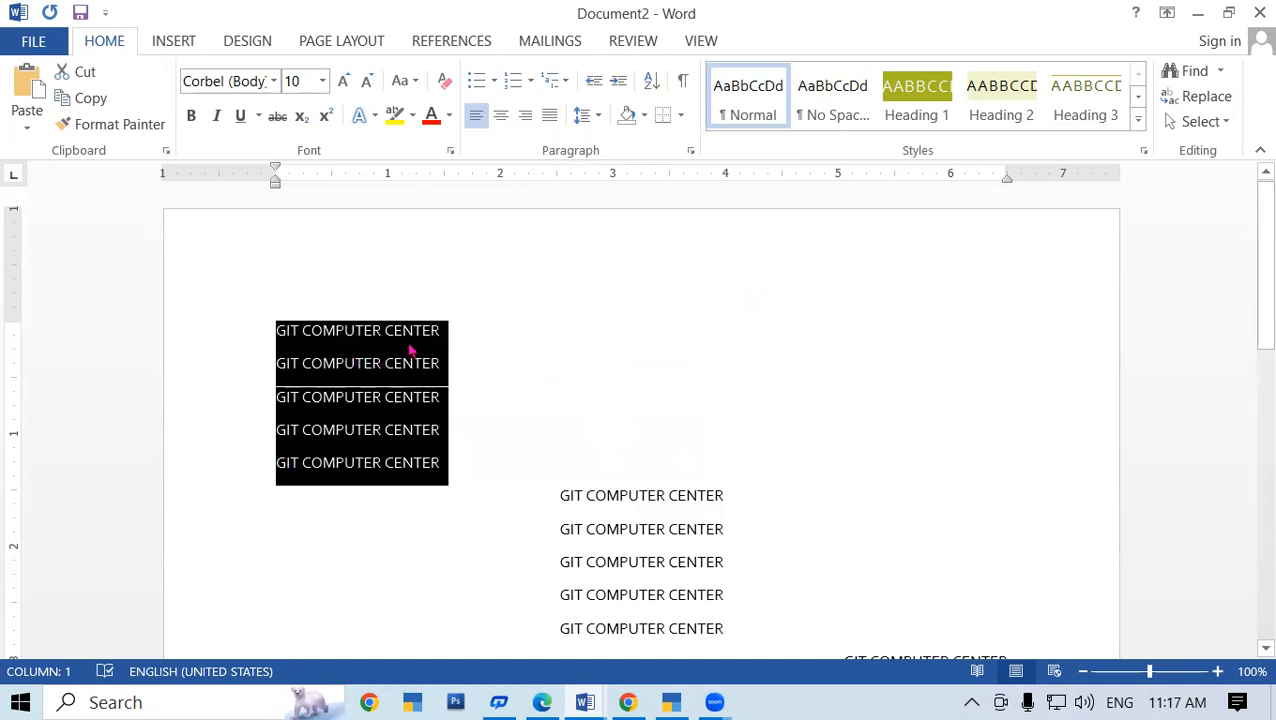
pyautogui.click(556, 119)
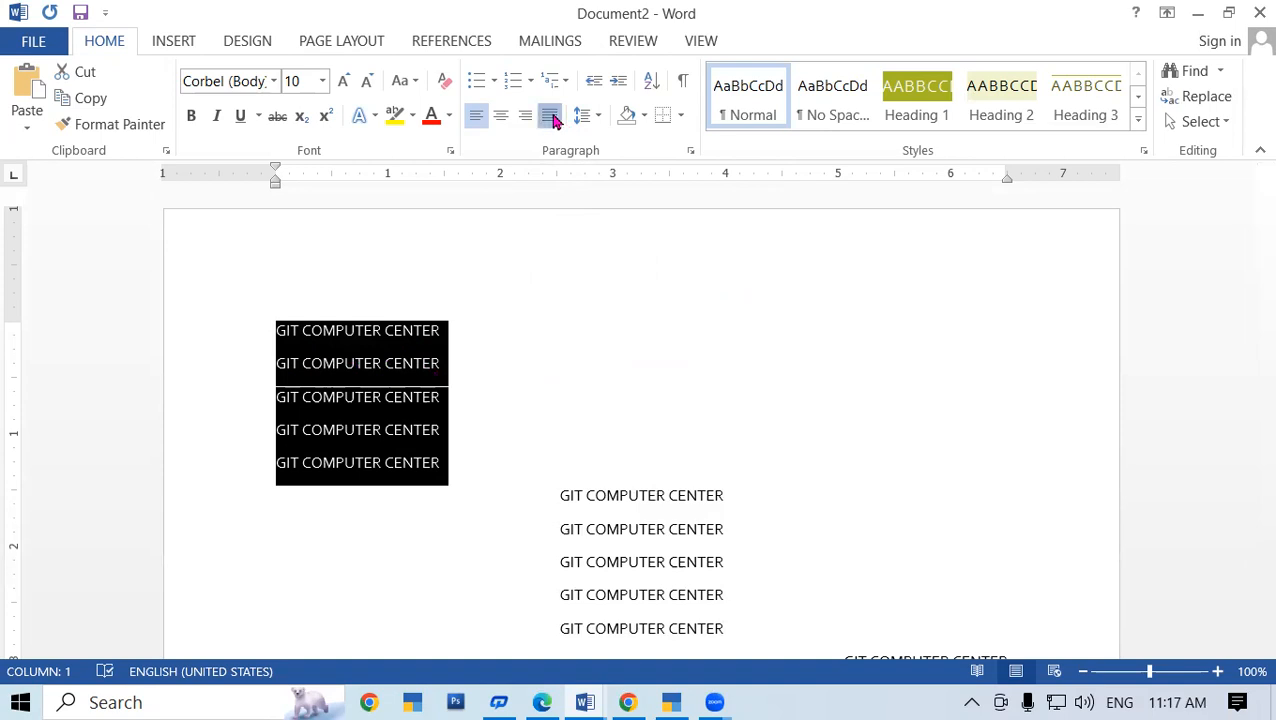
pyautogui.click(556, 119)
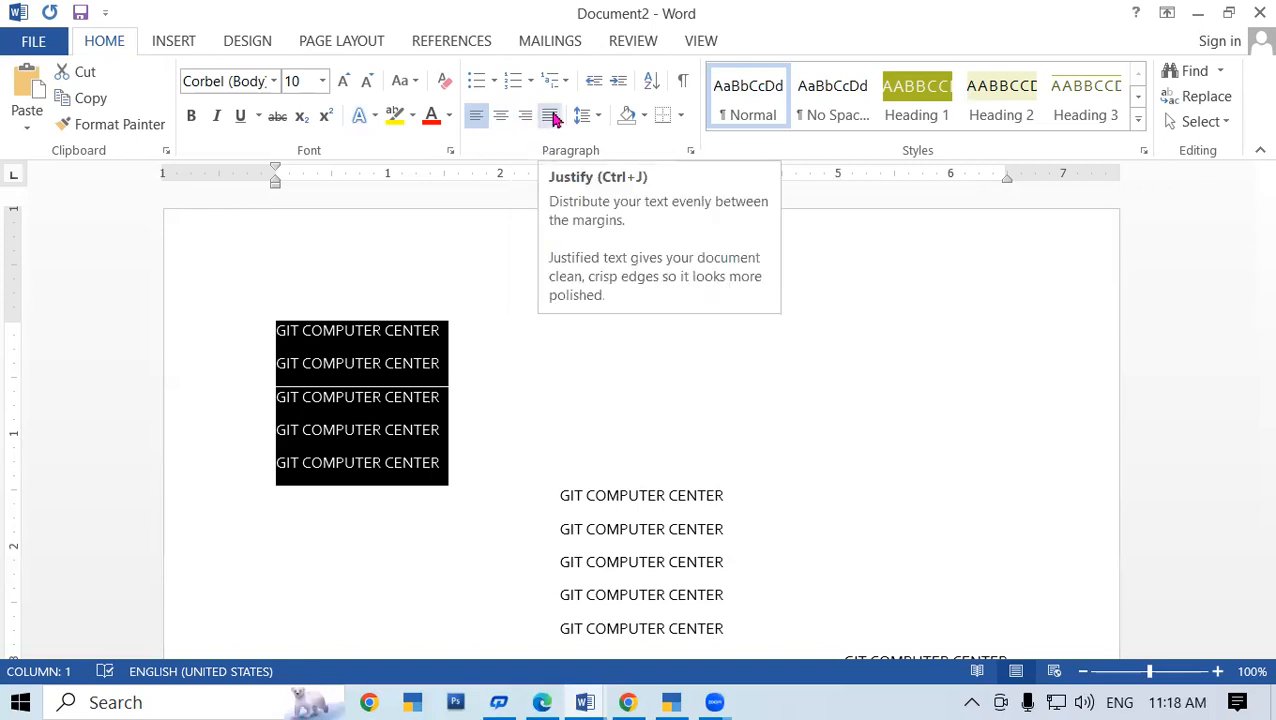
pyautogui.click(285, 333)
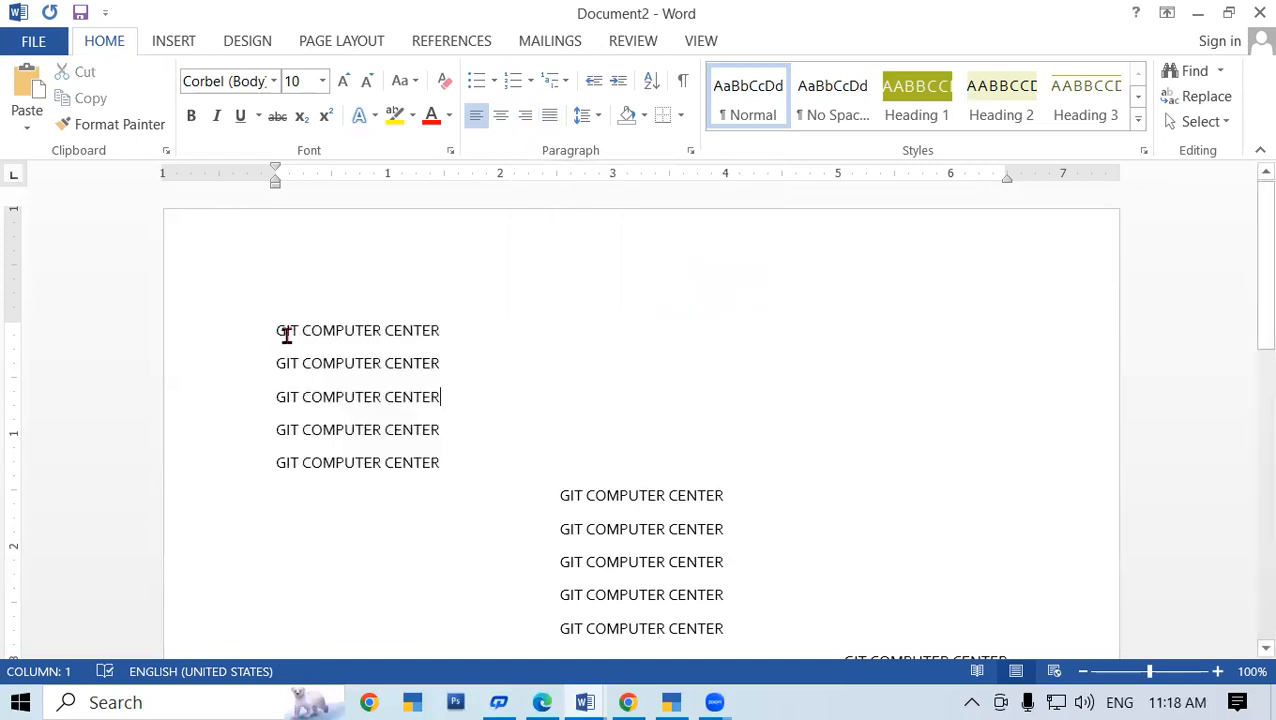
pyautogui.moveTo(281, 330); pyautogui.dragTo(445, 478)
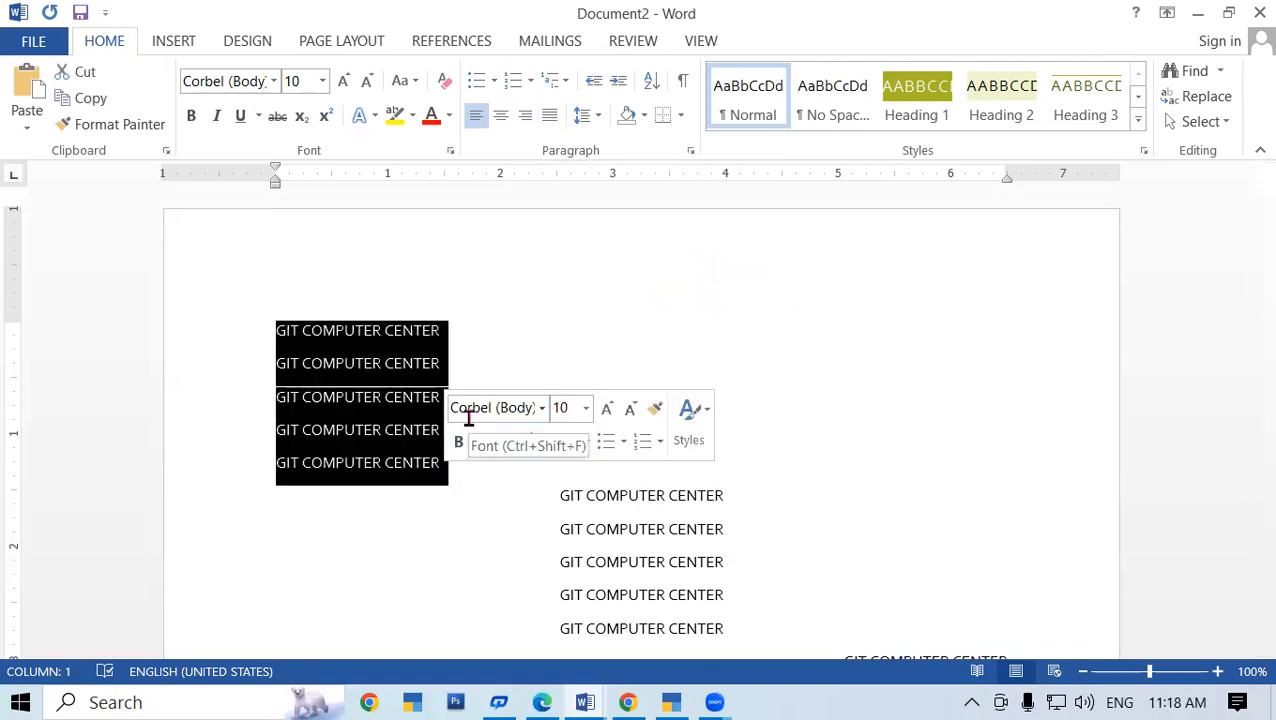
pyautogui.hotkey('ctrl', 'j')
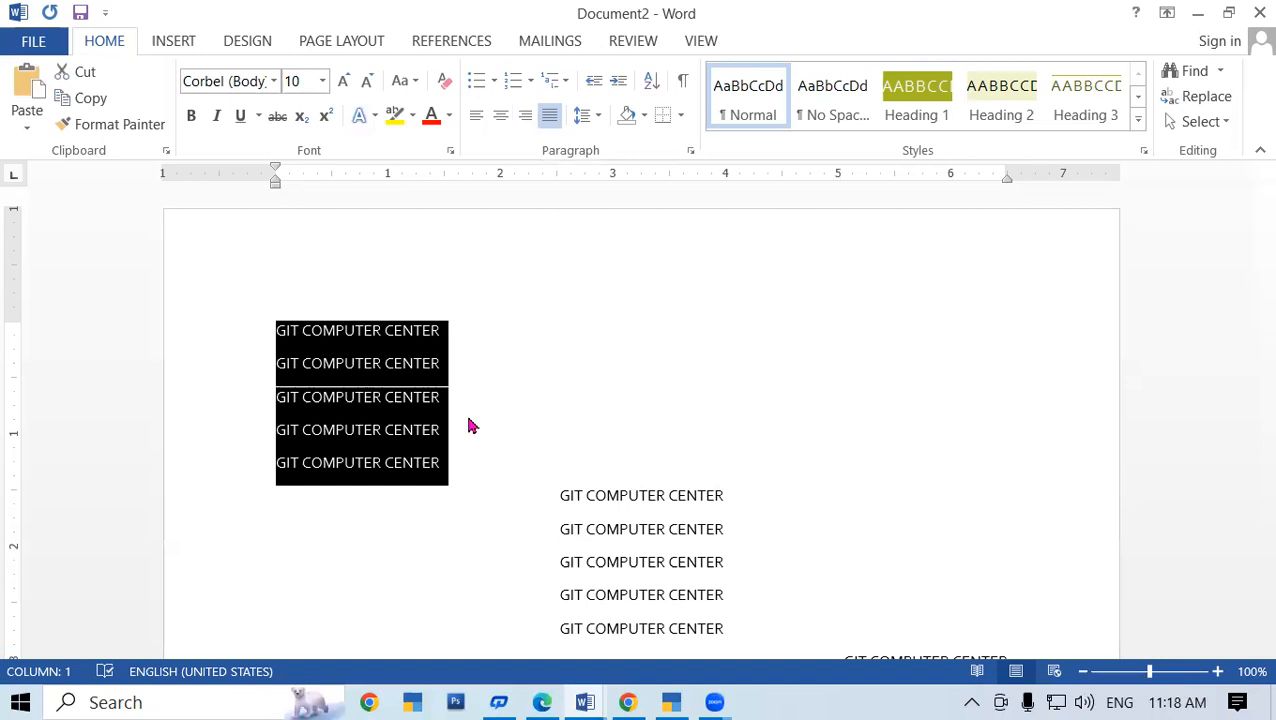
# Switch the first five lines through center and right alignment and back to left alignment
pyautogui.hotkey('ctrl', 'e')
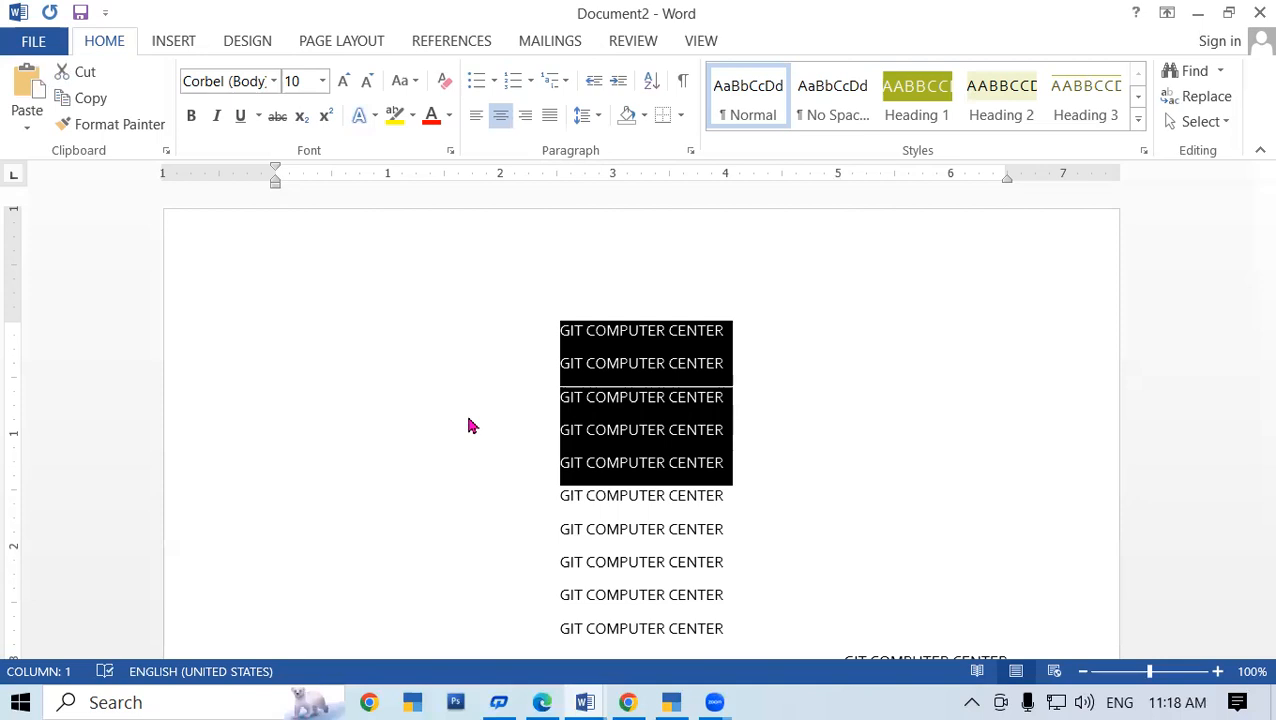
pyautogui.hotkey('ctrl', 'r')
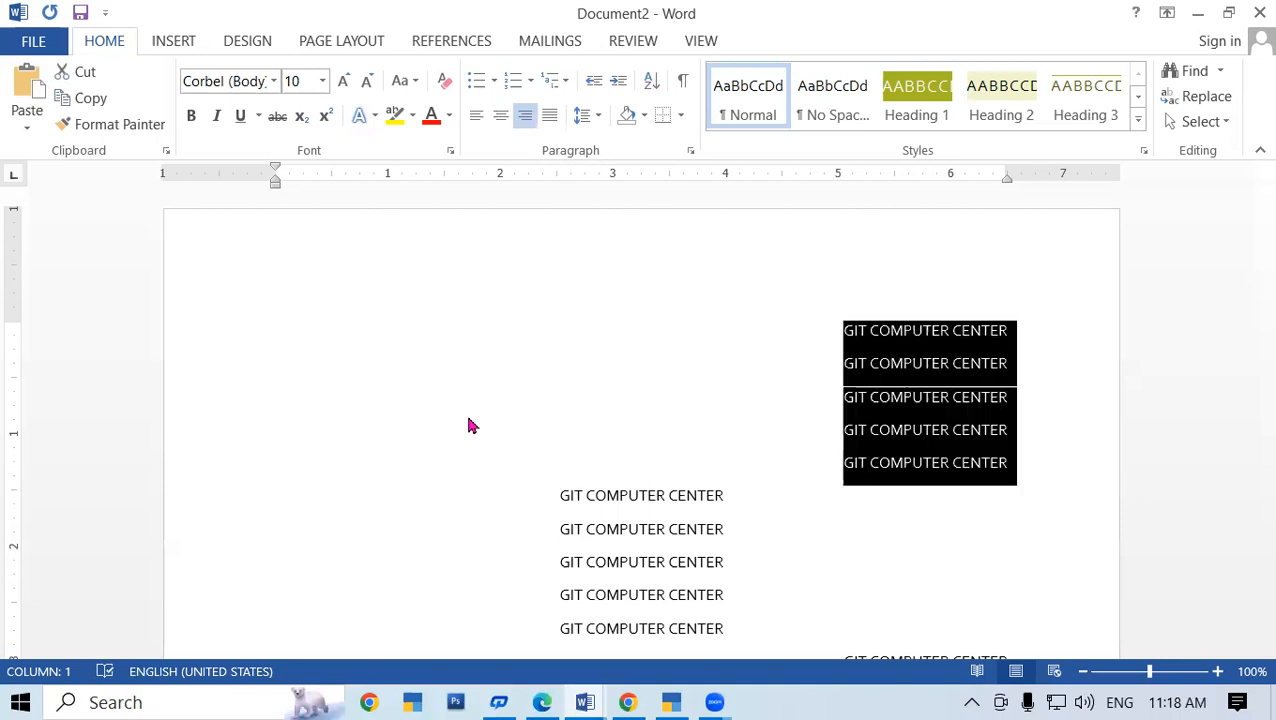
pyautogui.hotkey('ctrl', 'l')
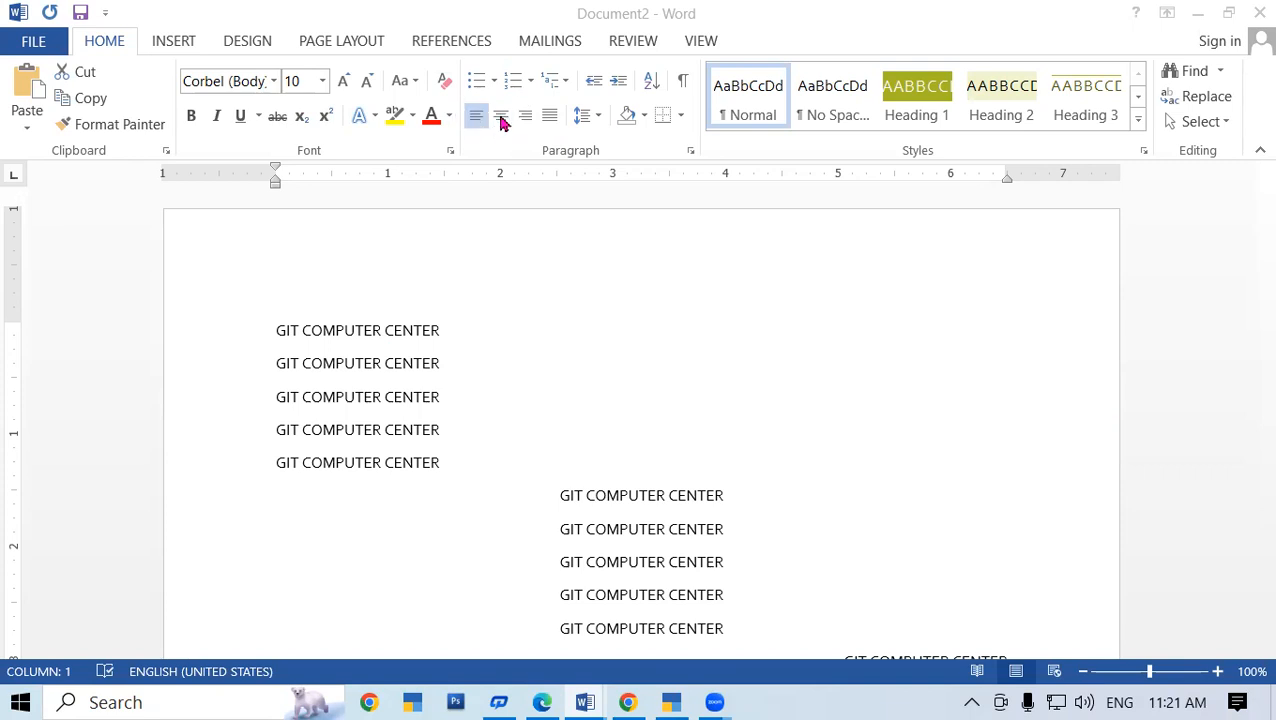
pyautogui.hotkey('shift', 'Down')
pyautogui.hotkey('shift', 'Down')
pyautogui.hotkey('shift', 'Down')
pyautogui.hotkey('shift', 'Down')
pyautogui.hotkey('shift', 'Down')
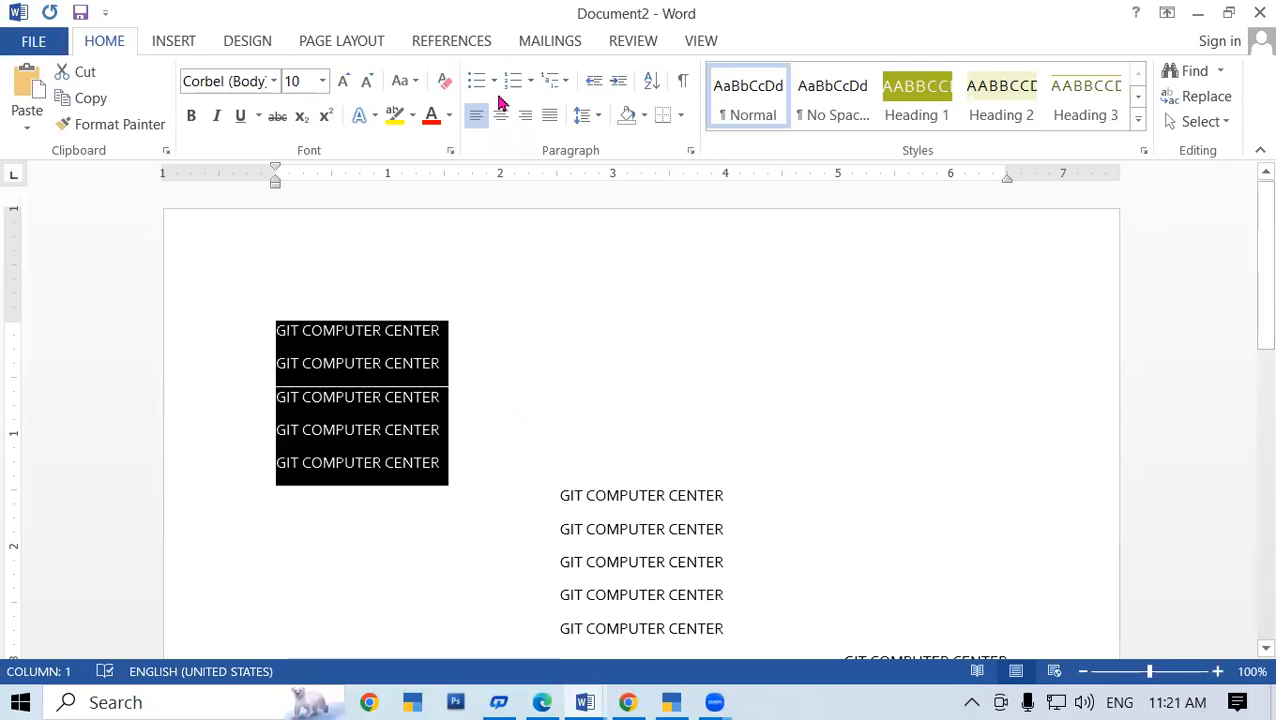
pyautogui.click(502, 333)
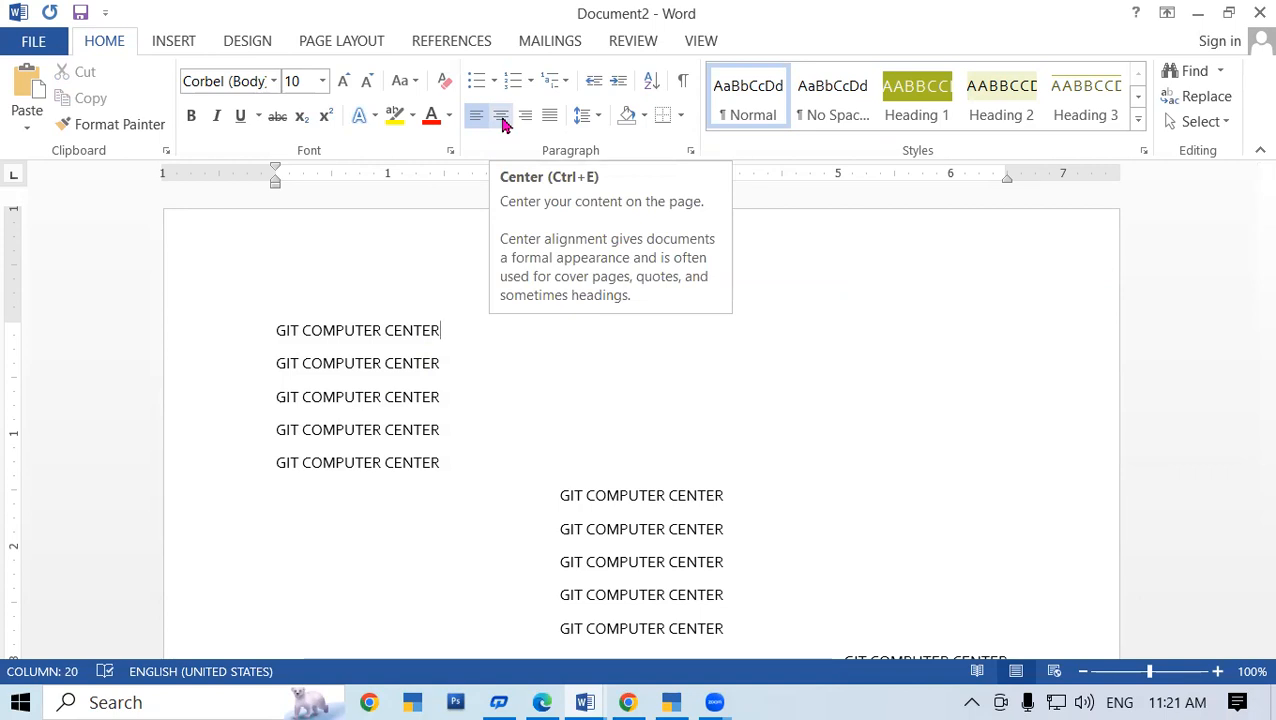
pyautogui.click(344, 378)
pyautogui.moveTo(273, 321); pyautogui.dragTo(442, 466)
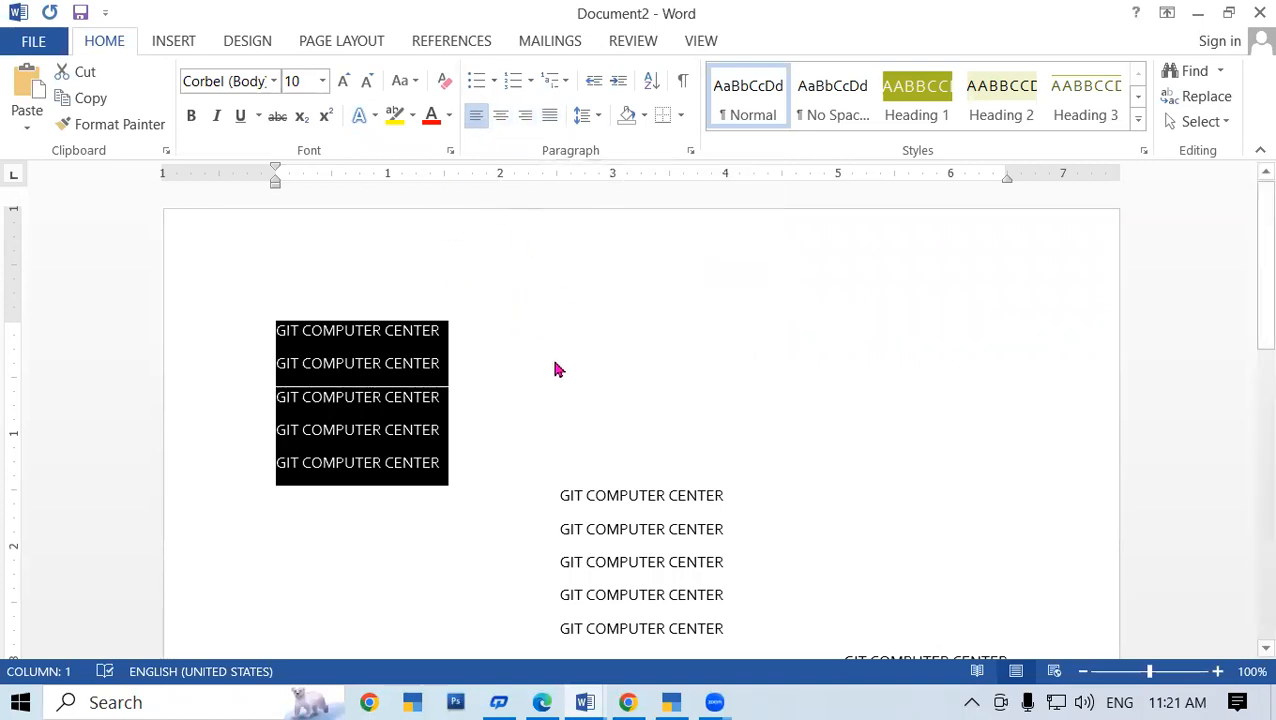
# Delete all the repeated lines, keeping only the first "GIT COMPUTER CENTER" line
pyautogui.moveTo(568, 466); pyautogui.dragTo(763, 533)
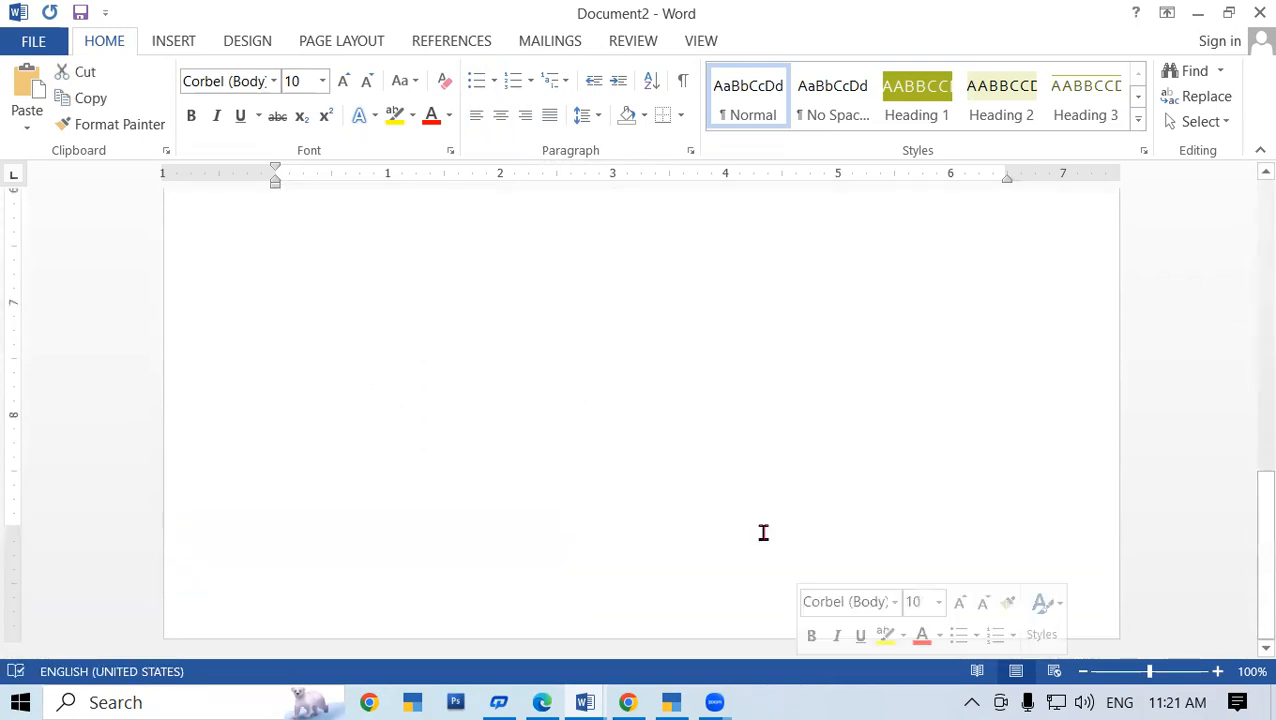
pyautogui.press('Delete')
pyautogui.scroll(3, 683, 460)
pyautogui.moveTo(268, 356); pyautogui.dragTo(513, 487)
pyautogui.press('Delete')
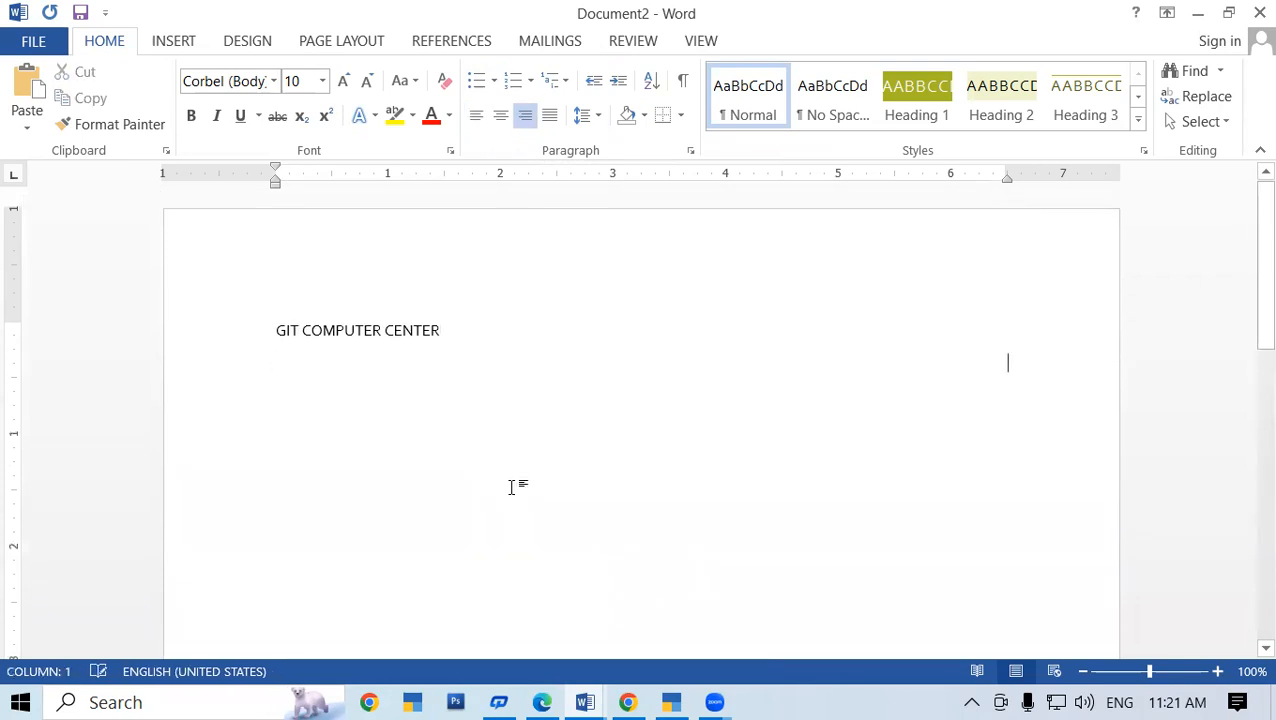
# Apply the four-diamond bullet to the "GIT COMPUTER CENTER" line and start a second bulleted line below it
pyautogui.moveTo(441, 336); pyautogui.dragTo(276, 339)
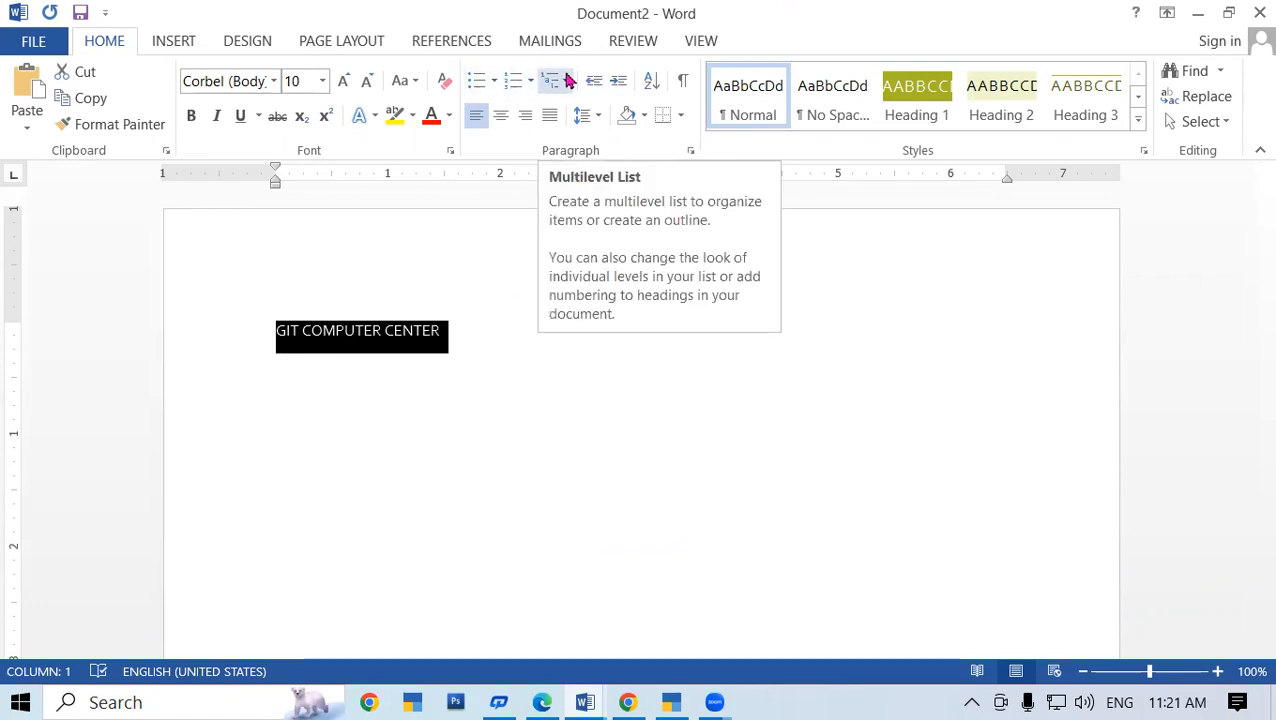
pyautogui.click(495, 82)
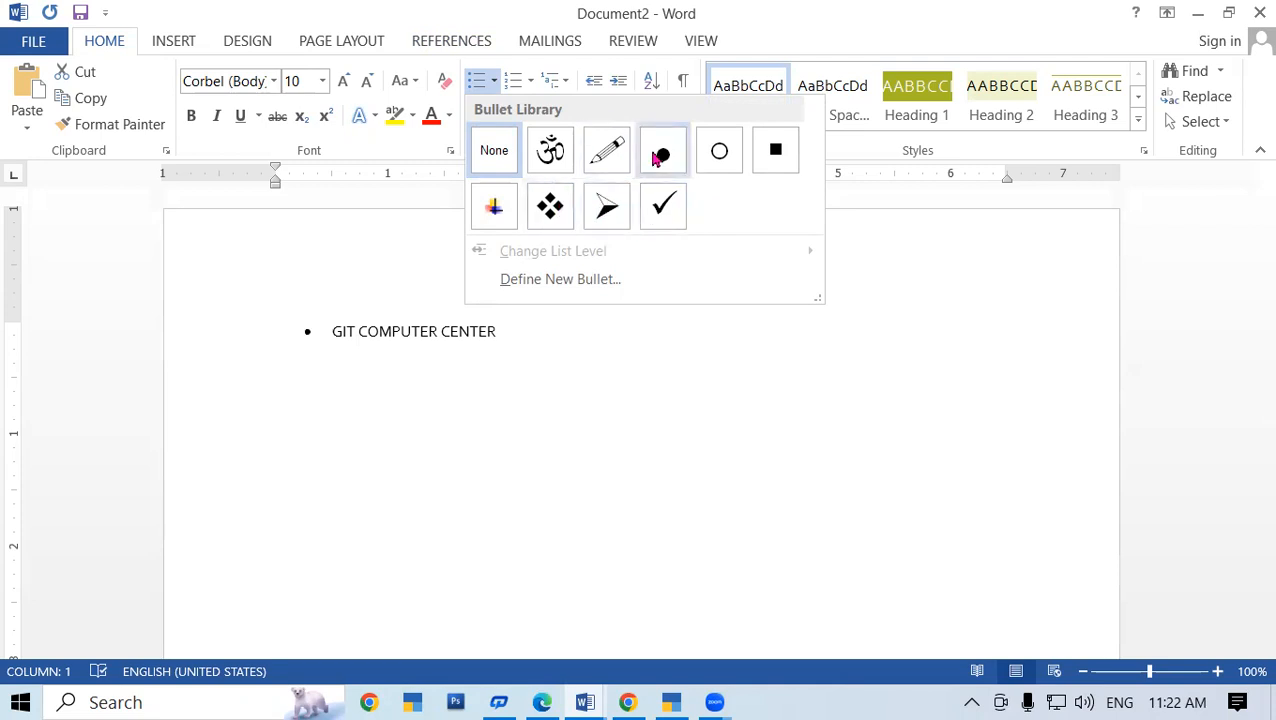
pyautogui.click(550, 208)
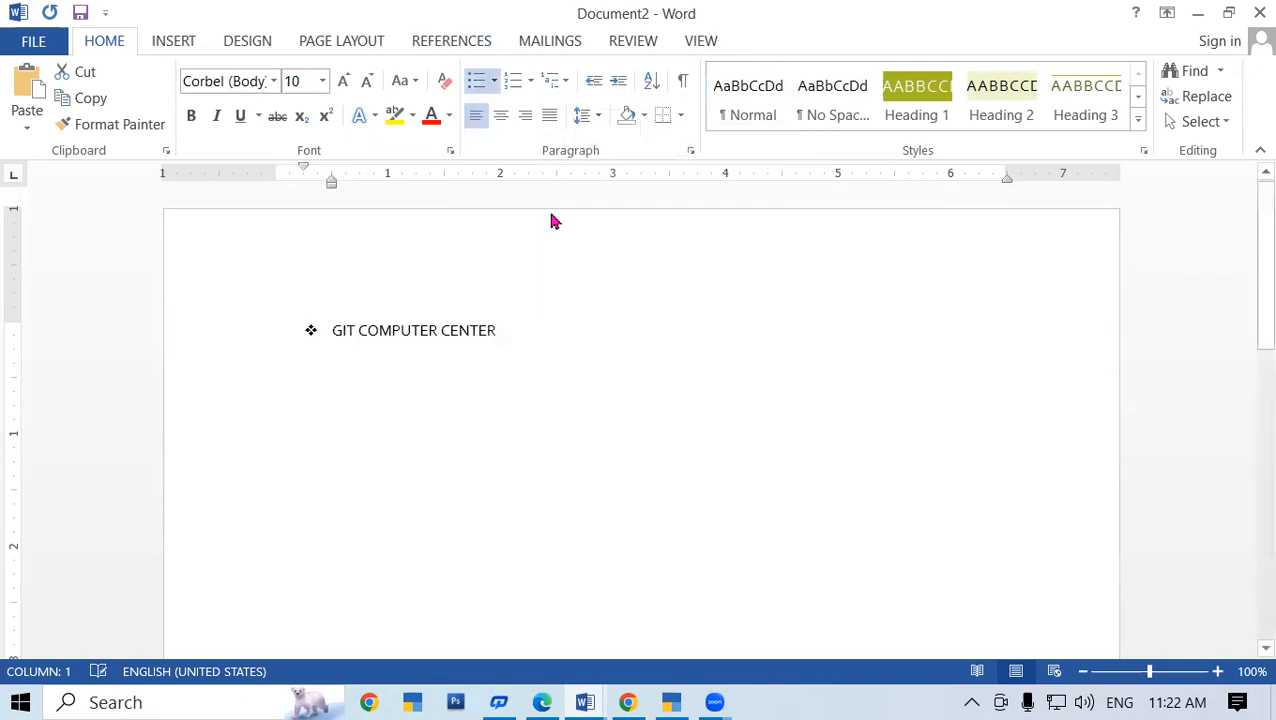
pyautogui.click(514, 343)
pyautogui.press('Return')
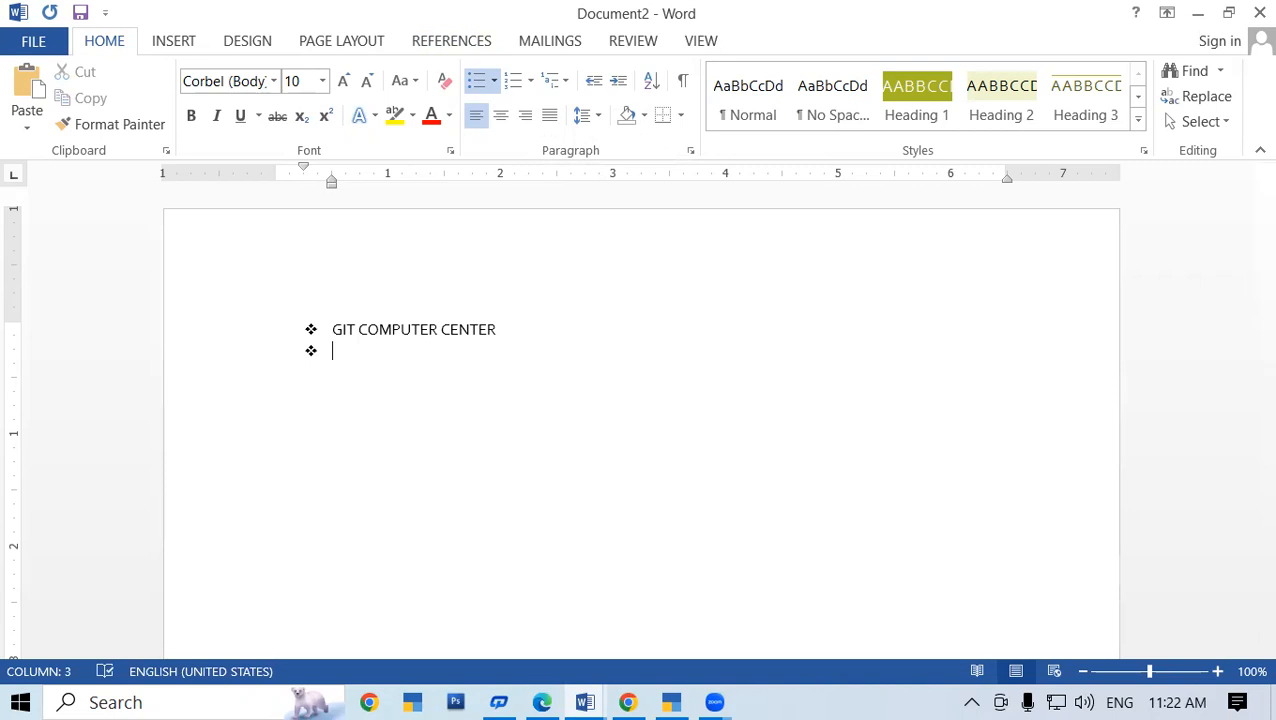
# Fill the diamond-bulleted list with three more items of random text, making the middle one several lines long and the last one "GUYWTT"
pyautogui.write('TREUITYUITYRUTYRE')
pyautogui.press('Return')
pyautogui.write('ERYTRETYRUIETYERIUTYIUYTIUEYRITYRUEYTRUEIYT')
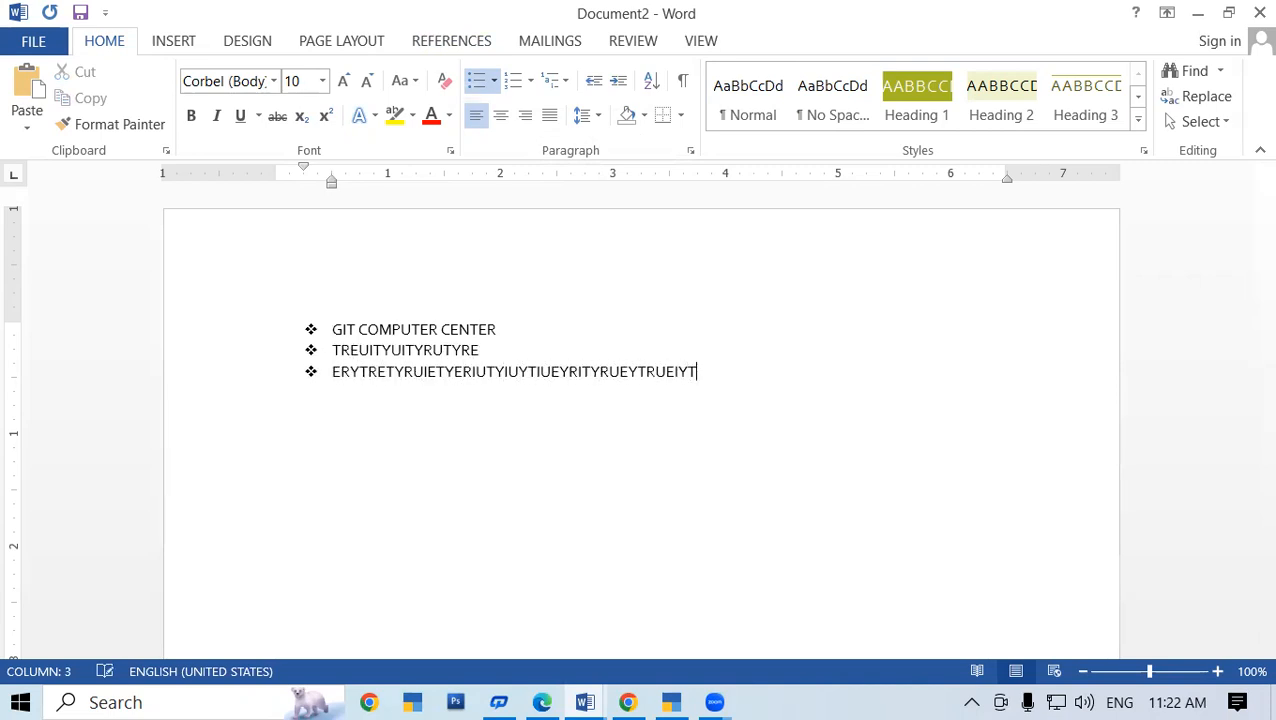
pyautogui.write('RYEITUREYEIYETYRUTYERIUYUTYRIITUYERTIUYTIUERTYREIUYTREUITYERIUTYREIUTYERIU')
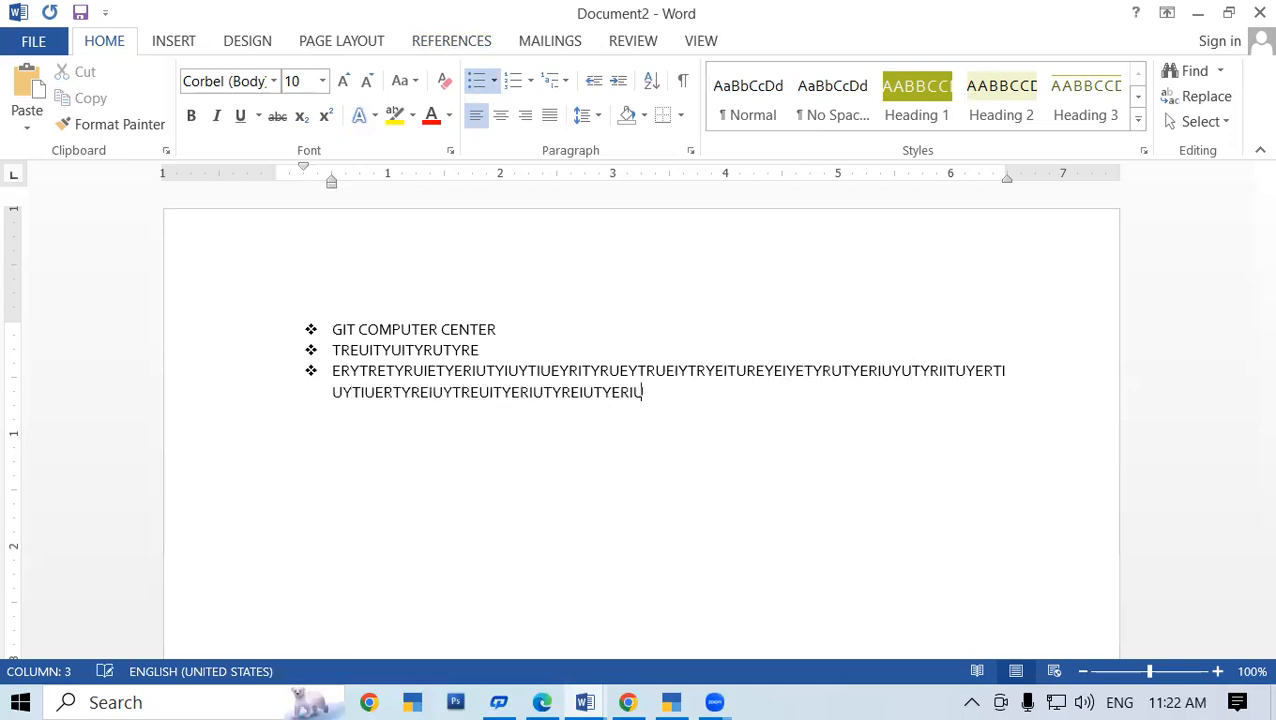
pyautogui.write('TYRIETYERIUTYREUITYERUITYERUITYERUTYERUTYEUTYUT')
pyautogui.write('JKGJFKGSJGYTU')
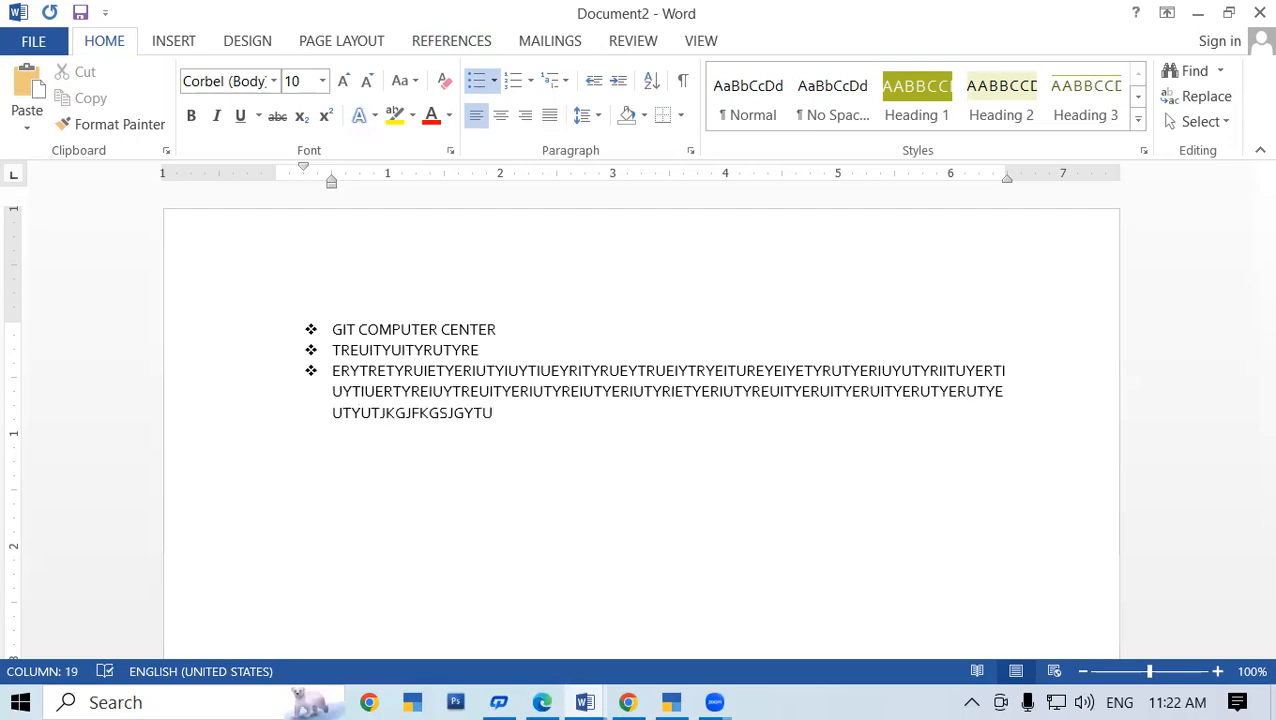
pyautogui.press('Return')
pyautogui.write('GUYWTT')
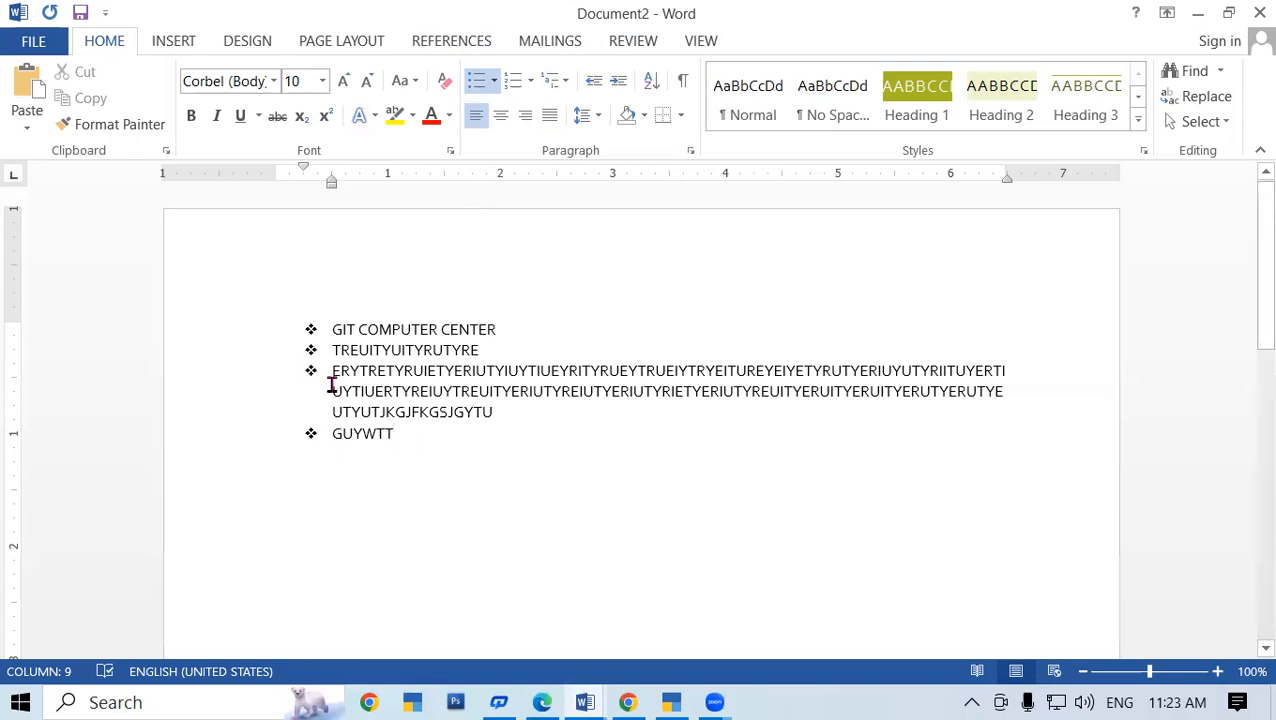
# Delete the entire bulleted list and leave a single empty right-aligned line without a bullet
pyautogui.click(311, 330)
pyautogui.moveTo(336, 330); pyautogui.dragTo(441, 441)
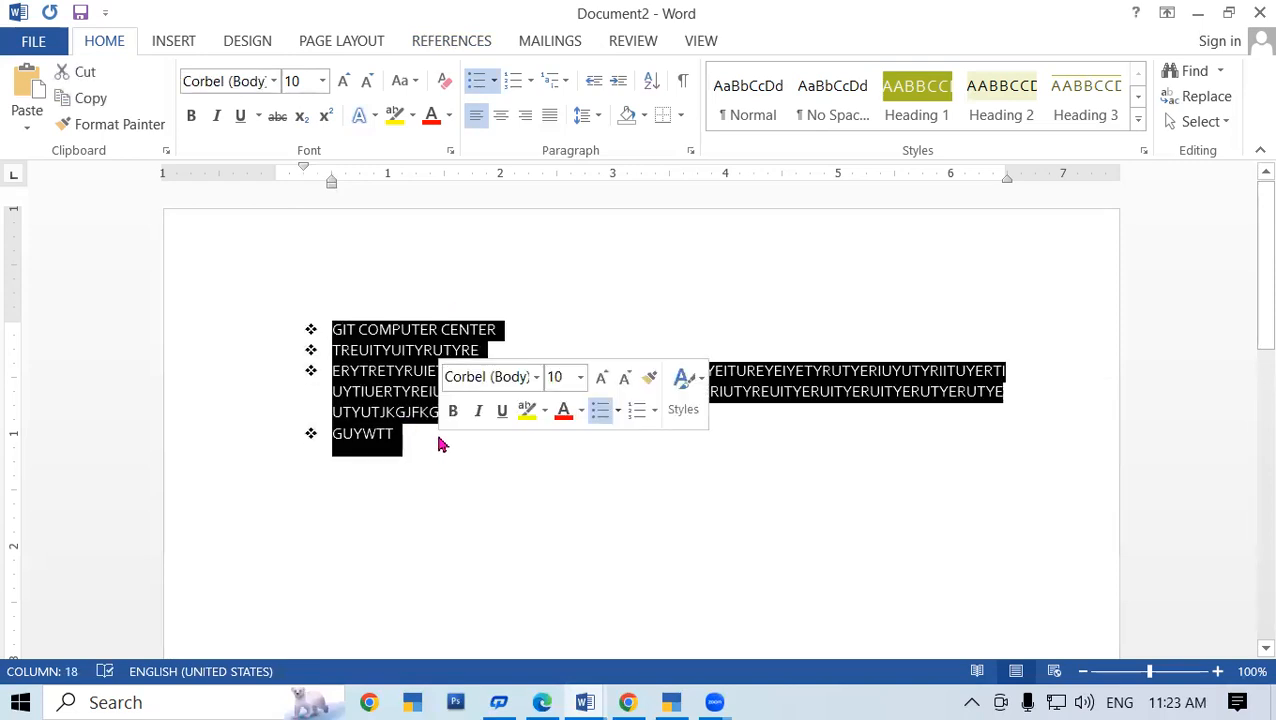
pyautogui.click(494, 80)
pyautogui.click(495, 248)
pyautogui.press('Delete')
pyautogui.hotkey('ctrl', 'r')
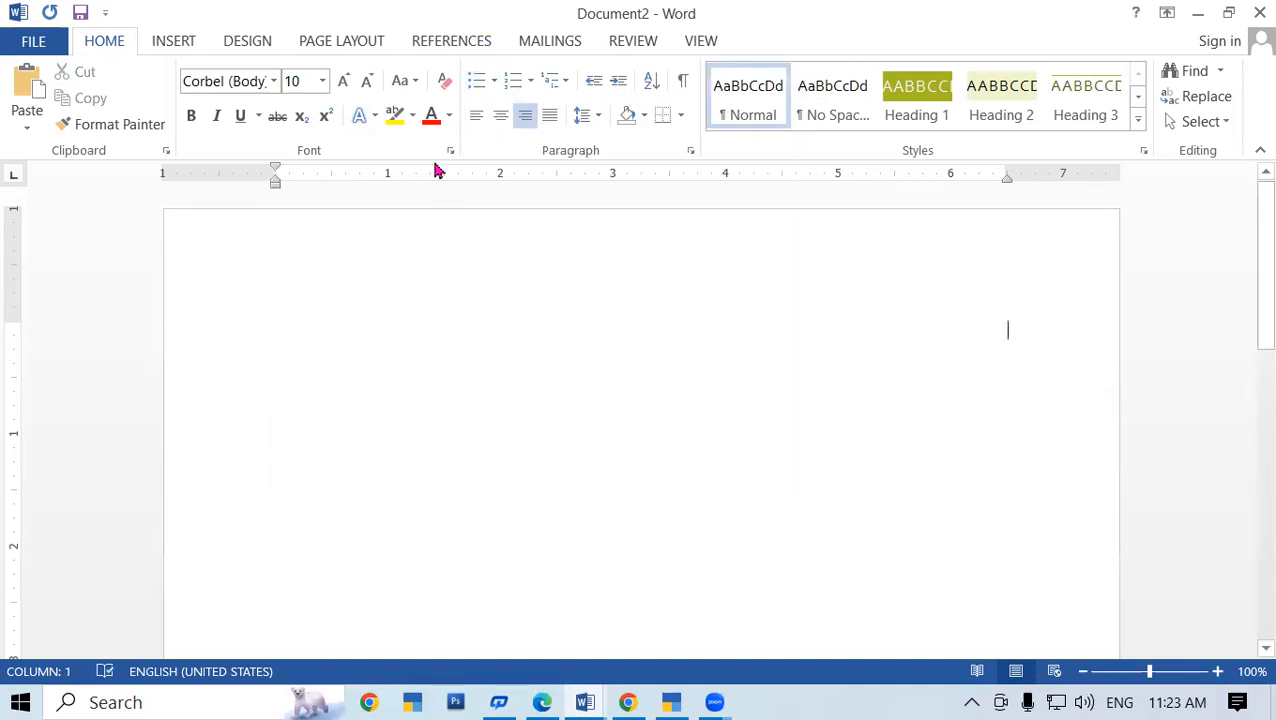
# Apply the arrowhead bullet to the empty right-aligned line and remove it again
pyautogui.click(493, 83)
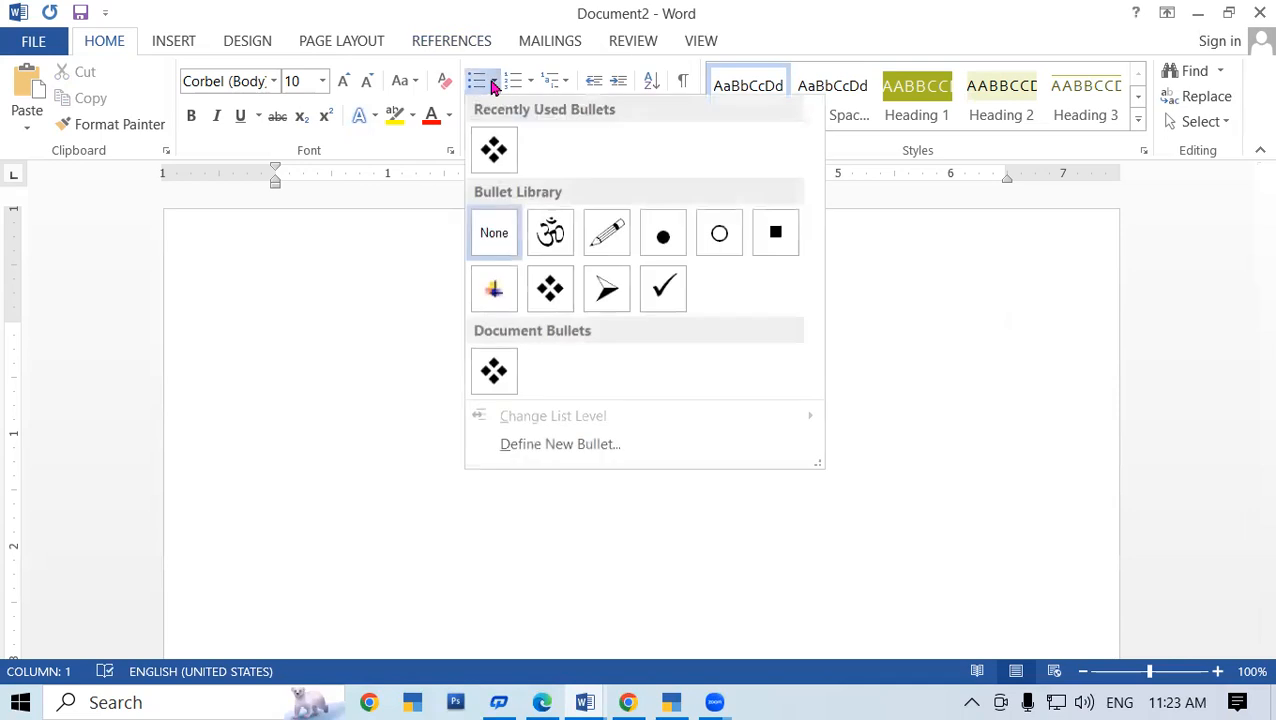
pyautogui.click(364, 381)
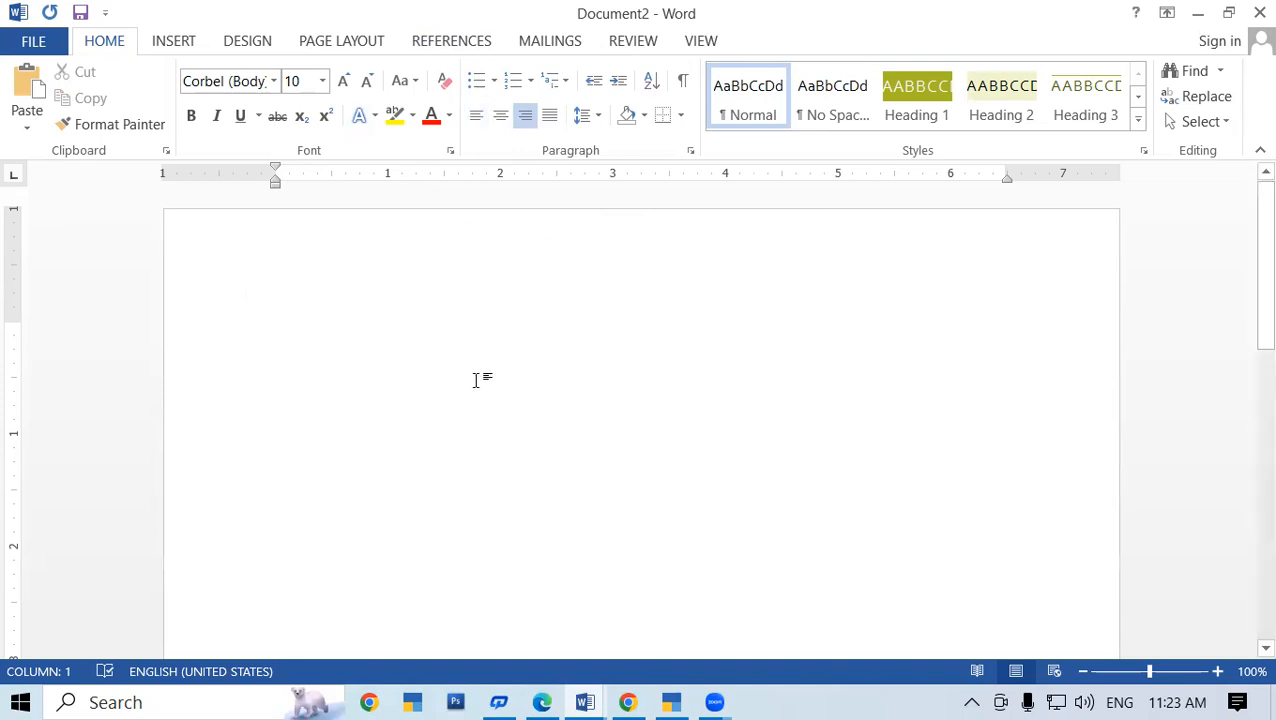
pyautogui.click(494, 80)
pyautogui.click(607, 288)
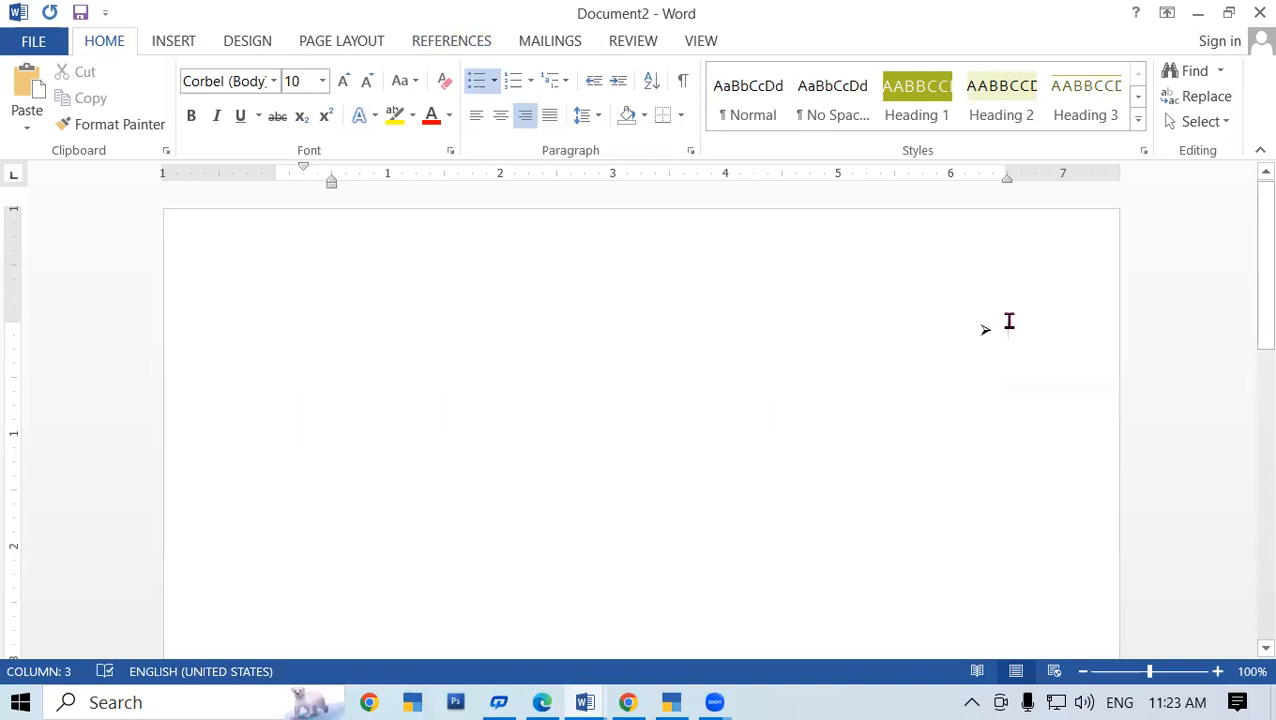
pyautogui.click(492, 81)
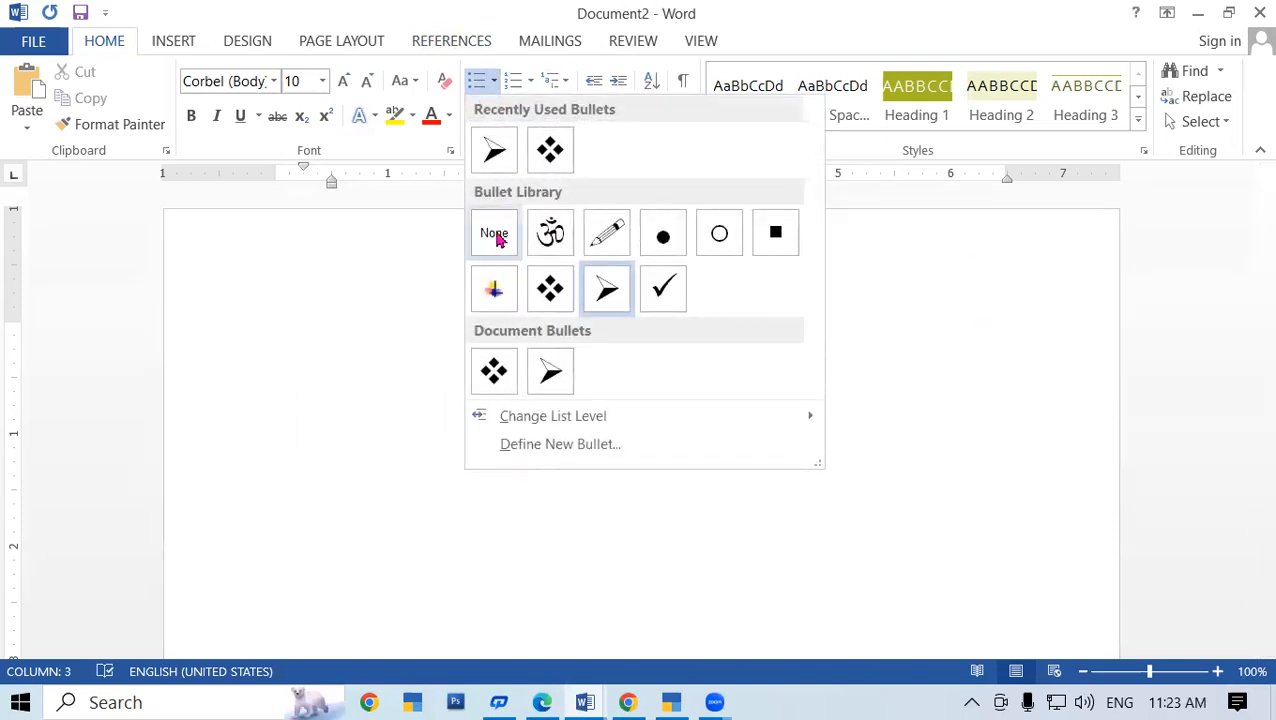
pyautogui.click(495, 236)
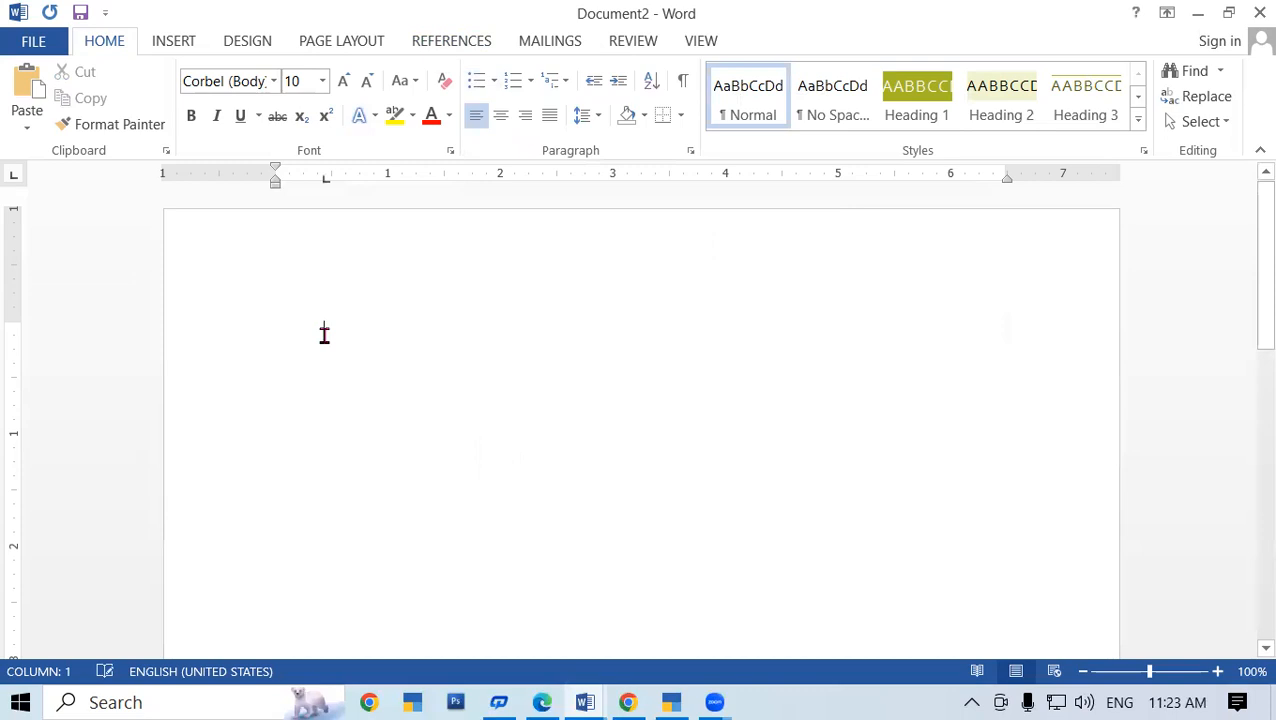
# Start an arrowhead-bulleted list with "GIT COMPUTER CENTER" as the first item and begin a second item
pyautogui.click(494, 82)
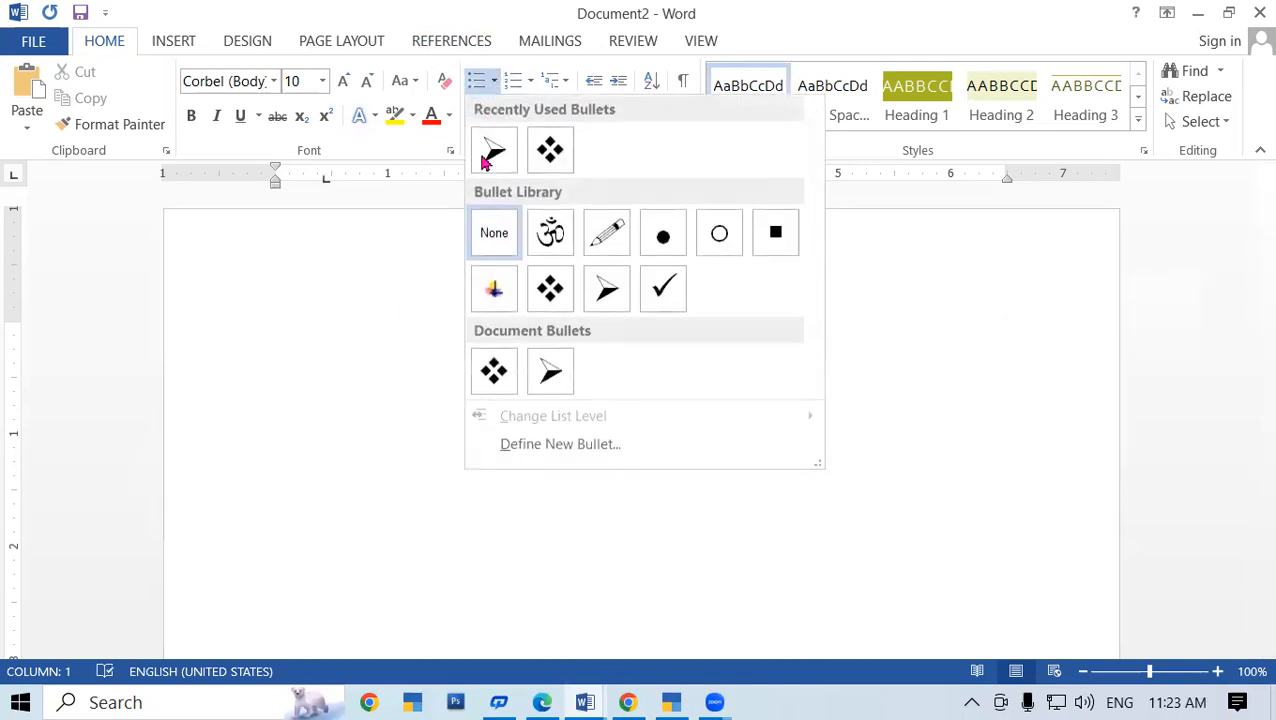
pyautogui.click(606, 288)
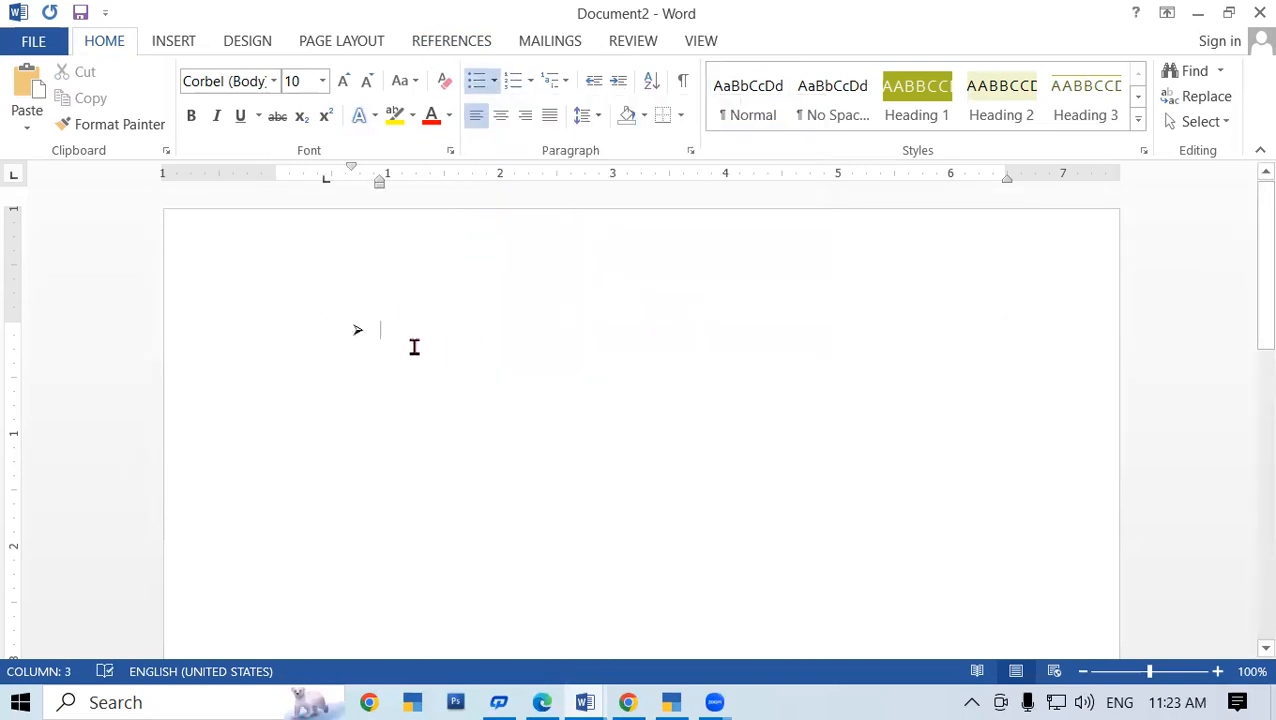
pyautogui.write('Gl')
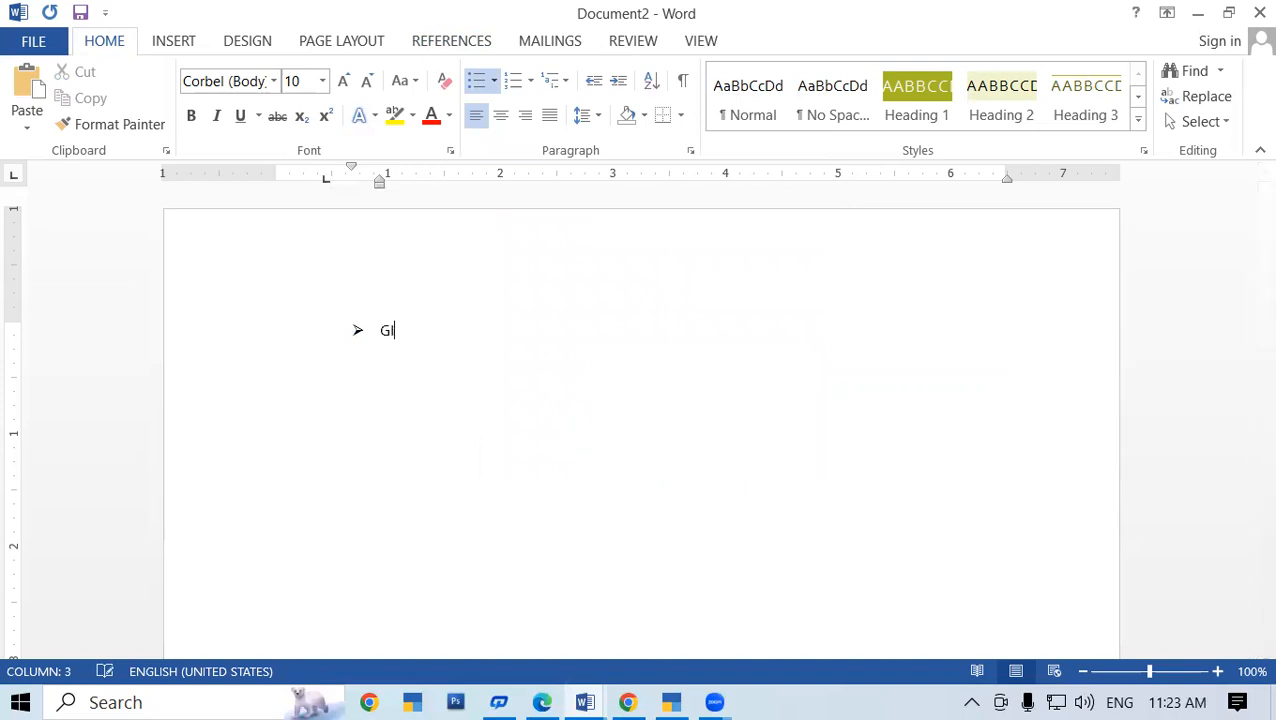
pyautogui.write('T COMPUTER ')
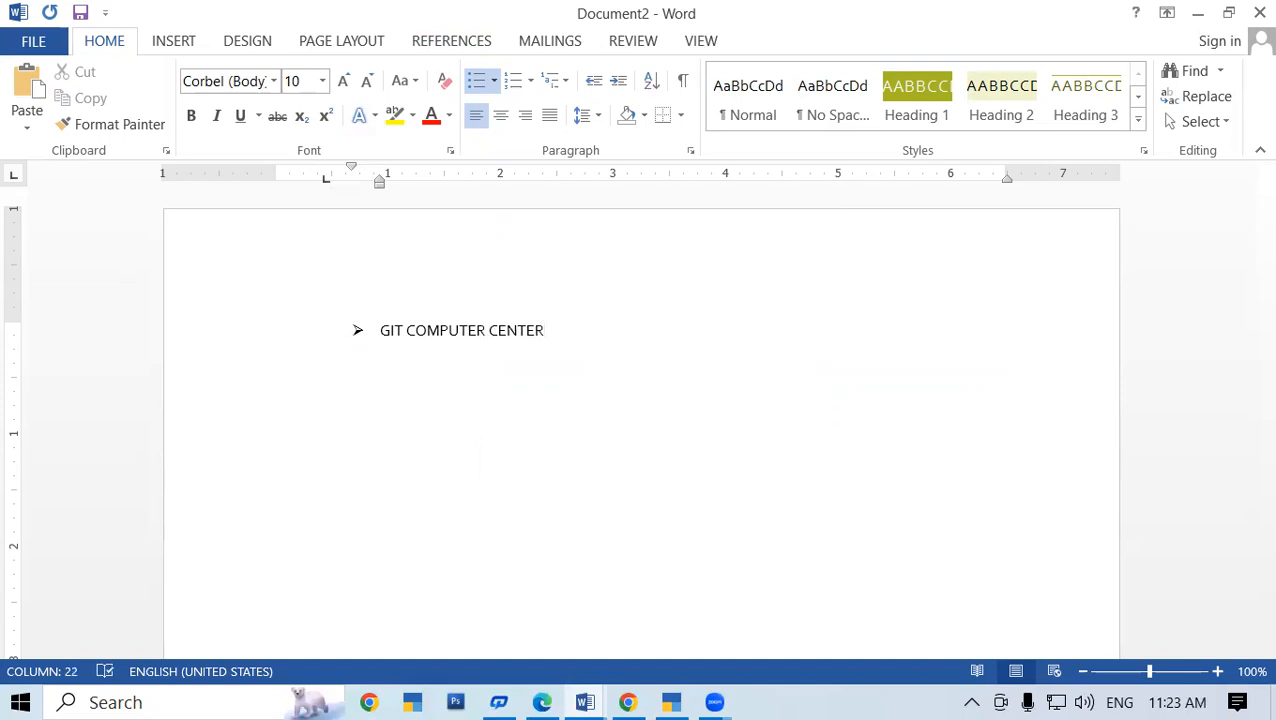
pyautogui.write('CENTER')
pyautogui.press('Return')
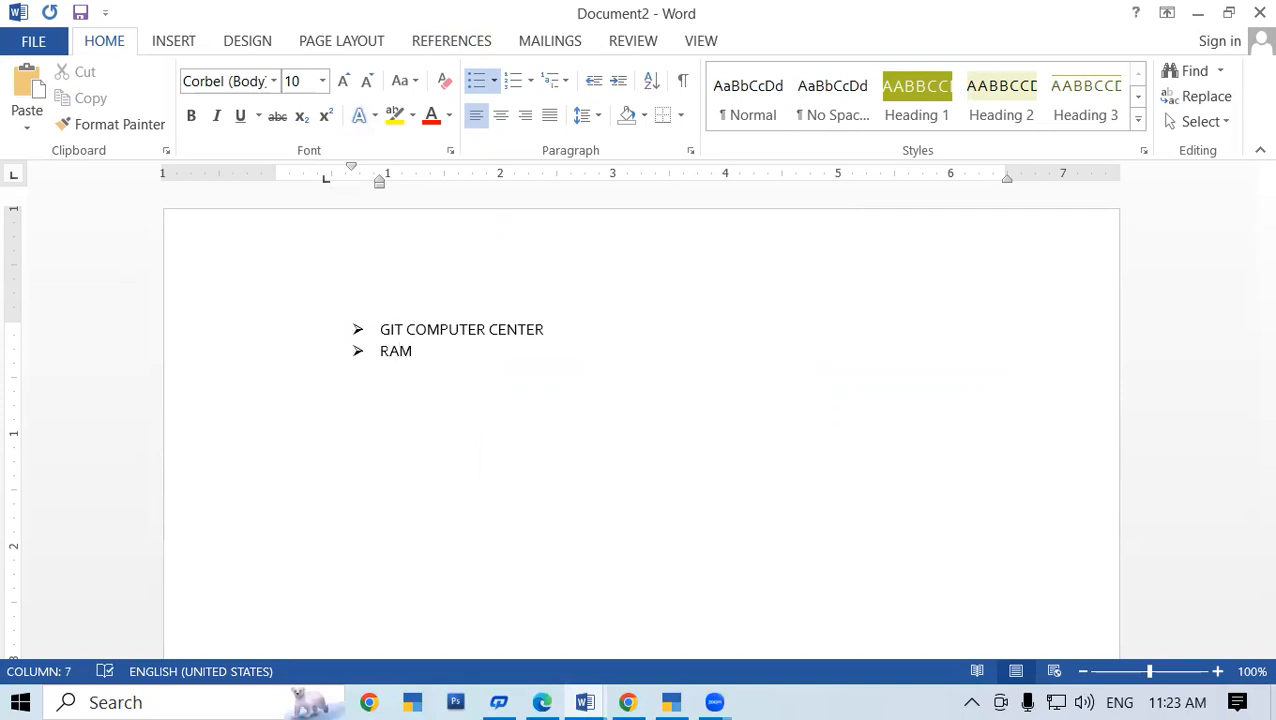
# Add two items of random text under "GIT COMPUTER CENTER" and delete both of them again
pyautogui.write('RAM SDHFDSFDSFKSDHFDSHFDFSDKFHDKFHSDKFHDSKFHSKFHSDKFDF')
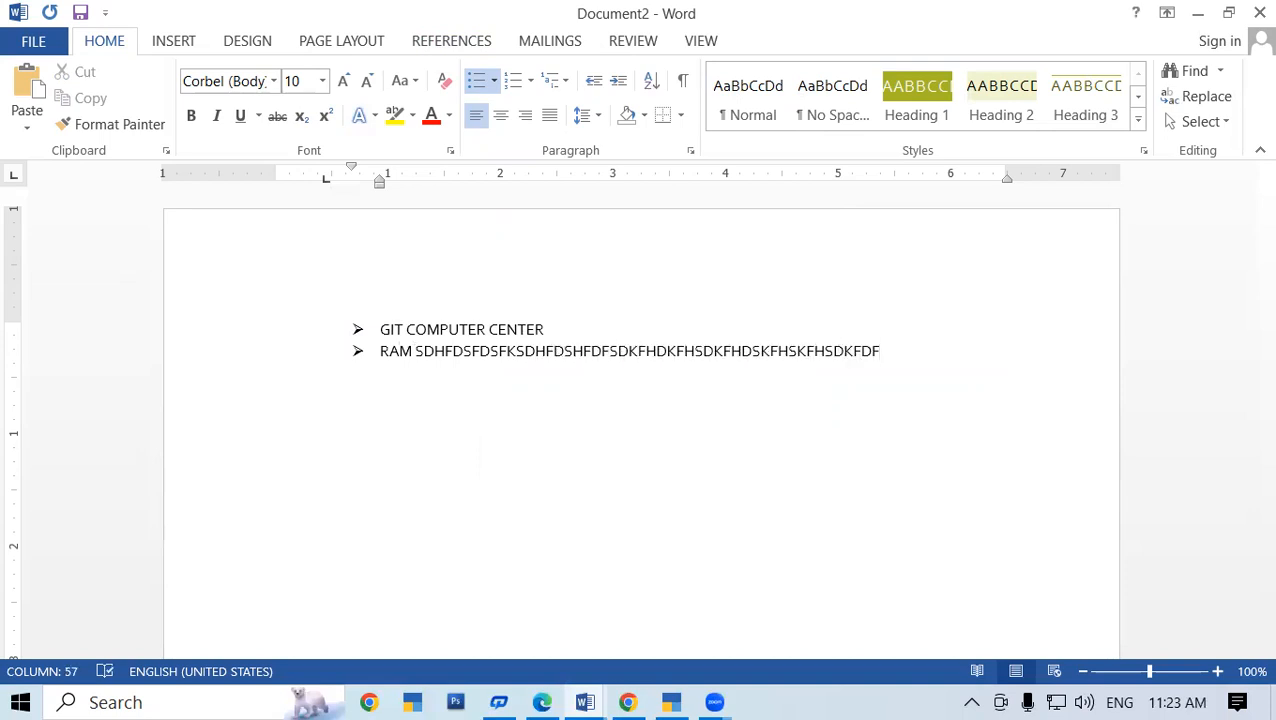
pyautogui.press('Return')
pyautogui.write('GISDUGIUSDFDSUYFUISDFDUSIFYUIDS')
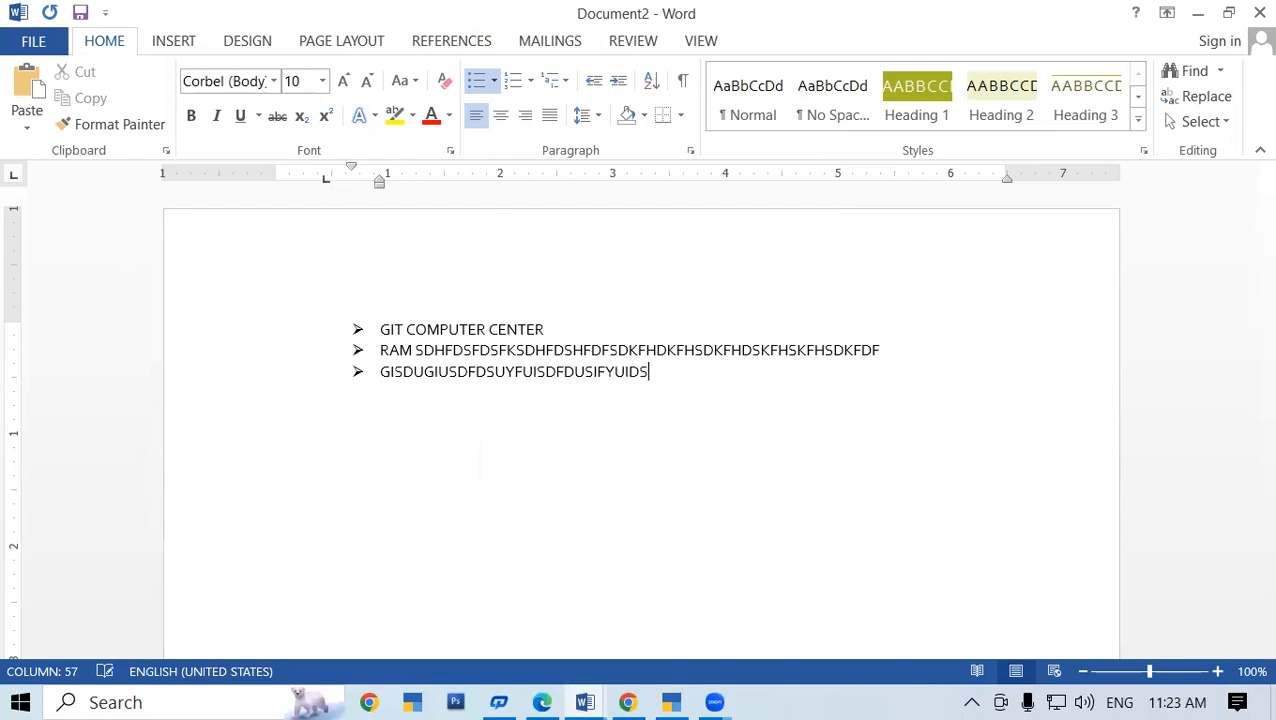
pyautogui.write('DIUYDSIUDHIUSDIDUSHFSIUDFHSDUIFHIUSDHFSDIUFH')
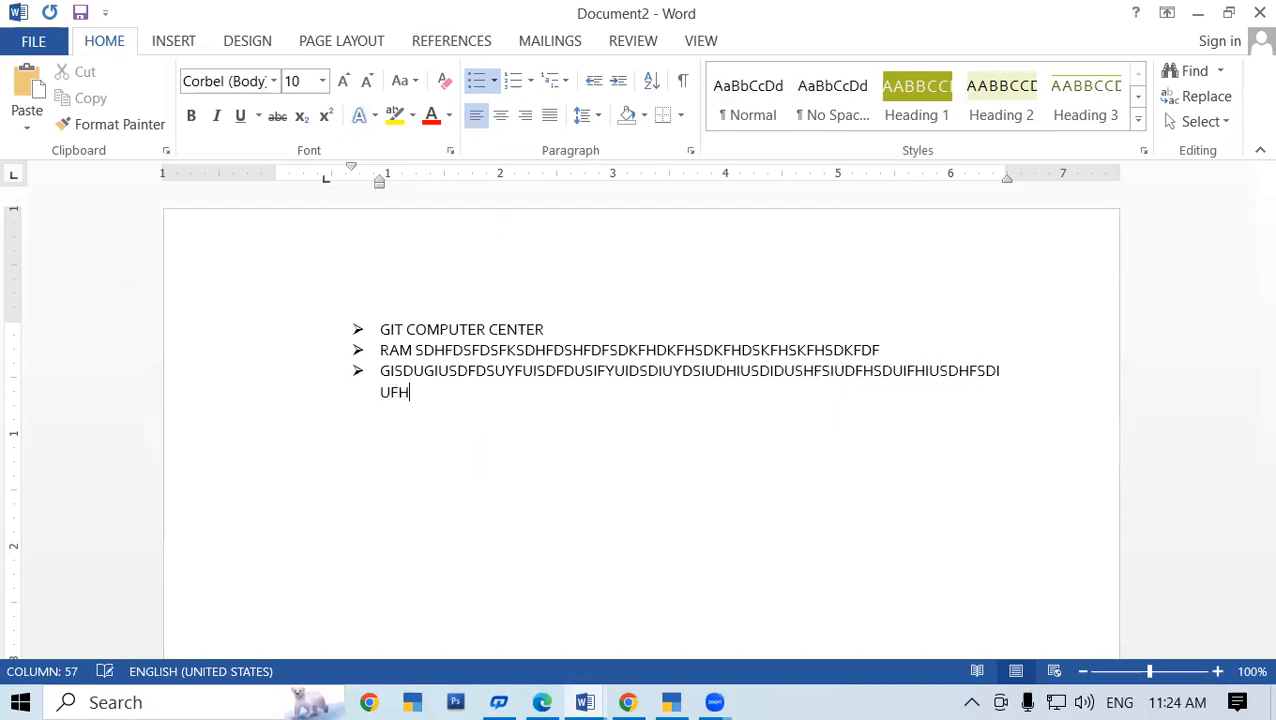
pyautogui.write('SDUIFHSDUIFHSDIUFISDUFDSUIFSD')
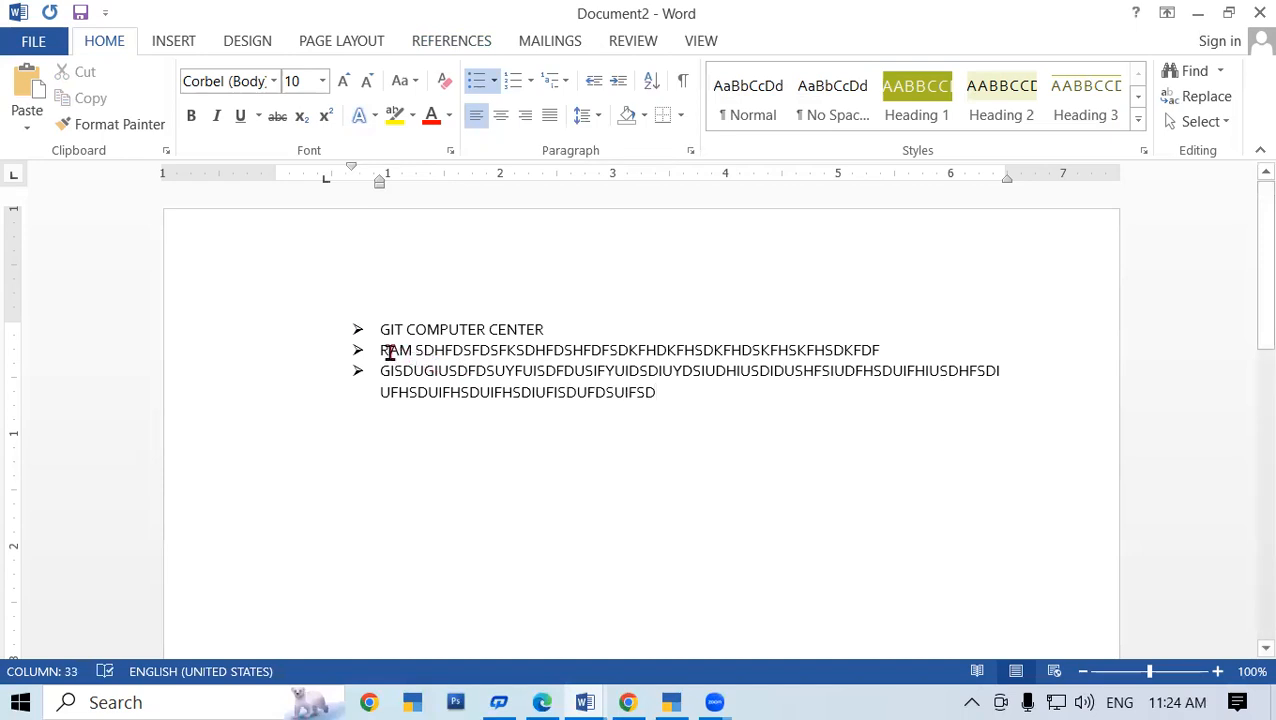
pyautogui.moveTo(382, 352); pyautogui.dragTo(626, 416)
pyautogui.press('BackSpace')
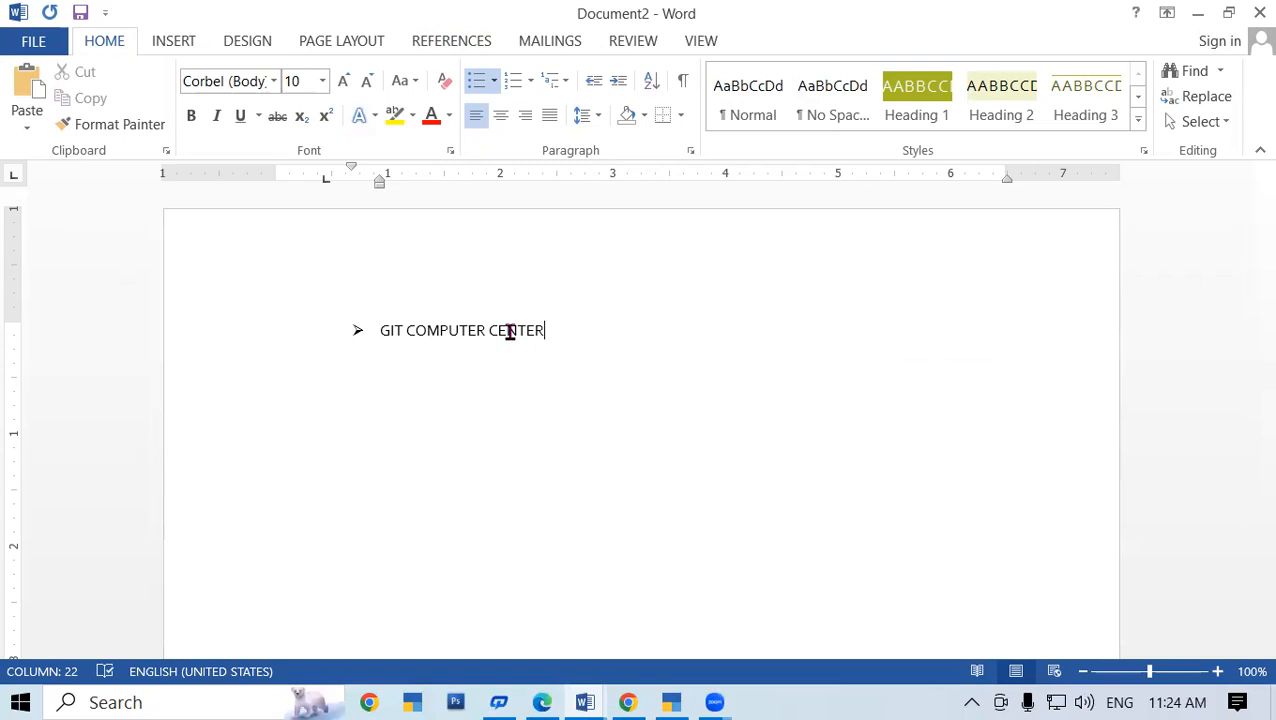
# Duplicate the bulleted "GIT COMPUTER CENTER" line by copying and pasting until the list has 15 items
pyautogui.click(493, 81)
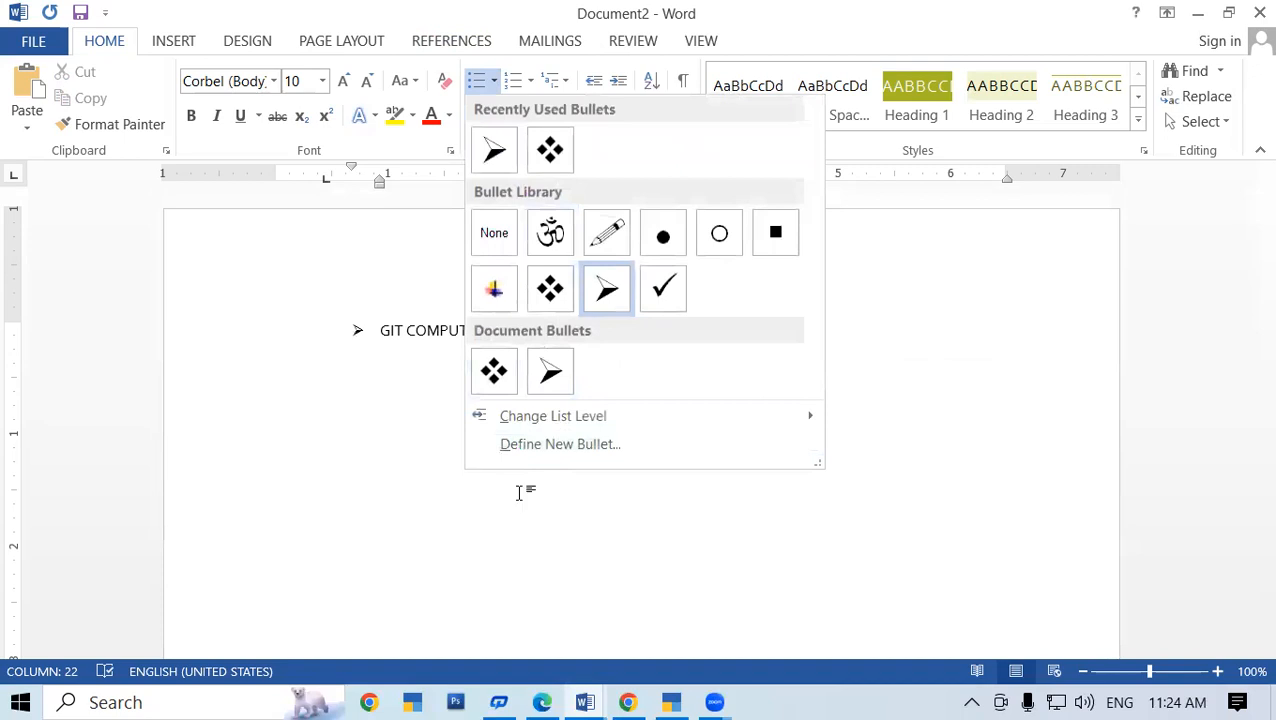
pyautogui.click(398, 460)
pyautogui.moveTo(519, 331); pyautogui.dragTo(388, 334)
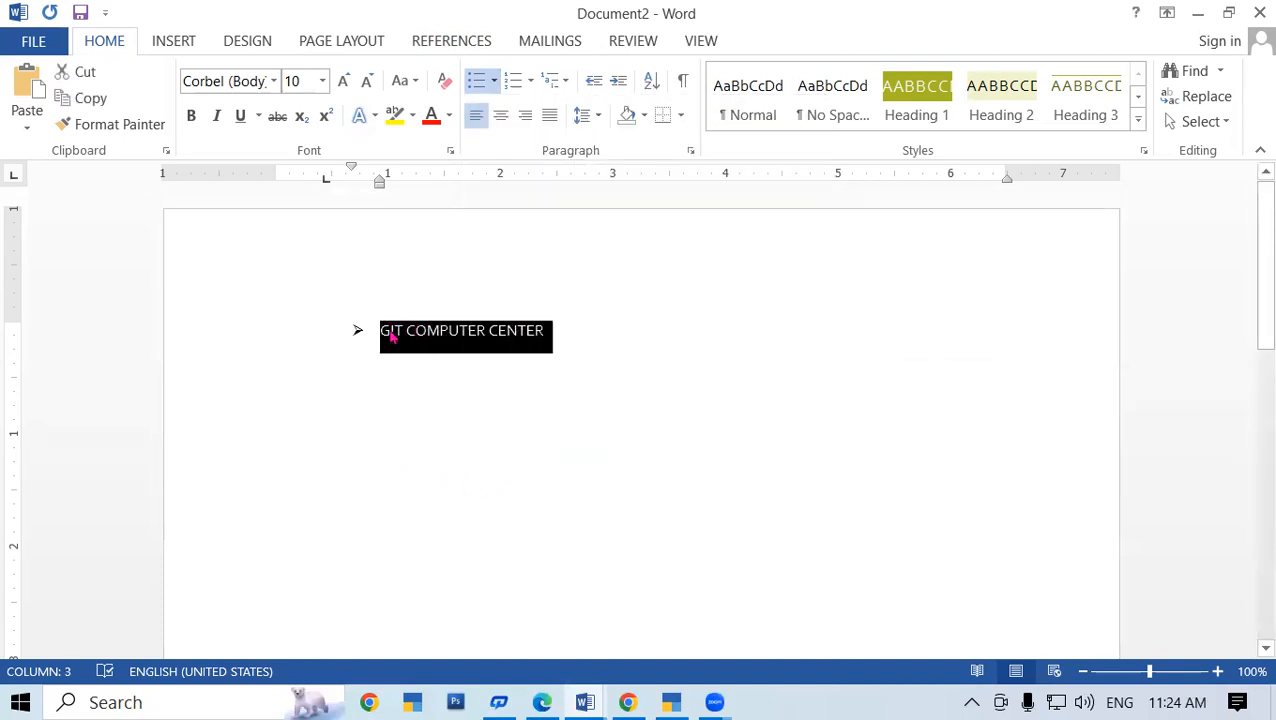
pyautogui.hotkey('ctrl', 'c')
pyautogui.hotkey('ctrl', 'v')
pyautogui.hotkey('ctrl', 'v')
pyautogui.hotkey('ctrl', 'v')
pyautogui.hotkey('ctrl', 'v')
pyautogui.hotkey('ctrl', 'v')
pyautogui.hotkey('ctrl', 'v')
pyautogui.hotkey('ctrl', 'v')
pyautogui.hotkey('ctrl', 'v')
pyautogui.hotkey('ctrl', 'v')
pyautogui.hotkey('ctrl', 'v')
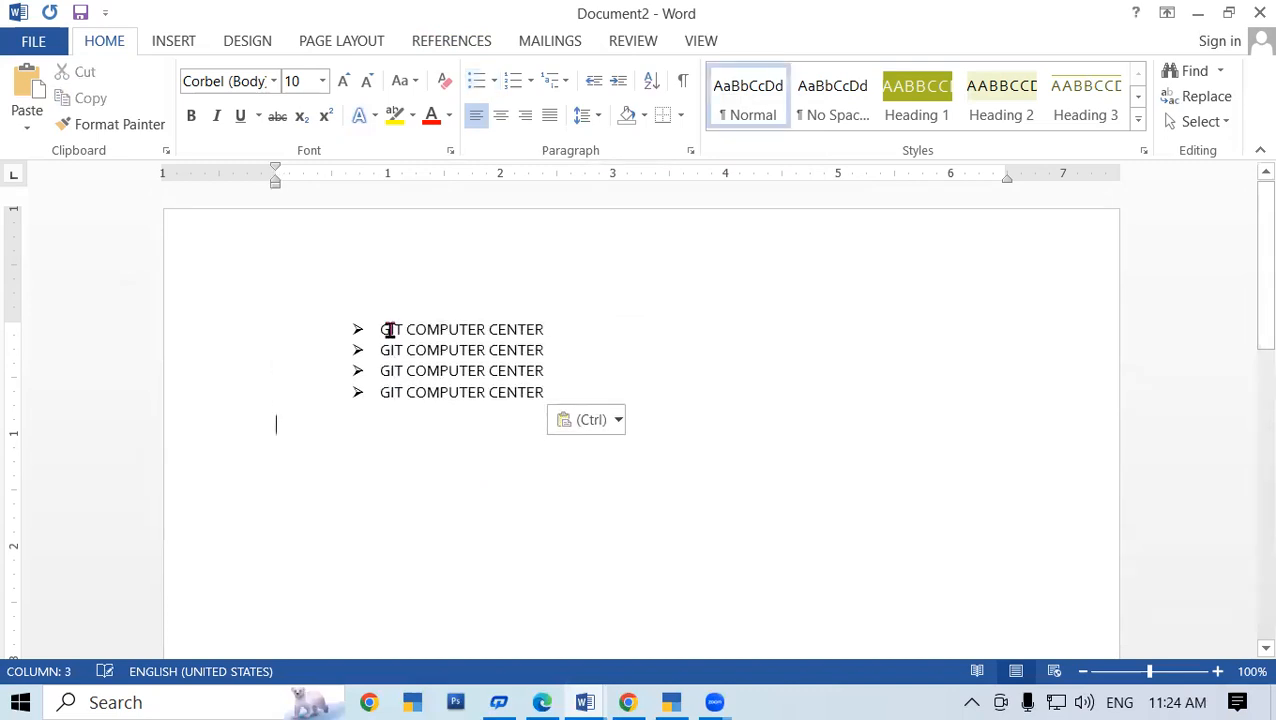
pyautogui.hotkey('ctrl', 'v')
pyautogui.hotkey('ctrl', 'v')
pyautogui.hotkey('ctrl', 'v')
pyautogui.hotkey('ctrl', 'v')
pyautogui.hotkey('ctrl', 'v')
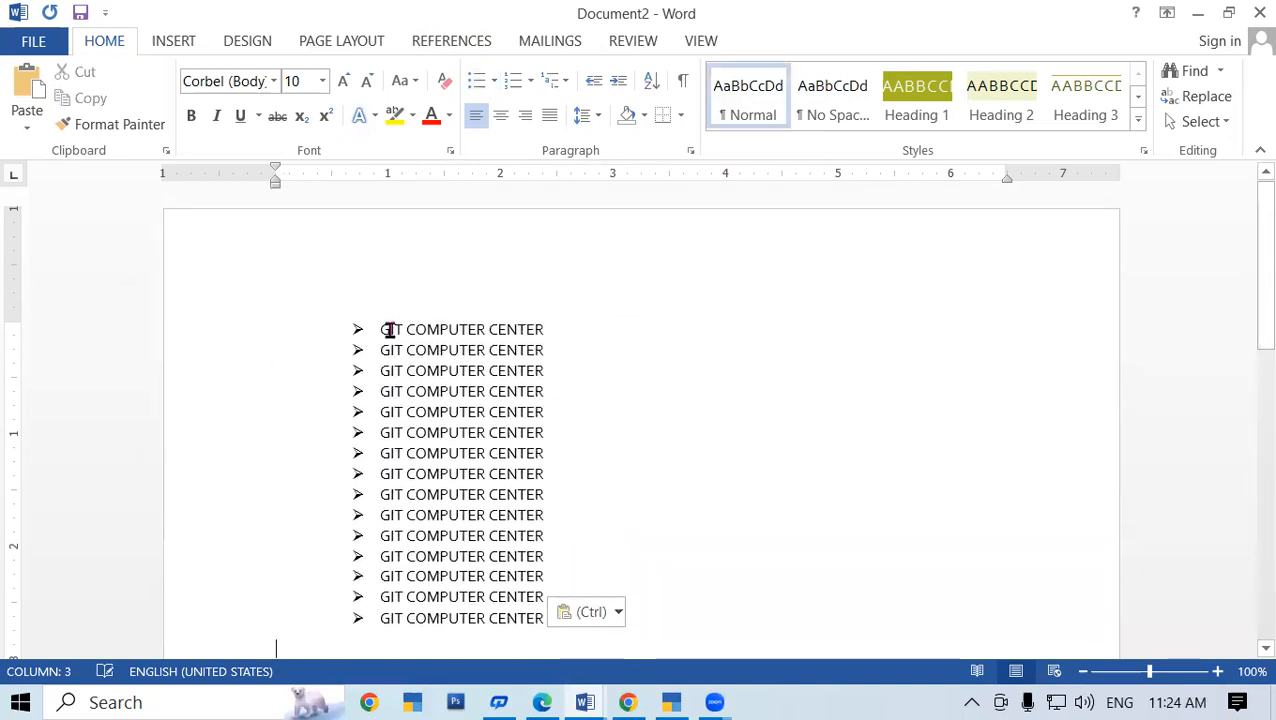
# Change the bullets of all the "GIT COMPUTER CENTER" lines to check marks
pyautogui.scroll(-3, 404, 379)
pyautogui.scroll(3, 390, 350)
pyautogui.click(376, 332)
pyautogui.moveTo(386, 358); pyautogui.dragTo(488, 578)
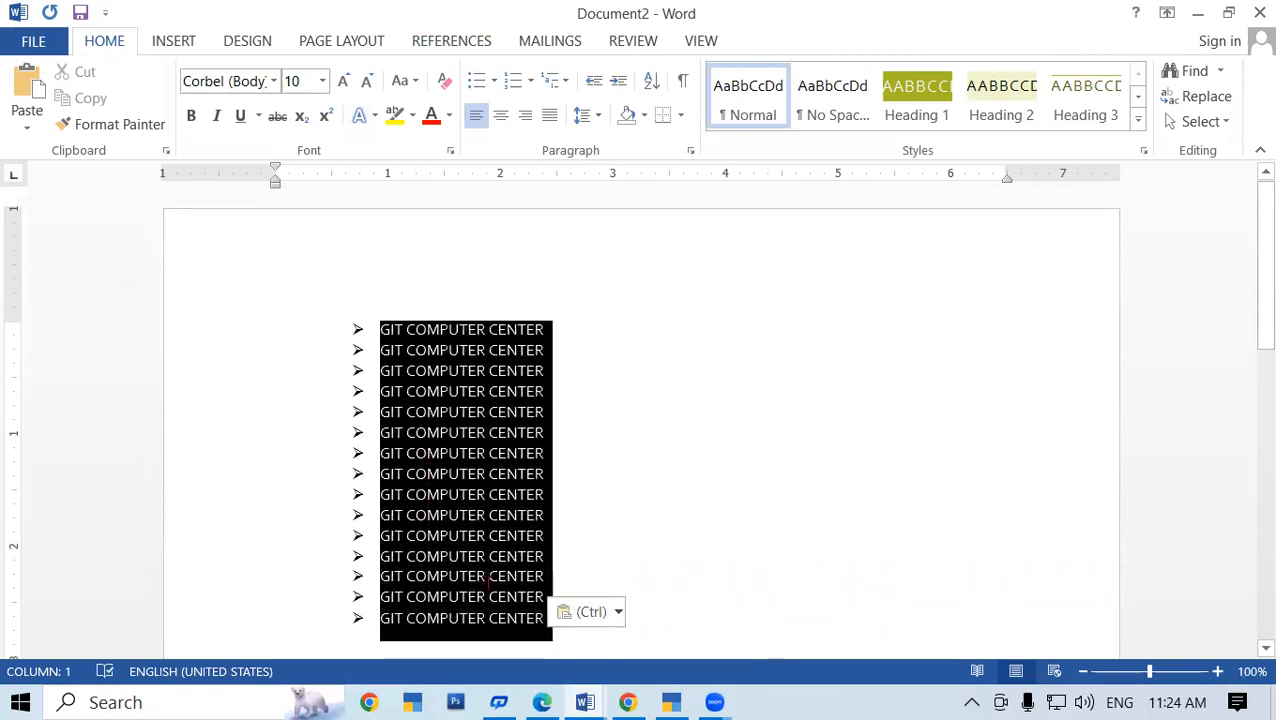
pyautogui.click(493, 81)
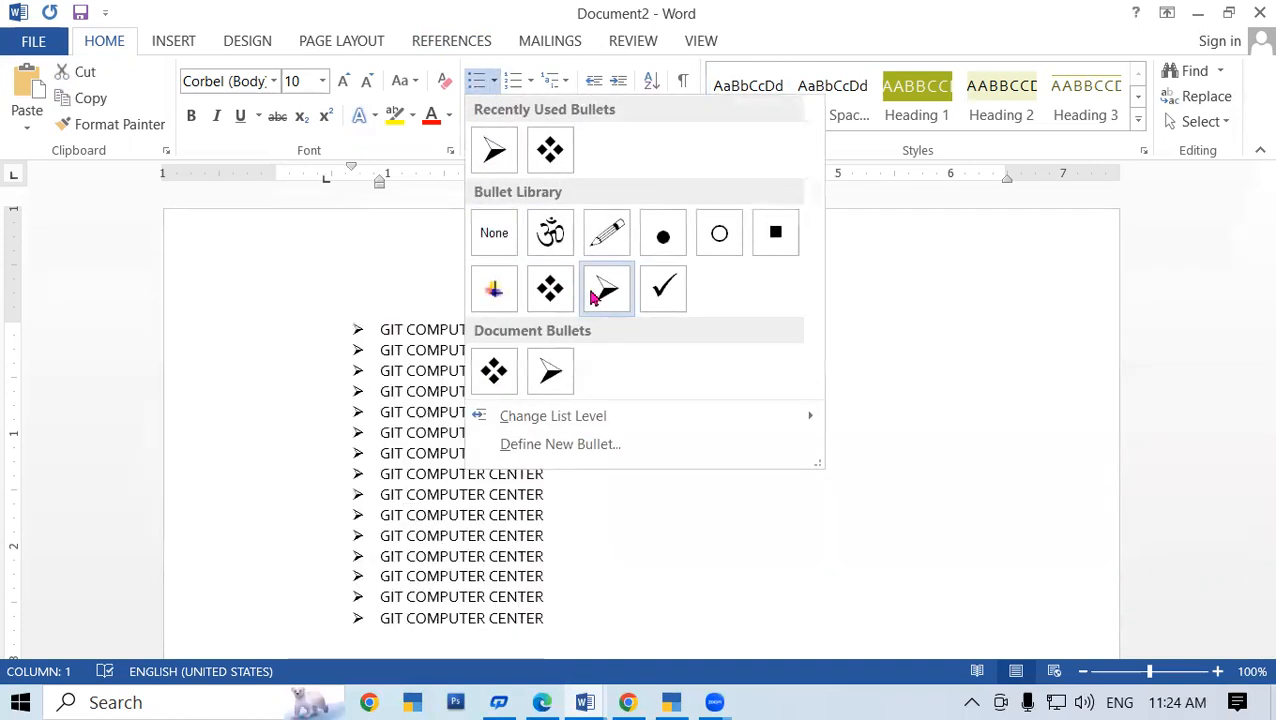
pyautogui.click(663, 289)
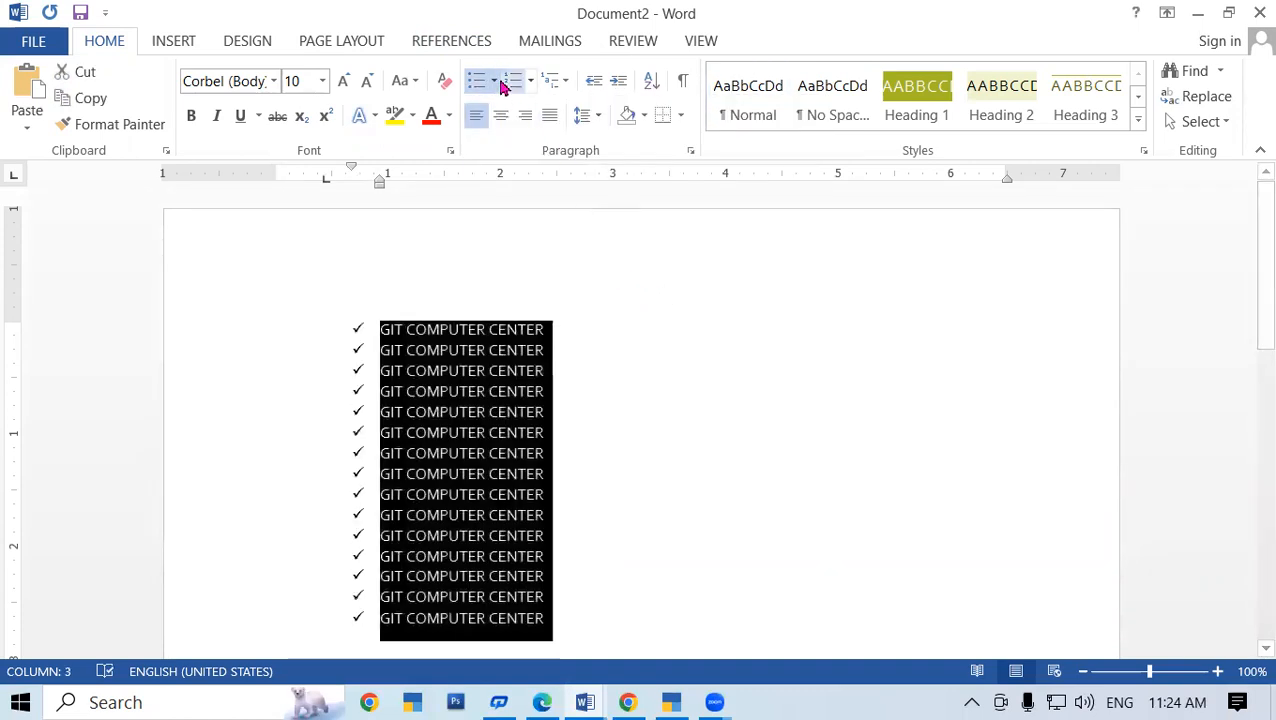
# Preview the ordinal 1st., 2nd., 3rd. numbering format on the selected list without applying it
pyautogui.click(530, 82)
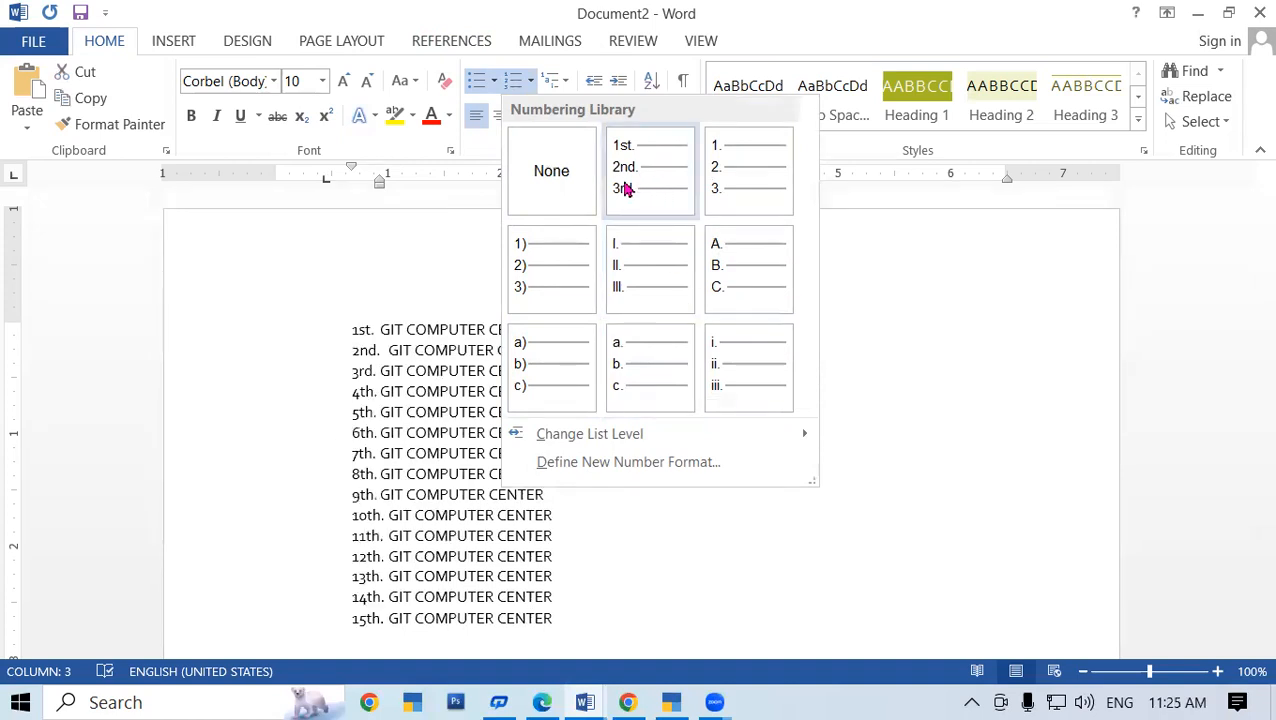
pyautogui.click(876, 354)
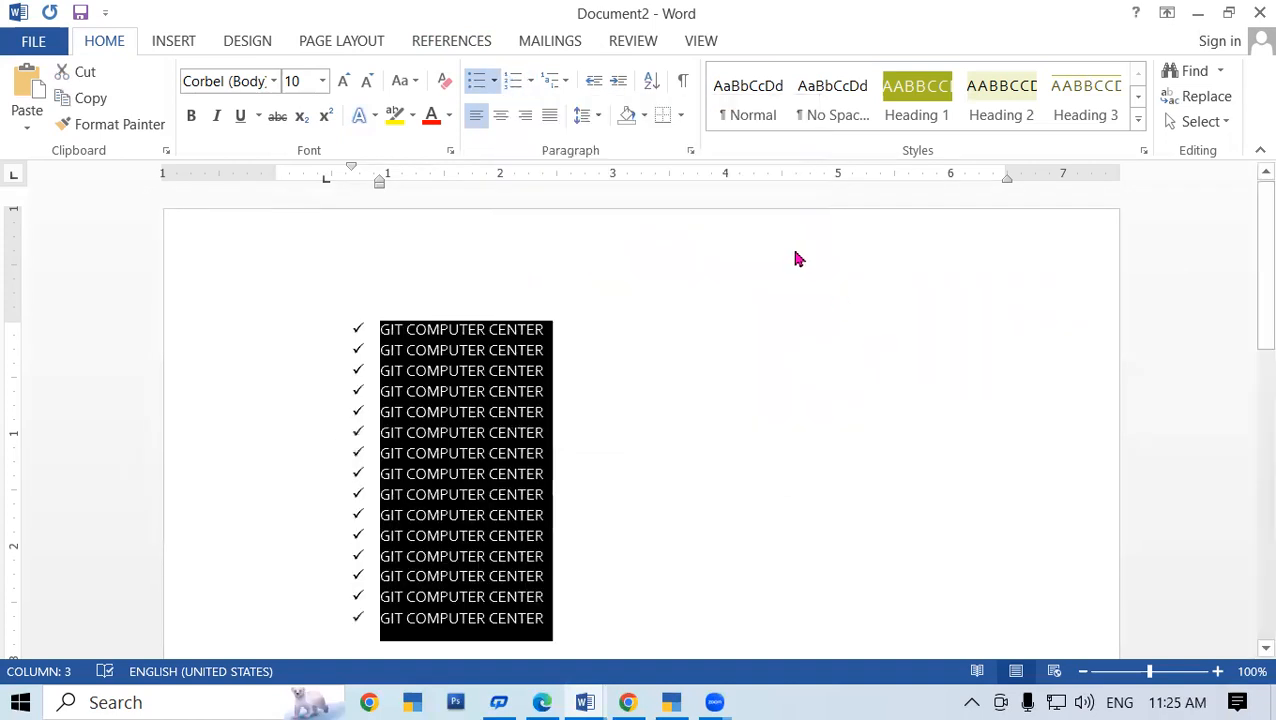
# Define the Wingdings symbol with character code 204 as a new bullet and apply it to all "GIT COMPUTER CENTER" lines
pyautogui.click(494, 81)
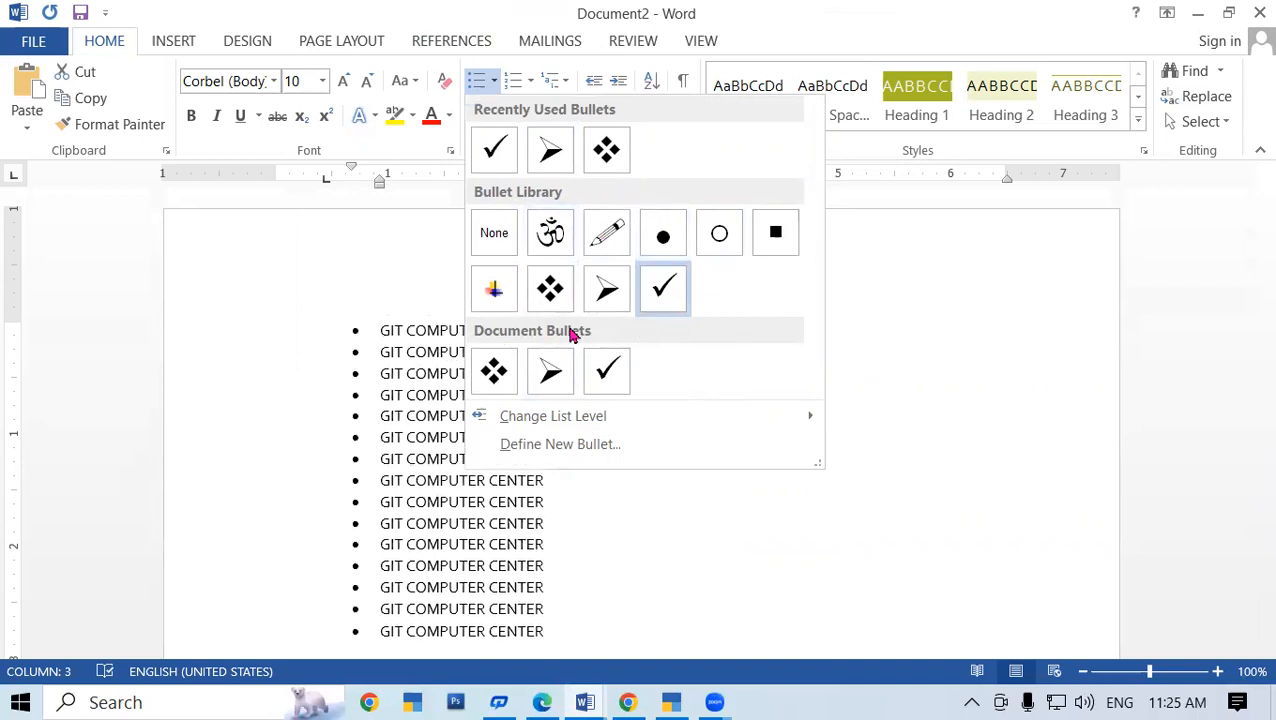
pyautogui.moveTo(577, 428)
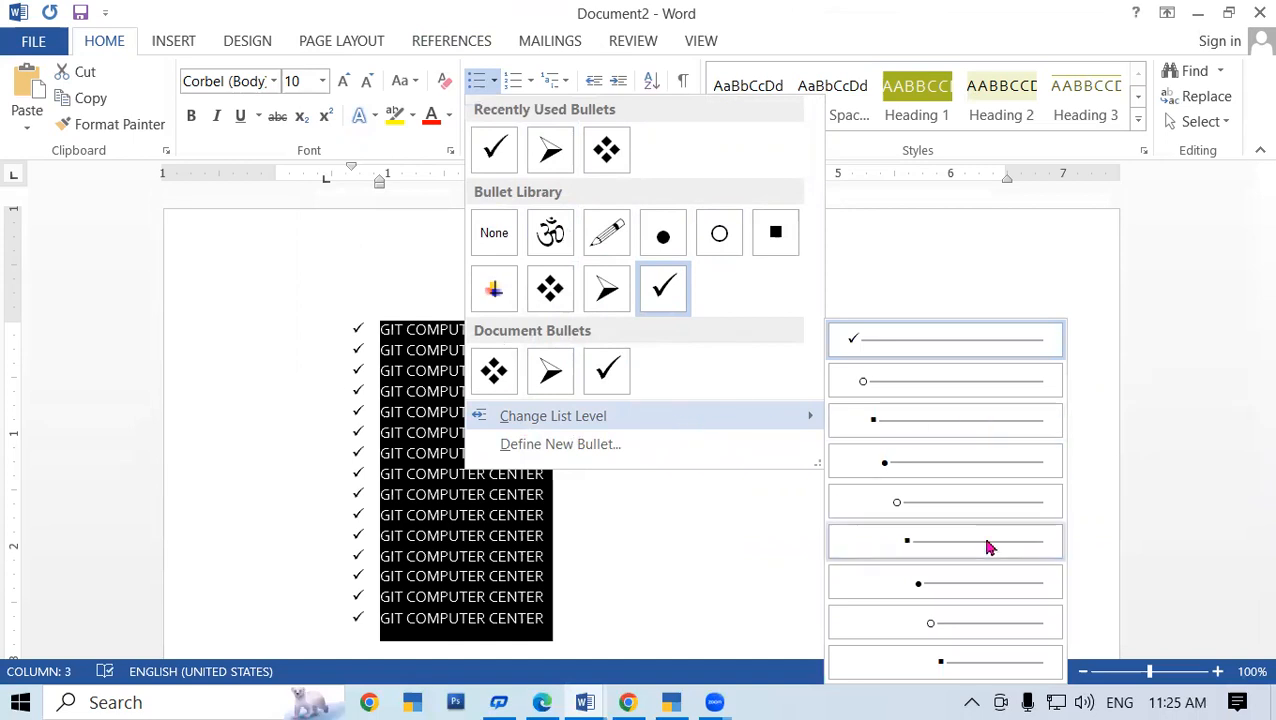
pyautogui.click(580, 446)
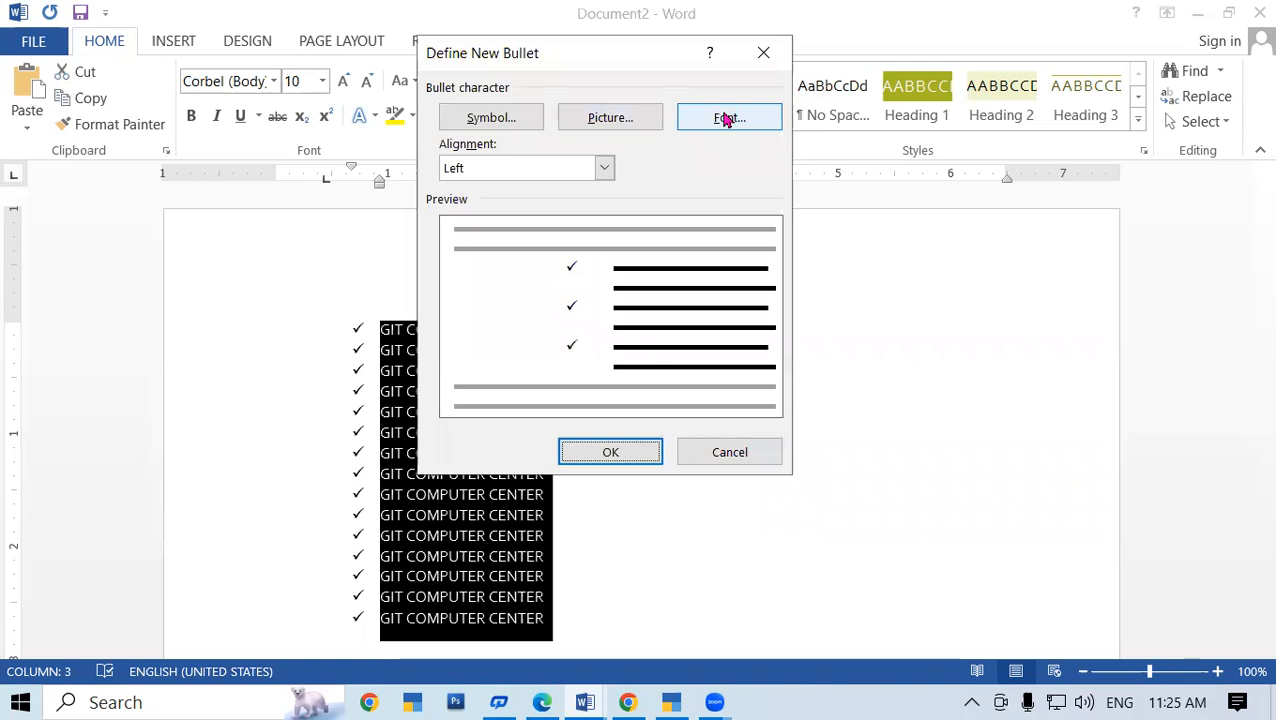
pyautogui.click(510, 120)
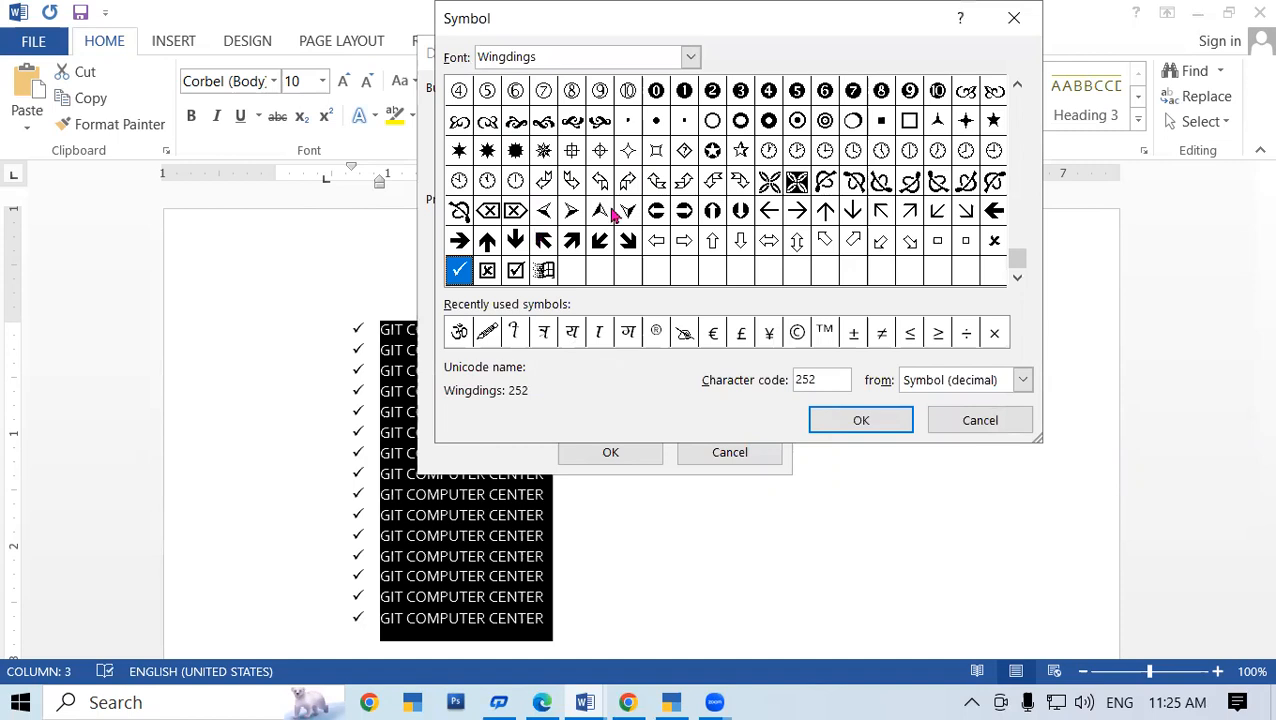
pyautogui.click(797, 181)
pyautogui.click(861, 420)
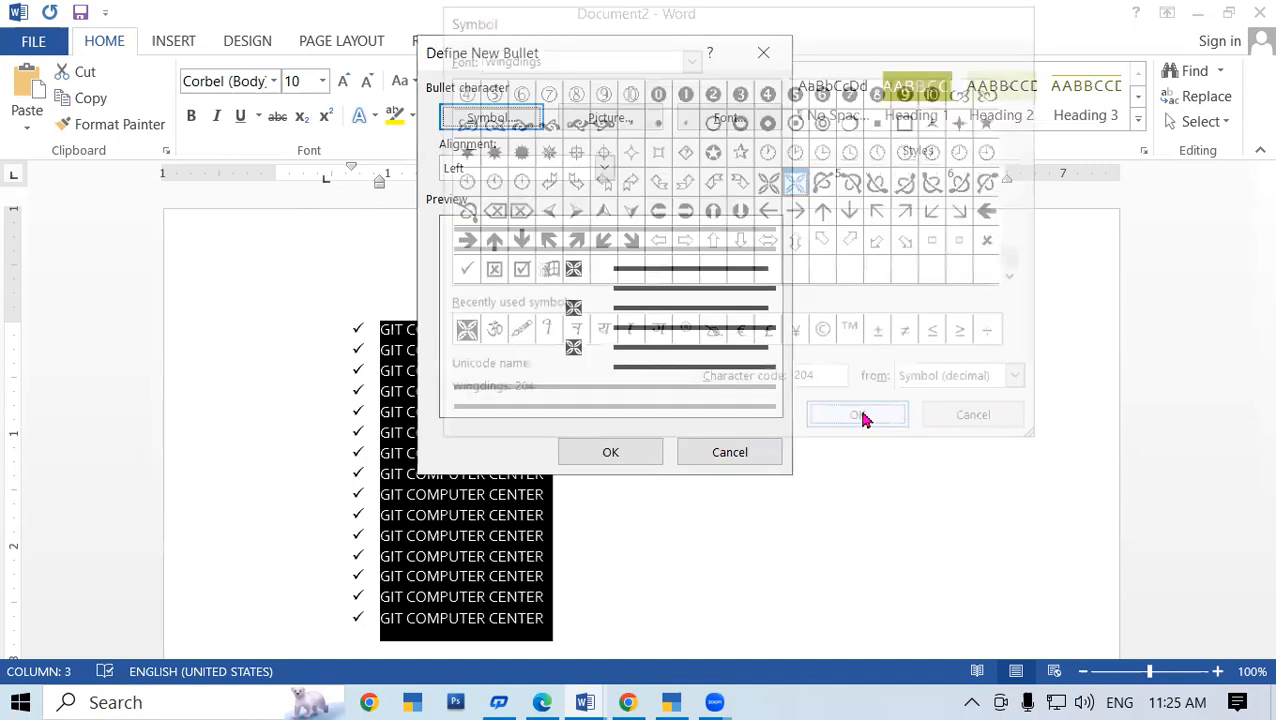
pyautogui.click(636, 451)
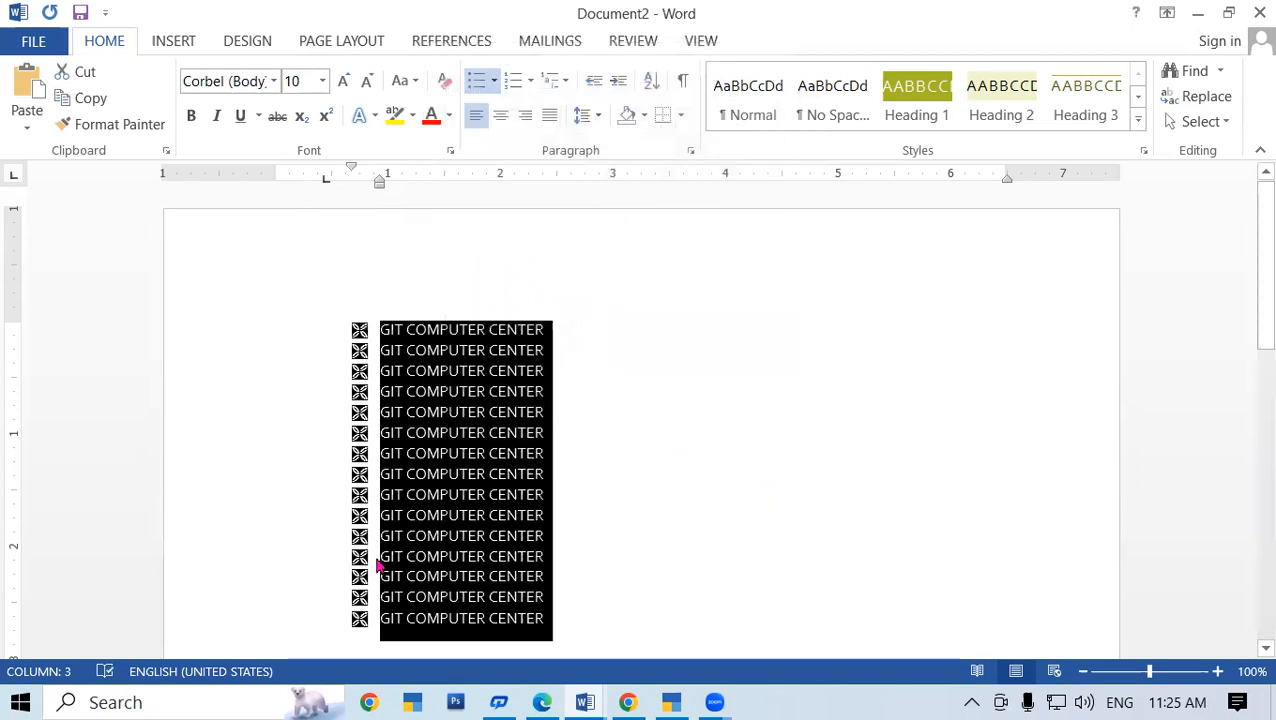
# Start defining another symbol bullet for the list and view the characters of the Wide Latin, Webdings and Vivaldi fonts
pyautogui.click(494, 81)
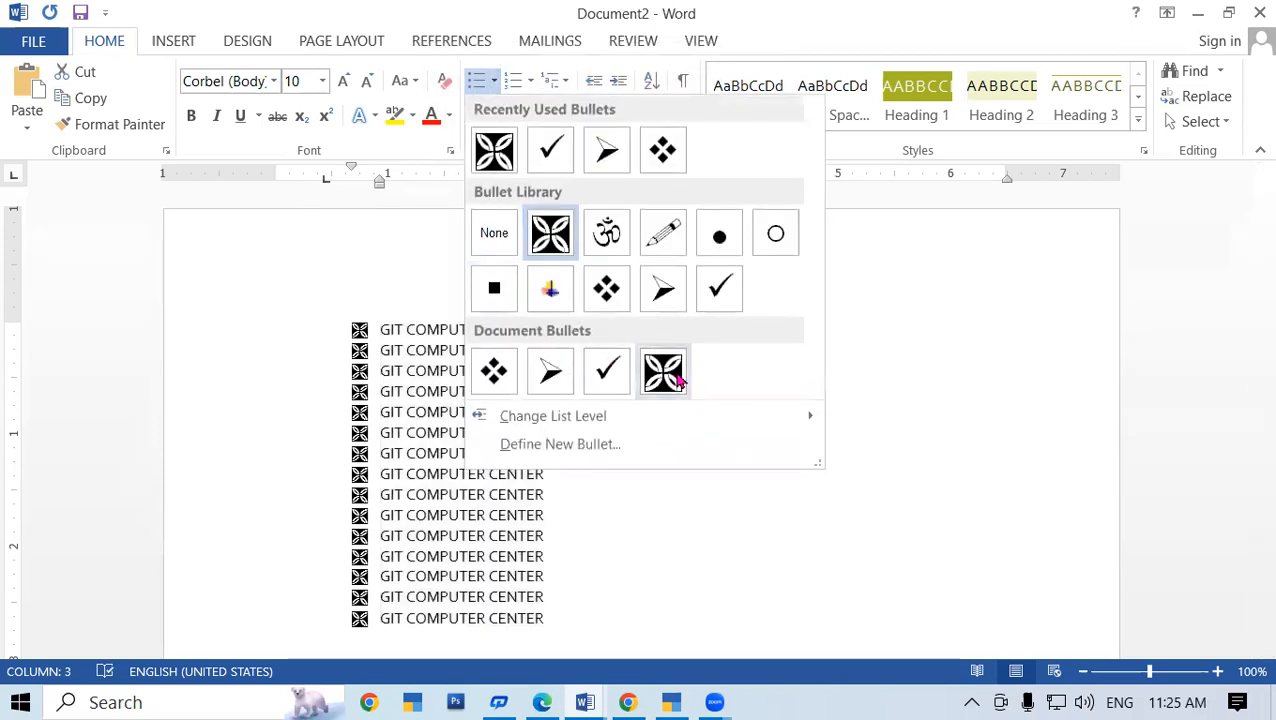
pyautogui.click(586, 445)
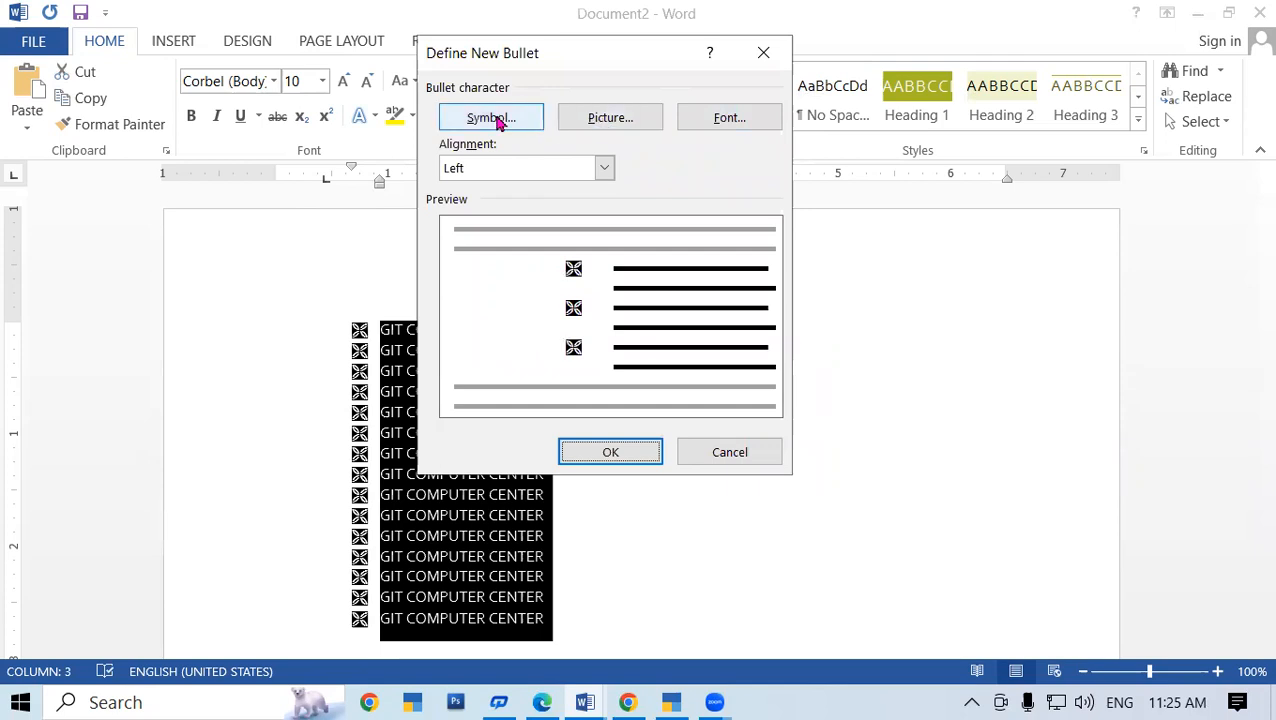
pyautogui.click(497, 120)
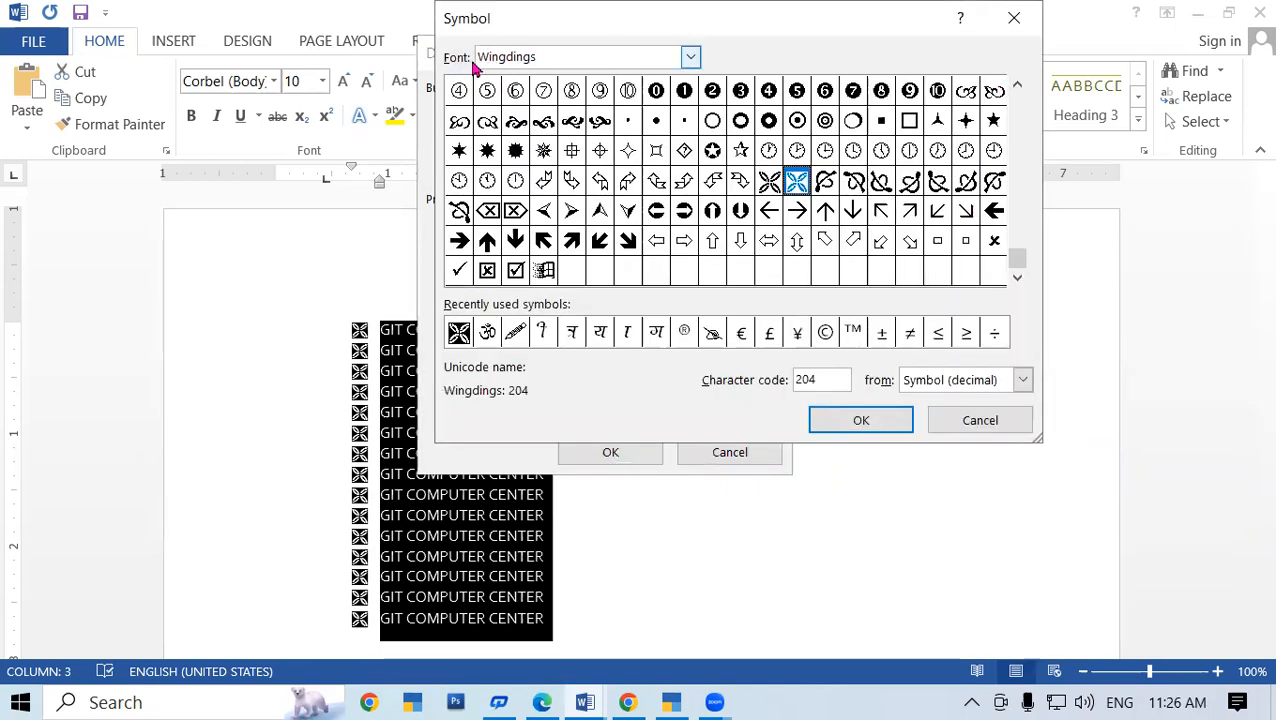
pyautogui.click(691, 60)
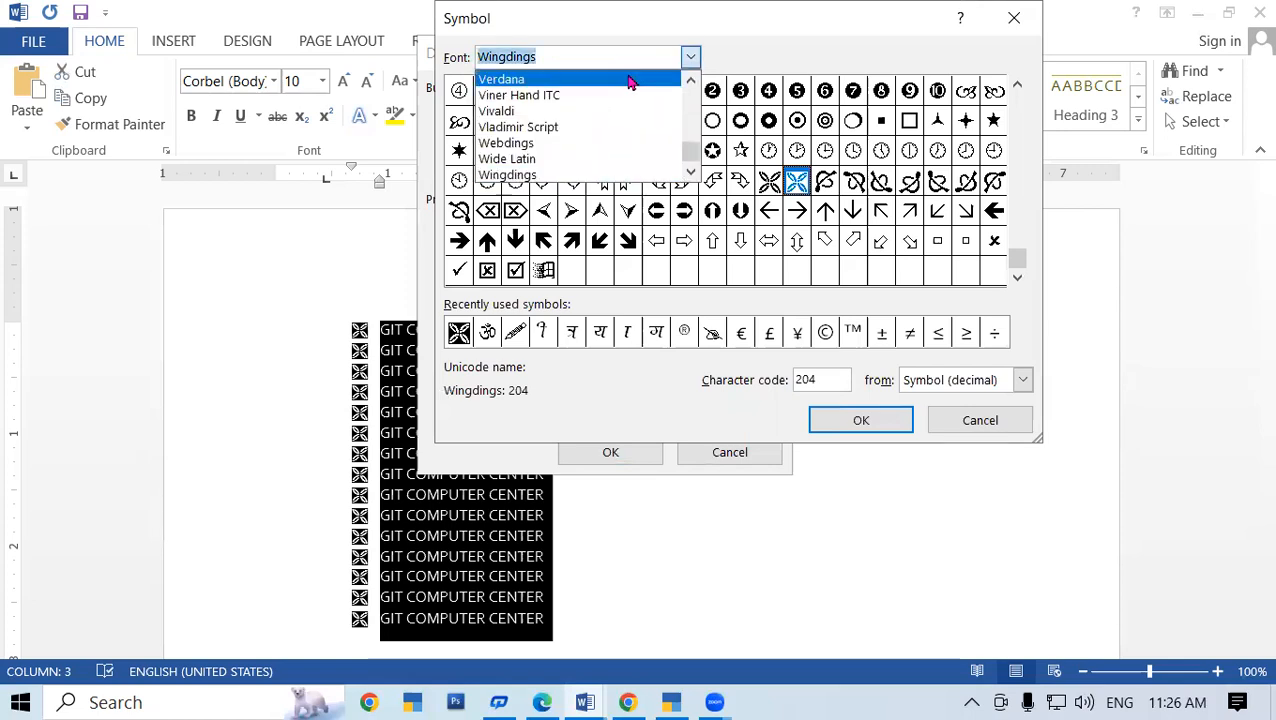
pyautogui.click(522, 162)
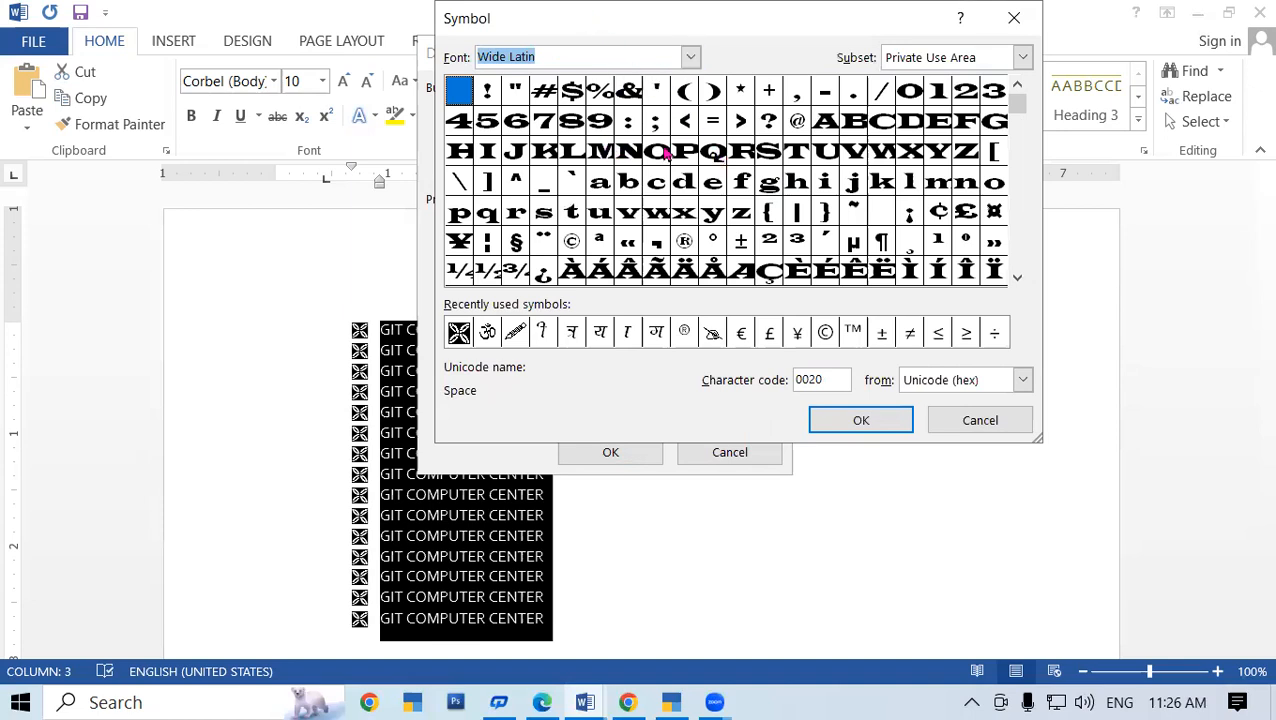
pyautogui.click(690, 57)
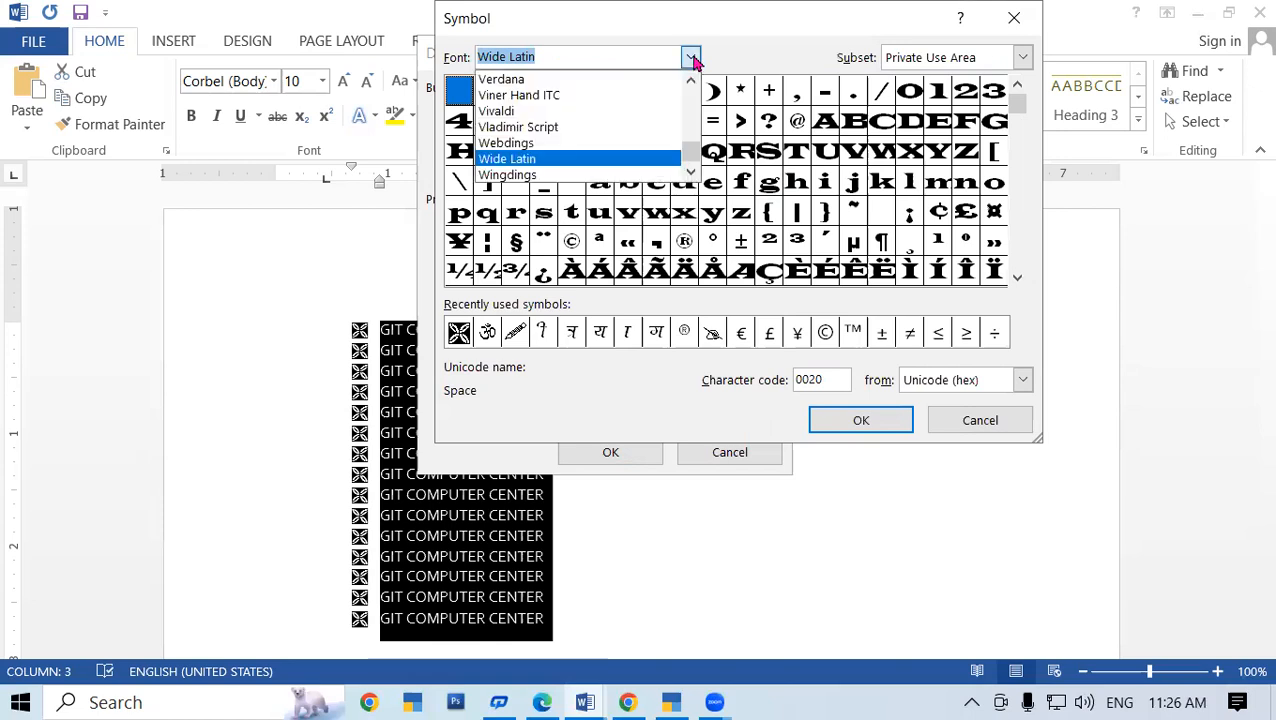
pyautogui.click(543, 143)
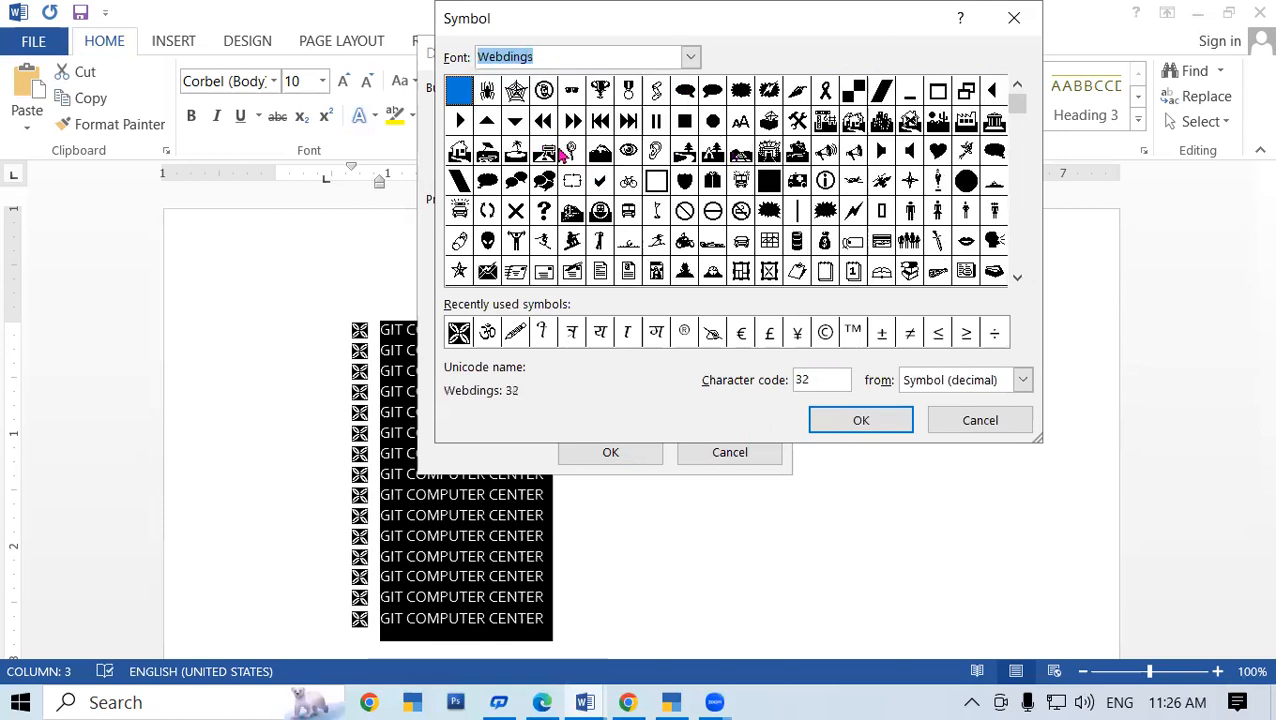
pyautogui.click(691, 57)
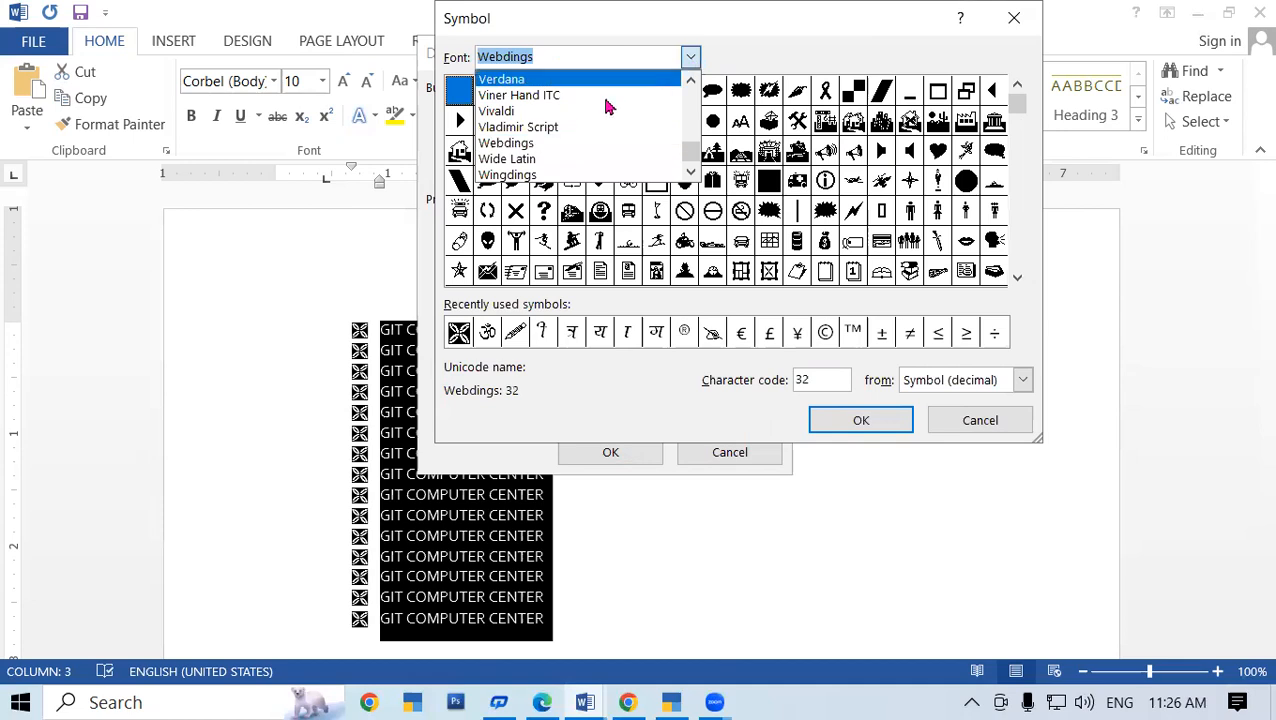
pyautogui.click(525, 108)
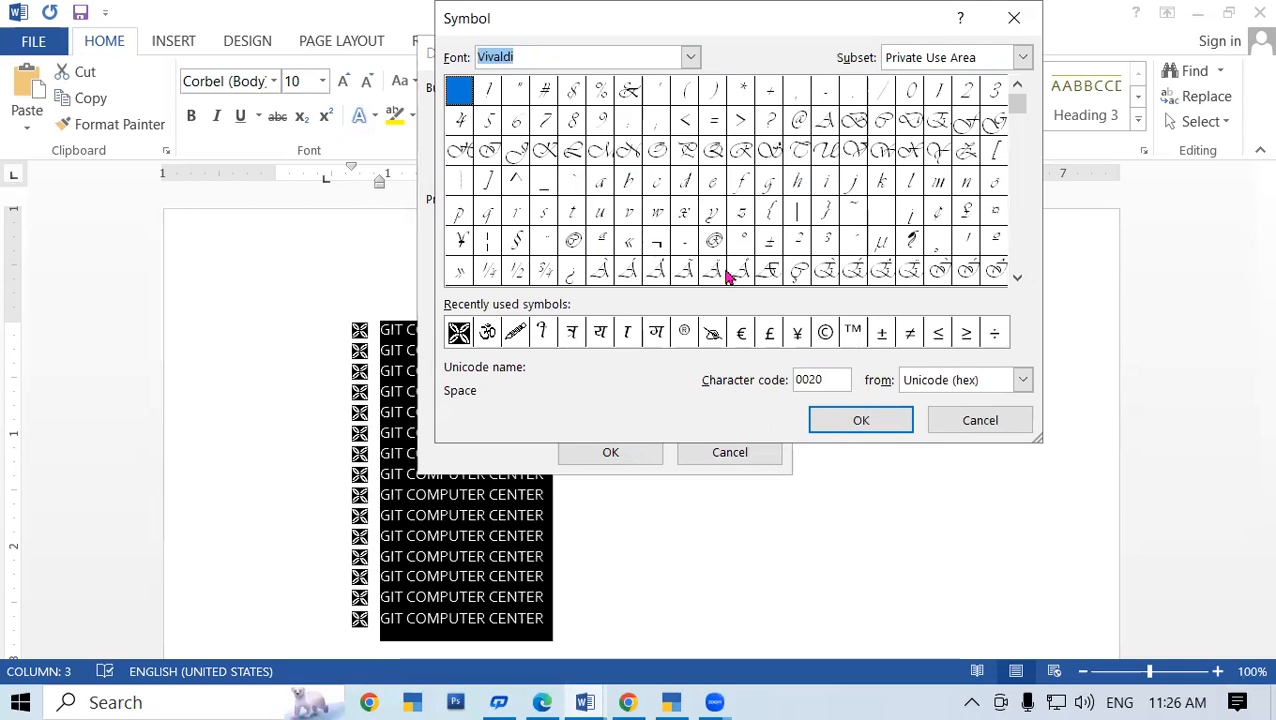
# Choose the copyright sign from the recently used symbols as the new bullet and apply it to the list
pyautogui.click(826, 338)
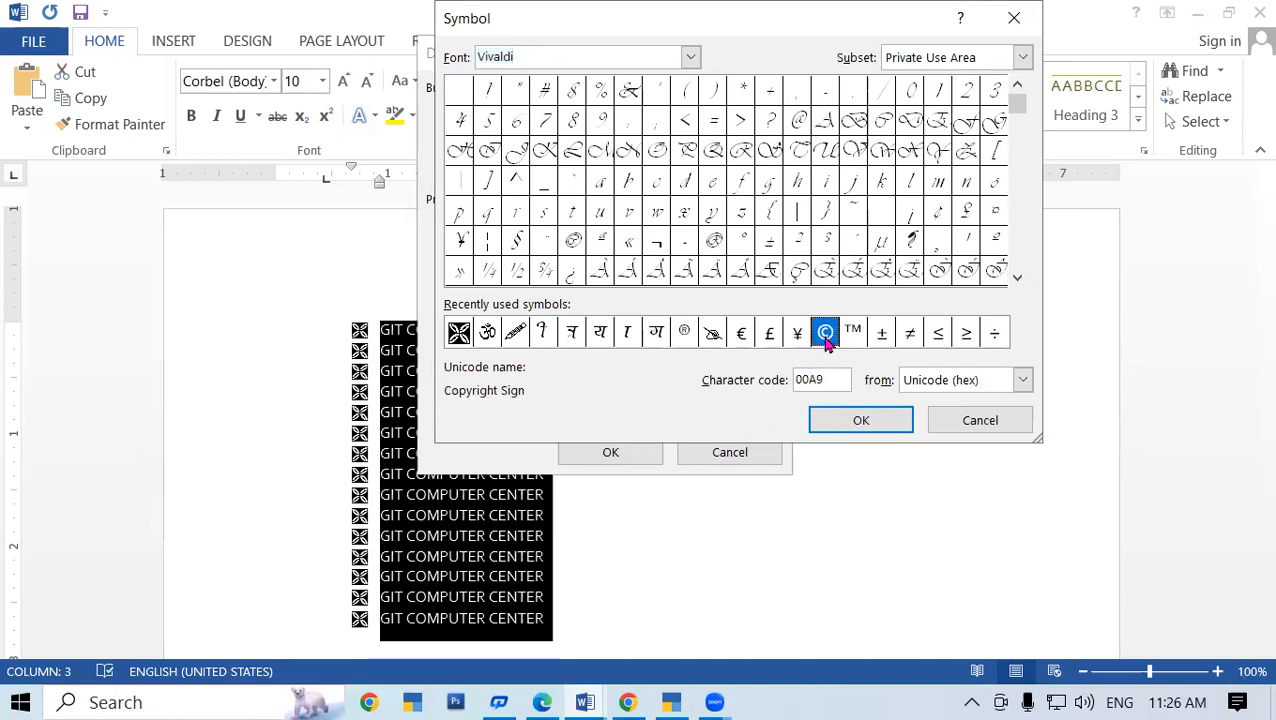
pyautogui.click(862, 421)
pyautogui.click(630, 458)
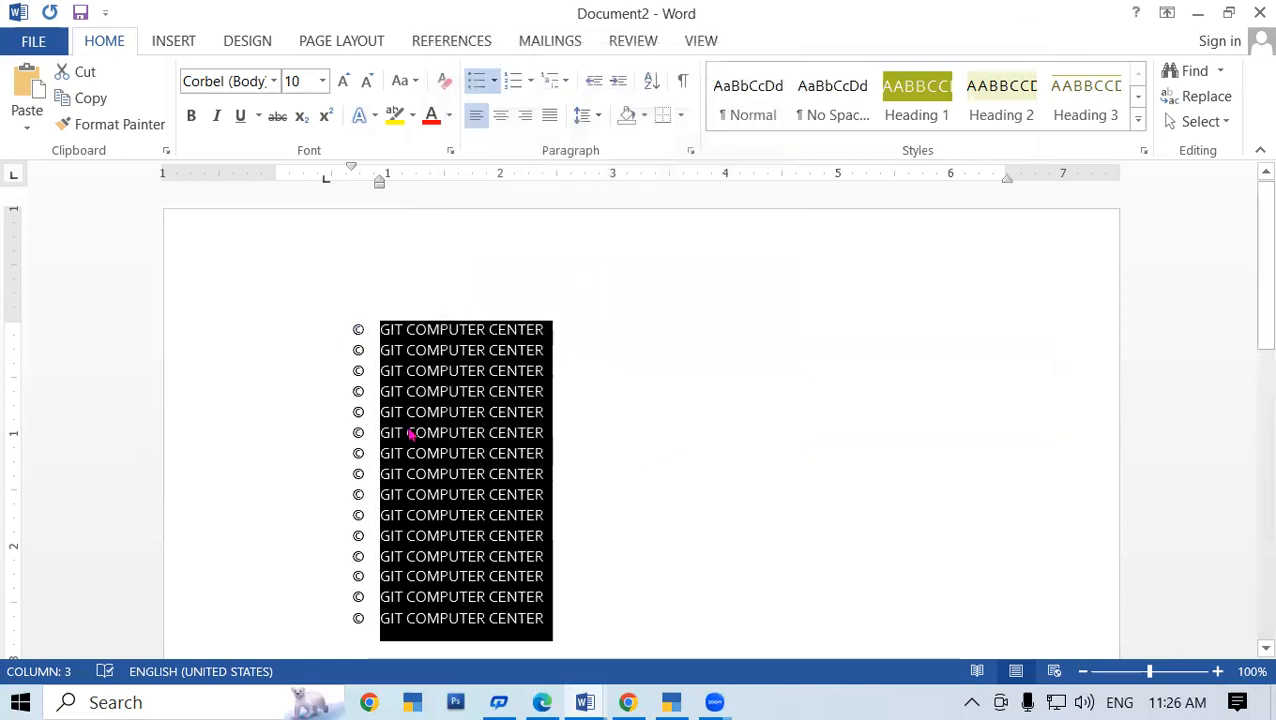
# Try to define a picture bullet from an image file in the Desktop folder "rrr"
pyautogui.click(495, 84)
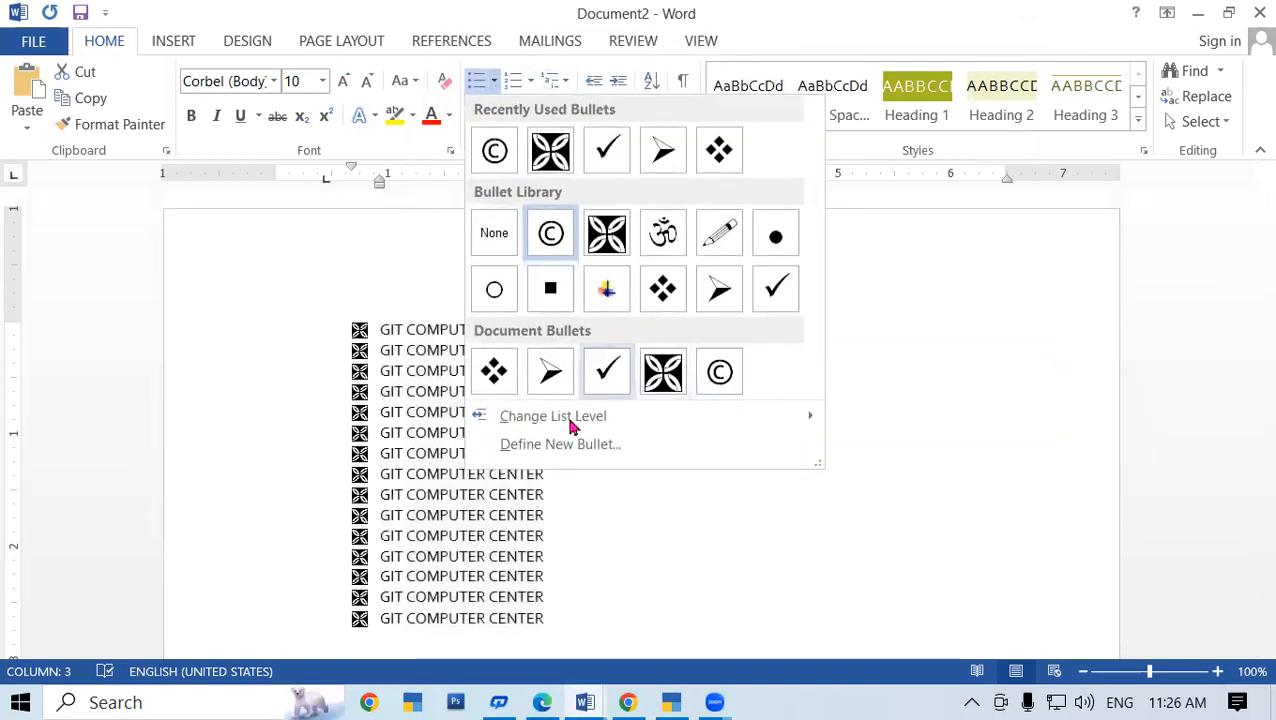
pyautogui.click(592, 446)
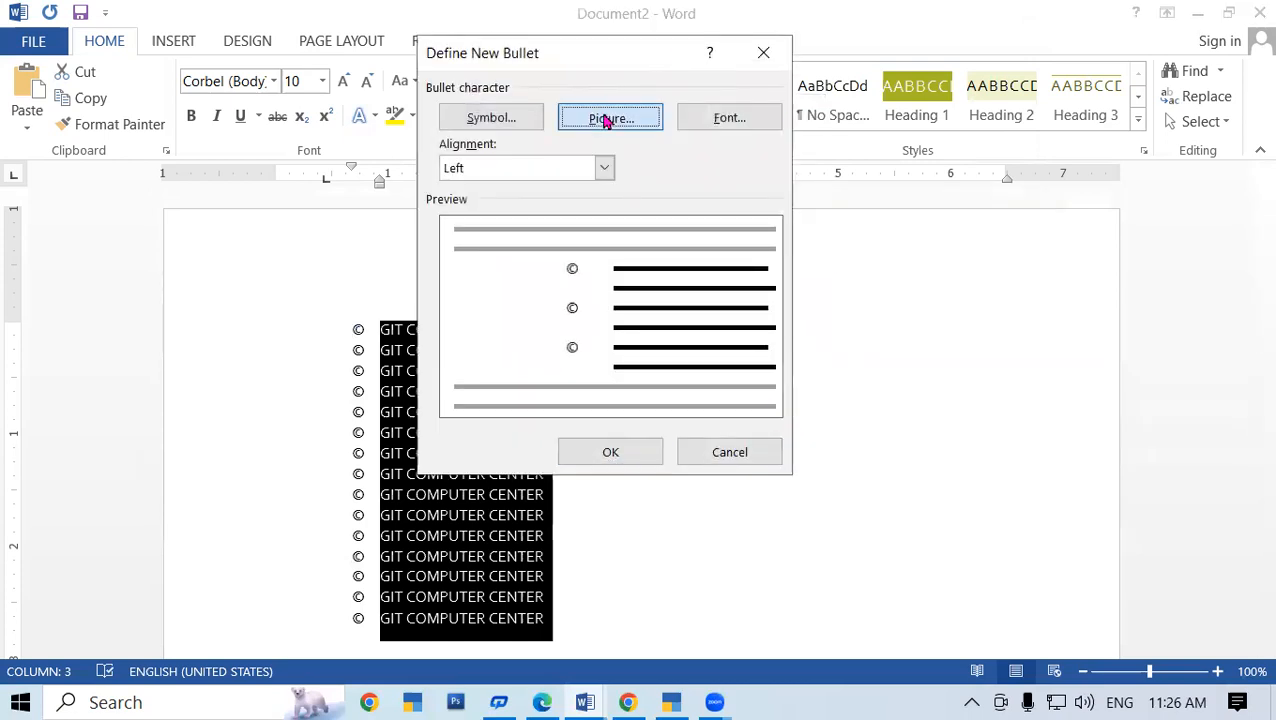
pyautogui.click(606, 119)
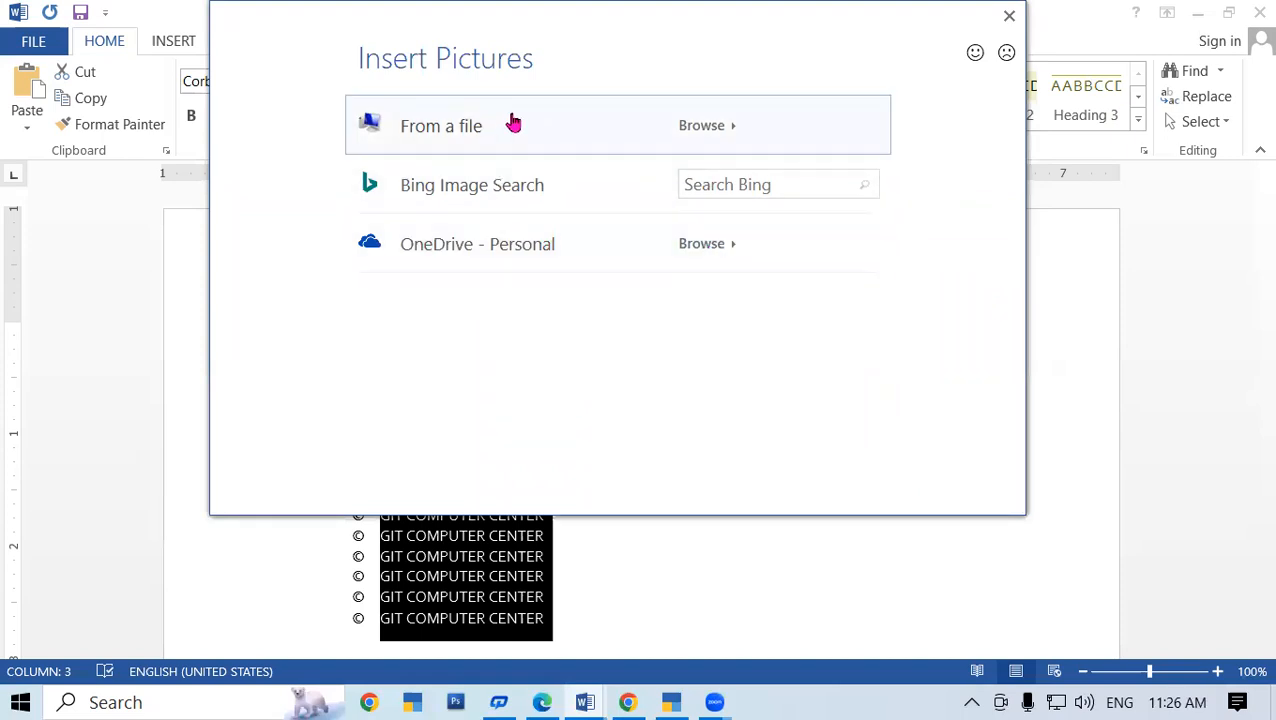
pyautogui.click(472, 135)
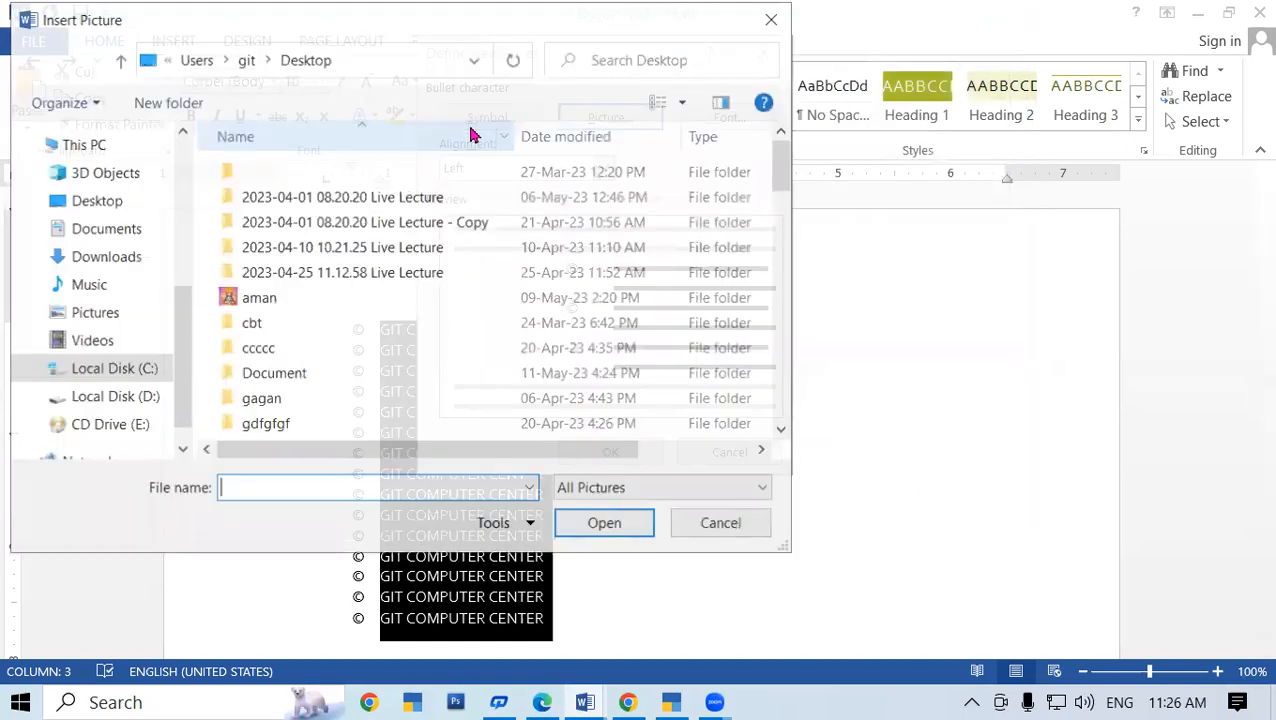
pyautogui.scroll(-5, 280, 335)
pyautogui.click(248, 276)
pyautogui.click(608, 529)
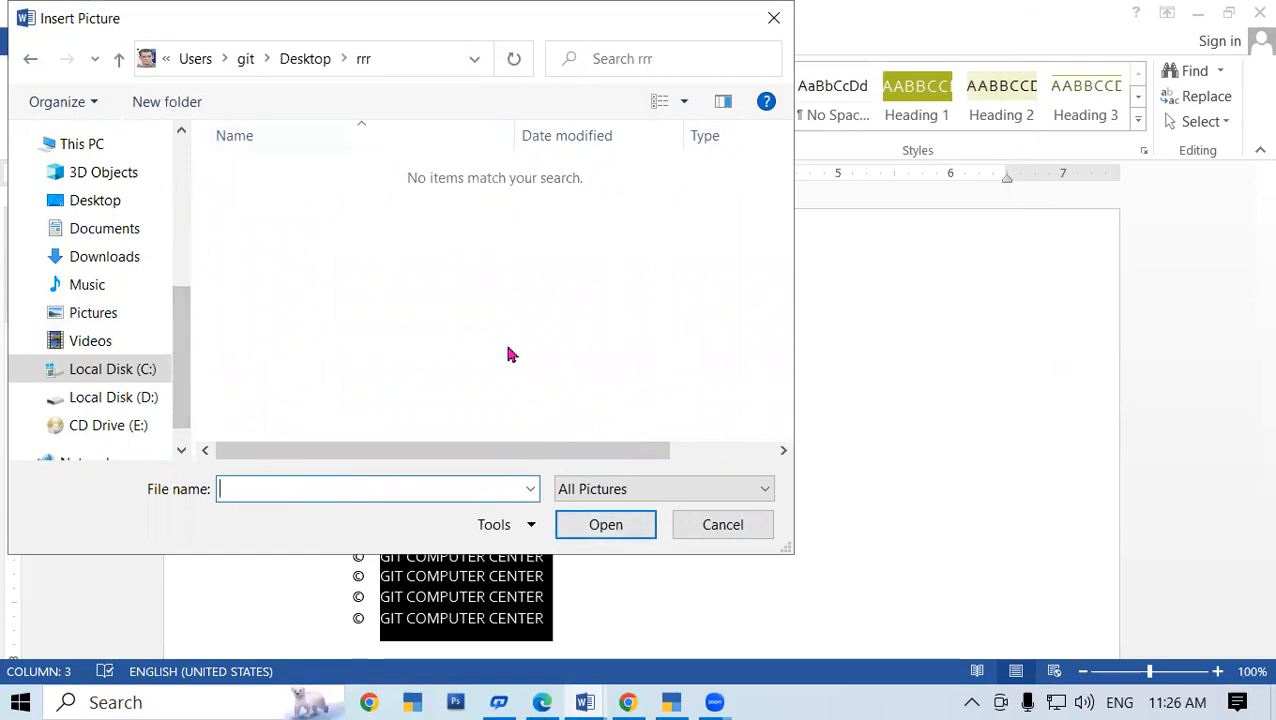
pyautogui.click(773, 18)
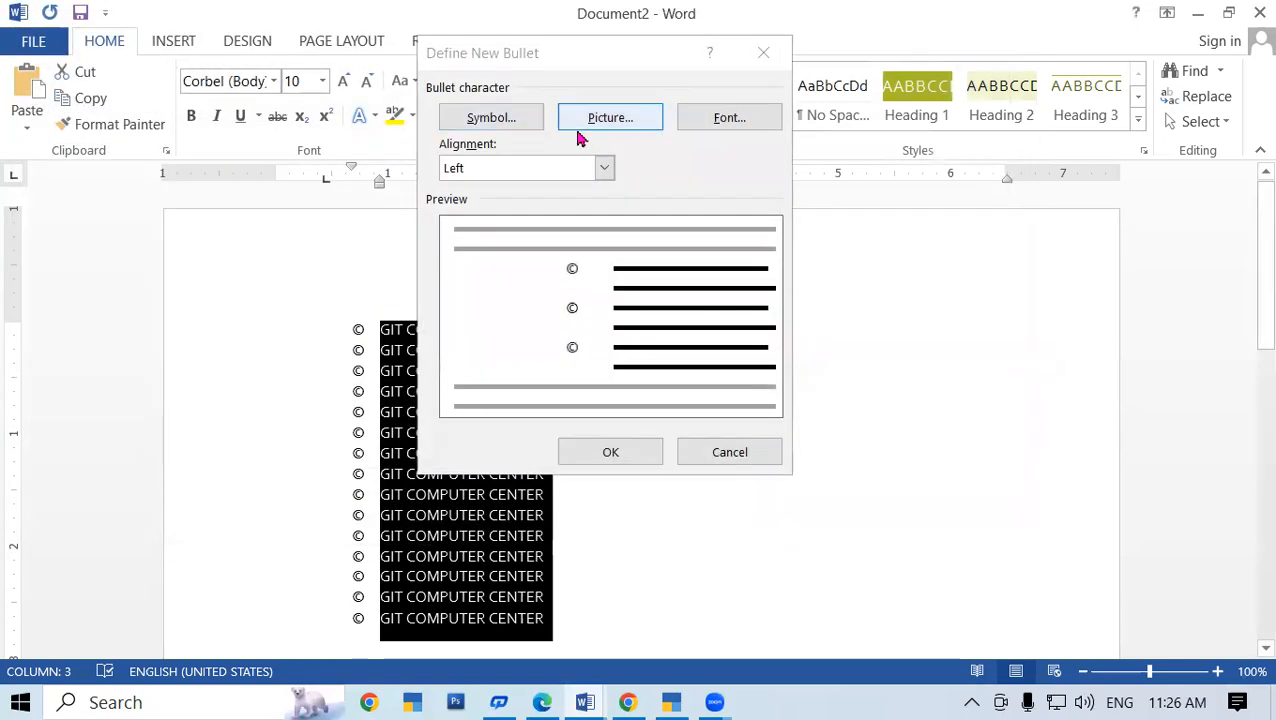
pyautogui.click(609, 124)
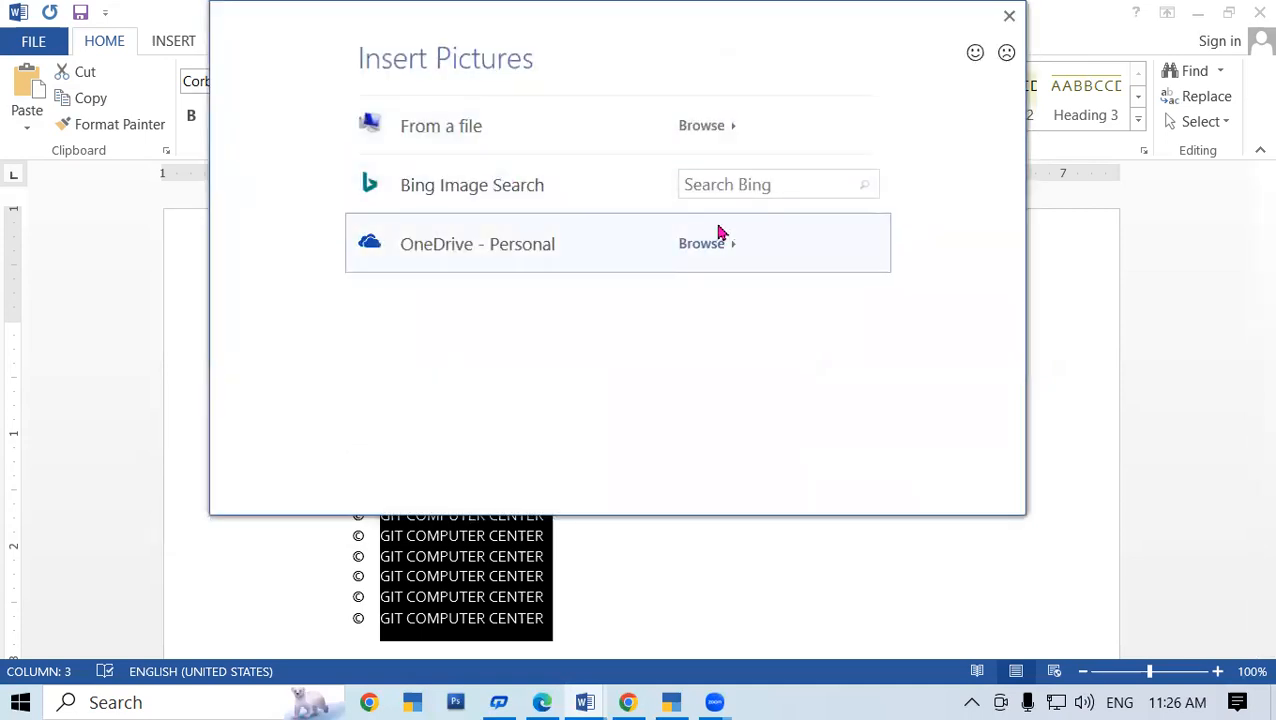
pyautogui.click(458, 139)
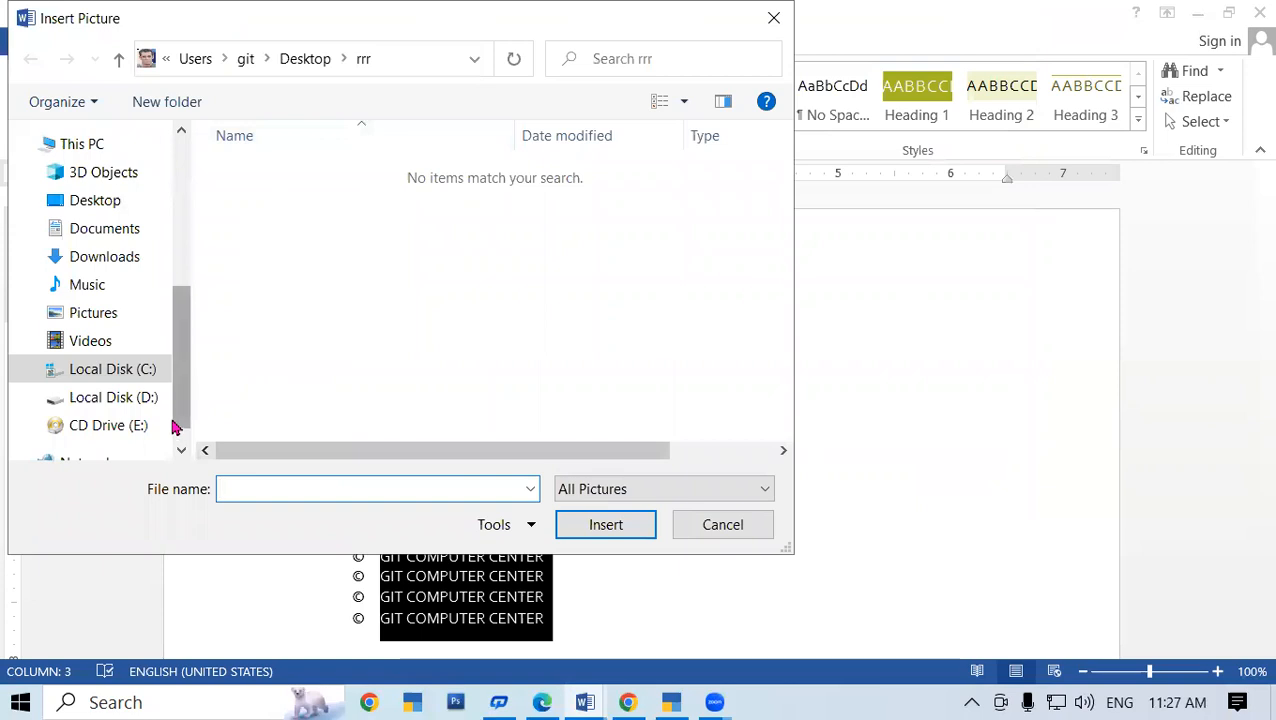
pyautogui.click(773, 18)
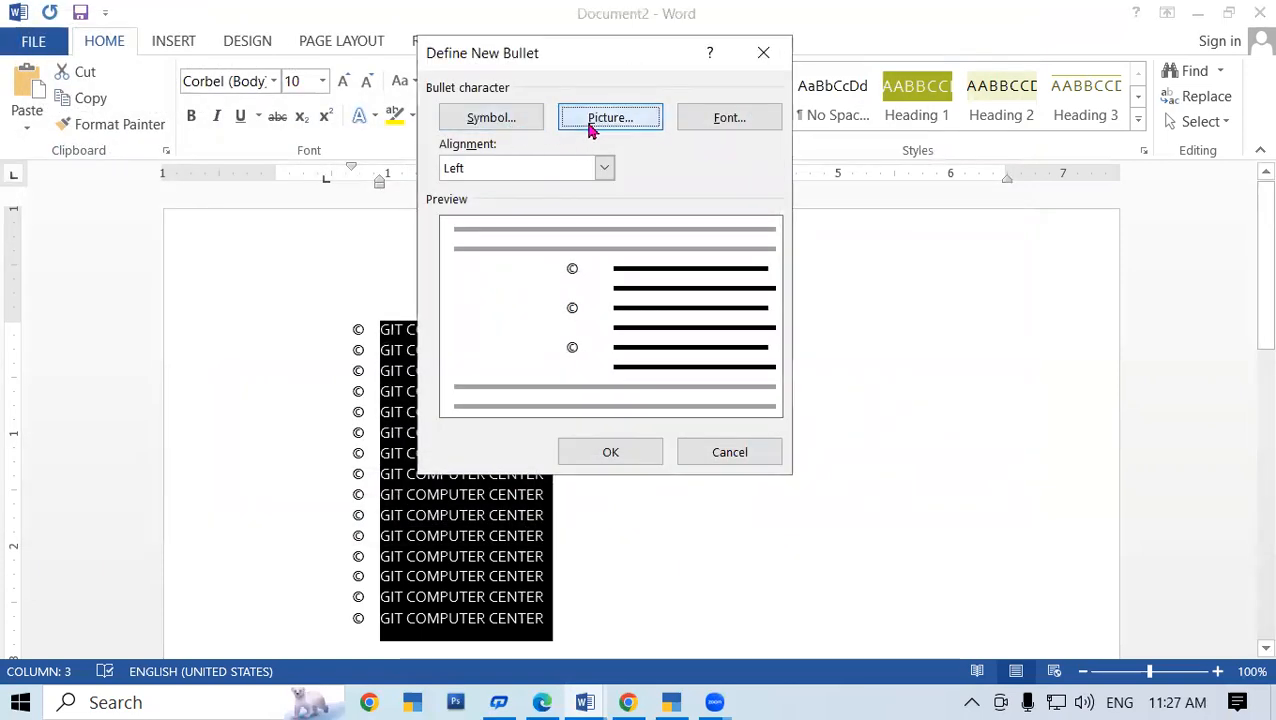
pyautogui.click(594, 124)
pyautogui.click(1009, 20)
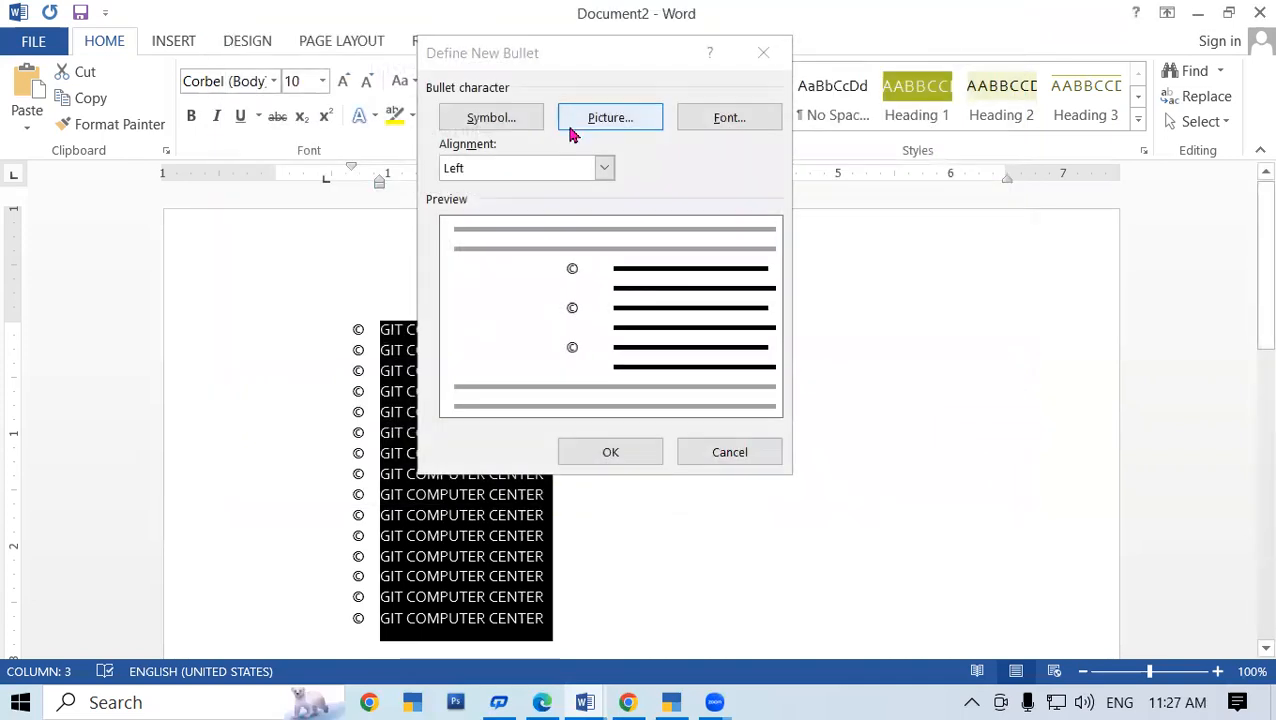
pyautogui.click(500, 117)
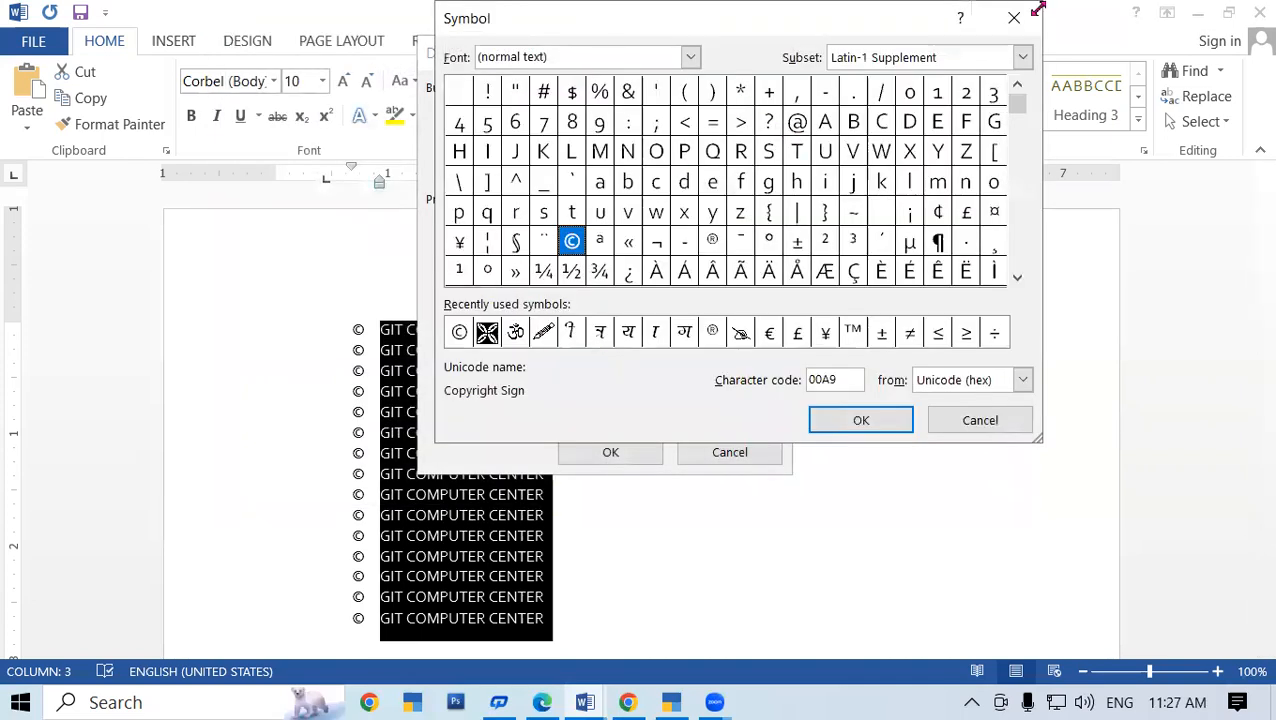
pyautogui.click(1012, 18)
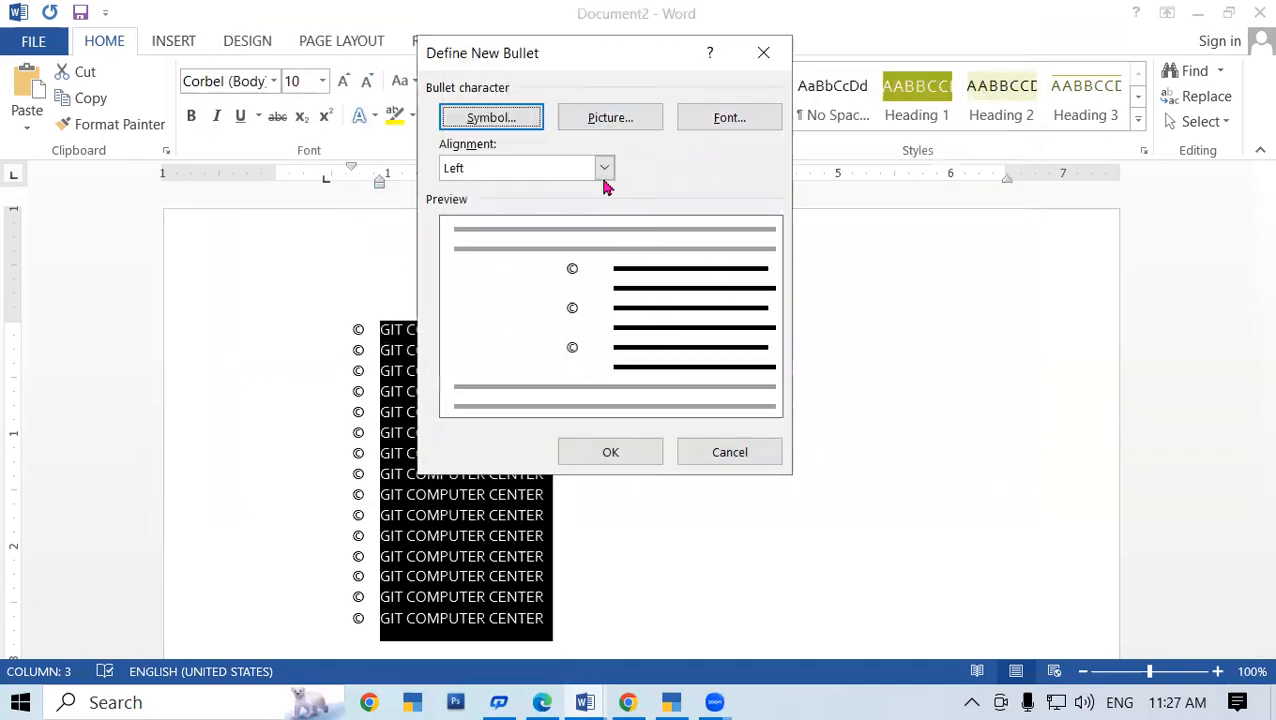
pyautogui.click(763, 53)
# Change the bullets of all the "GIT COMPUTER CENTER" lines to the multicoloured bullet from the bullet library
pyautogui.click(493, 81)
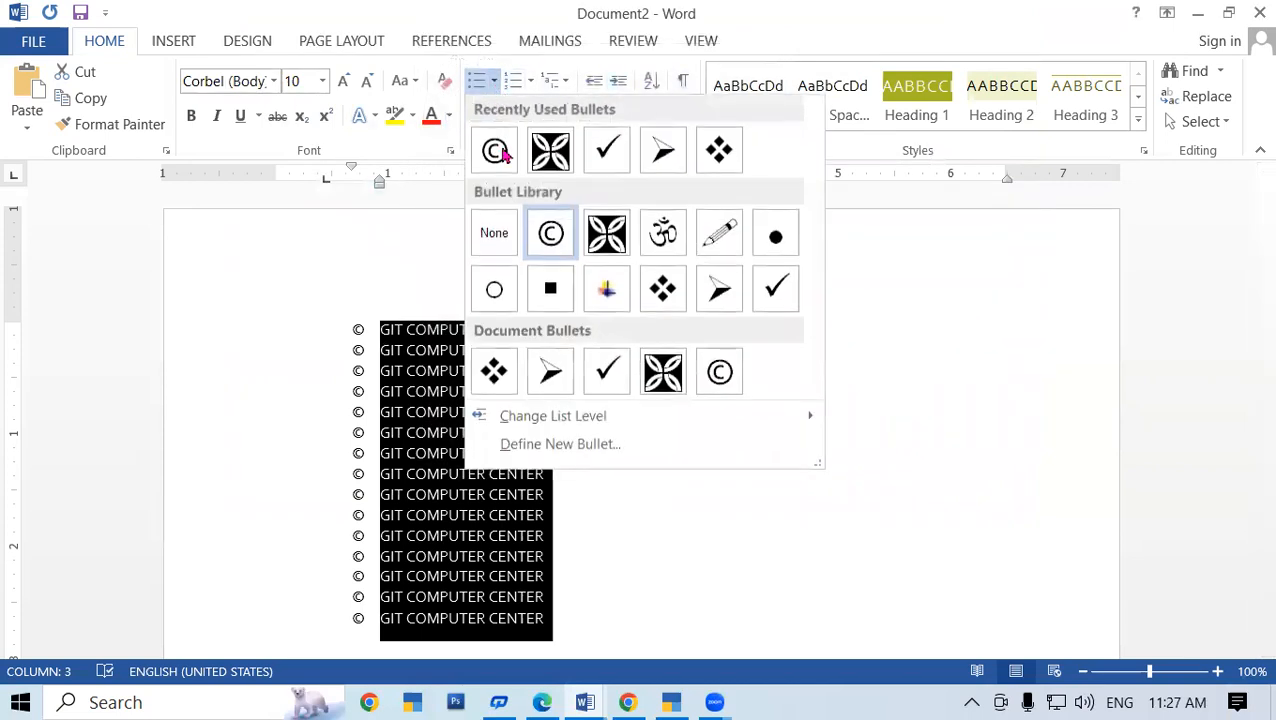
pyautogui.click(609, 297)
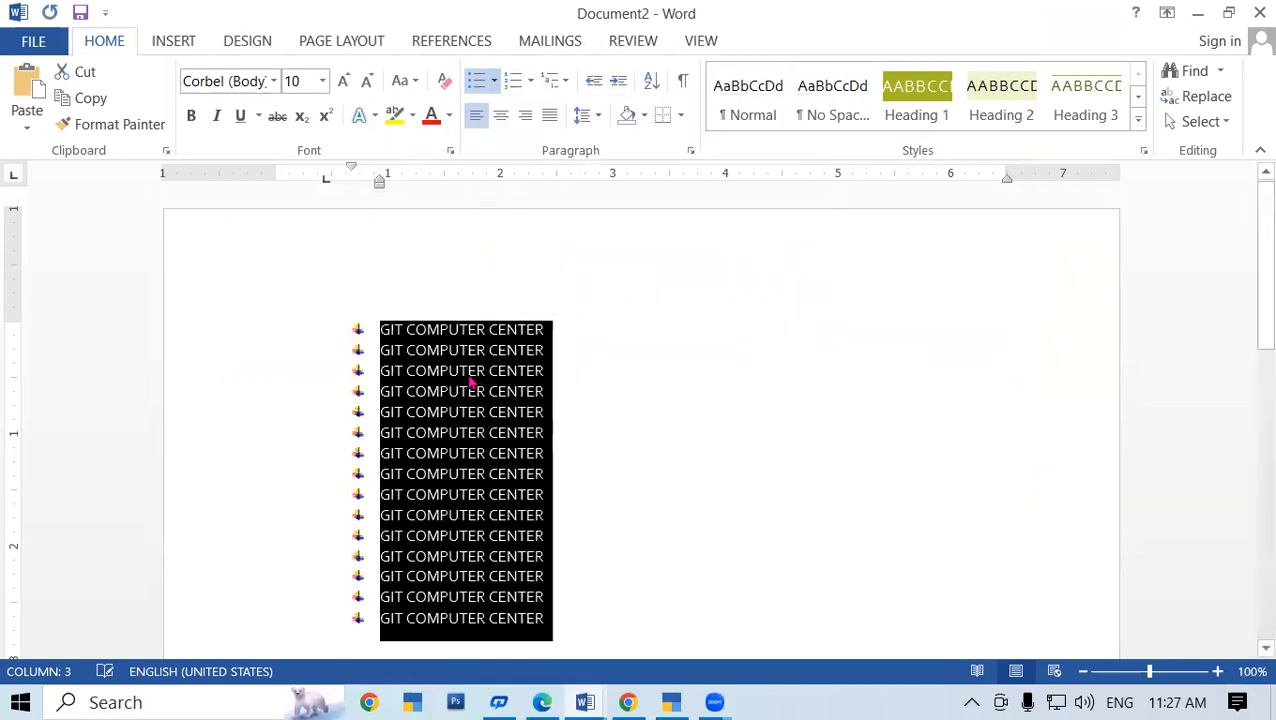
pyautogui.scroll(-3, 455, 500)
pyautogui.scroll(3, 462, 480)
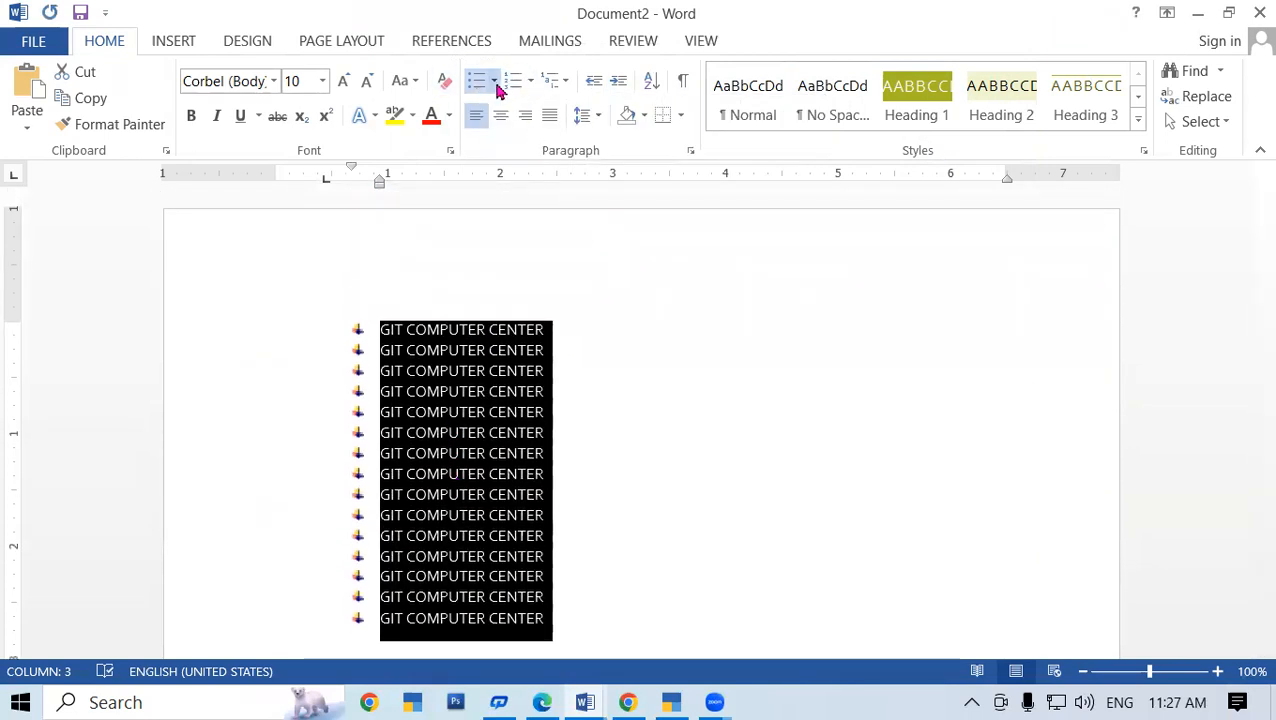
# Examine the number style list and font options available when defining a new number format
pyautogui.click(530, 81)
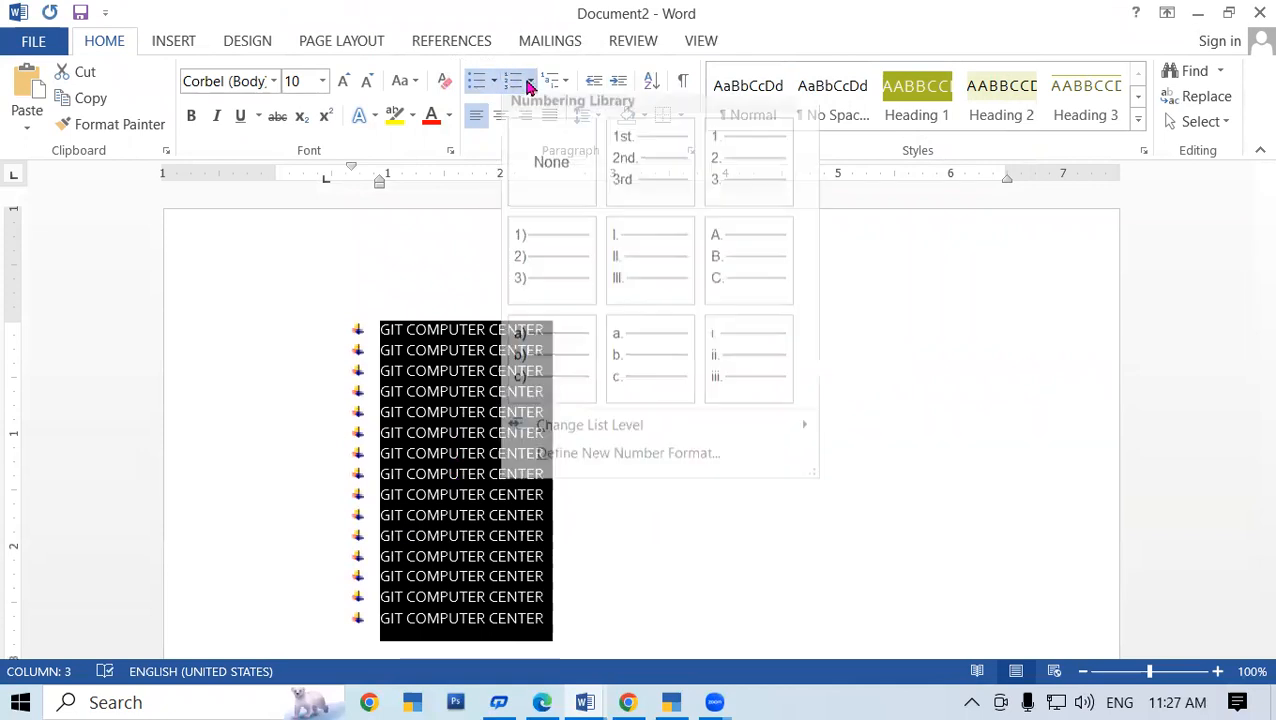
pyautogui.click(675, 462)
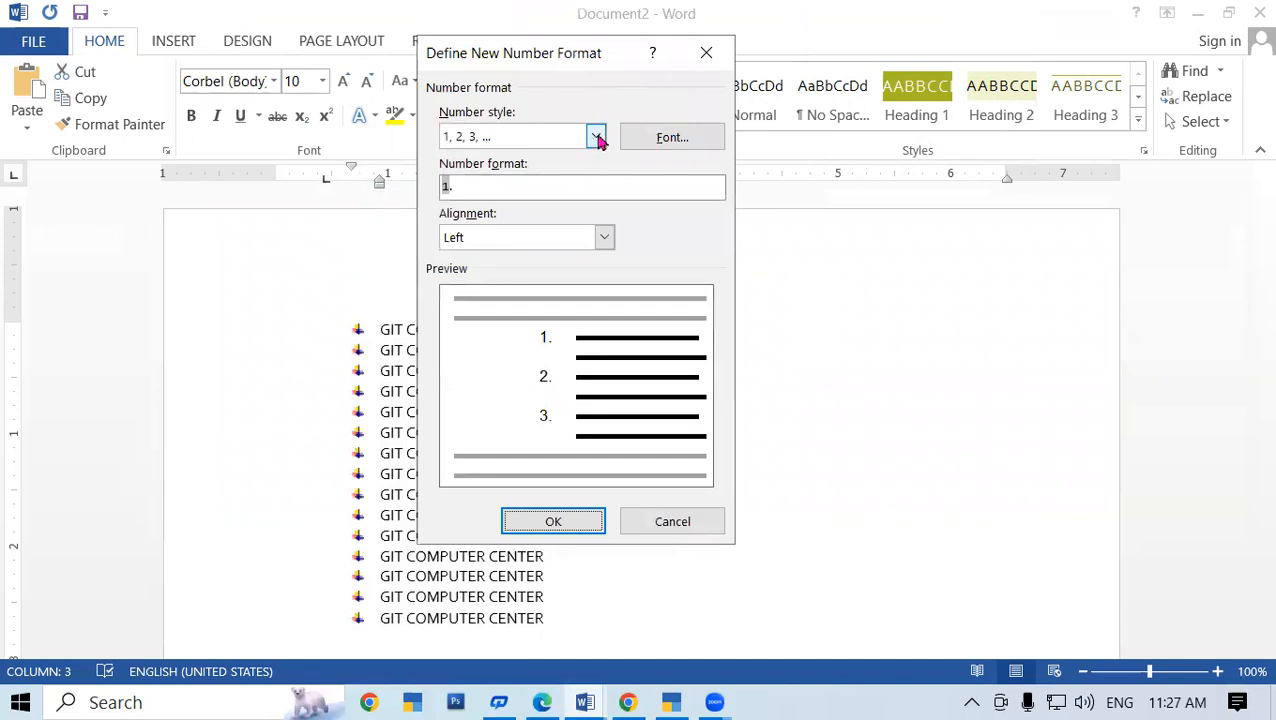
pyautogui.click(596, 138)
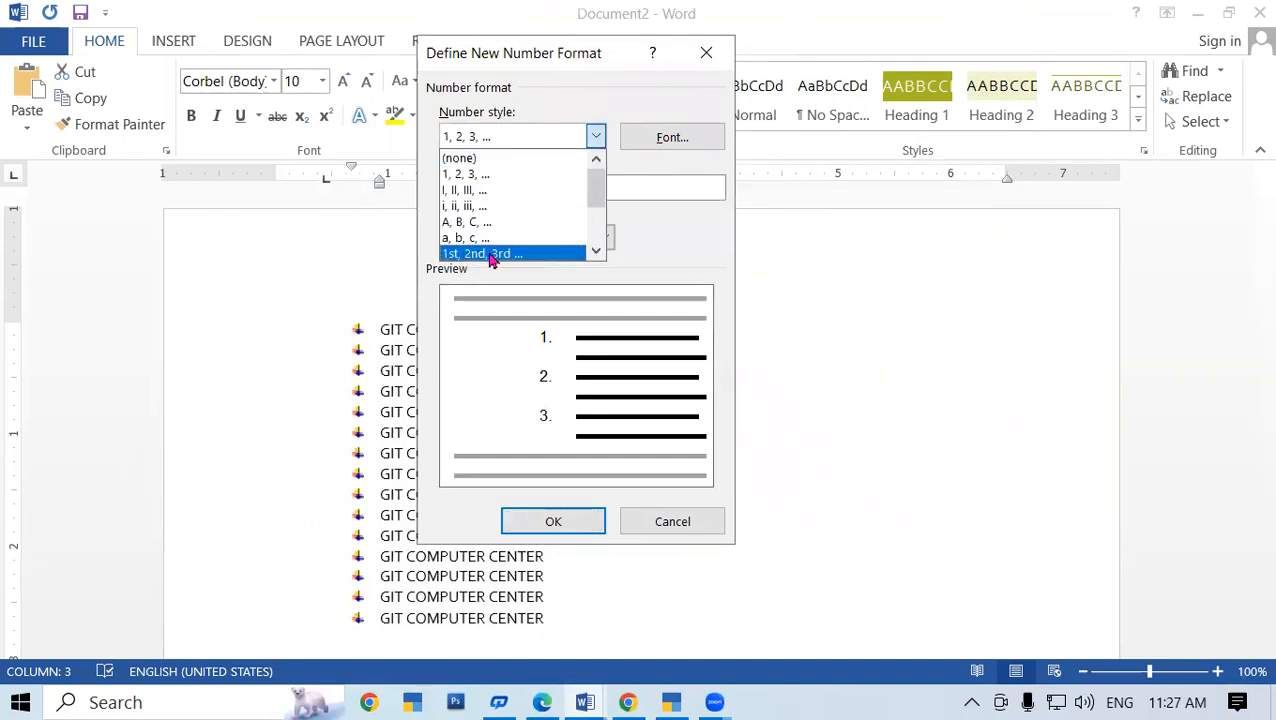
pyautogui.click(720, 243)
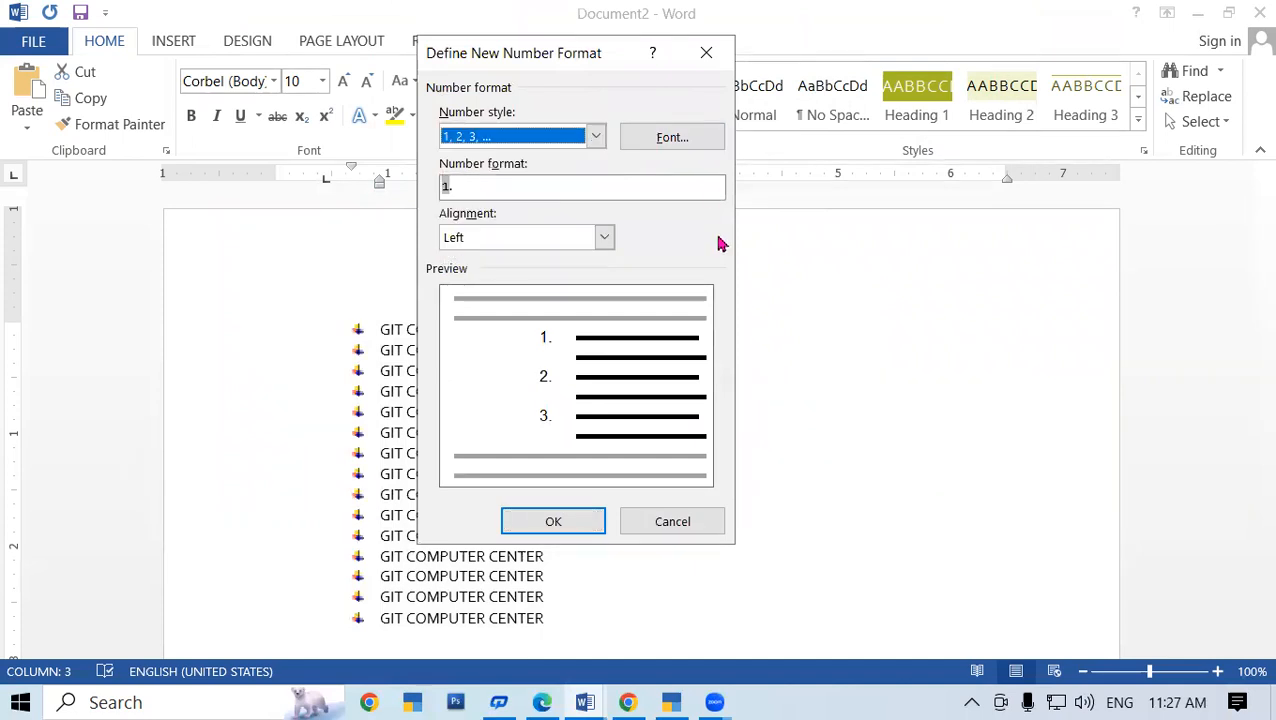
pyautogui.click(687, 137)
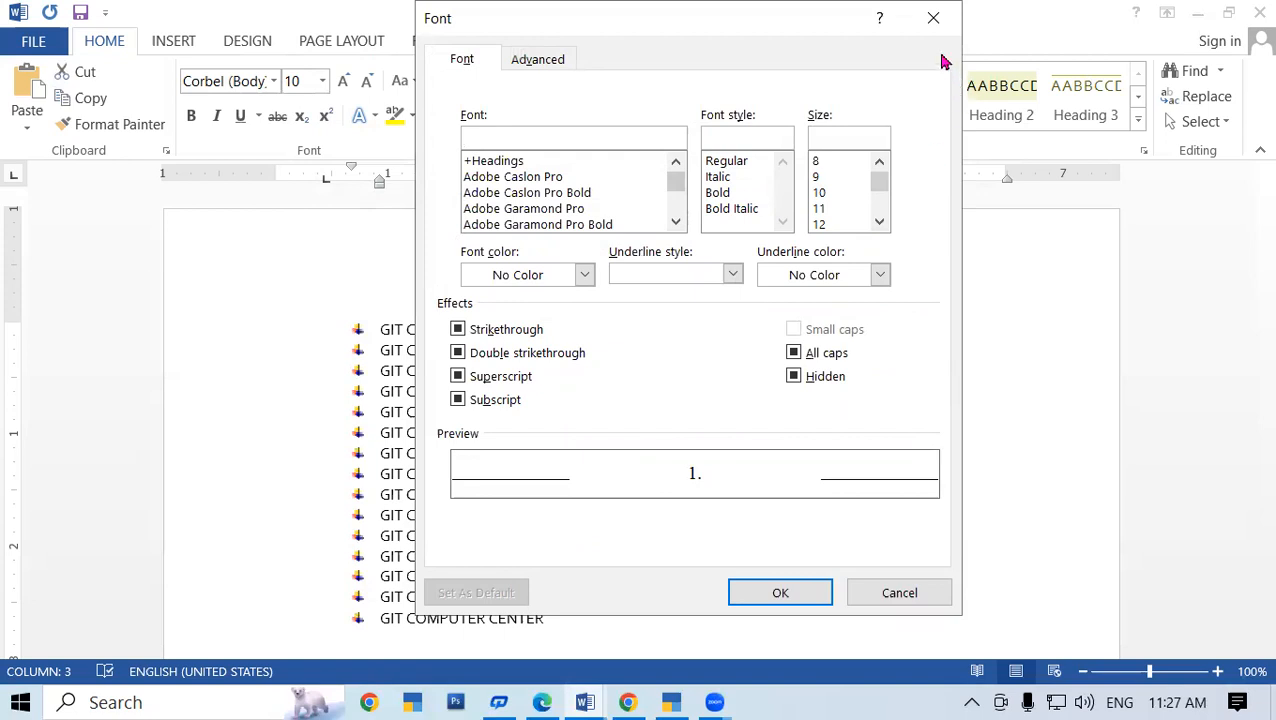
pyautogui.click(933, 18)
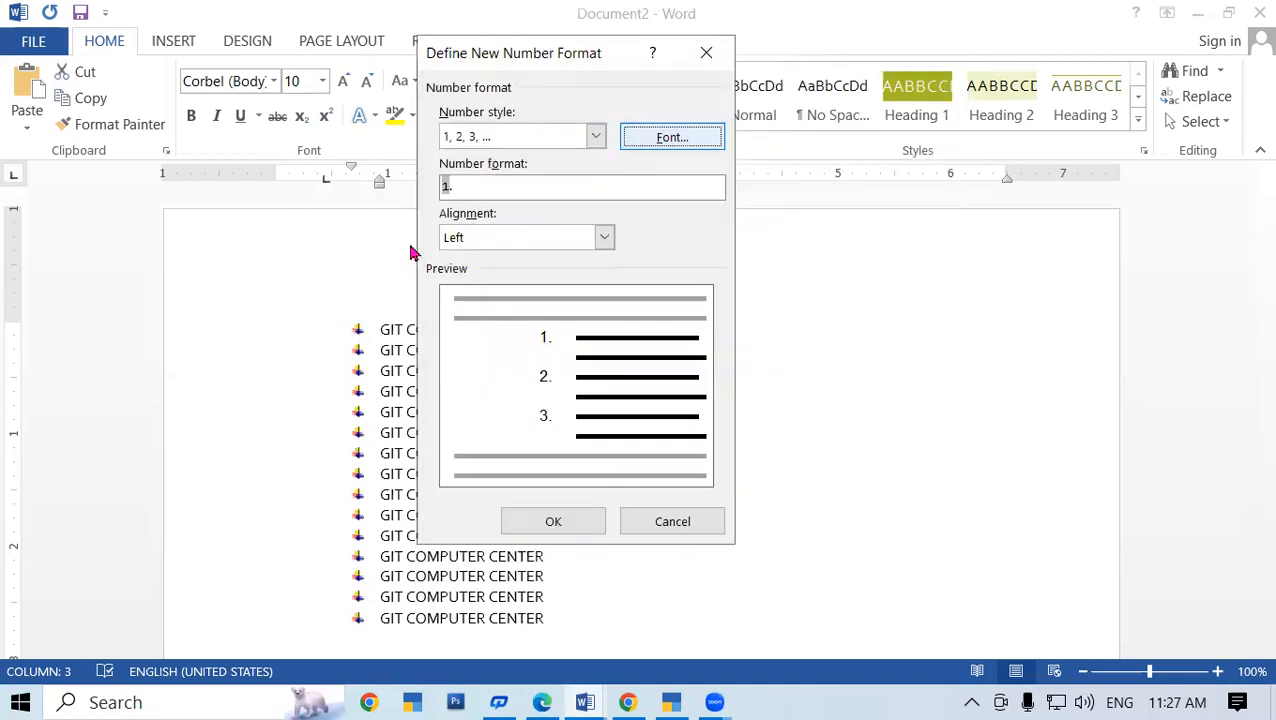
pyautogui.click(706, 52)
# Set the alignment of the picture bullets on the "GIT COMPUTER CENTER" lines to Centered
pyautogui.click(491, 84)
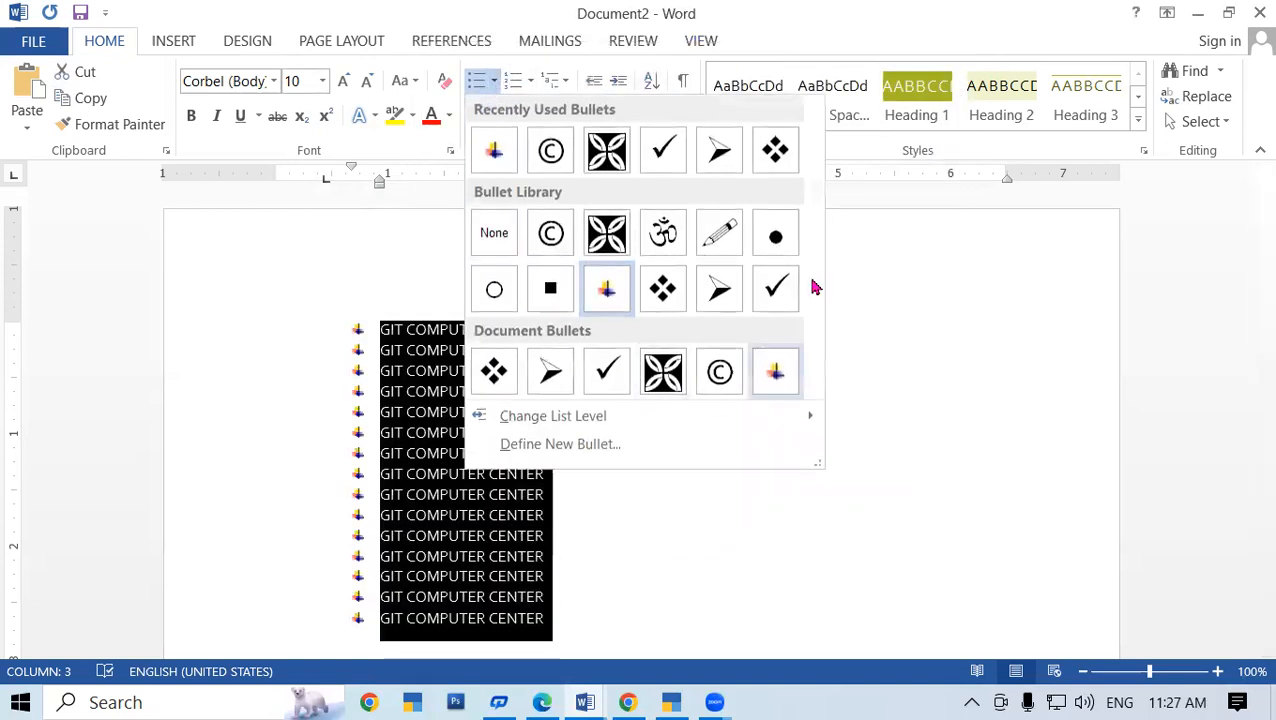
pyautogui.click(576, 448)
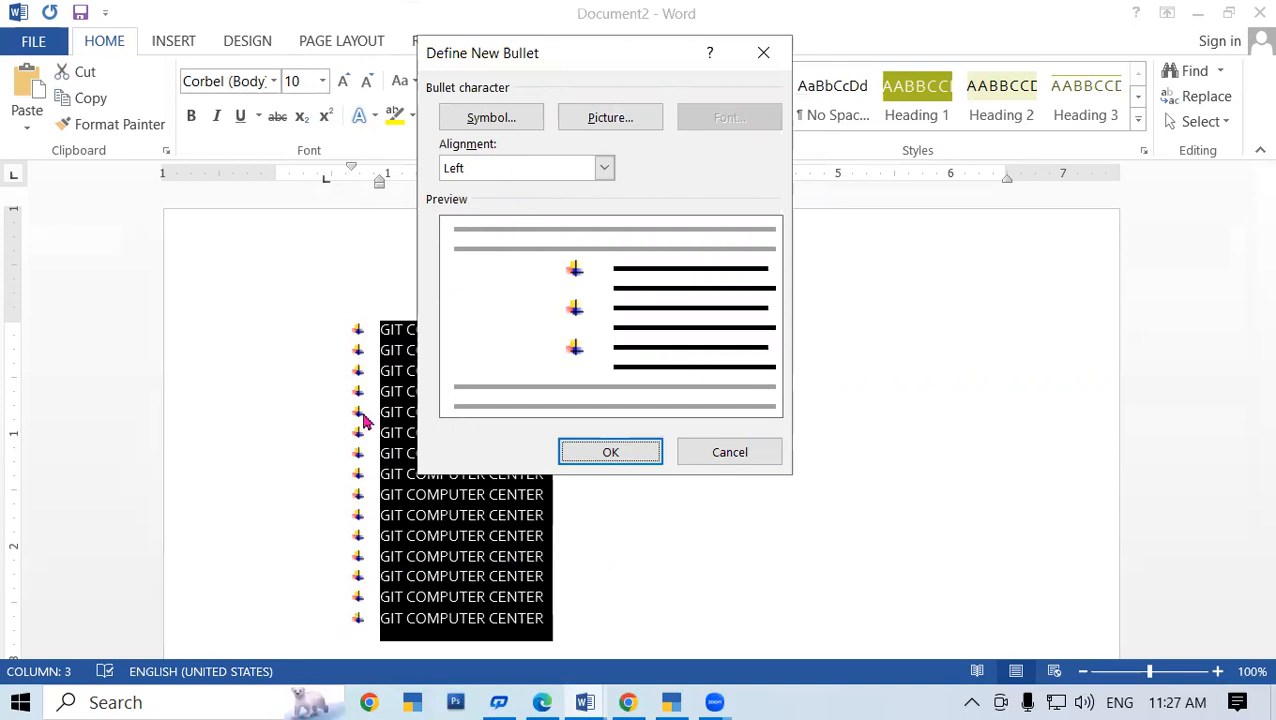
pyautogui.click(603, 170)
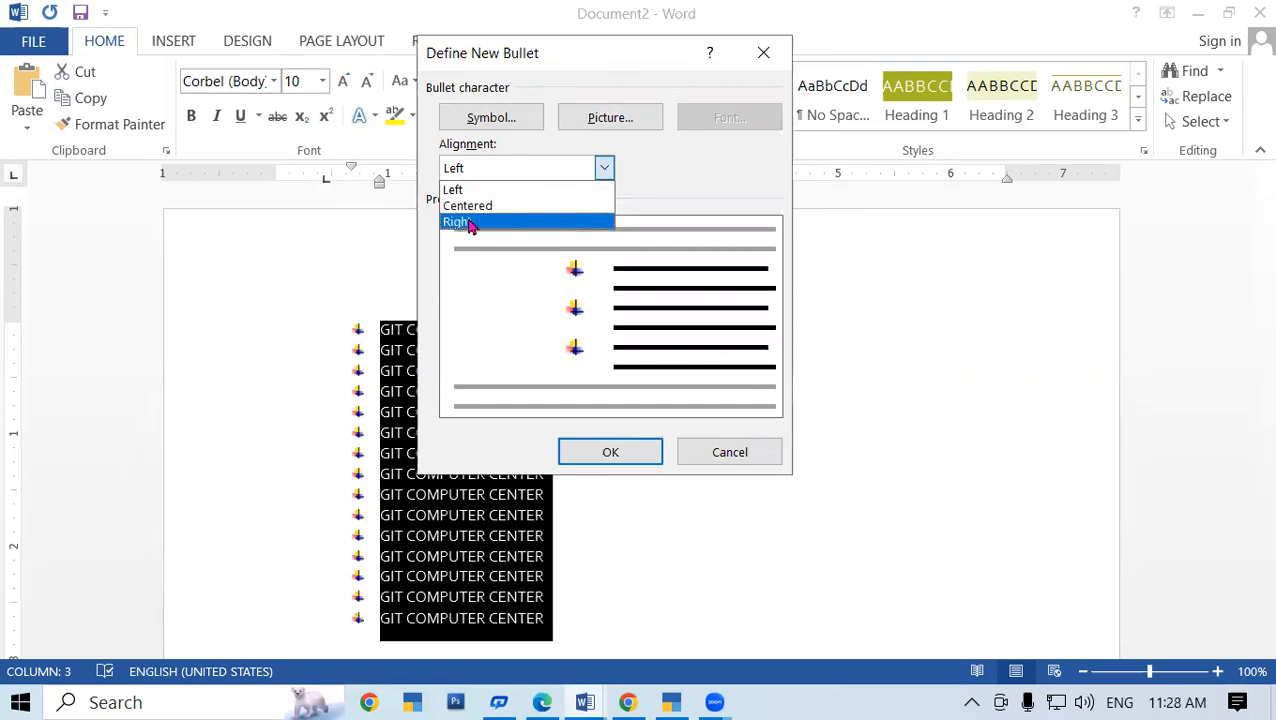
pyautogui.click(471, 210)
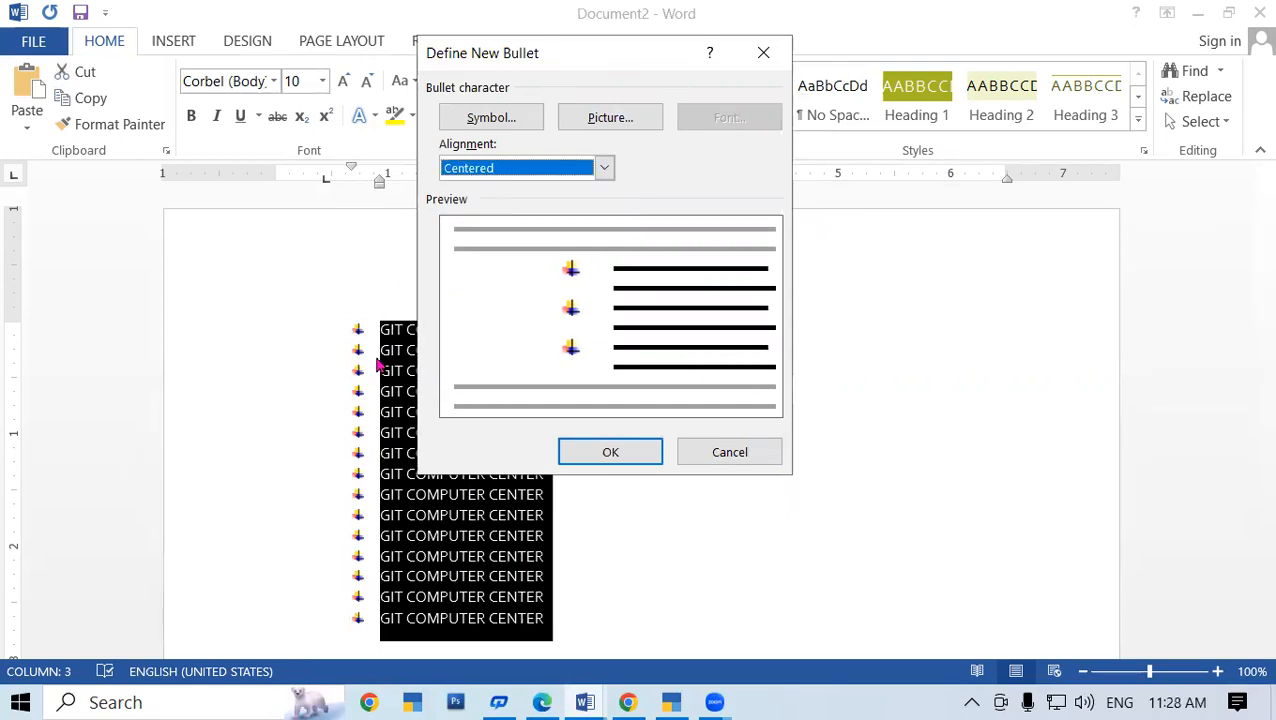
pyautogui.click(617, 453)
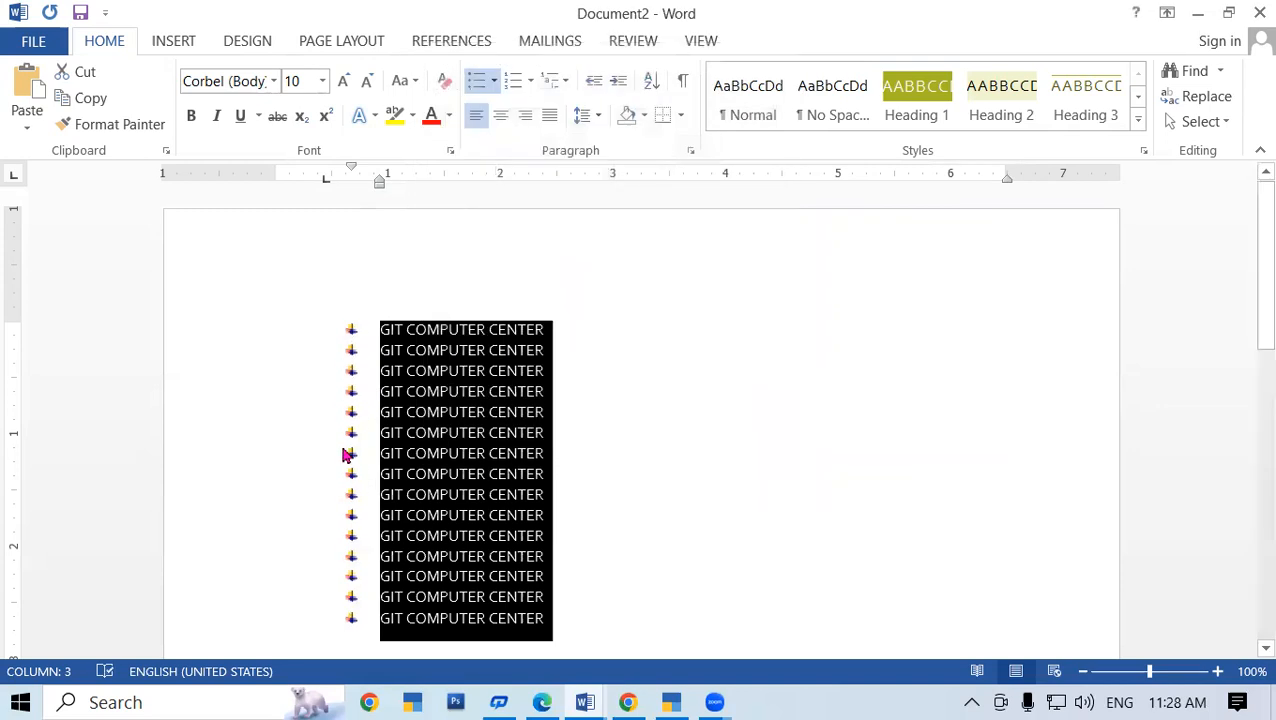
# Set the alignment of the list's picture bullets to Right
pyautogui.click(494, 80)
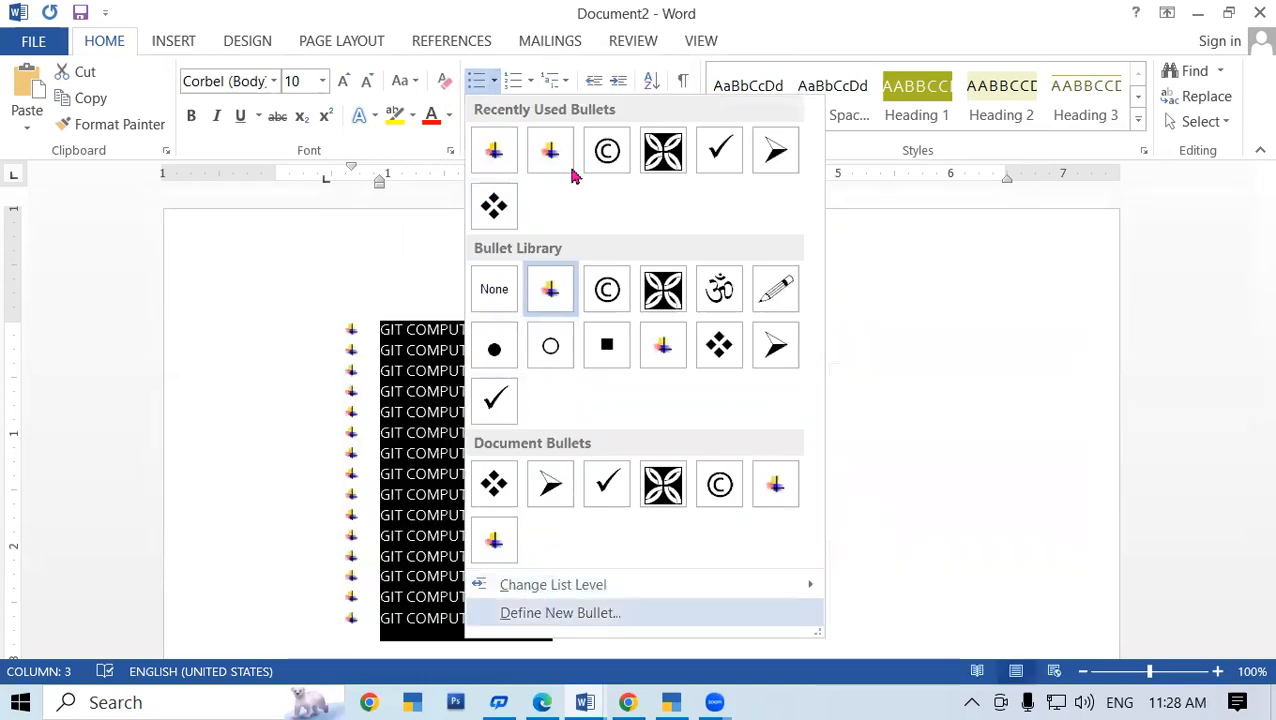
pyautogui.click(604, 168)
pyautogui.click(478, 220)
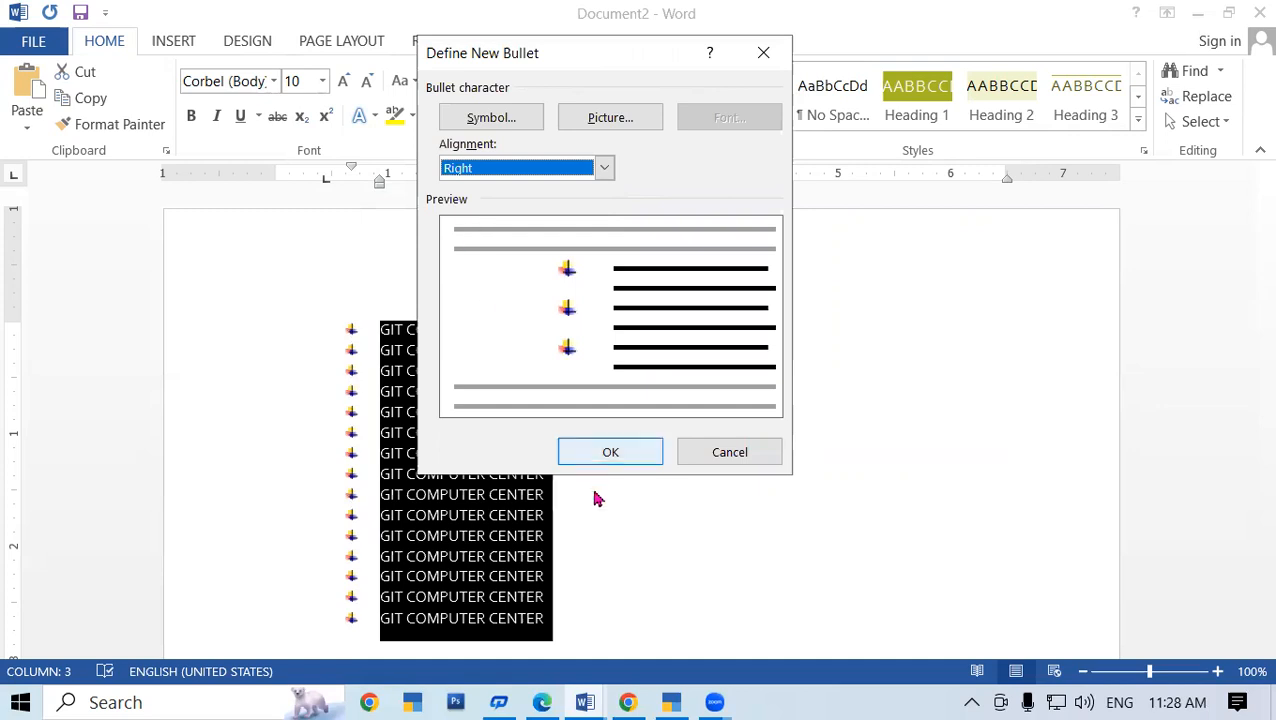
pyautogui.click(610, 455)
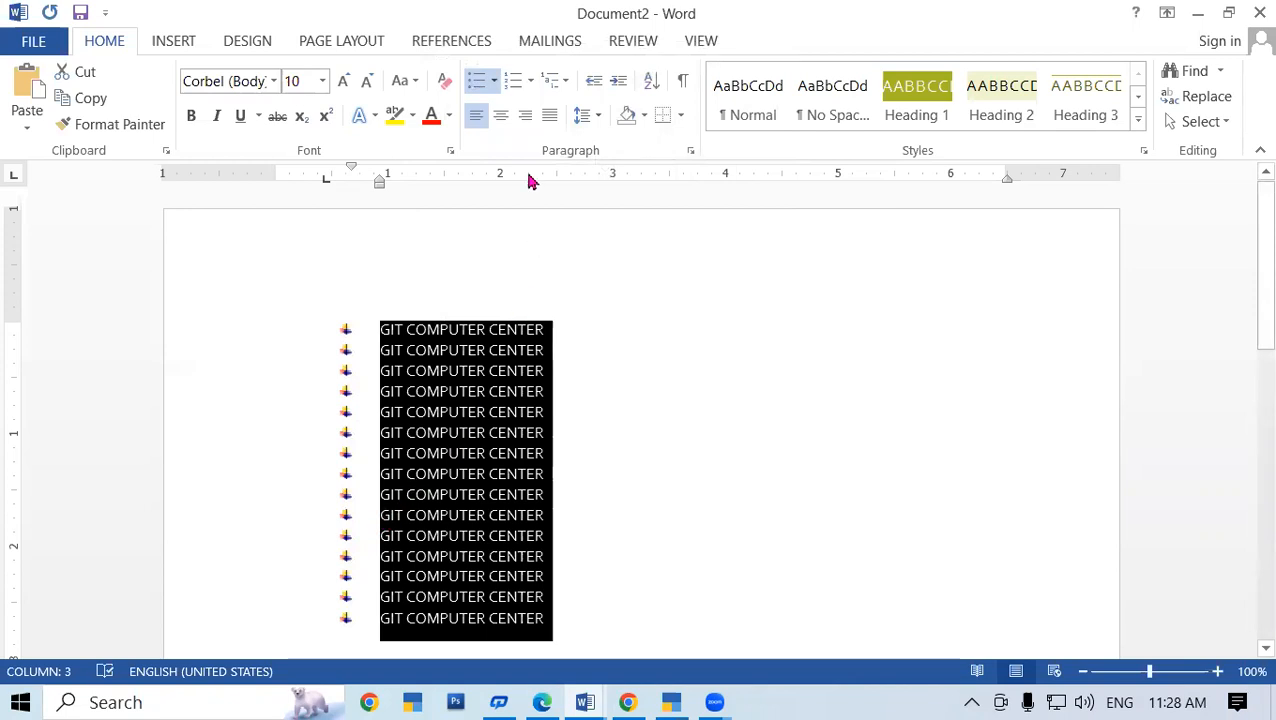
# Start defining a new picture bullet and search Bing images for "APPLY"
pyautogui.click(493, 82)
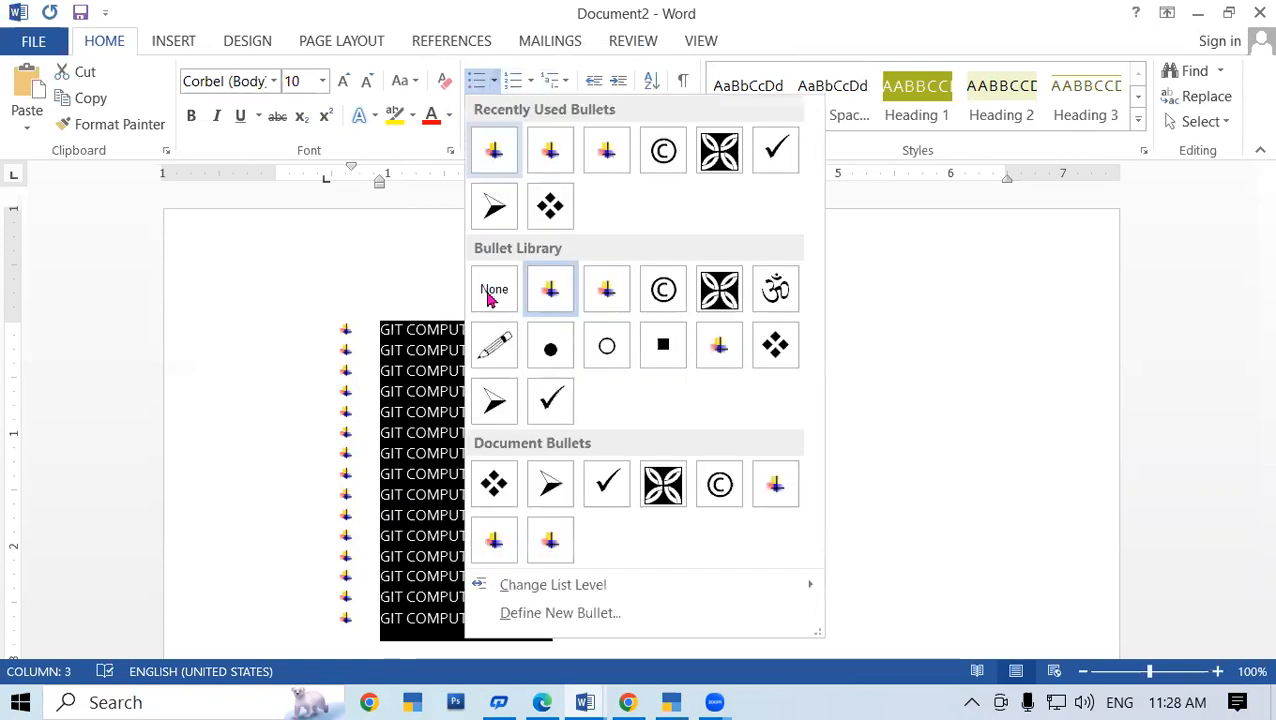
pyautogui.click(596, 613)
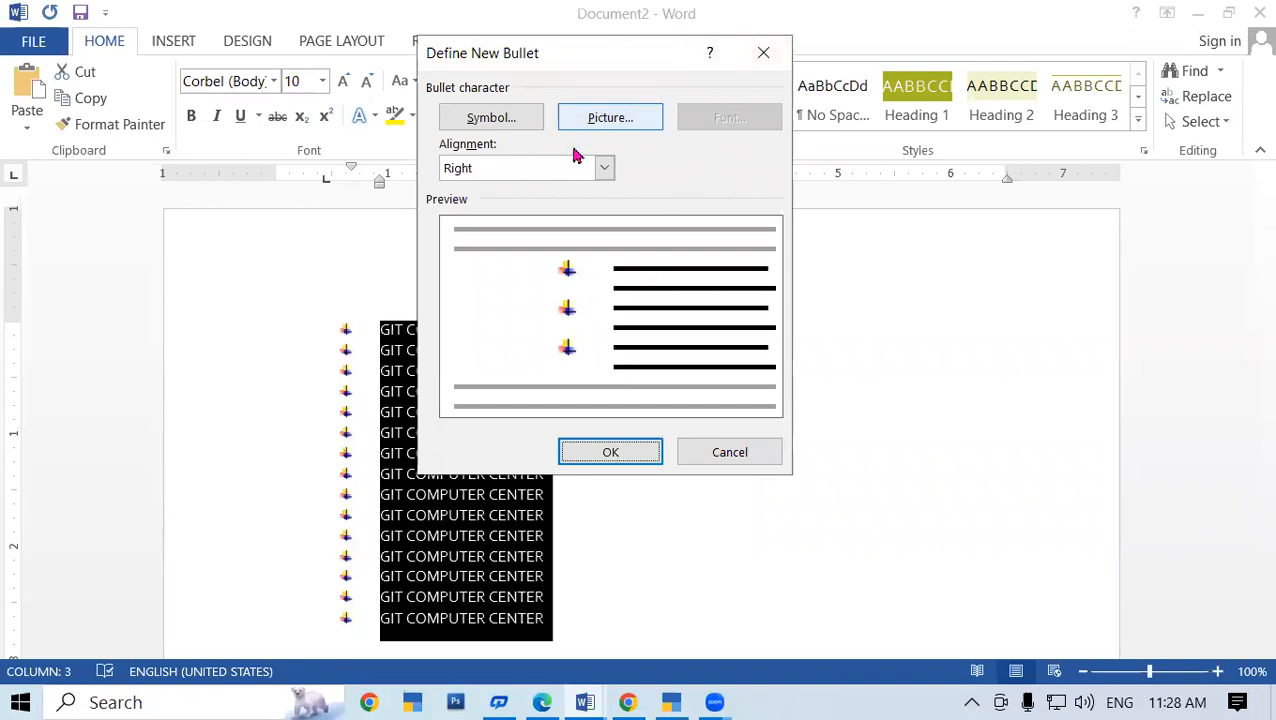
pyautogui.click(632, 123)
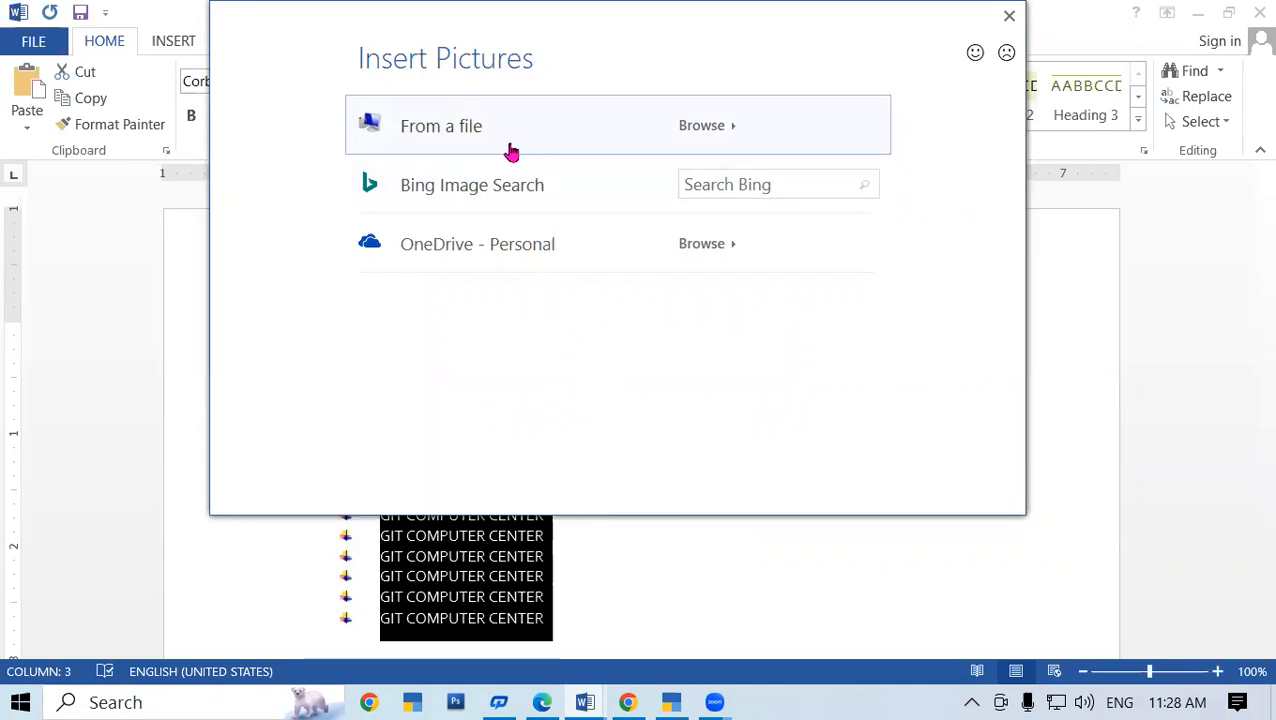
pyautogui.click(772, 185)
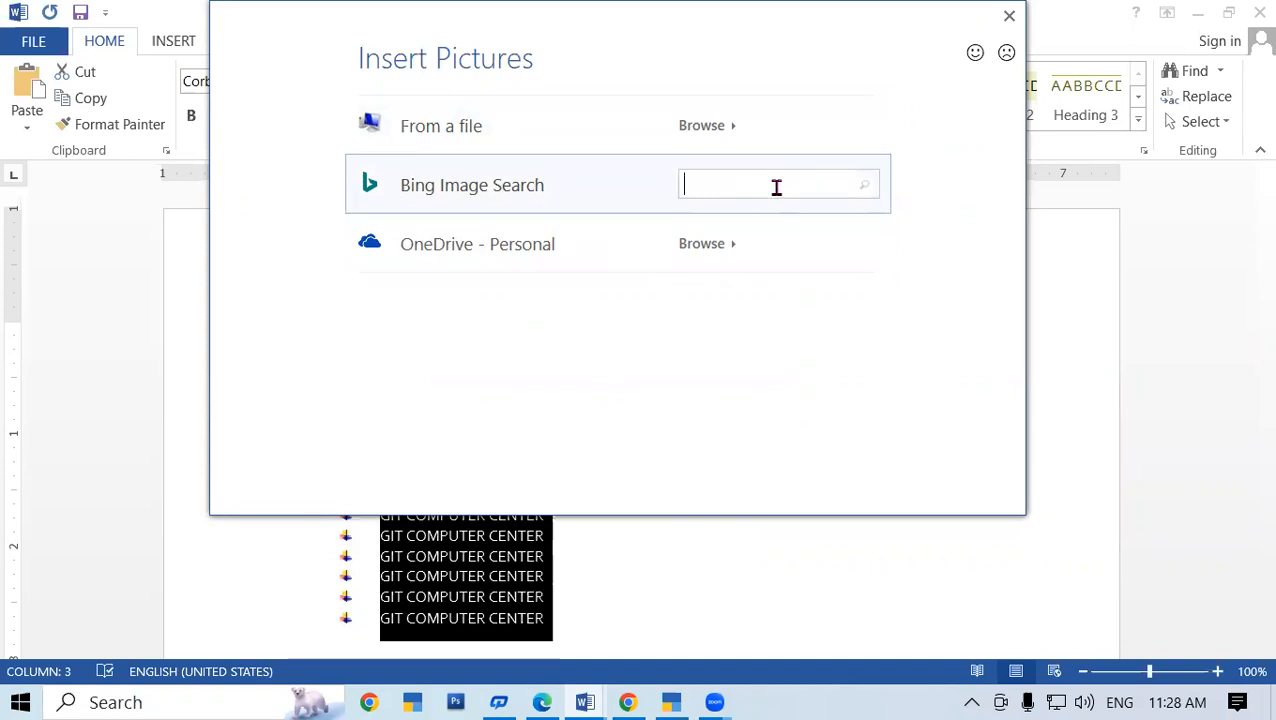
pyautogui.write('APPLY')
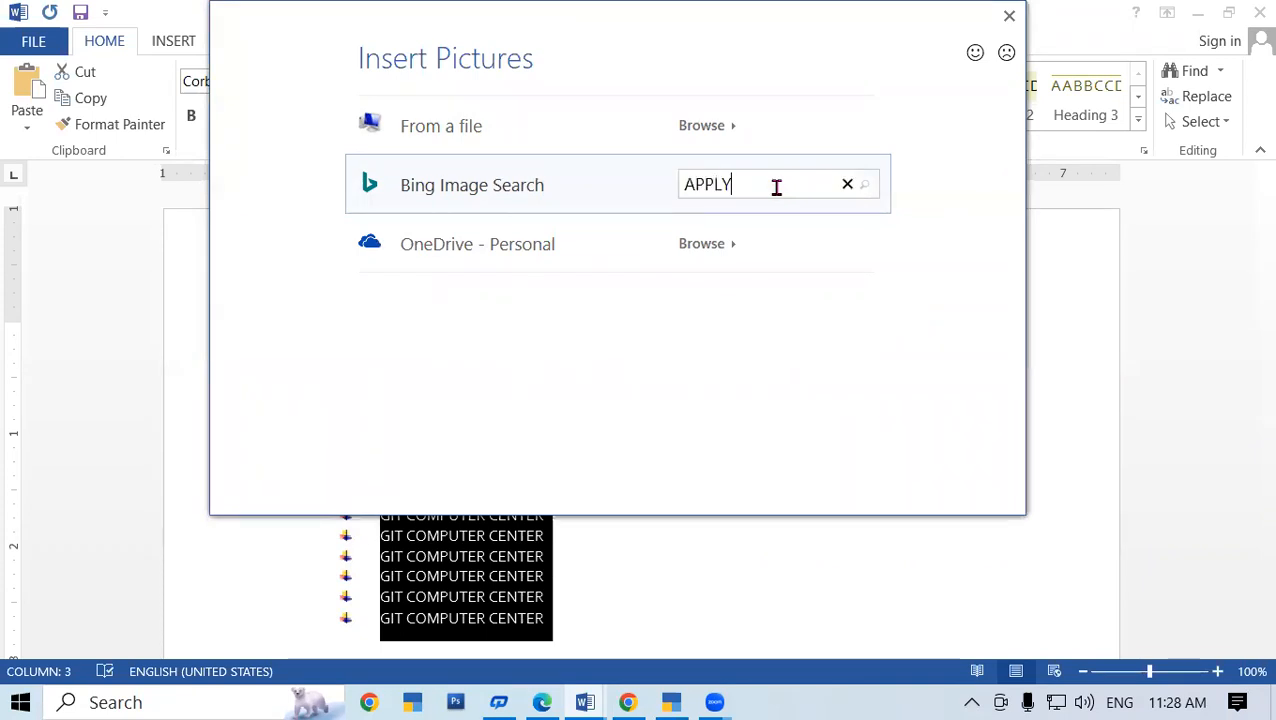
pyautogui.press('Return')
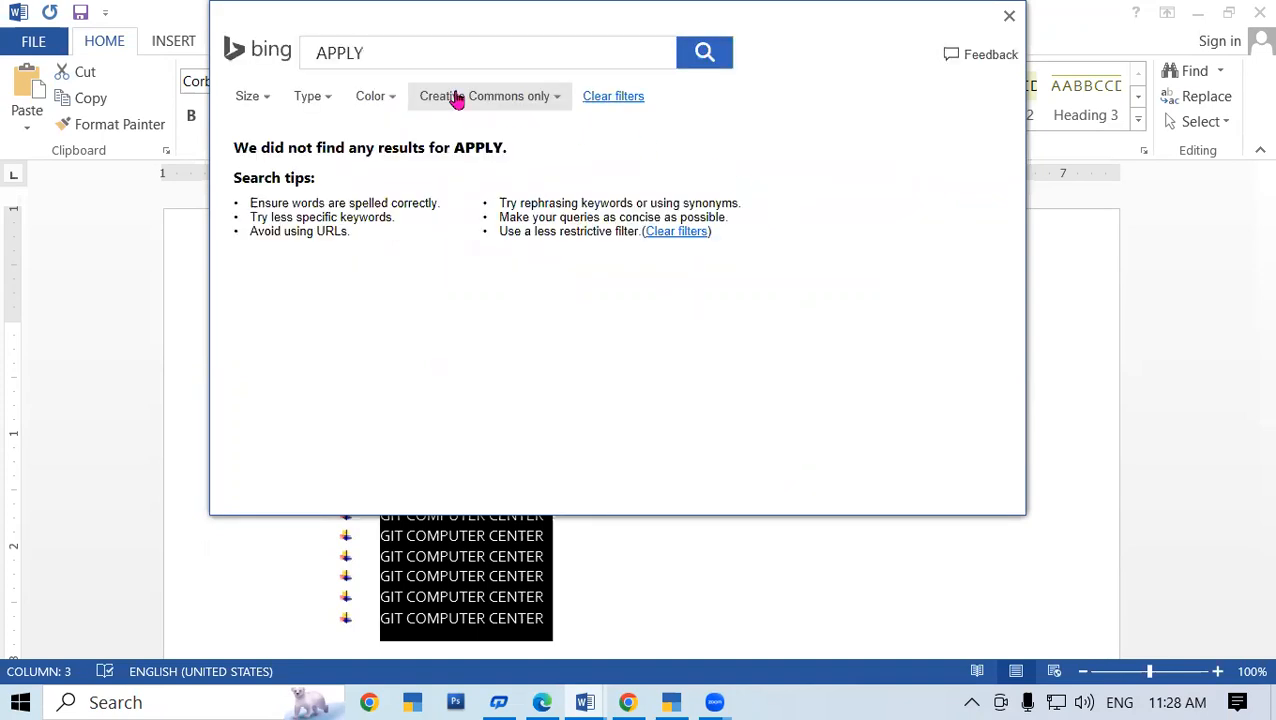
# Search Bing images for "IMEG" instead, and close the image search
pyautogui.click(397, 52)
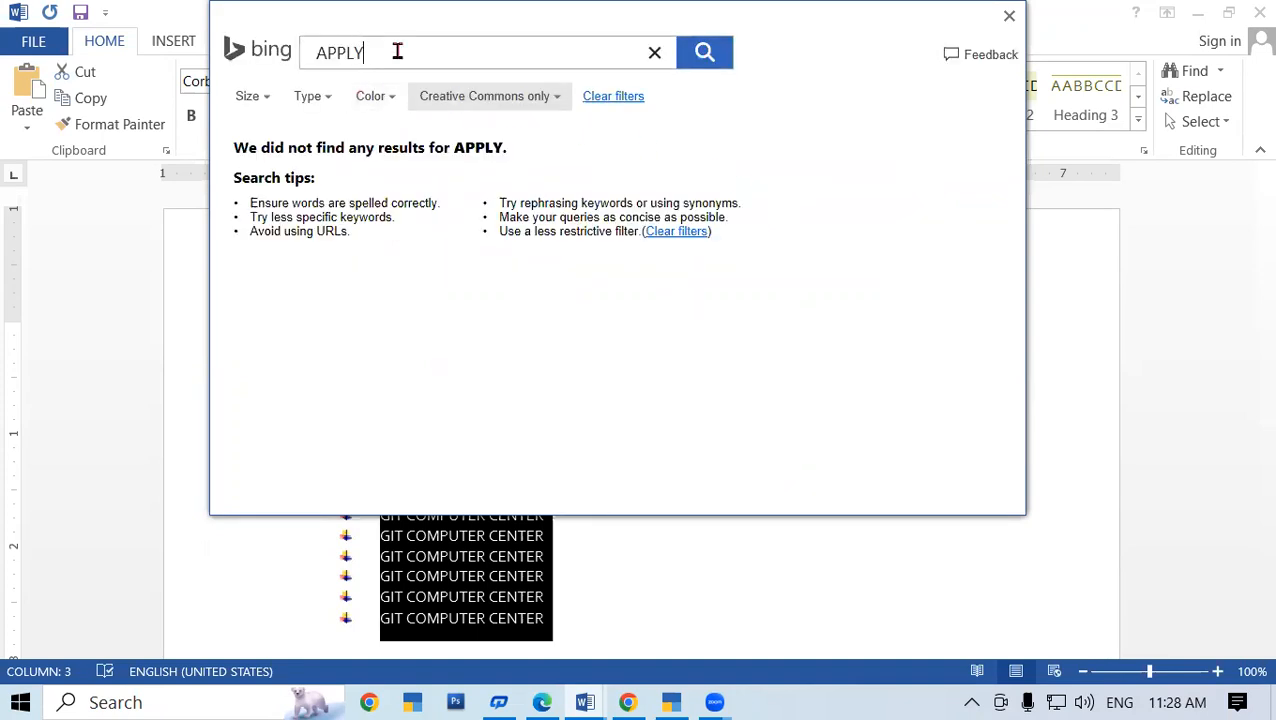
pyautogui.press('BackSpace')
pyautogui.press('BackSpace')
pyautogui.press('BackSpace')
pyautogui.press('BackSpace')
pyautogui.press('BackSpace')
pyautogui.write('IMEG')
pyautogui.press('Return')
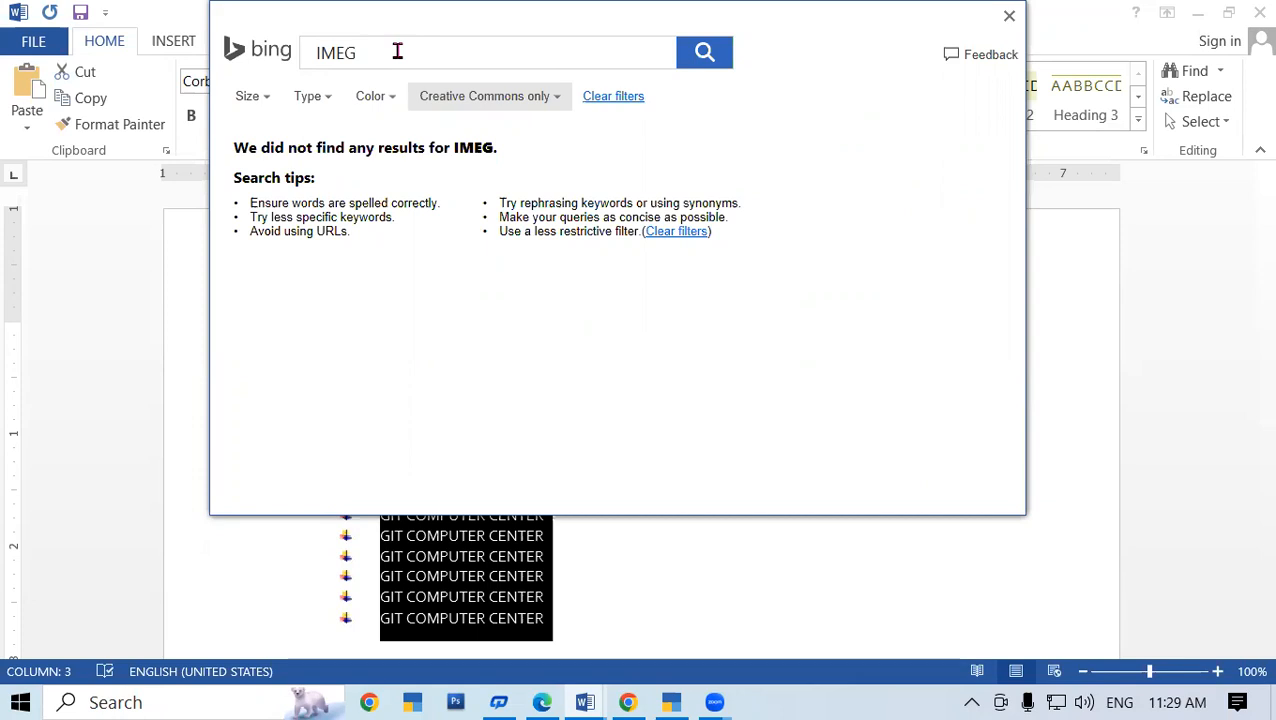
pyautogui.click(377, 52)
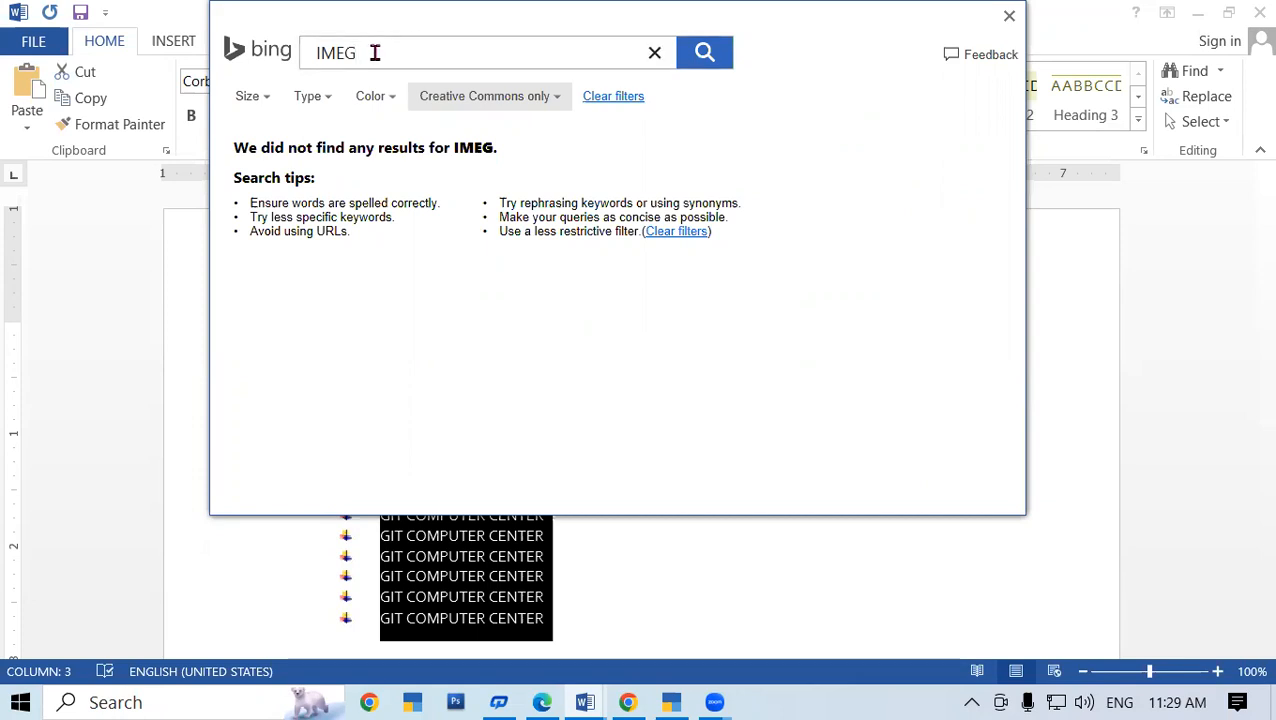
pyautogui.press('BackSpace')
pyautogui.press('BackSpace')
pyautogui.press('BackSpace')
pyautogui.press('BackSpace')
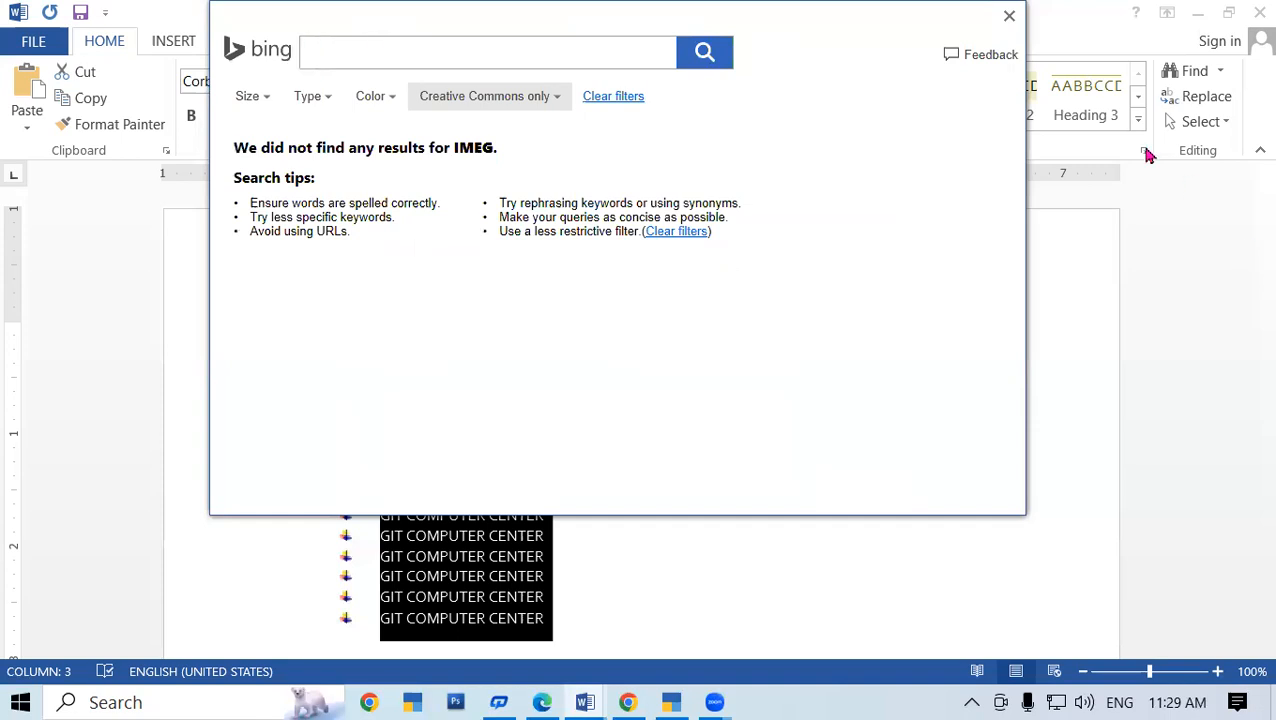
pyautogui.click(1009, 17)
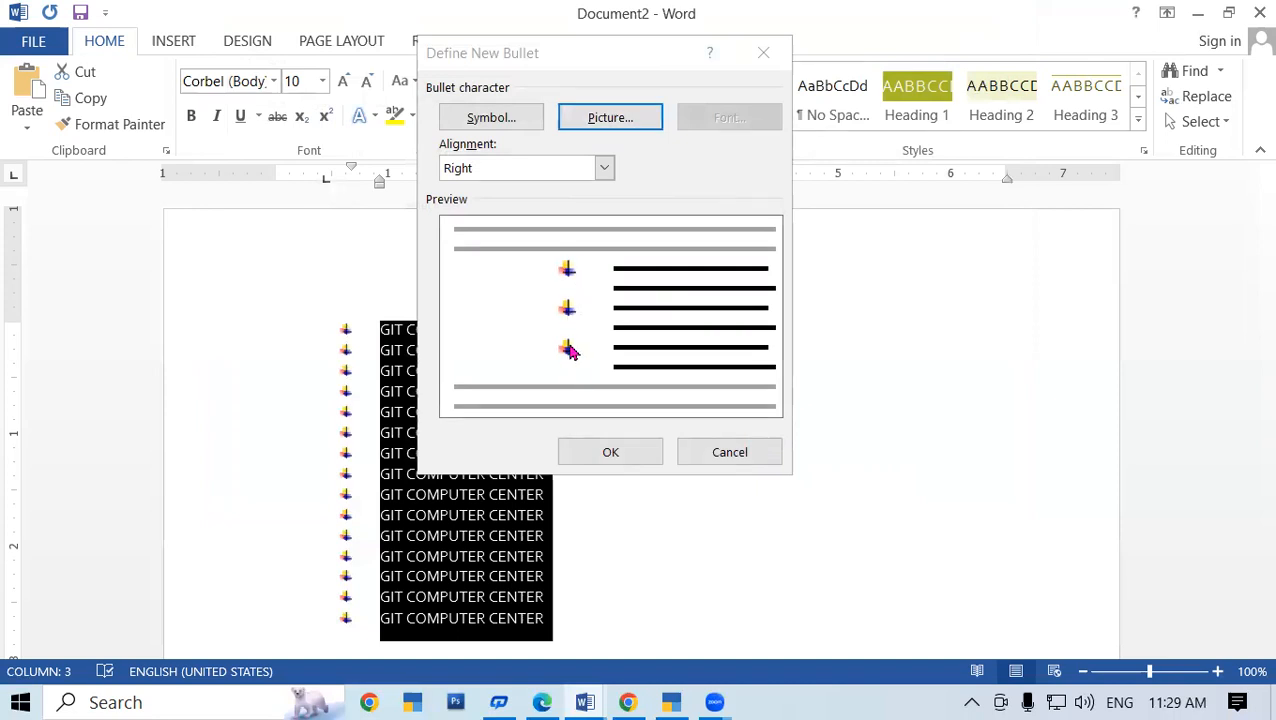
pyautogui.click(598, 122)
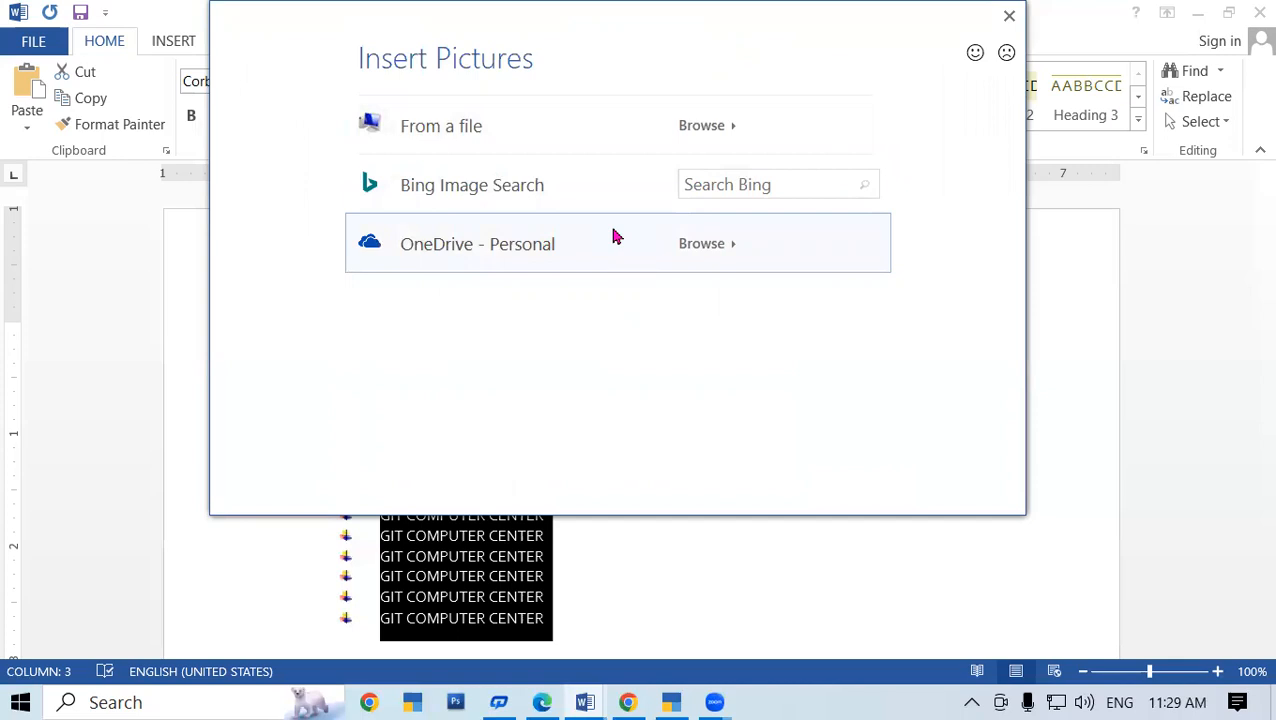
pyautogui.click(746, 180)
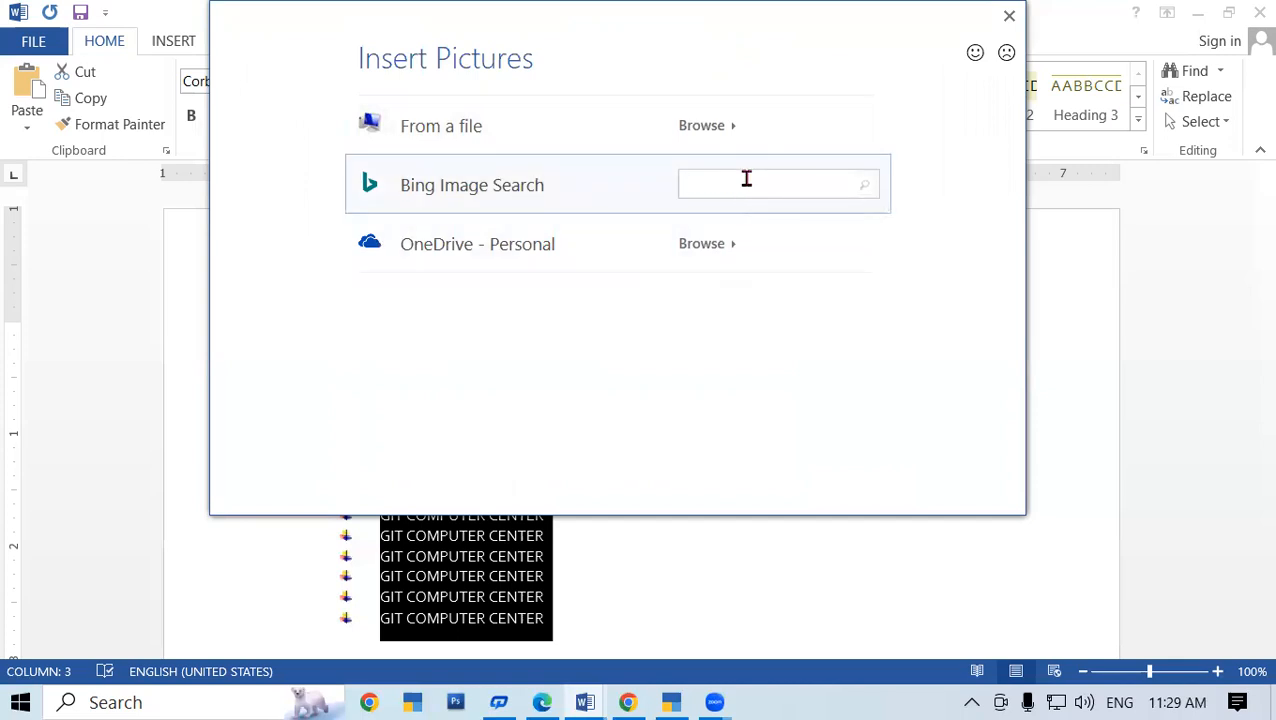
pyautogui.click(1009, 16)
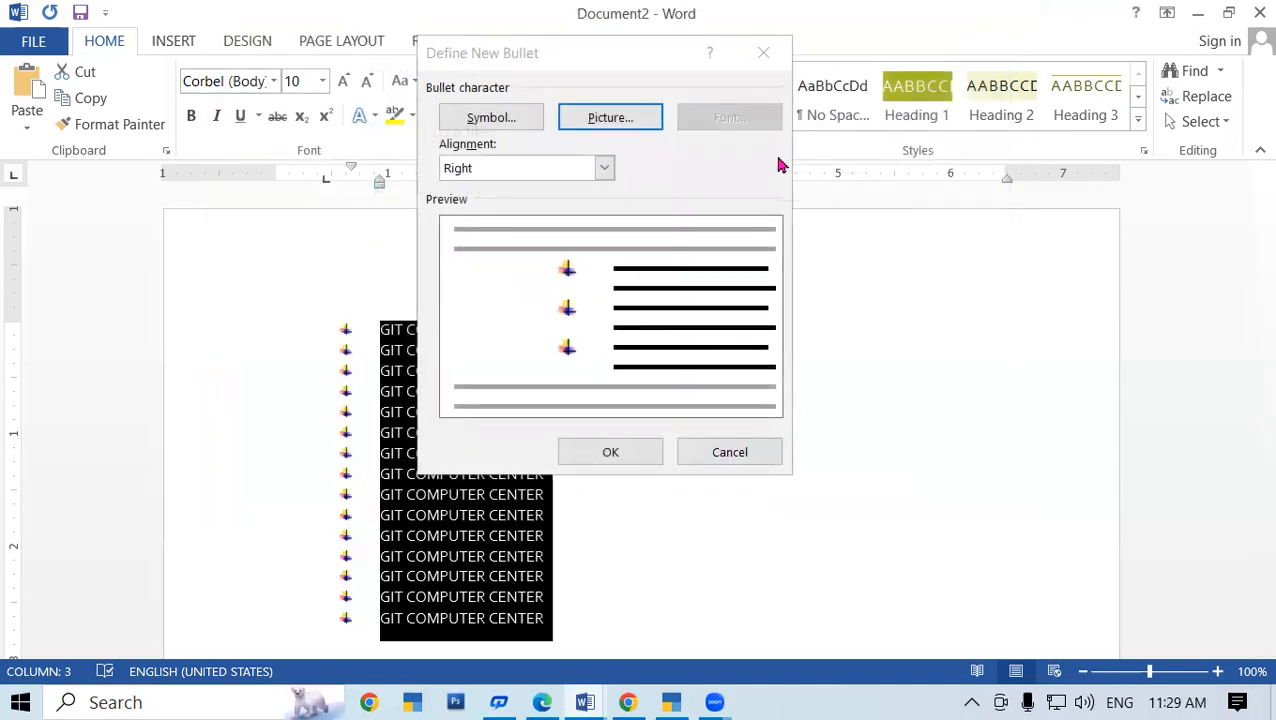
pyautogui.click(768, 58)
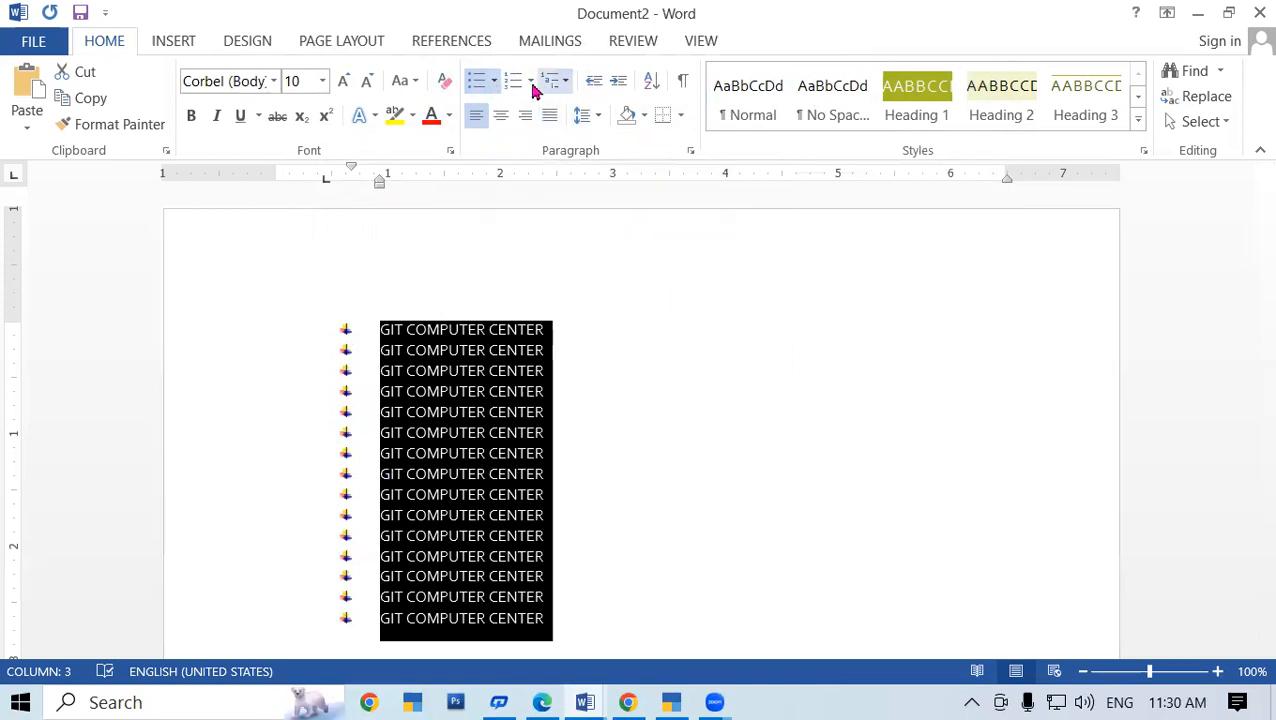
# Browse the Desktop for an image file to use as a picture bullet, and leave the bullet definition without choosing one
pyautogui.click(493, 81)
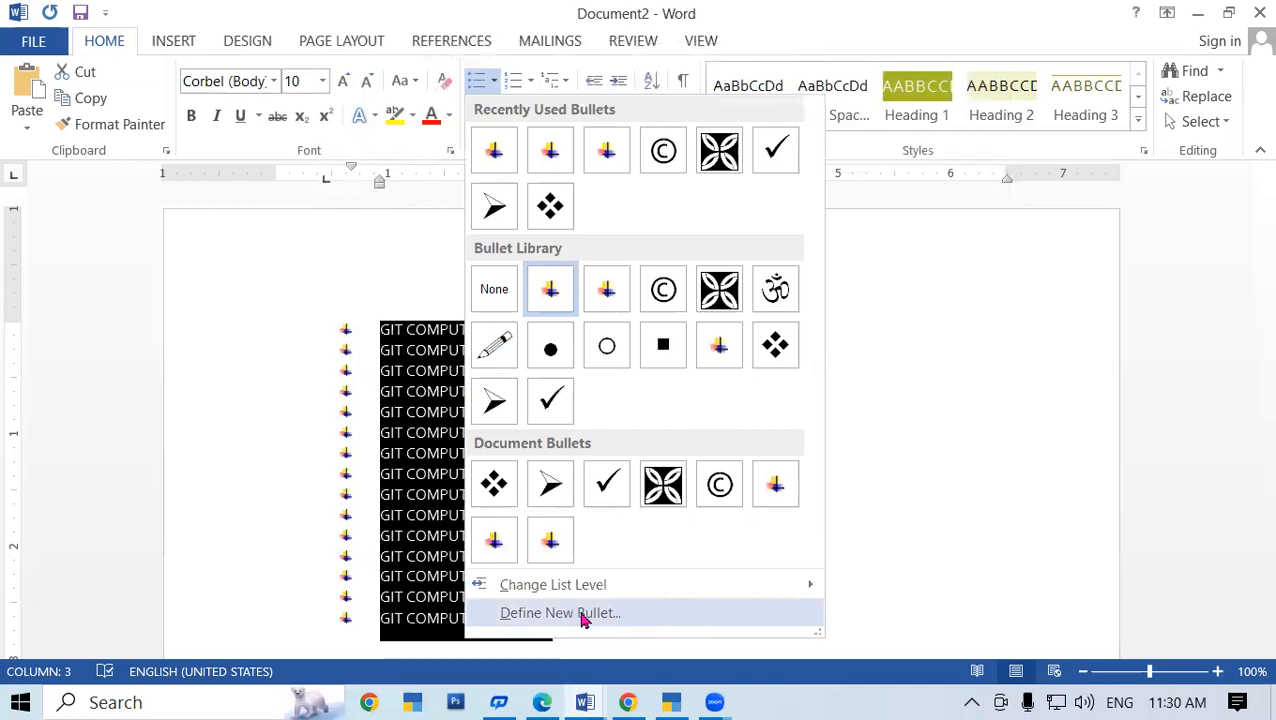
pyautogui.click(560, 612)
pyautogui.click(607, 114)
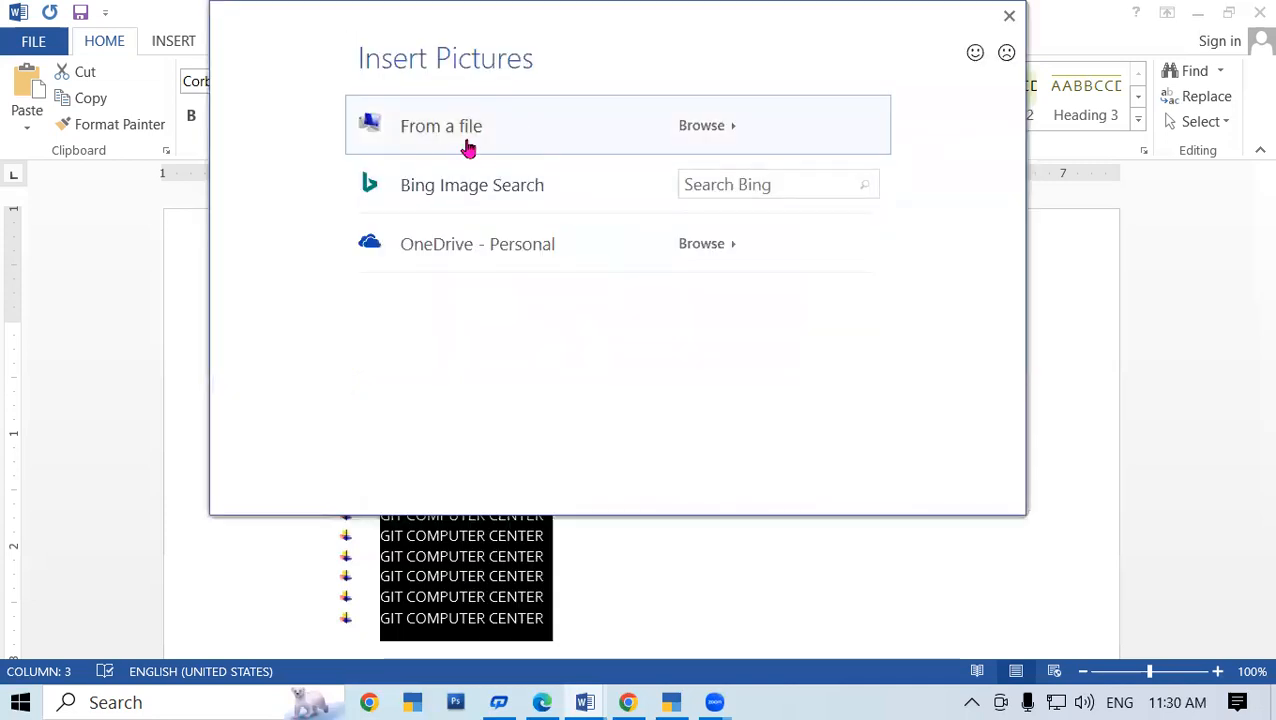
pyautogui.click(467, 142)
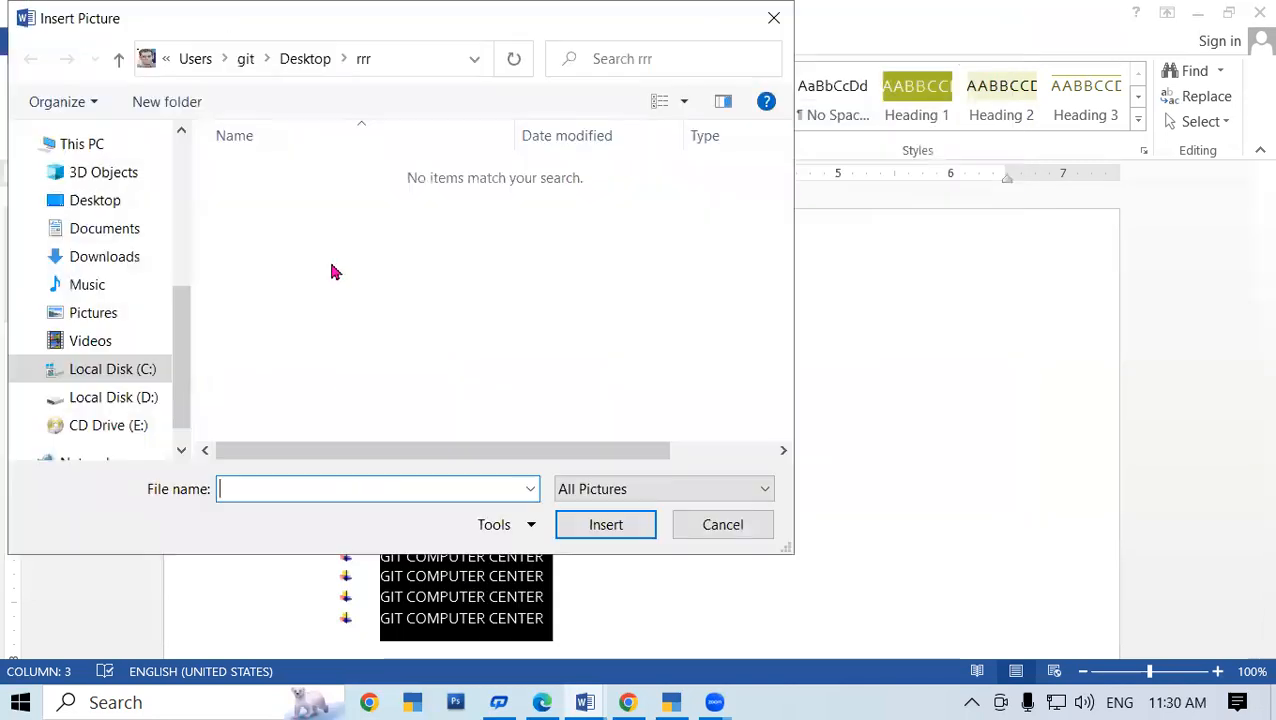
pyautogui.click(95, 204)
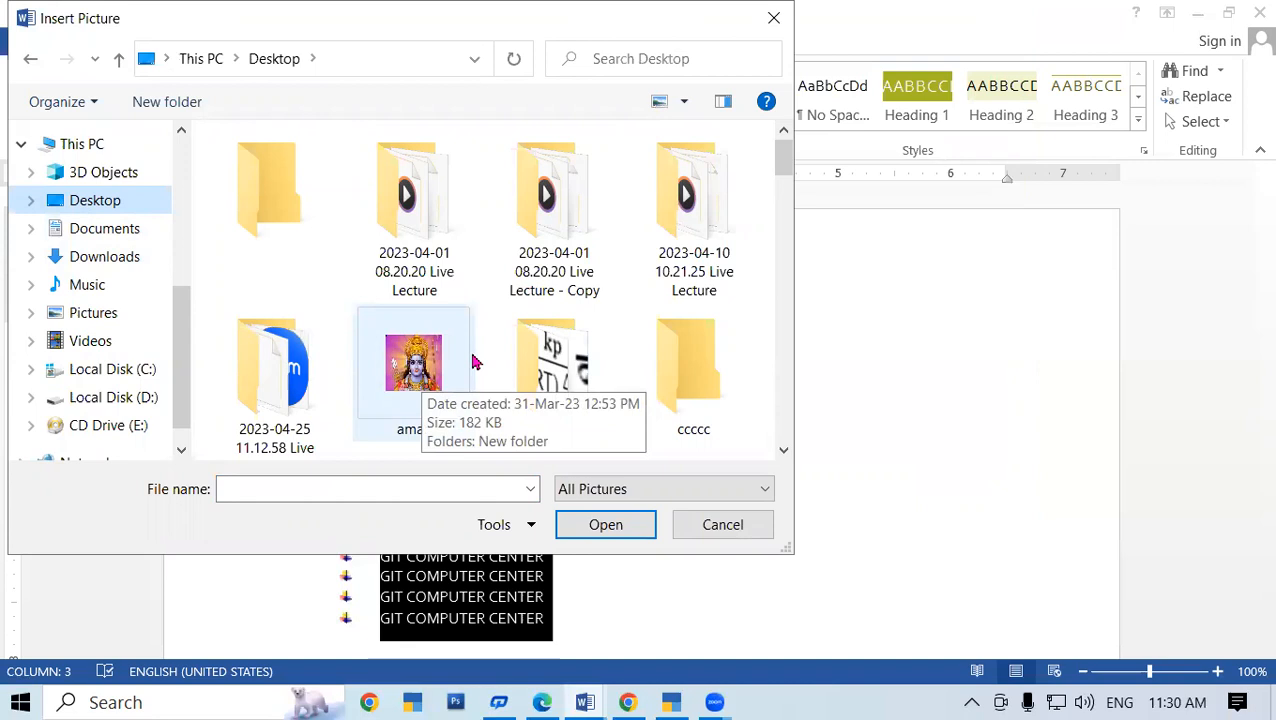
pyautogui.click(775, 22)
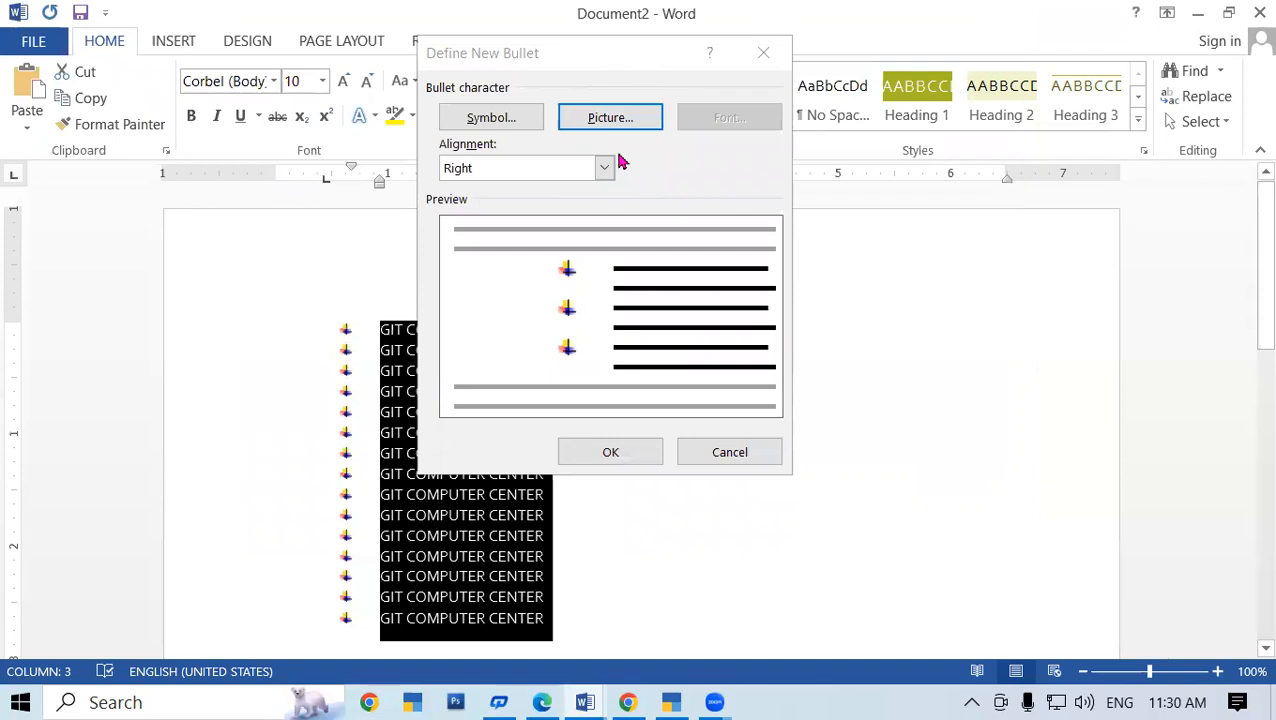
pyautogui.click(764, 53)
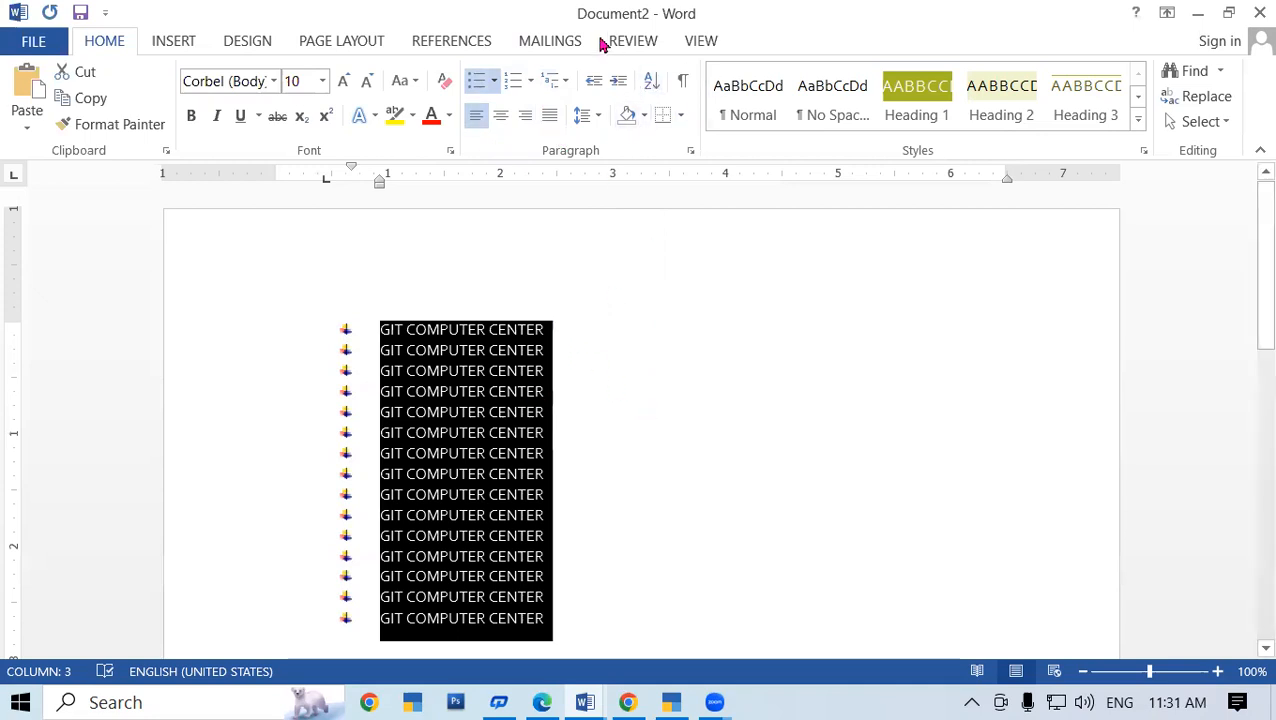
# Apply the A. B. C. numbering format from the library to the whole bulleted list
pyautogui.click(495, 82)
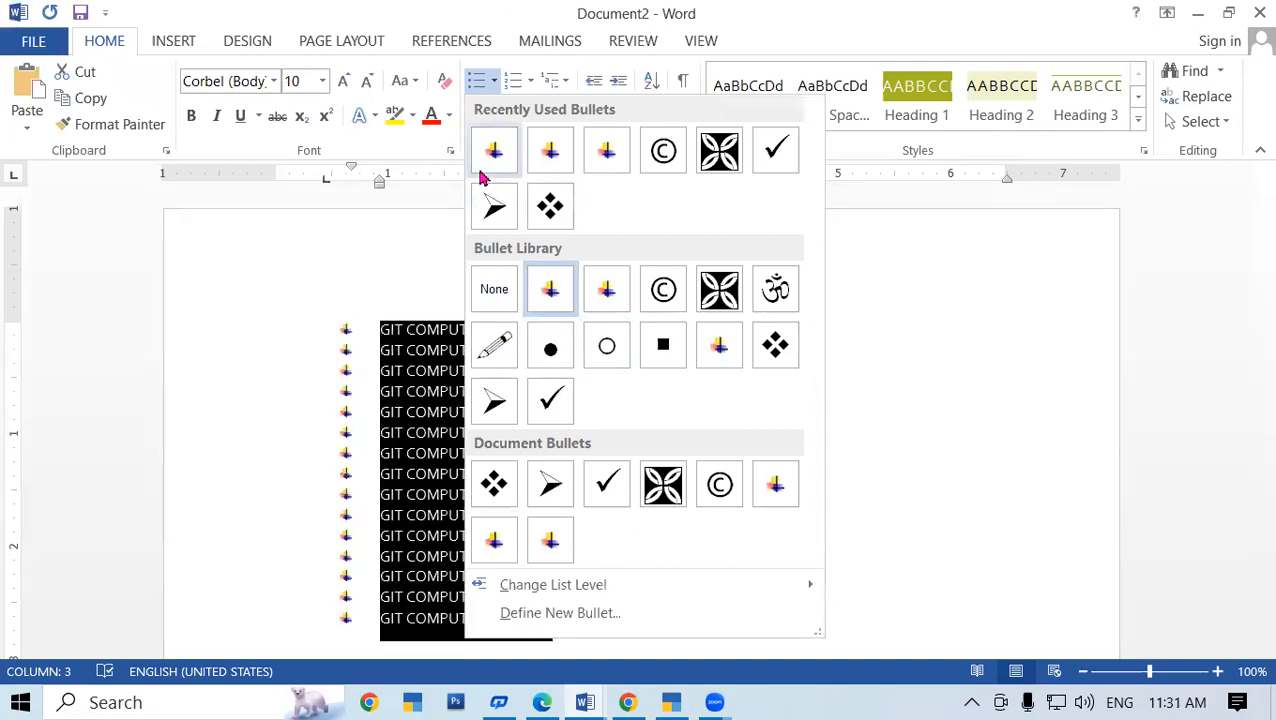
pyautogui.click(362, 296)
pyautogui.click(530, 82)
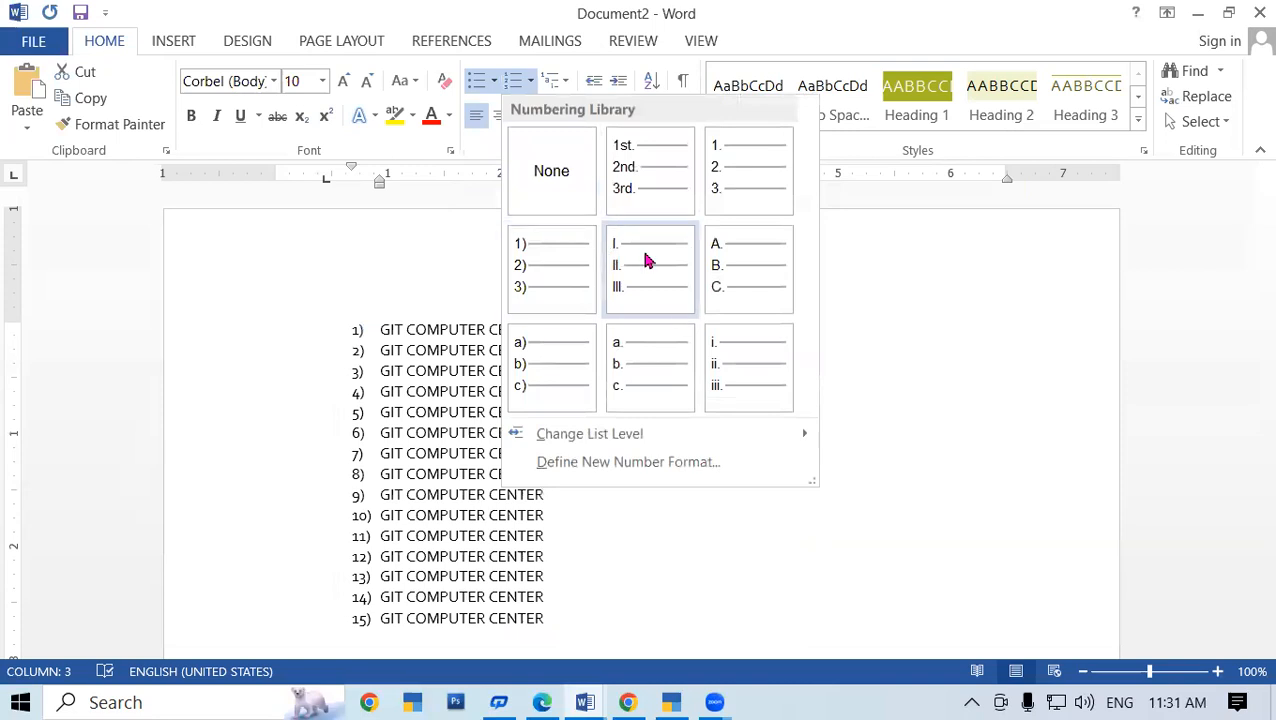
pyautogui.click(726, 270)
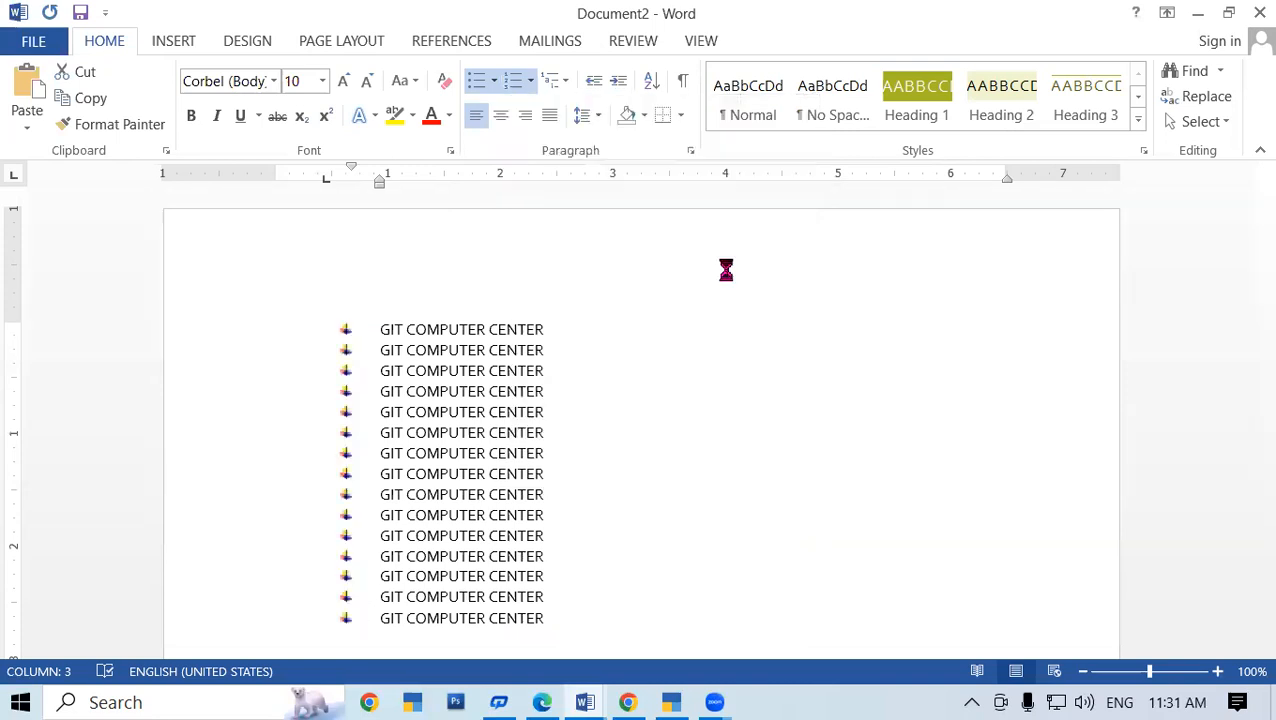
# Remove all bullets and numbering from the list by setting both to None
pyautogui.click(493, 88)
pyautogui.click(494, 289)
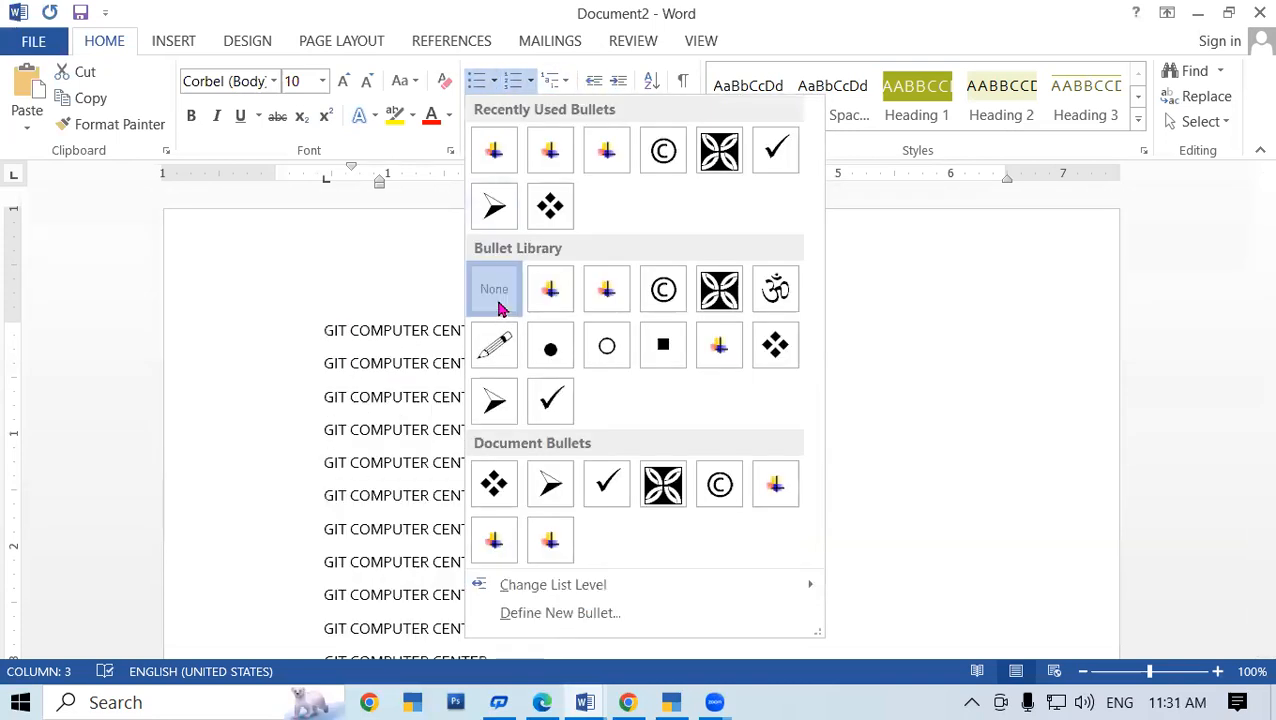
pyautogui.click(493, 82)
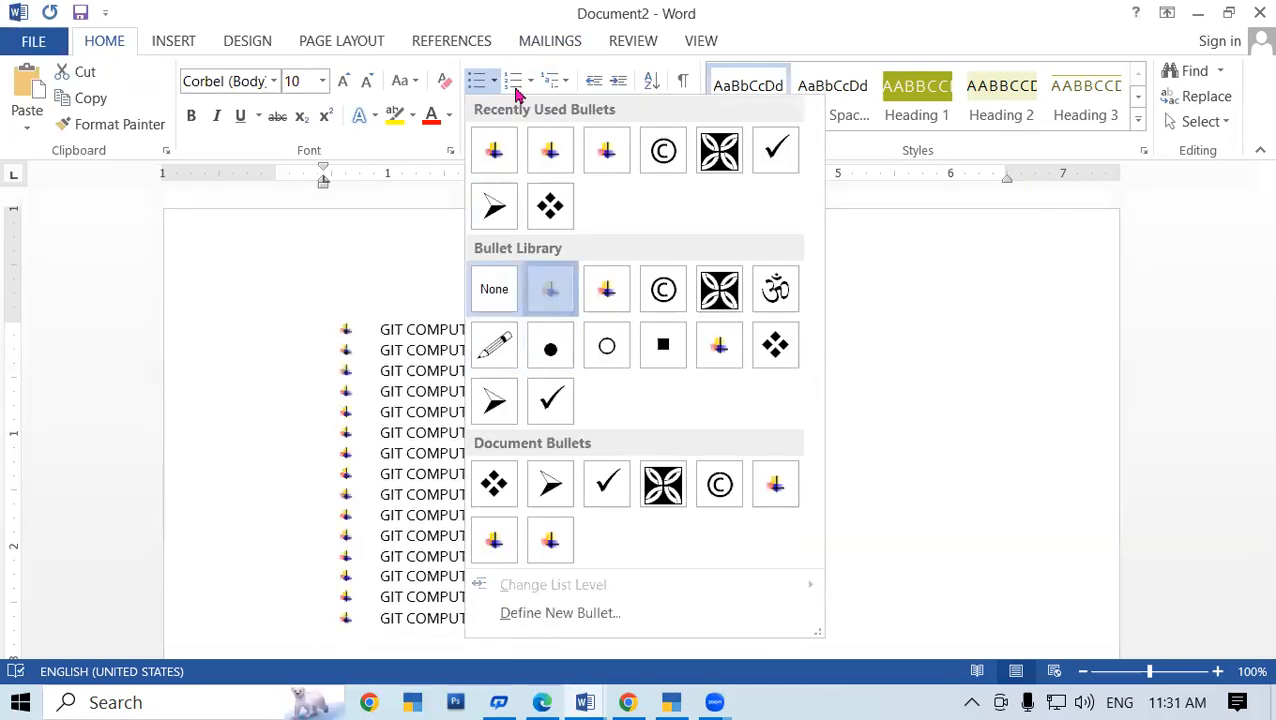
pyautogui.click(558, 298)
pyautogui.click(530, 82)
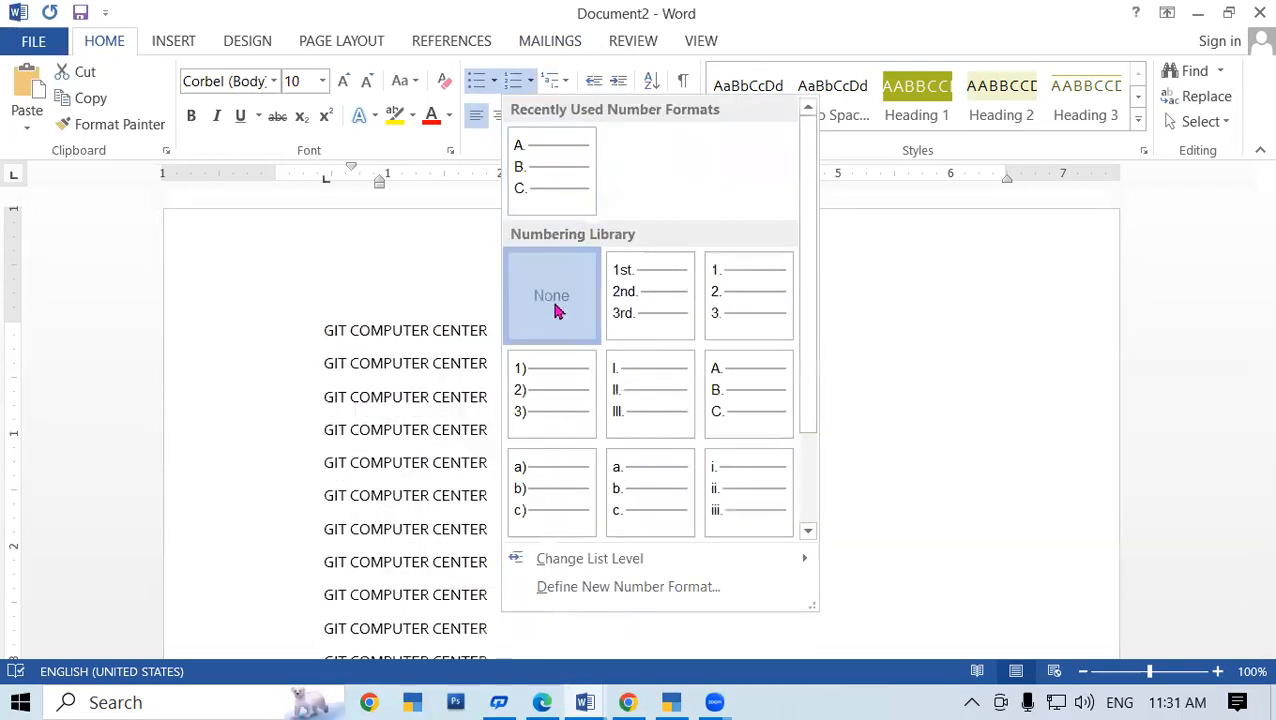
pyautogui.click(551, 297)
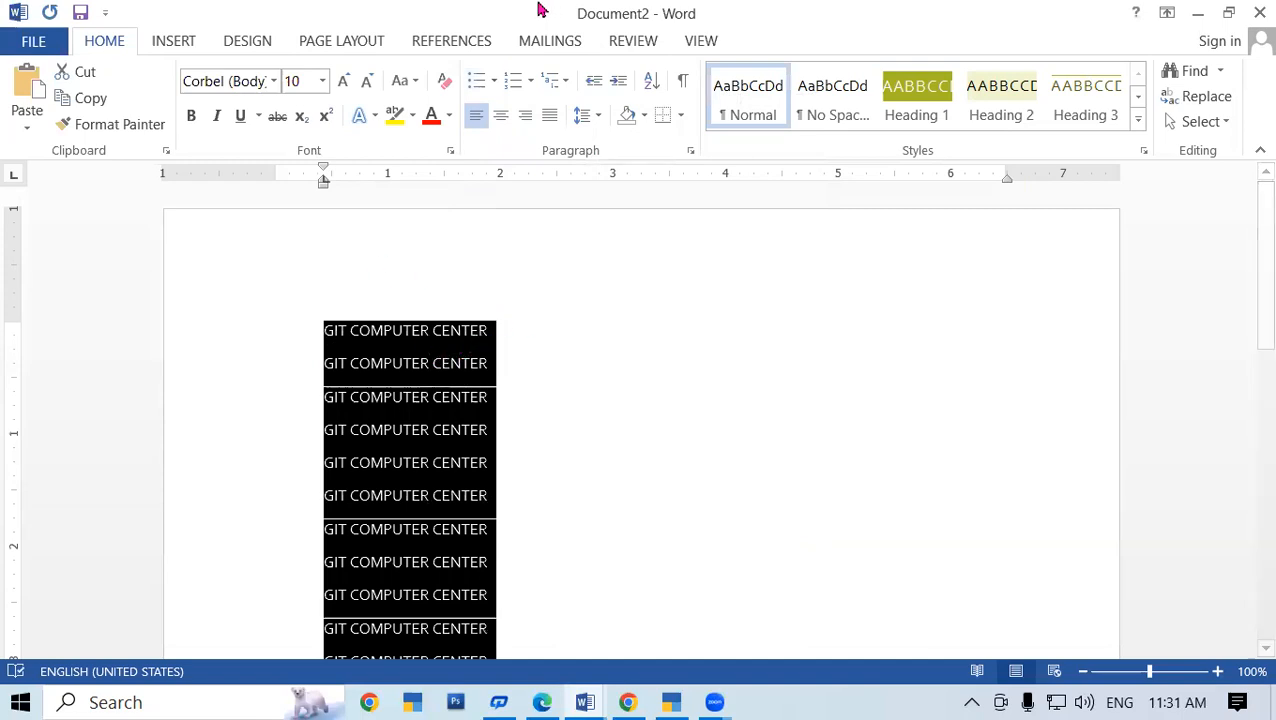
pyautogui.click(494, 80)
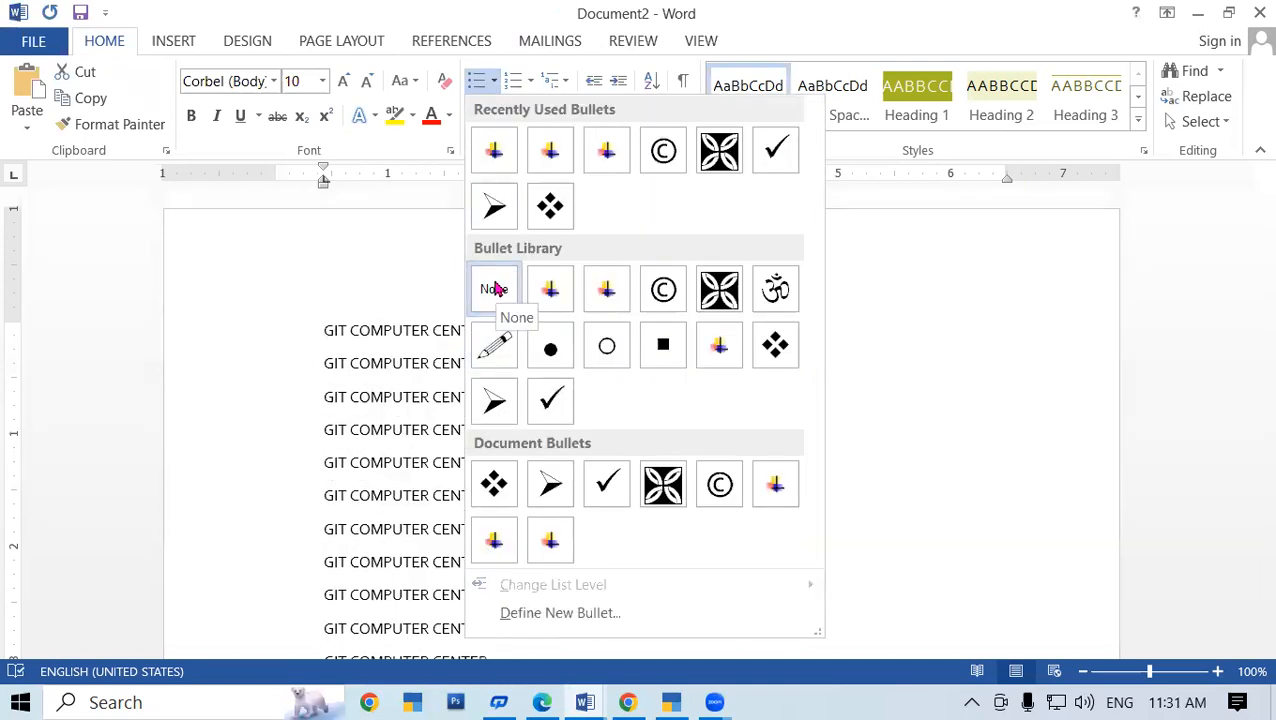
pyautogui.click(494, 84)
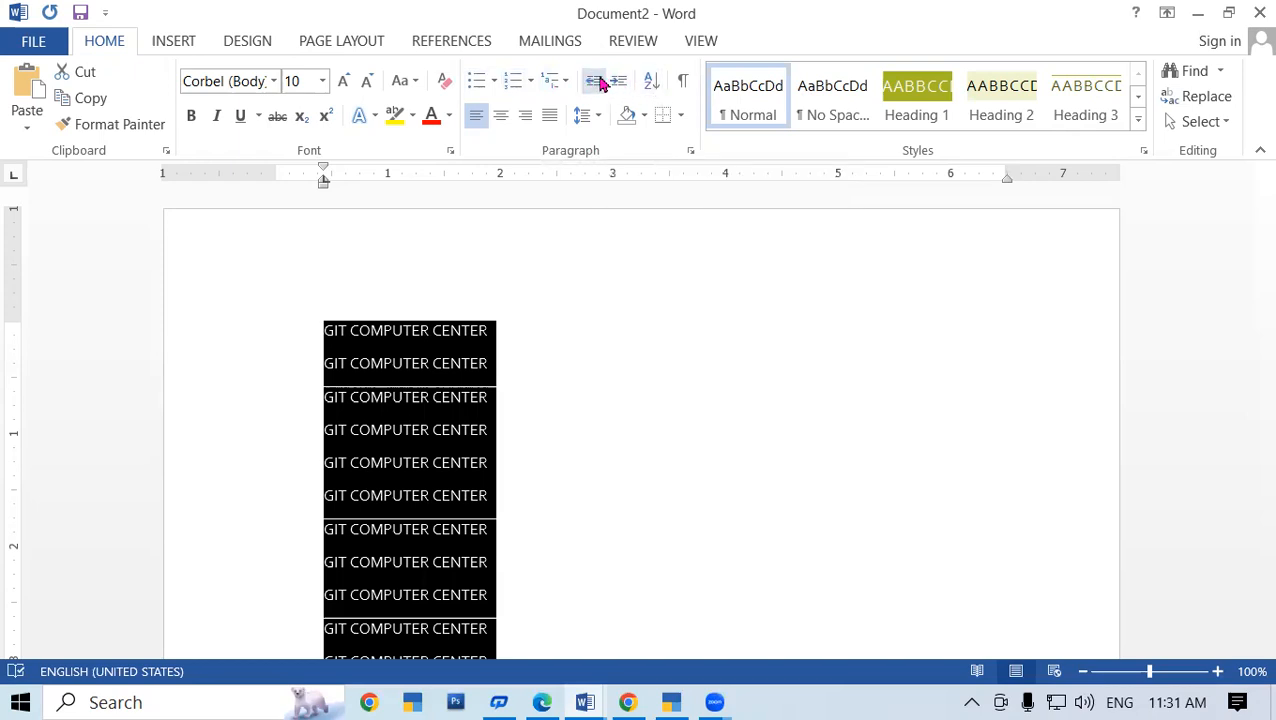
# Decrease the indent of the first four lines until they sit at the page's left margin
pyautogui.click(590, 432)
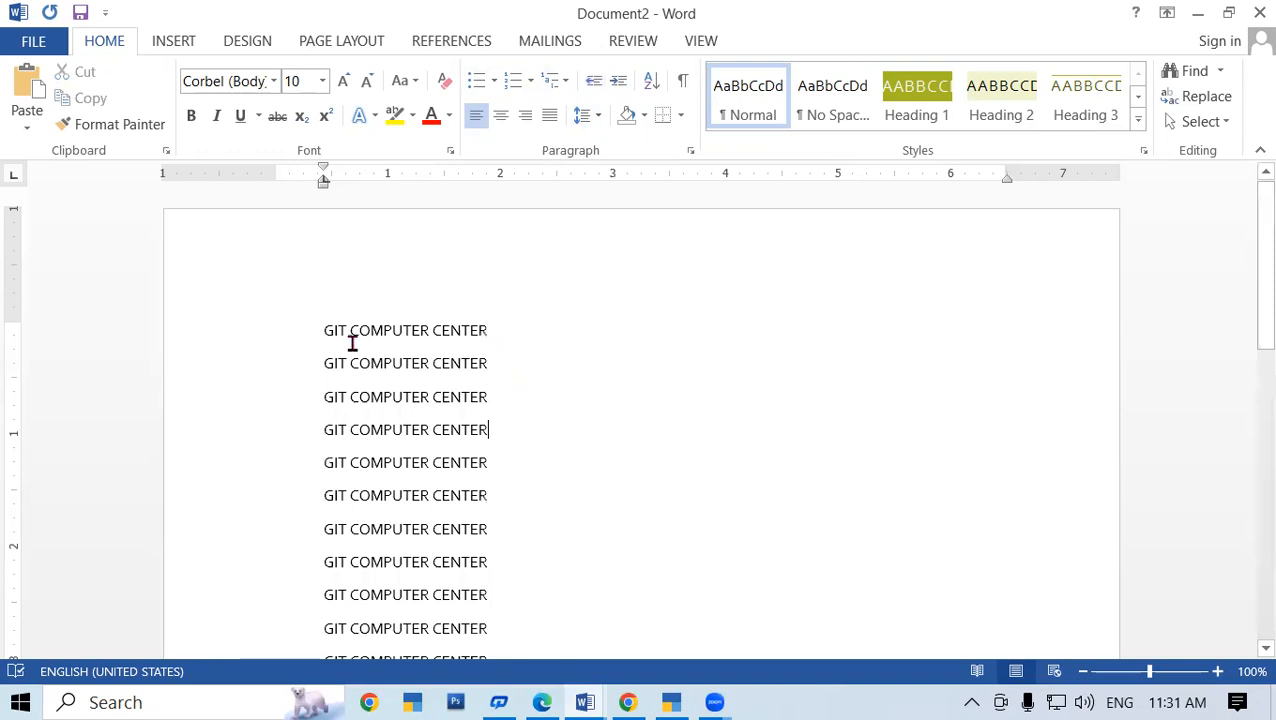
pyautogui.moveTo(293, 328); pyautogui.dragTo(475, 439)
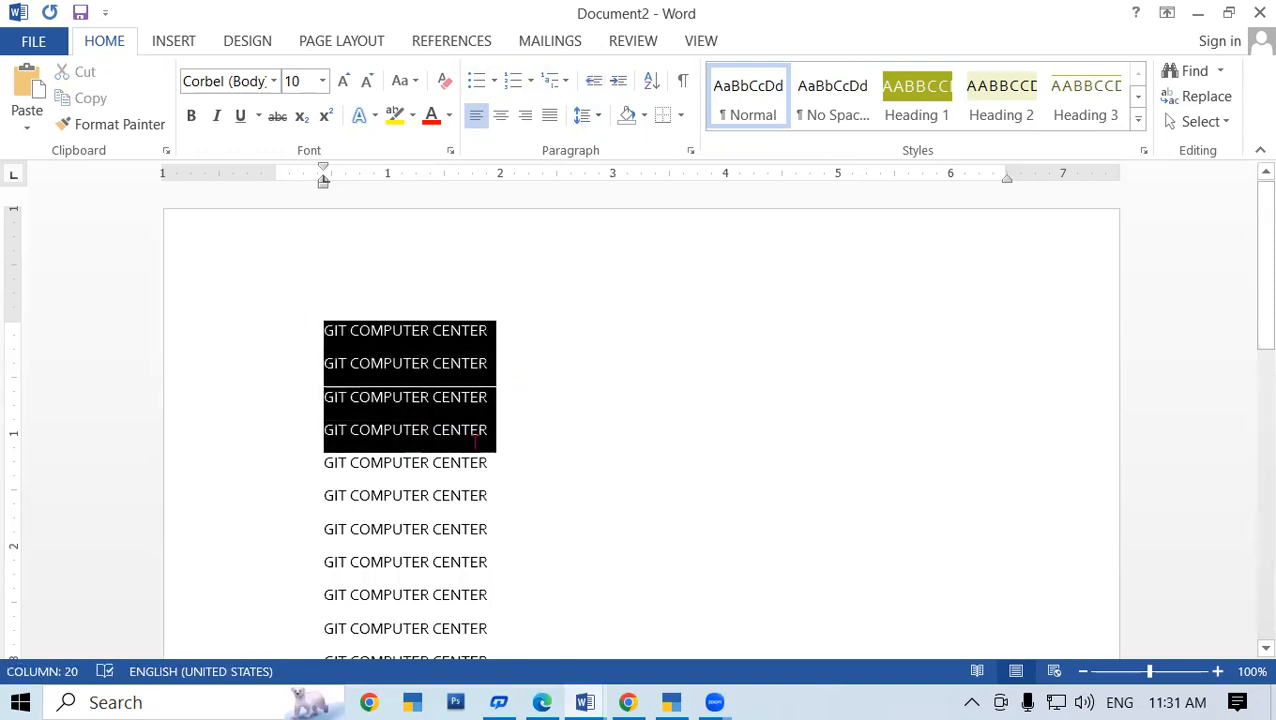
pyautogui.click(594, 88)
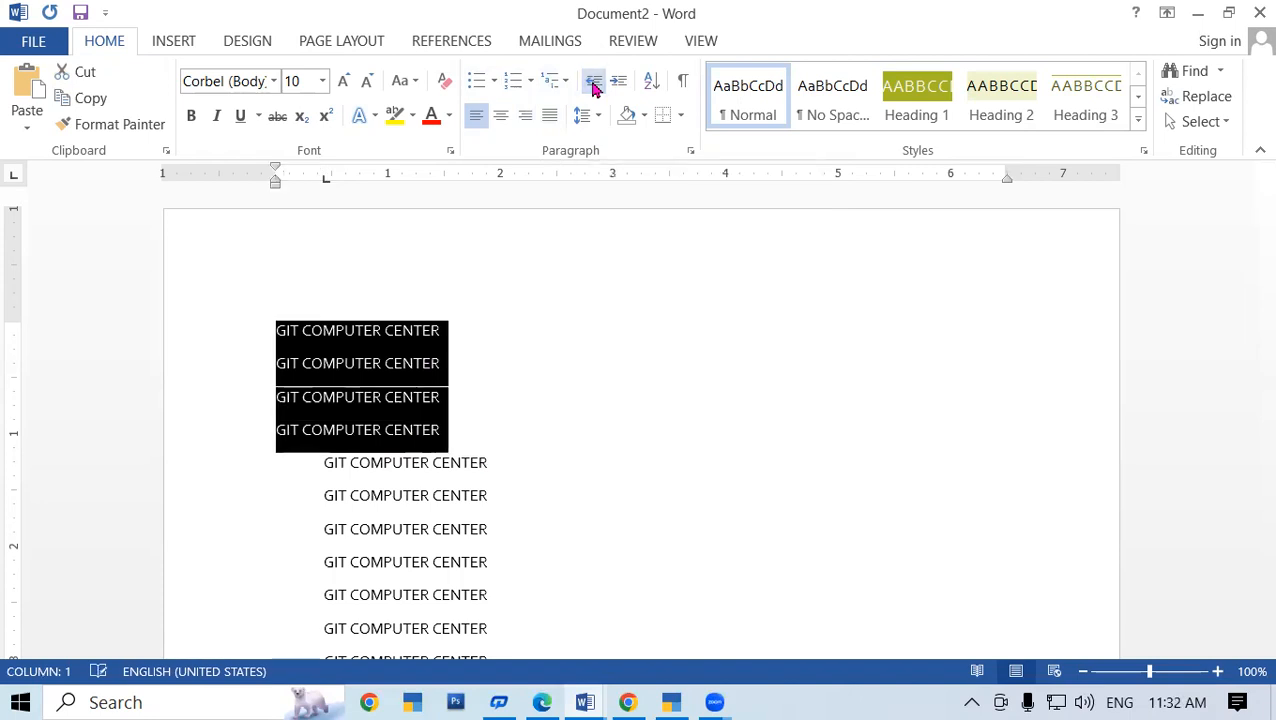
pyautogui.click(594, 88)
pyautogui.click(594, 88)
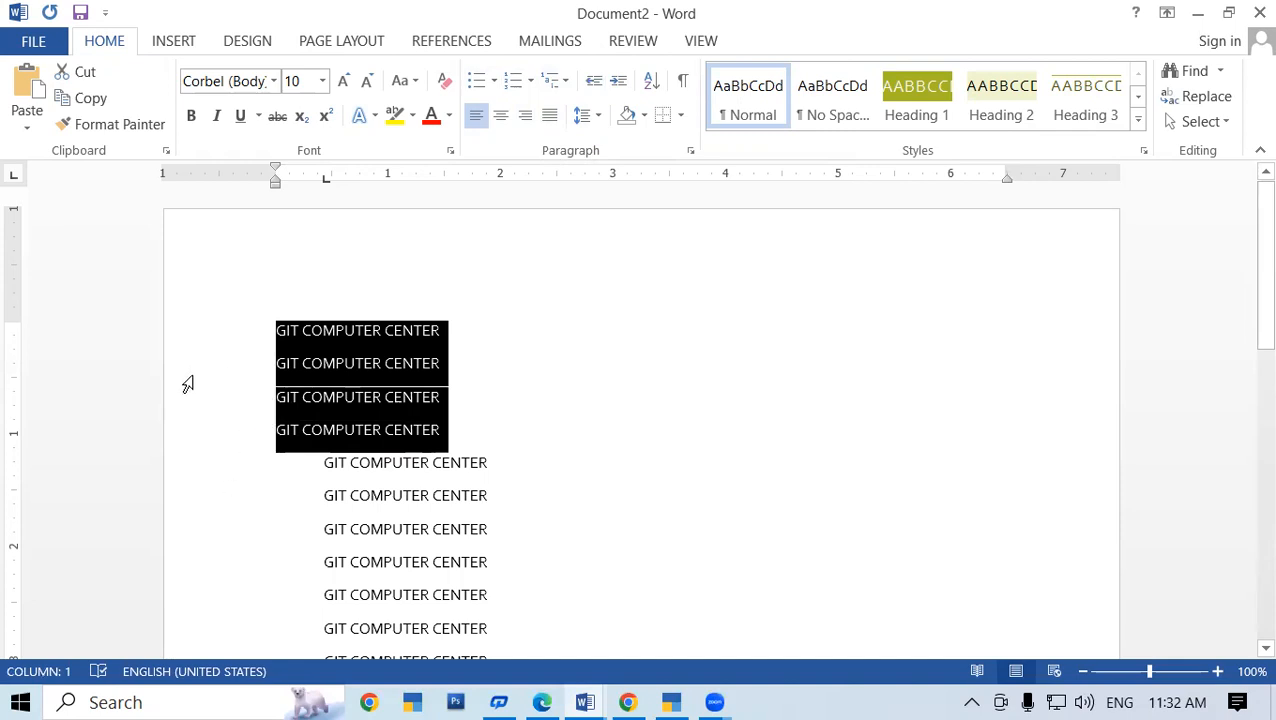
# Increase the indent of the first four lines to the 4-inch ruler mark
pyautogui.click(620, 87)
pyautogui.click(620, 87)
pyautogui.click(620, 87)
pyautogui.click(620, 87)
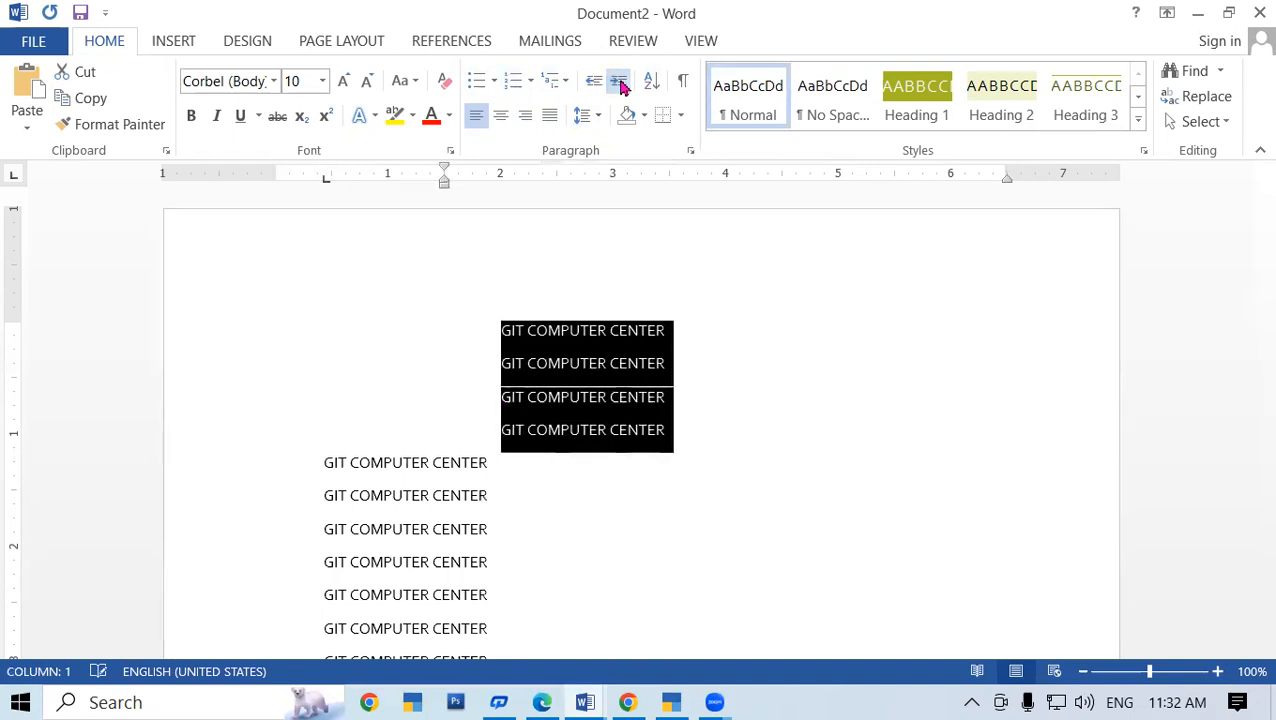
pyautogui.click(620, 87)
pyautogui.click(620, 87)
pyautogui.click(620, 87)
pyautogui.click(620, 87)
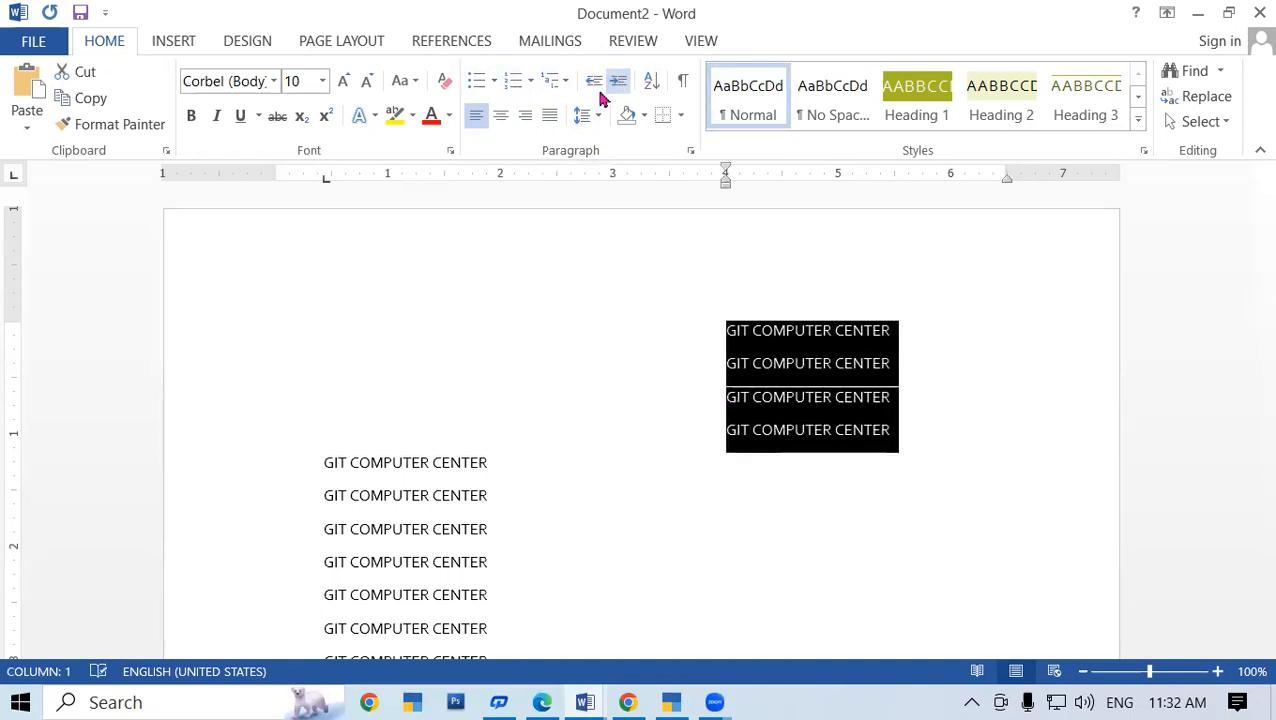
# Decrease the indent of the first four lines until they line up with the lines below
pyautogui.click(594, 92)
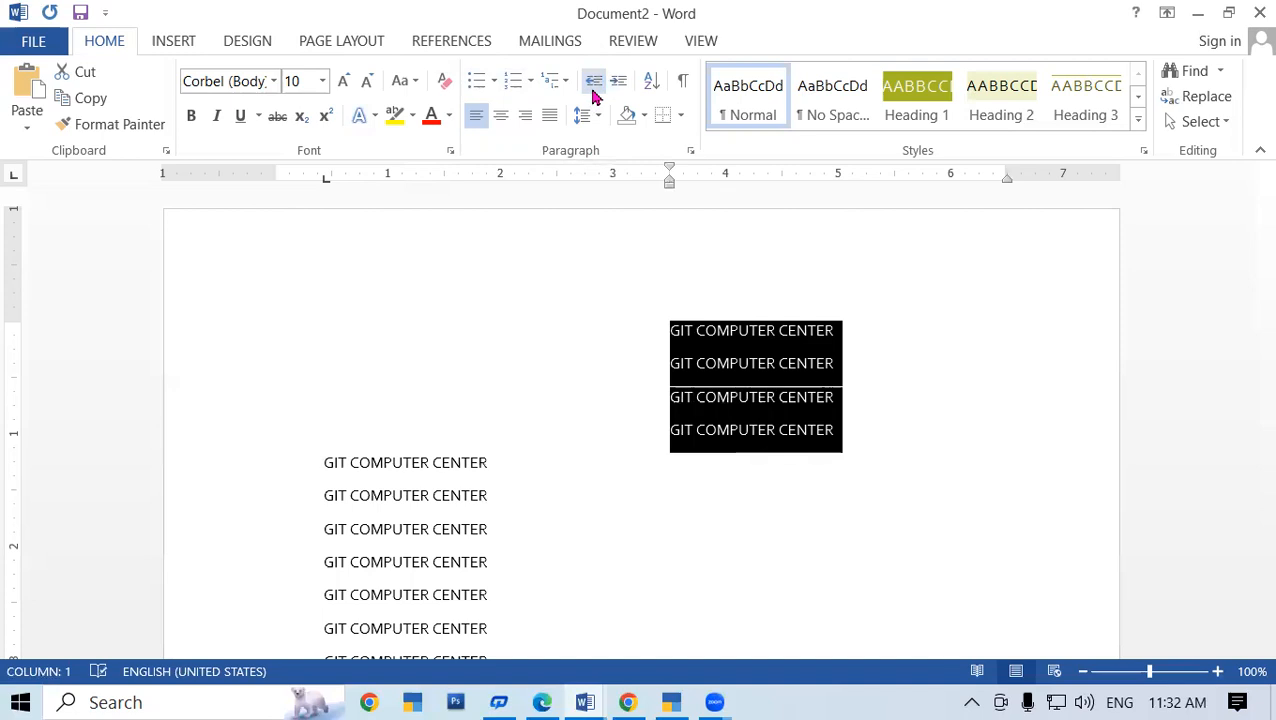
pyautogui.click(594, 90)
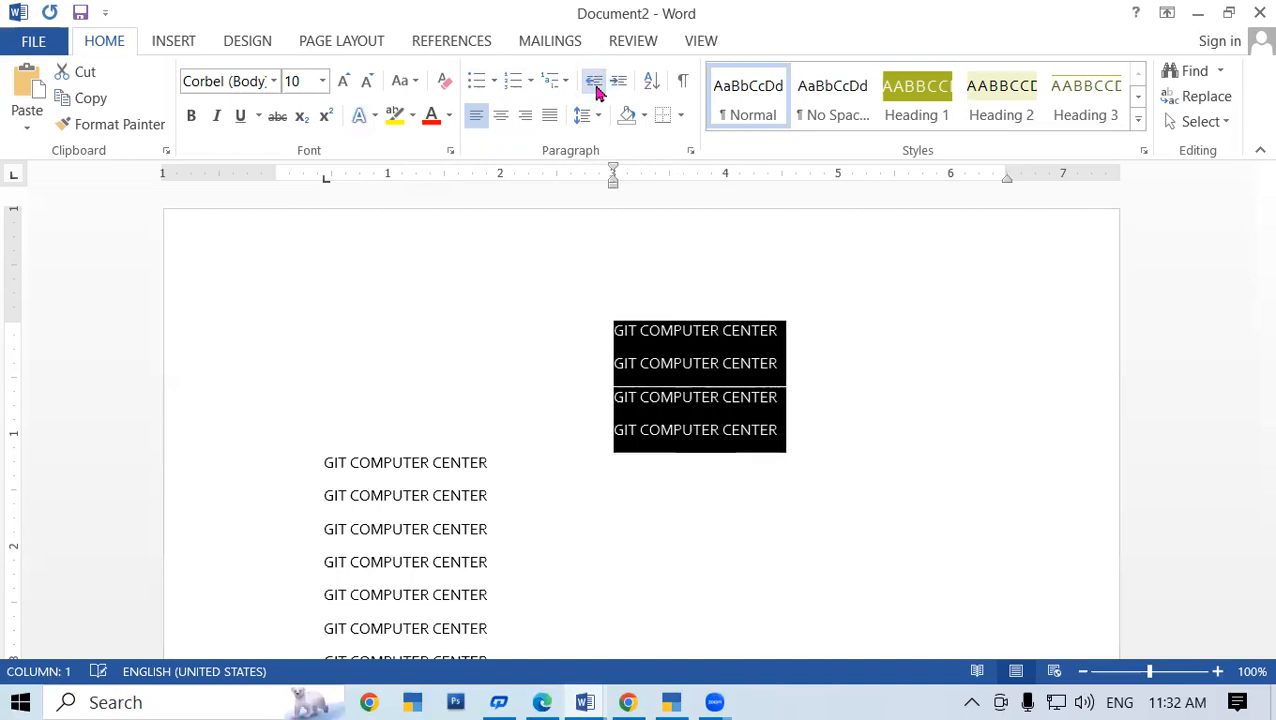
pyautogui.click(594, 90)
pyautogui.click(594, 90)
pyautogui.click(594, 90)
pyautogui.click(594, 90)
pyautogui.click(594, 90)
pyautogui.click(594, 90)
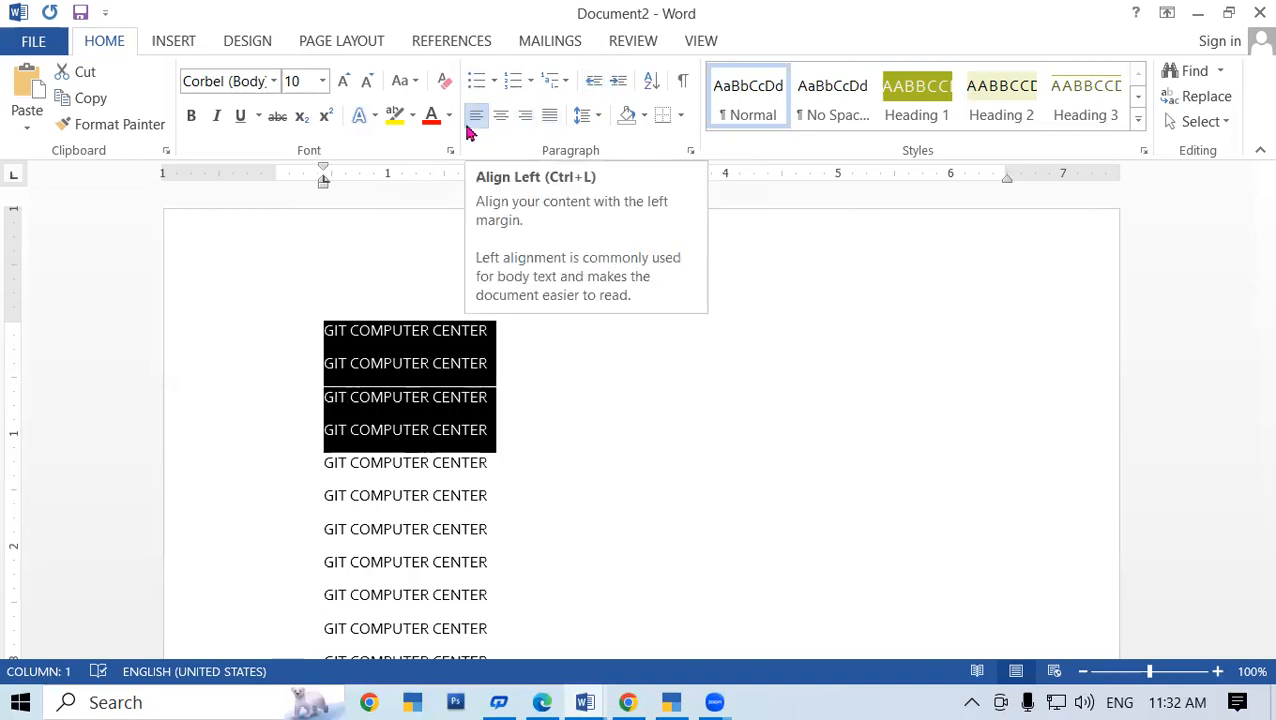
# Try right and centred alignment on the first four lines, and return them to left alignment
pyautogui.click(530, 128)
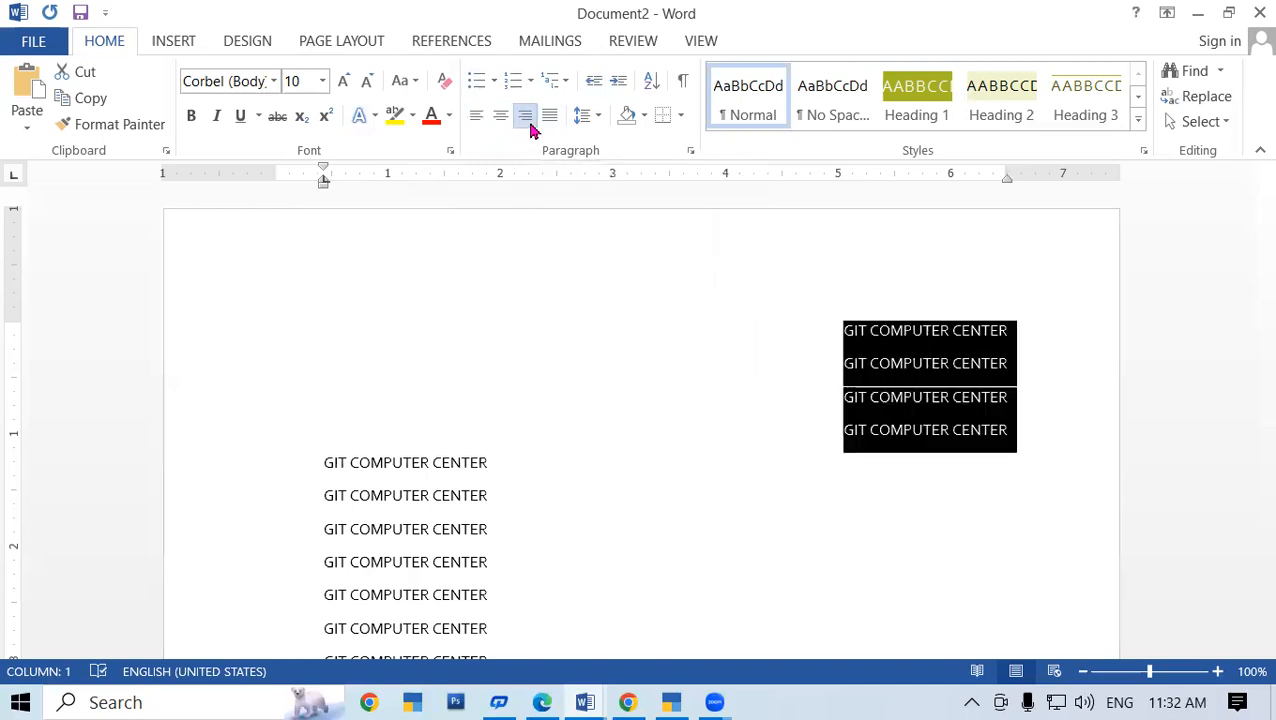
pyautogui.click(502, 127)
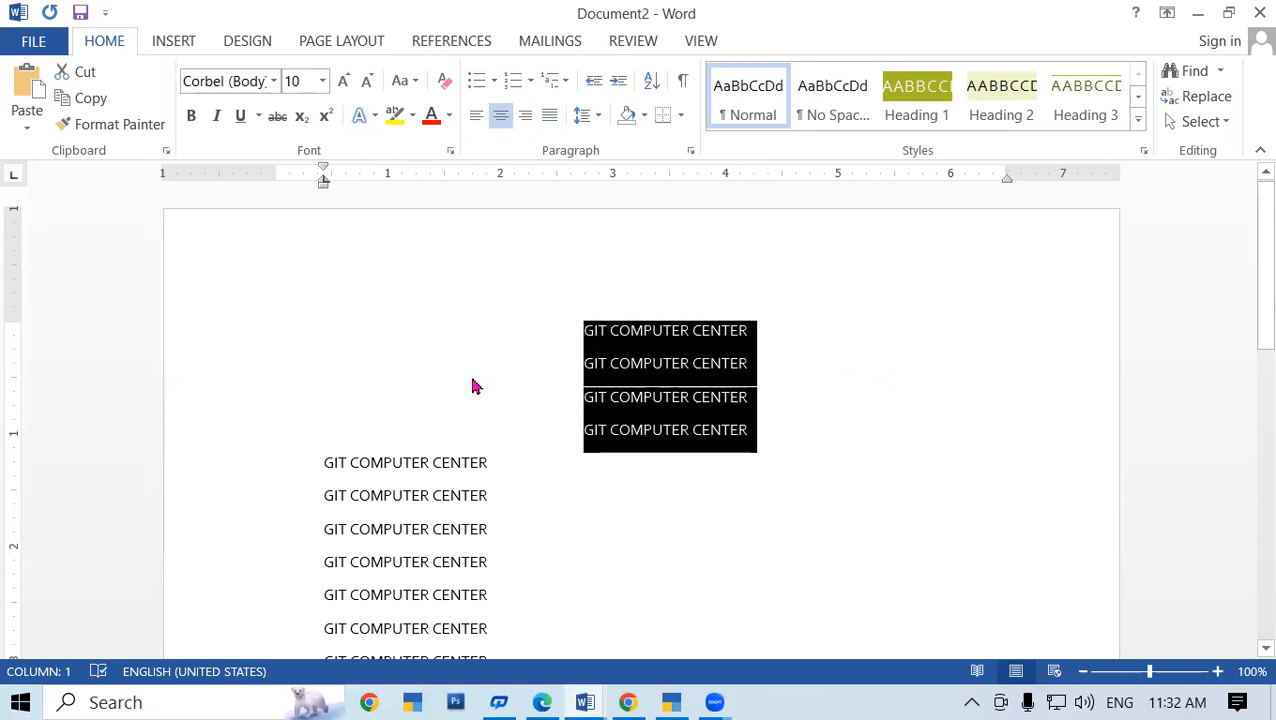
pyautogui.click(476, 118)
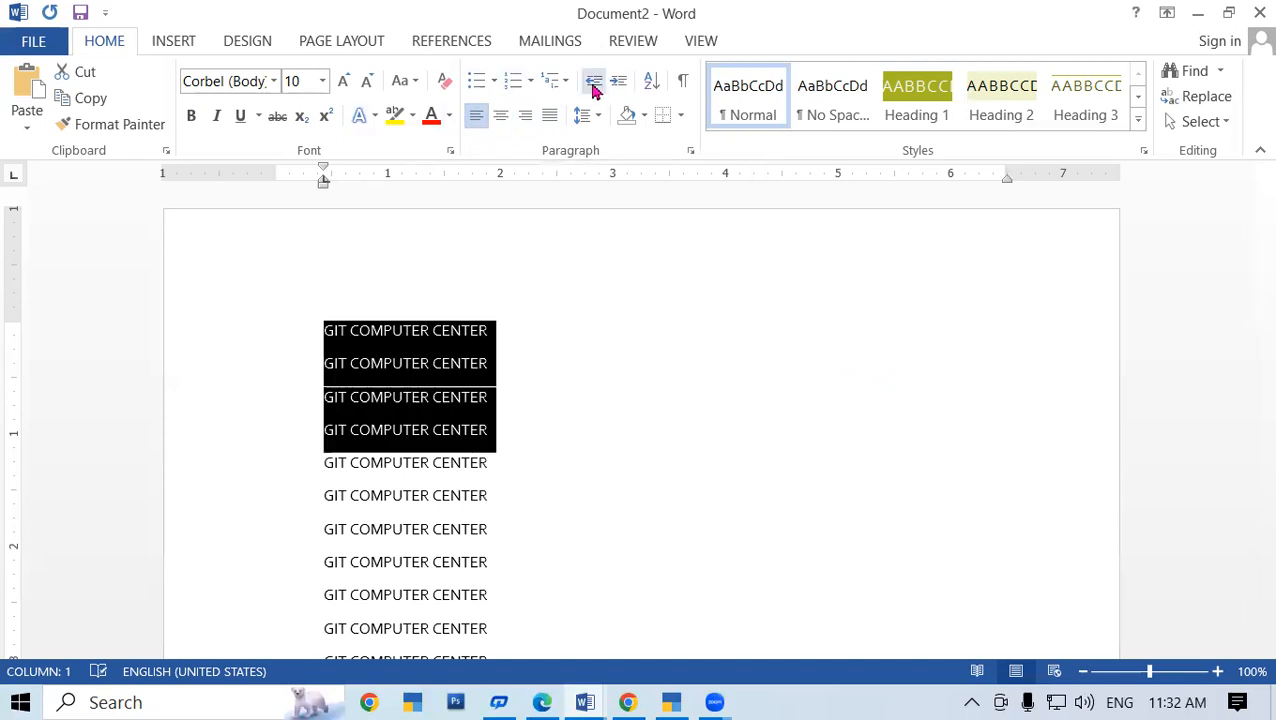
# Move the first four lines to the left margin, and increase their indent to the 2-inch ruler mark
pyautogui.click(593, 88)
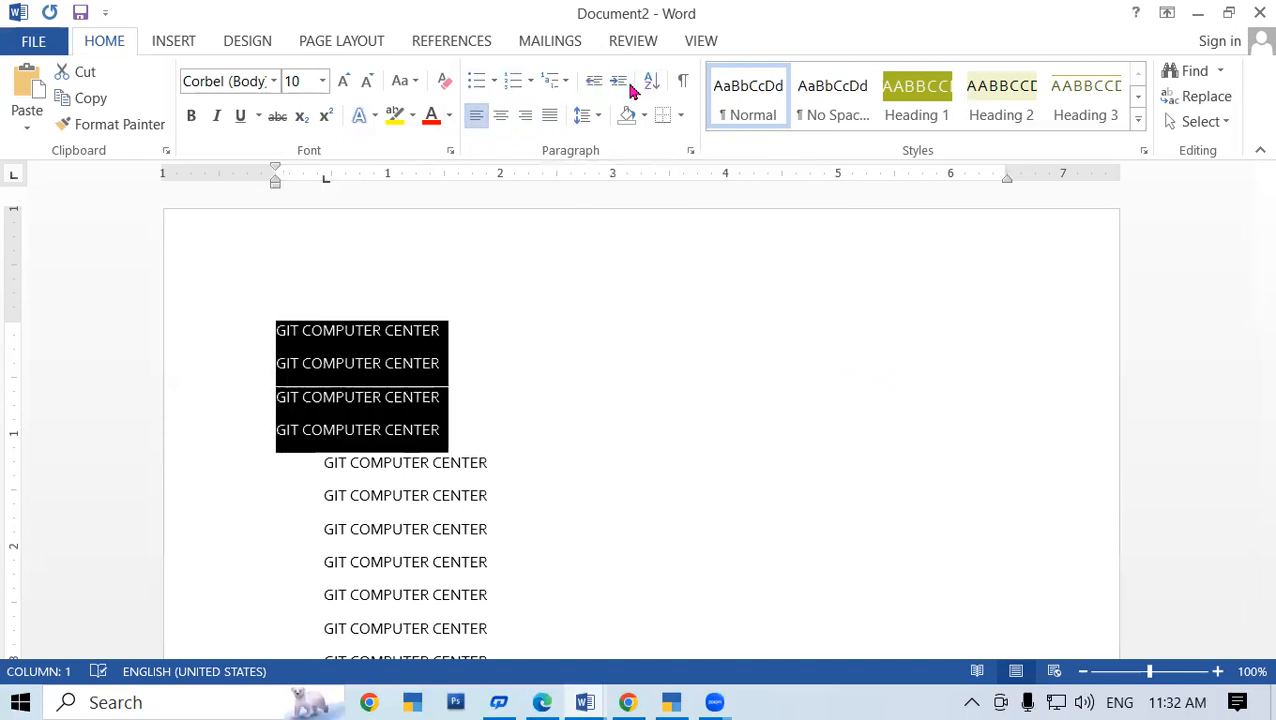
pyautogui.click(622, 86)
pyautogui.click(620, 87)
pyautogui.click(620, 87)
pyautogui.click(620, 87)
pyautogui.click(620, 87)
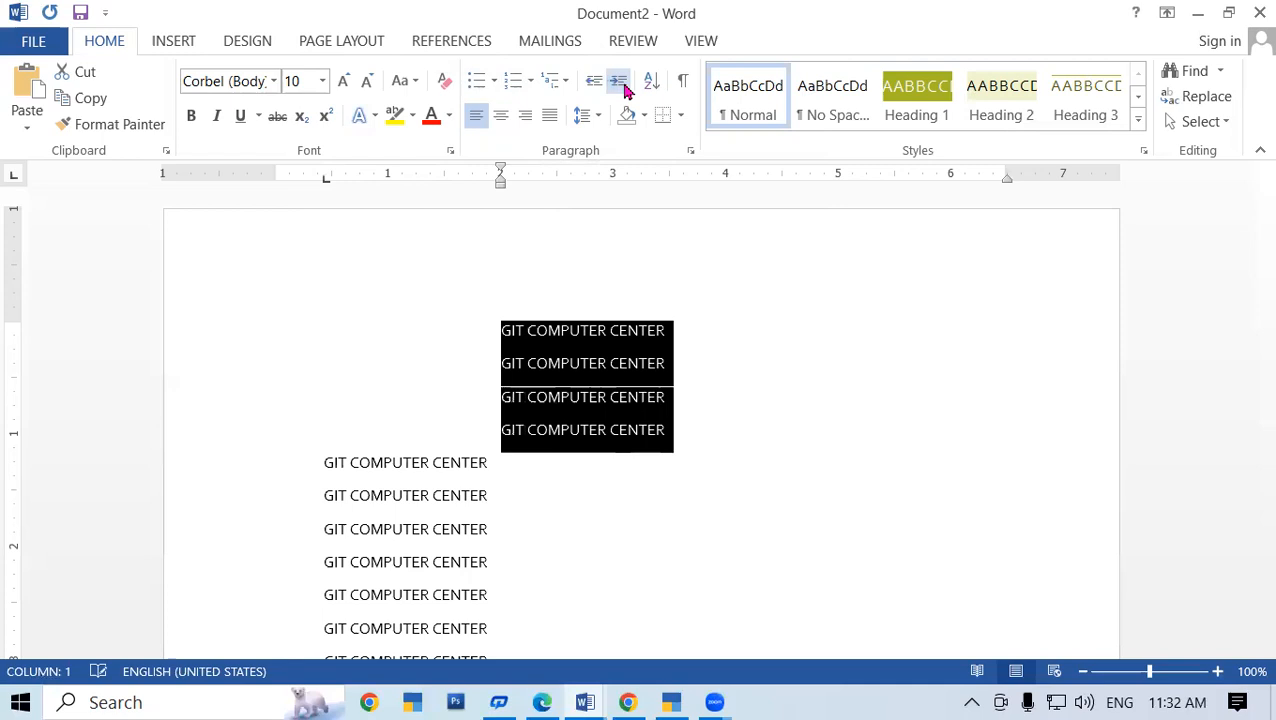
# Decrease the indent of the first four lines to the 0.5-inch ruler mark
pyautogui.click(597, 88)
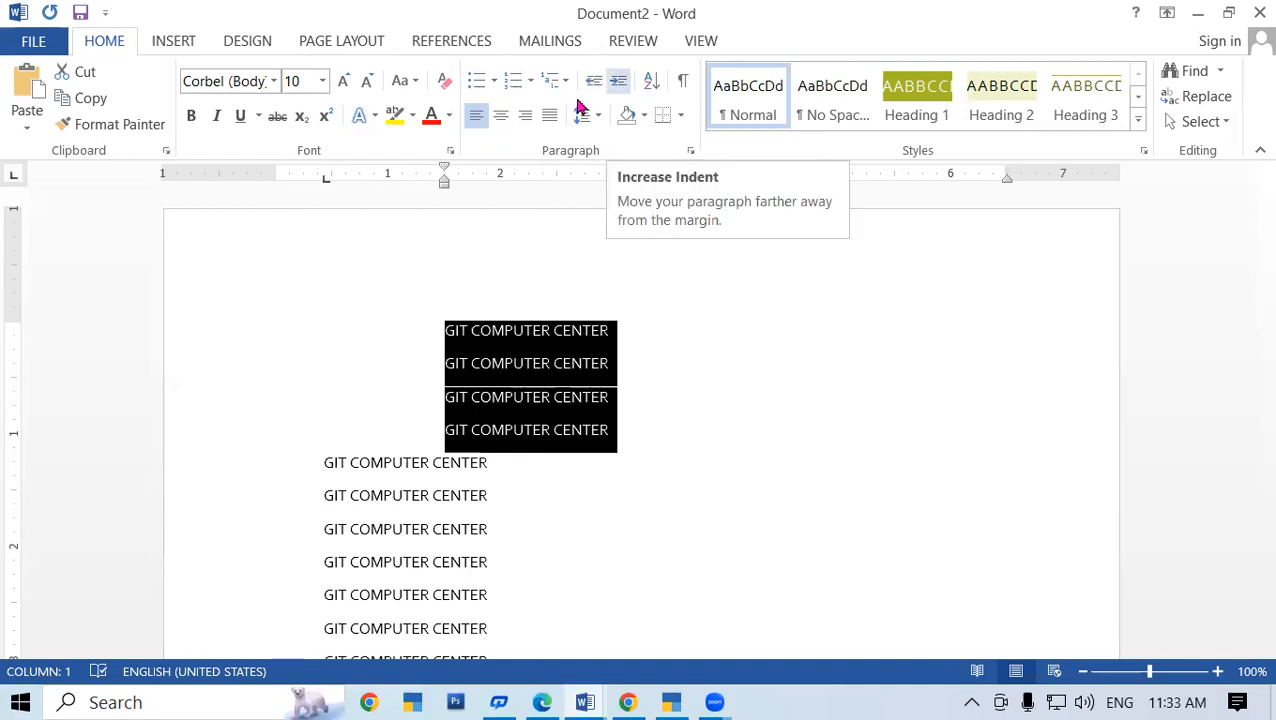
pyautogui.click(593, 84)
pyautogui.click(593, 84)
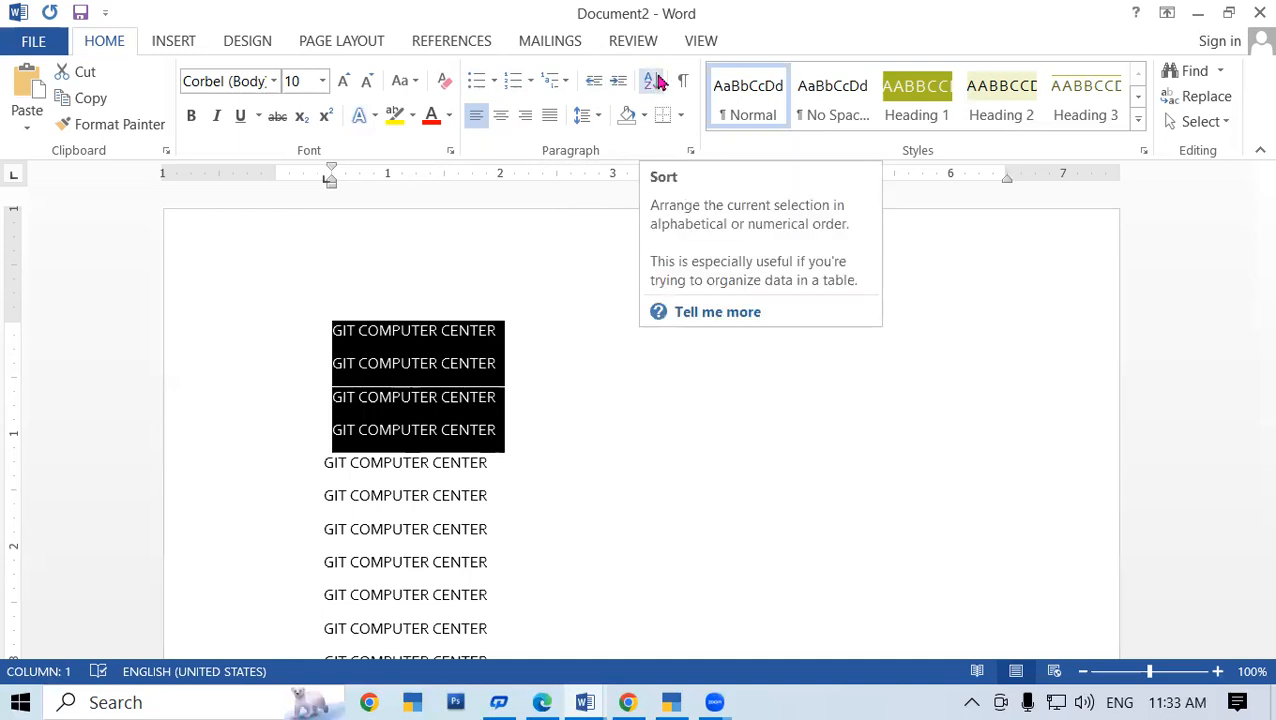
# Add 8 tabbed out beyond the end of the third line, and 4 on a new line below it
pyautogui.click(663, 342)
pyautogui.click(764, 256)
pyautogui.click(707, 388)
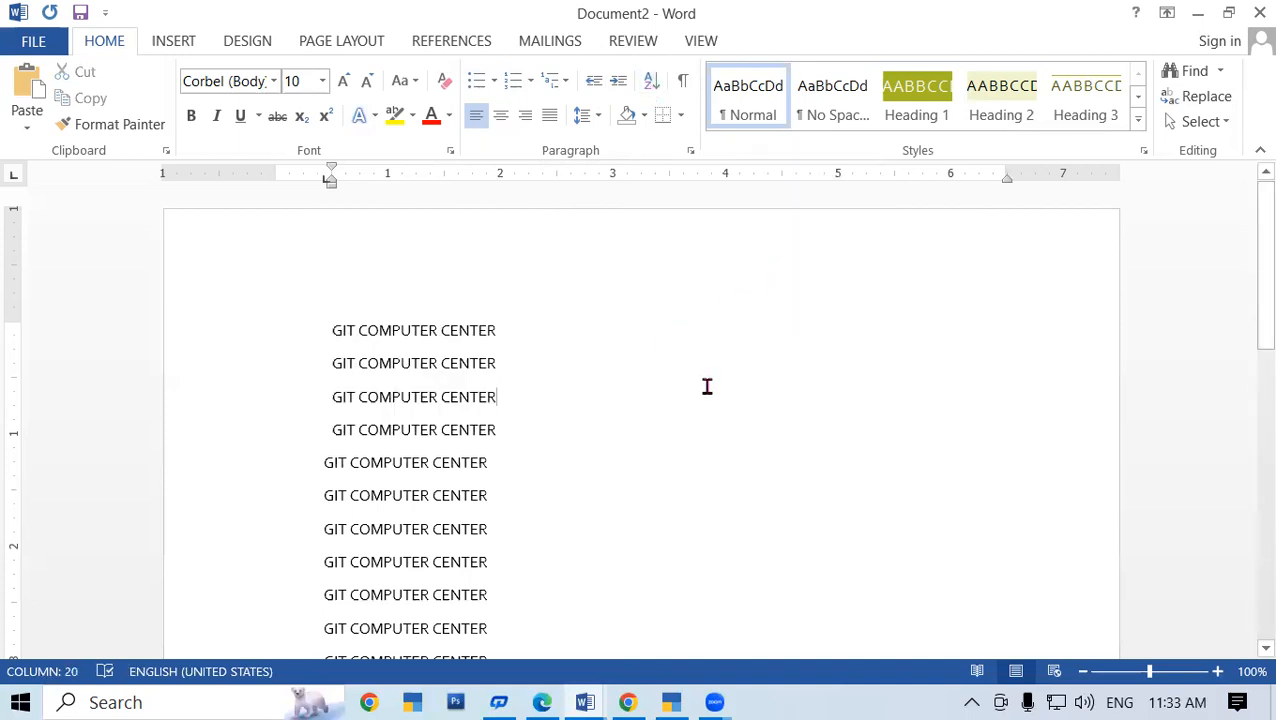
pyautogui.press('Tab')
pyautogui.press('Tab')
pyautogui.press('Tab')
pyautogui.press('Tab')
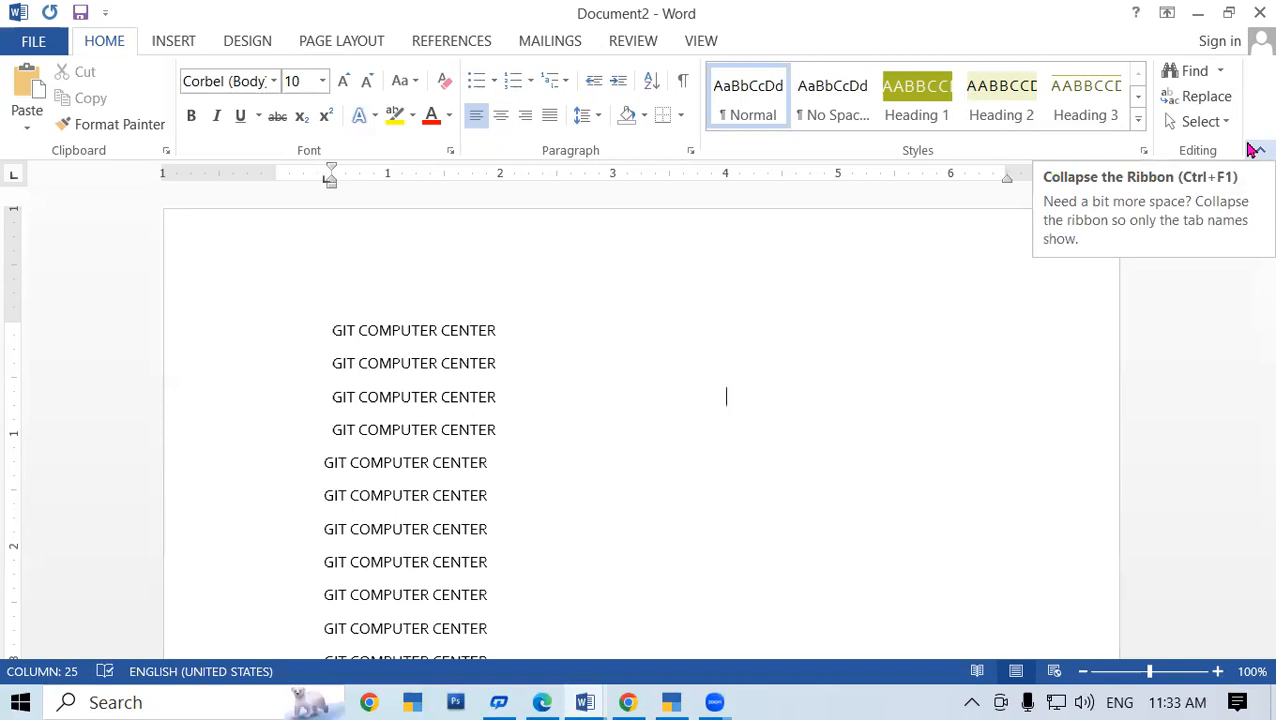
pyautogui.write('8')
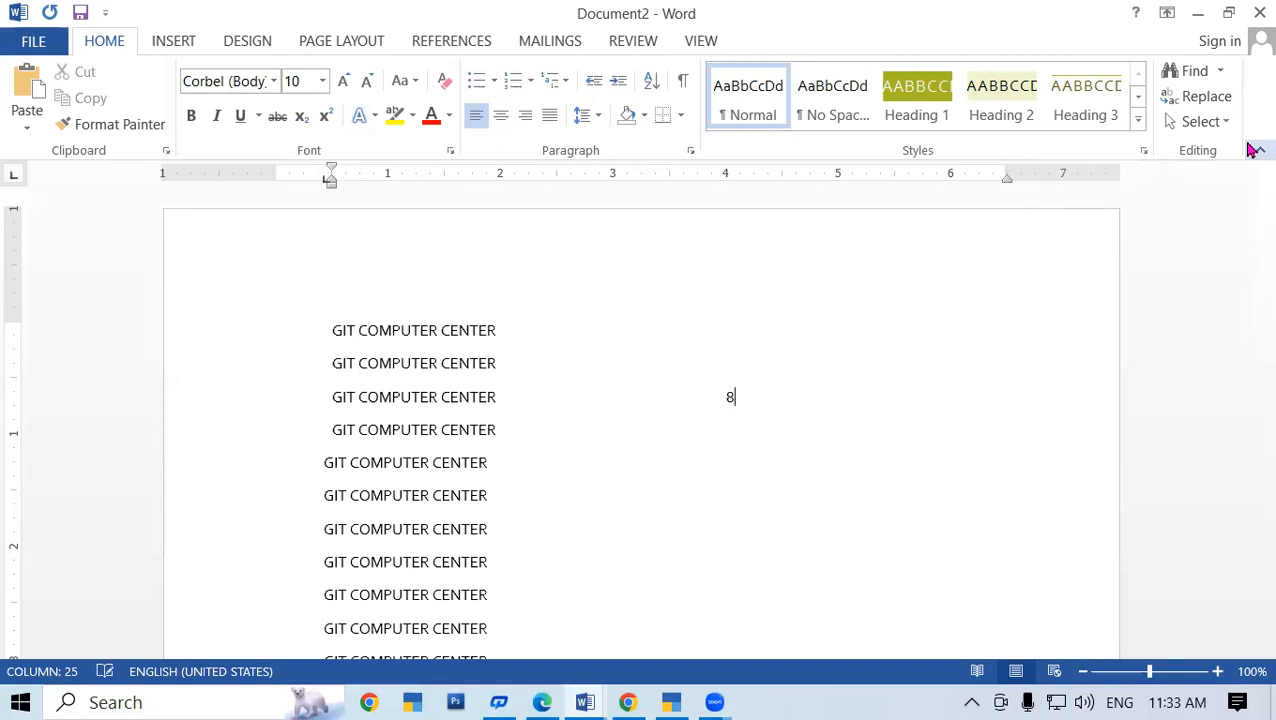
pyautogui.press('Return')
pyautogui.write('4')
pyautogui.press('Return')
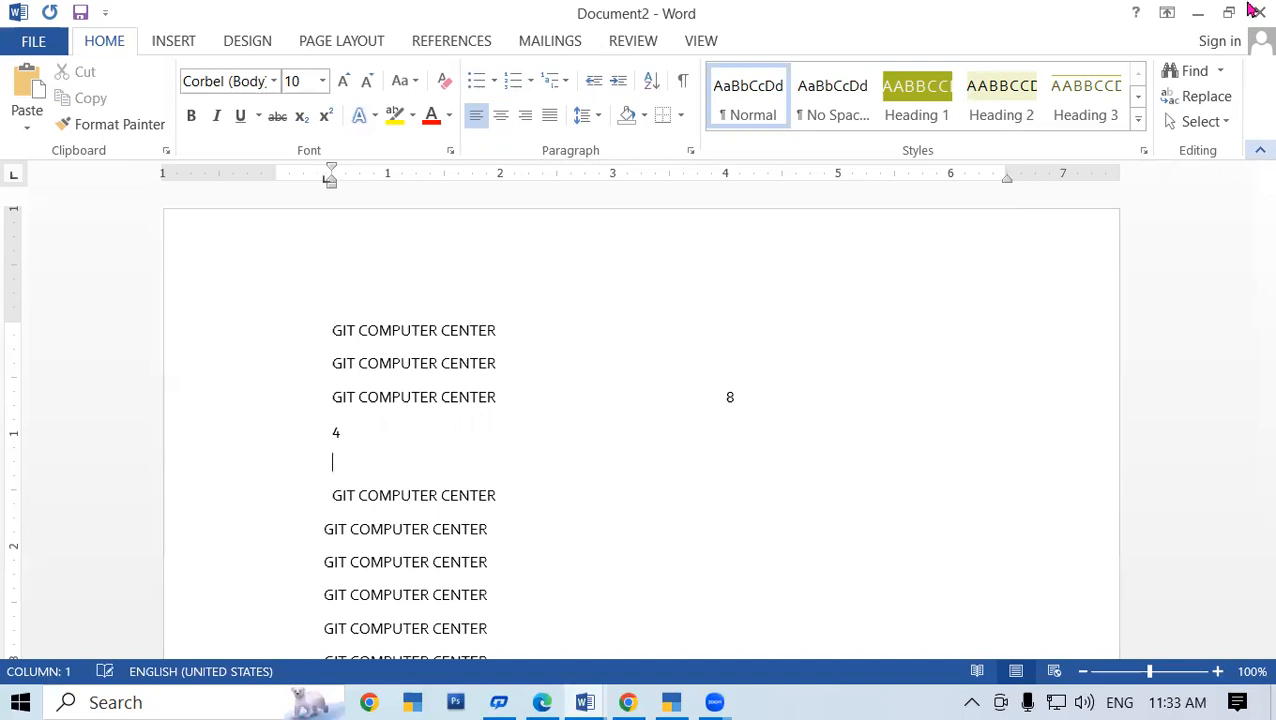
# Replace all the document's text with the numbers 5, 7, 9, 2, 3 and 1, each on its own line
pyautogui.hotkey('ctrl', 'a')
pyautogui.press('Delete')
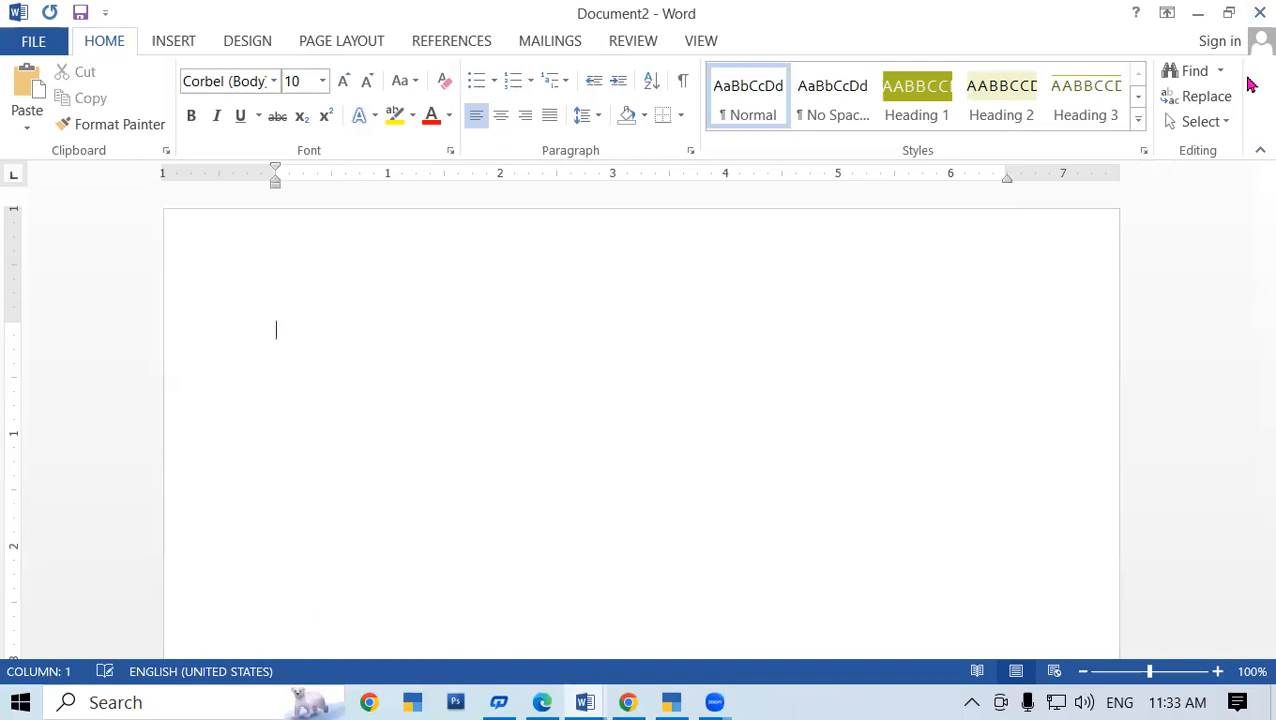
pyautogui.write('5')
pyautogui.press('Return')
pyautogui.write('7')
pyautogui.press('Return')
pyautogui.write('9')
pyautogui.press('Return')
pyautogui.write('2')
pyautogui.press('Return')
pyautogui.write('3')
pyautogui.press('Return')
pyautogui.write('1')
pyautogui.press('Return')
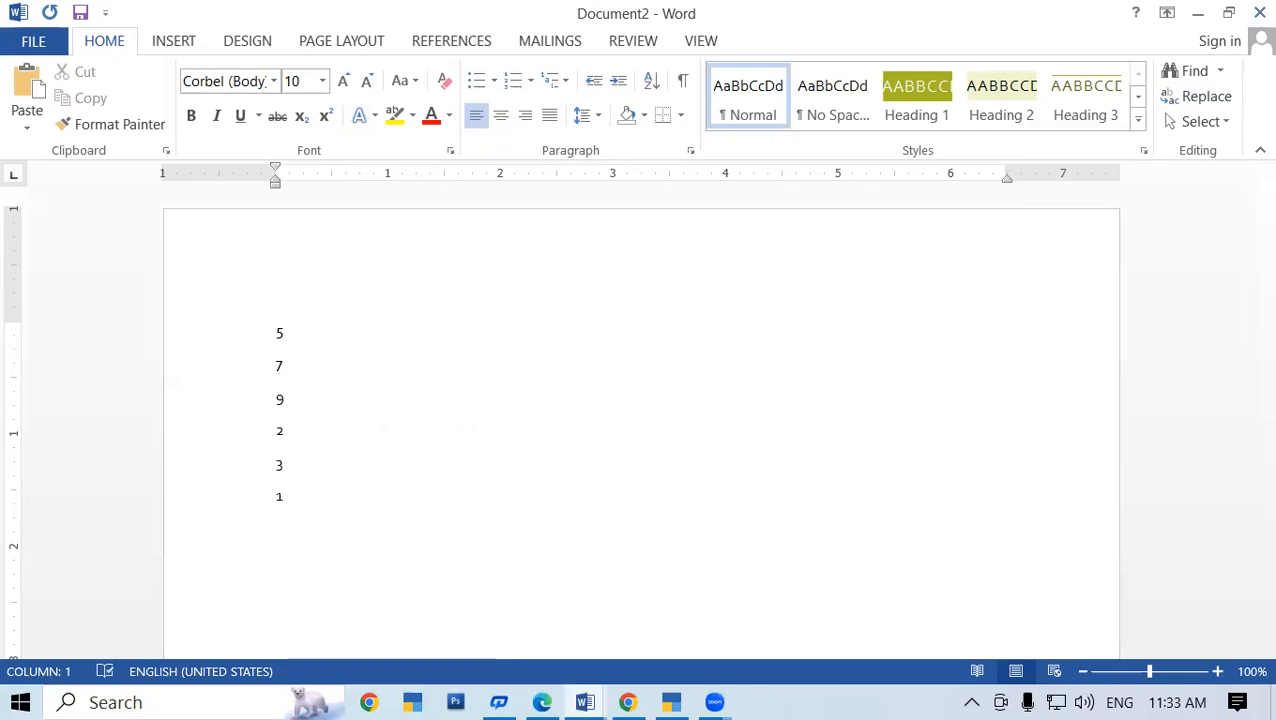
# Continue the number list with 6, 8, 4 and 1, each on its own line
pyautogui.write('28')
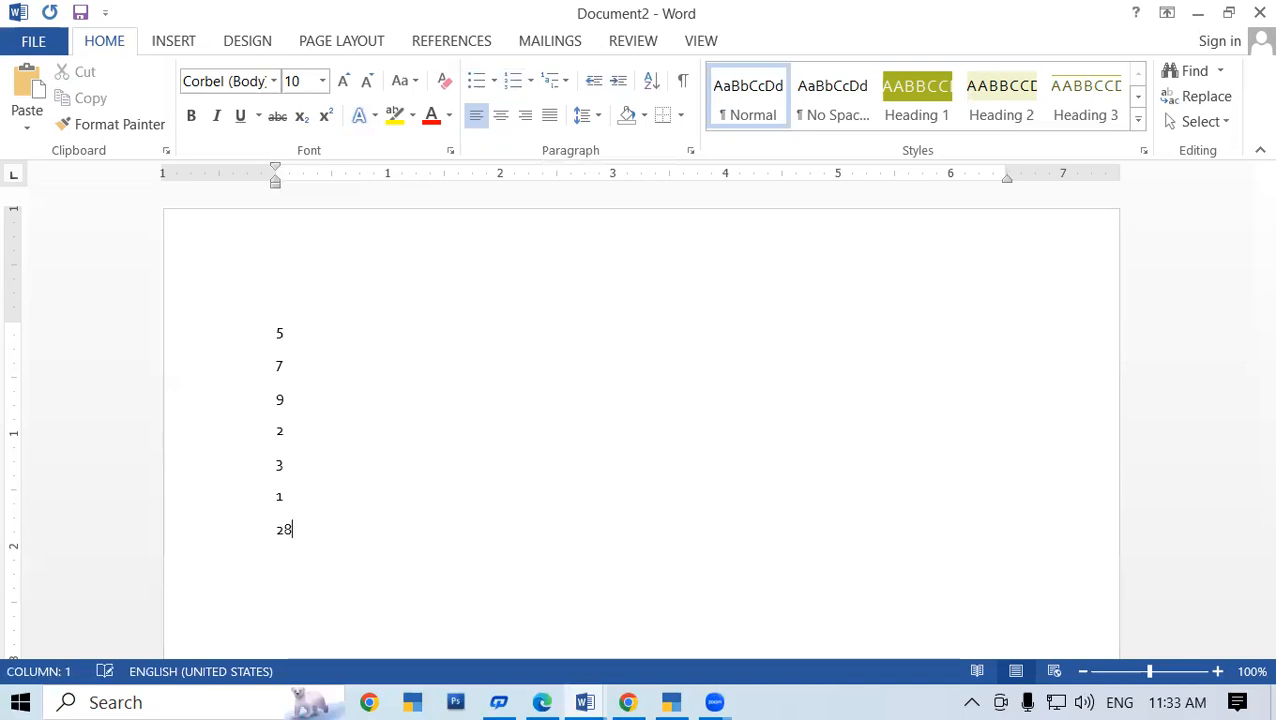
pyautogui.press('BackSpace')
pyautogui.press('BackSpace')
pyautogui.write('6')
pyautogui.press('Return')
pyautogui.write('8')
pyautogui.press('Return')
pyautogui.write('4')
pyautogui.press('Return')
pyautogui.write('1')
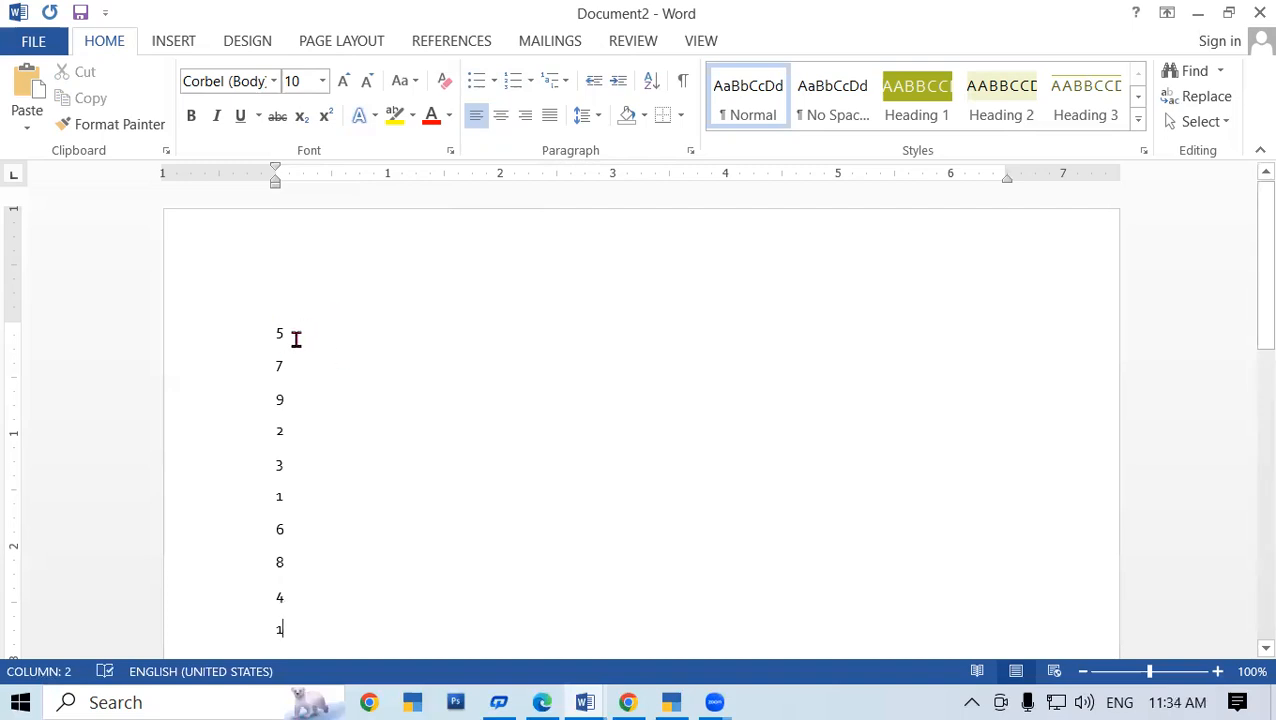
# Sort the first nine numbers of the list by paragraph as numbers in descending order
pyautogui.moveTo(276, 325); pyautogui.dragTo(284, 605)
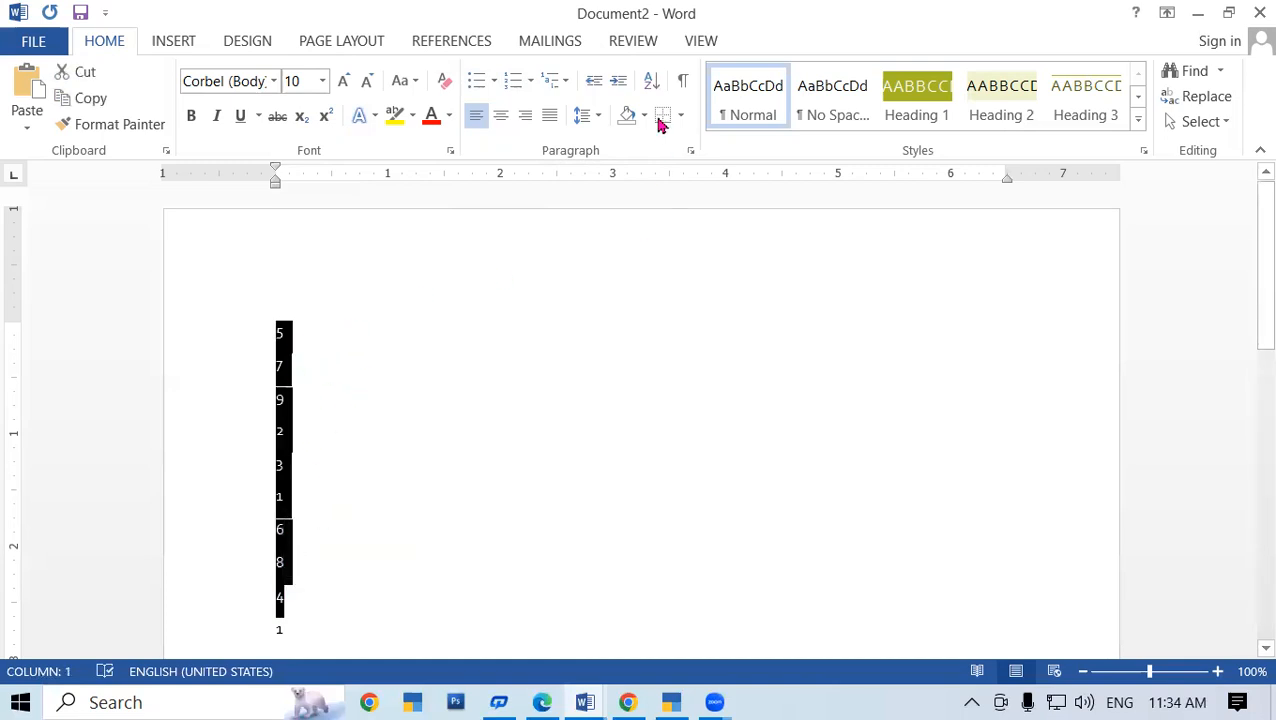
pyautogui.click(651, 82)
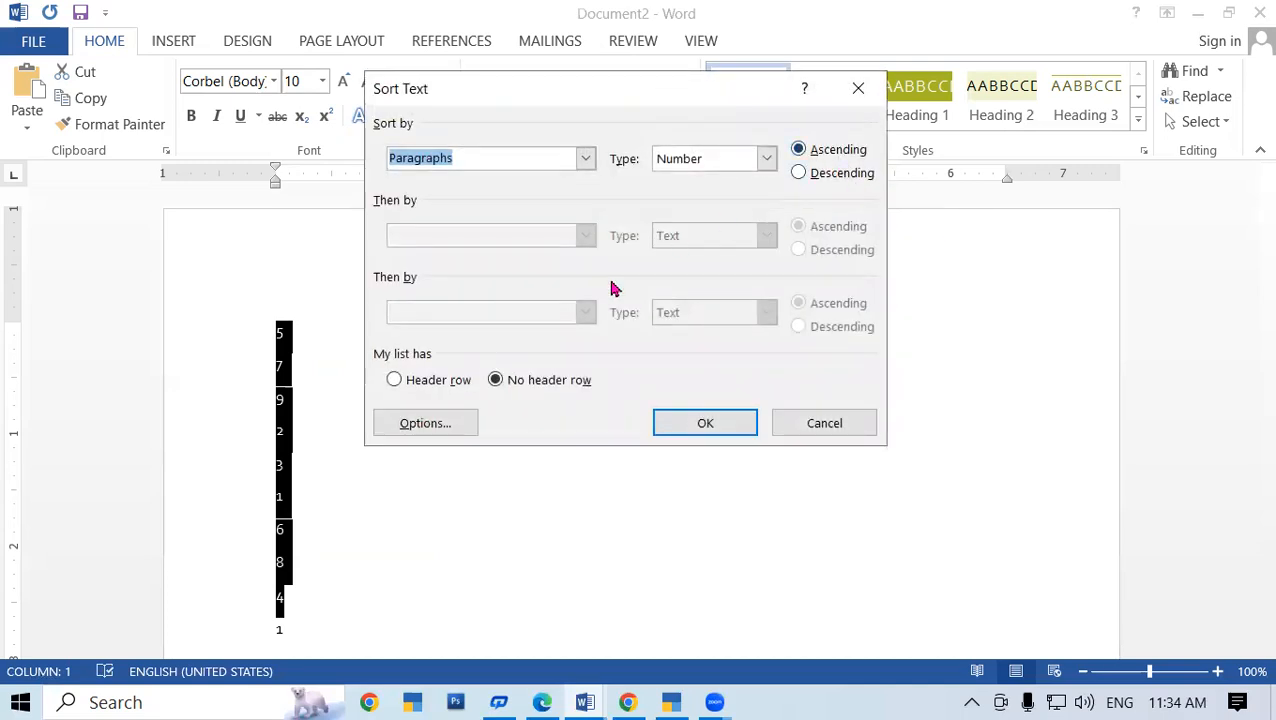
pyautogui.click(798, 174)
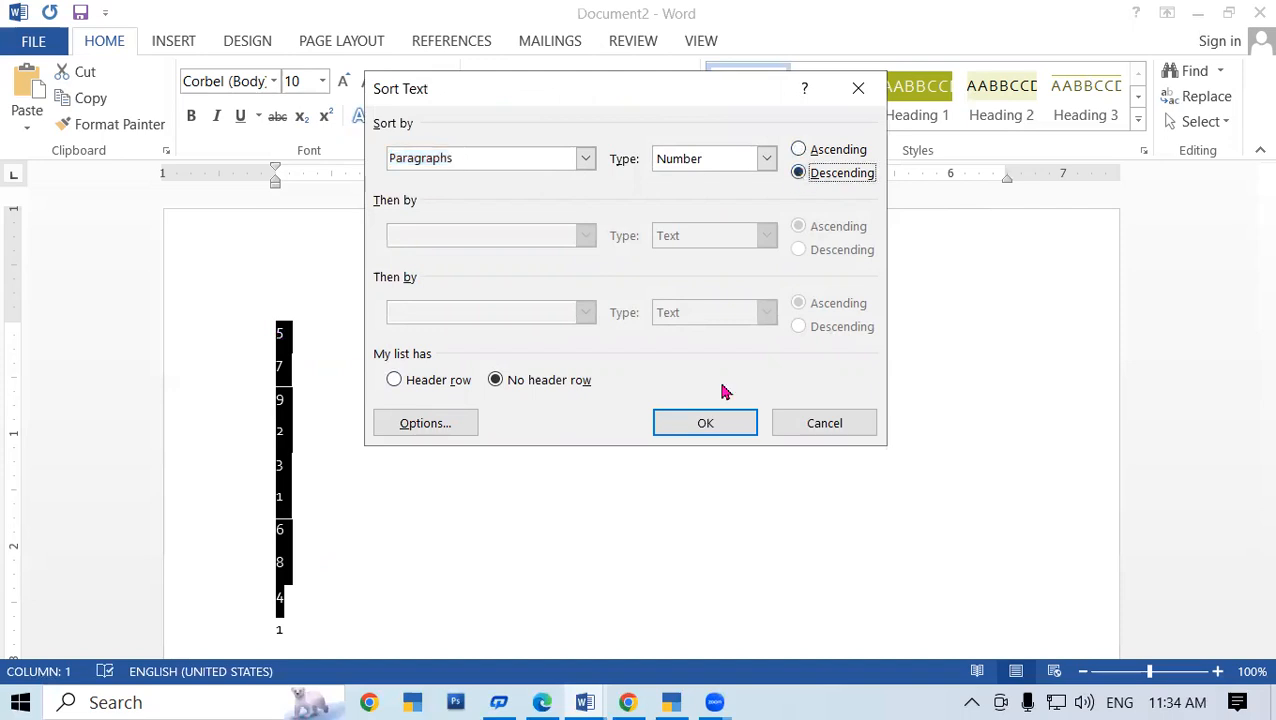
pyautogui.click(718, 424)
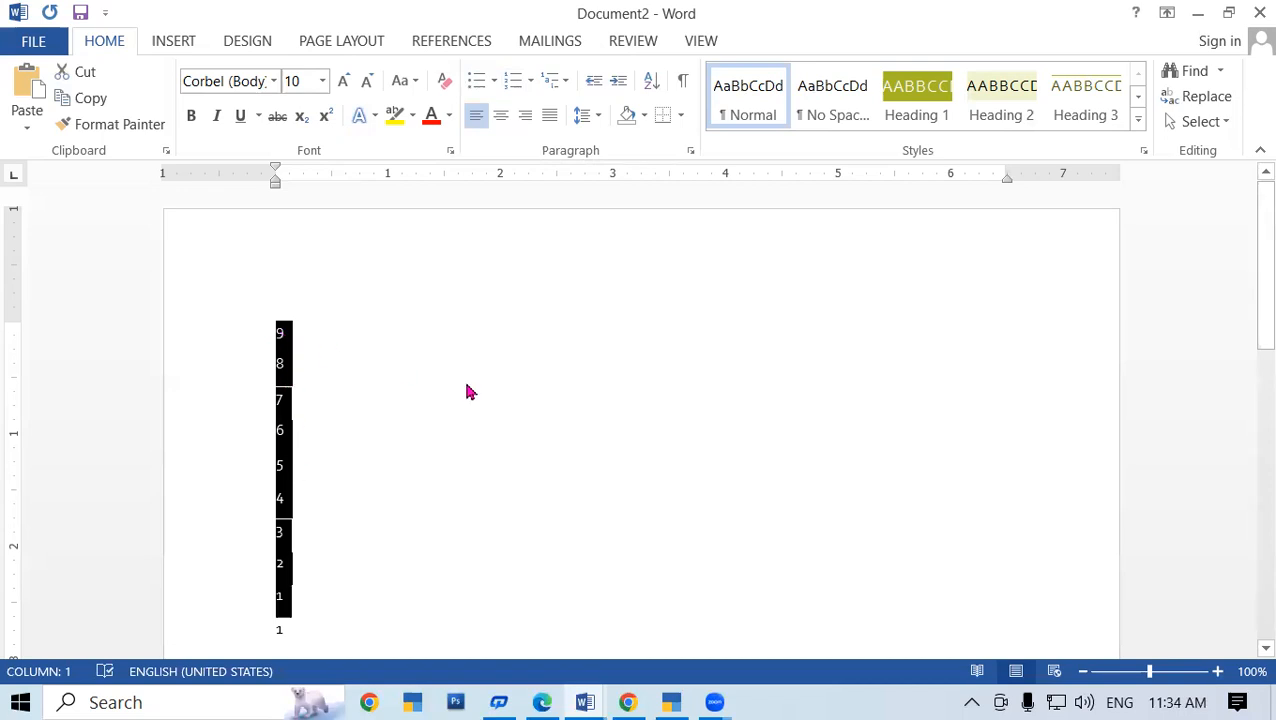
# Enlarge the nine sorted numbers to font size 26
pyautogui.hotkey('ctrl', 'shift', '.')
pyautogui.hotkey('ctrl', 'shift', '.')
pyautogui.hotkey('ctrl', 'shift', '.')
pyautogui.hotkey('ctrl', 'shift', '.')
pyautogui.hotkey('ctrl', 'shift', '.')
pyautogui.hotkey('ctrl', 'shift', '.')
pyautogui.hotkey('ctrl', 'shift', '.')
pyautogui.hotkey('ctrl', 'shift', '.')
pyautogui.hotkey('ctrl', 'shift', '.')
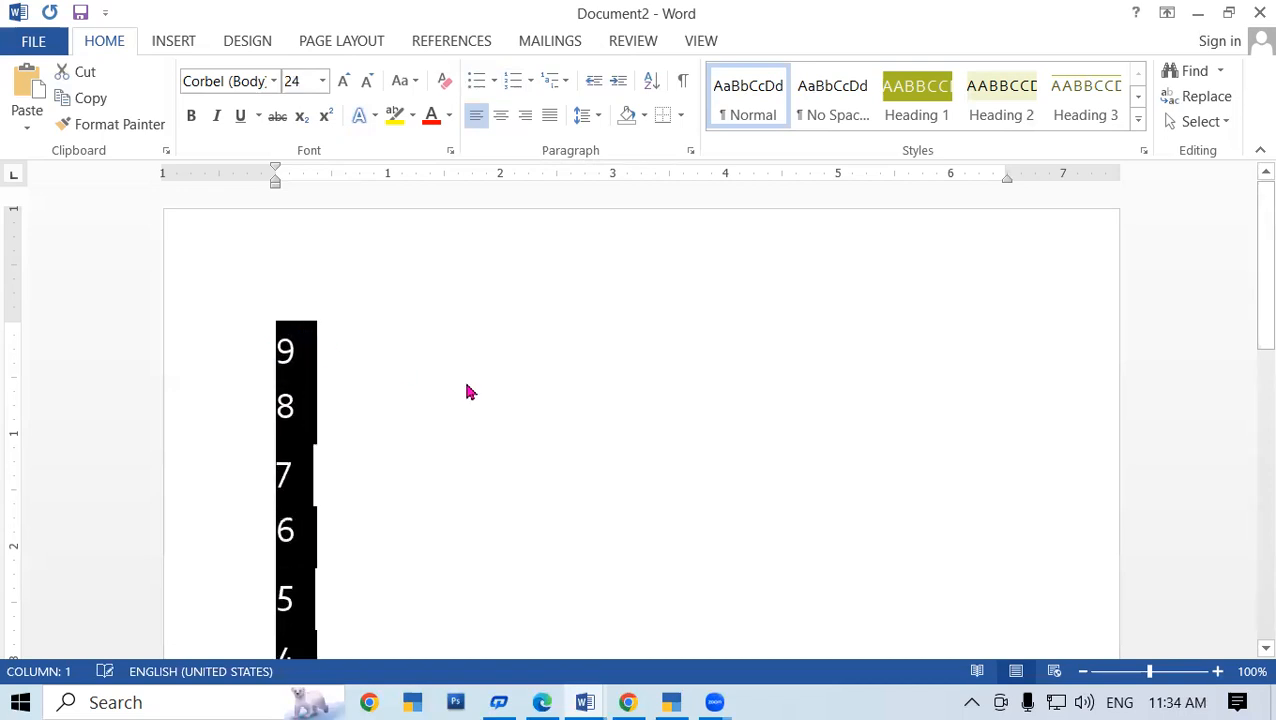
pyautogui.scroll(-2, 493, 410)
pyautogui.scroll(2, 490, 416)
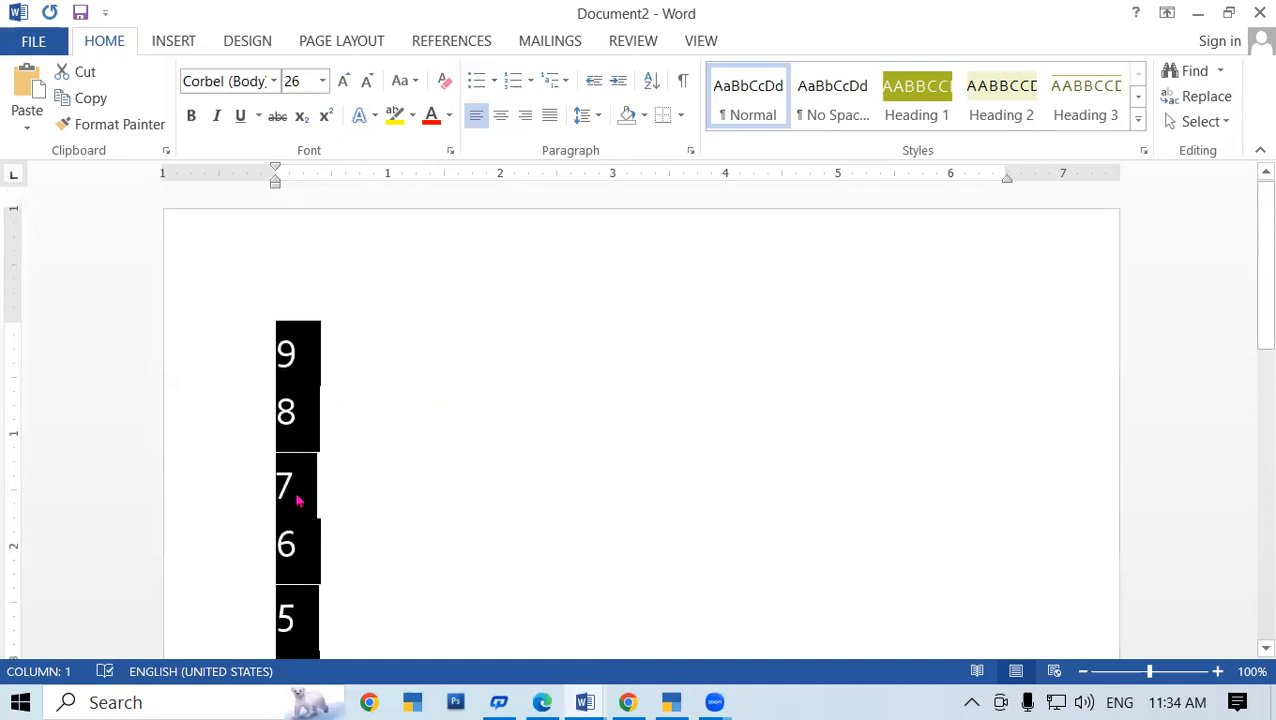
pyautogui.scroll(-2, 299, 496)
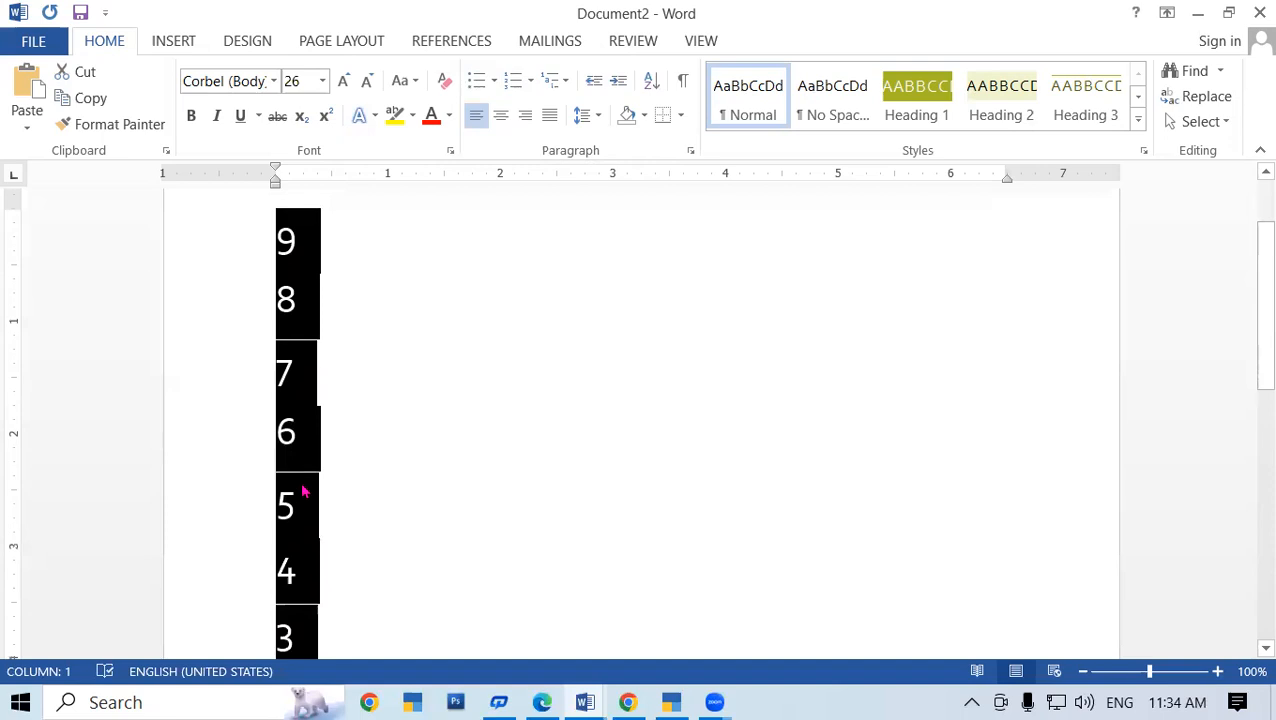
pyautogui.scroll(2, 450, 487)
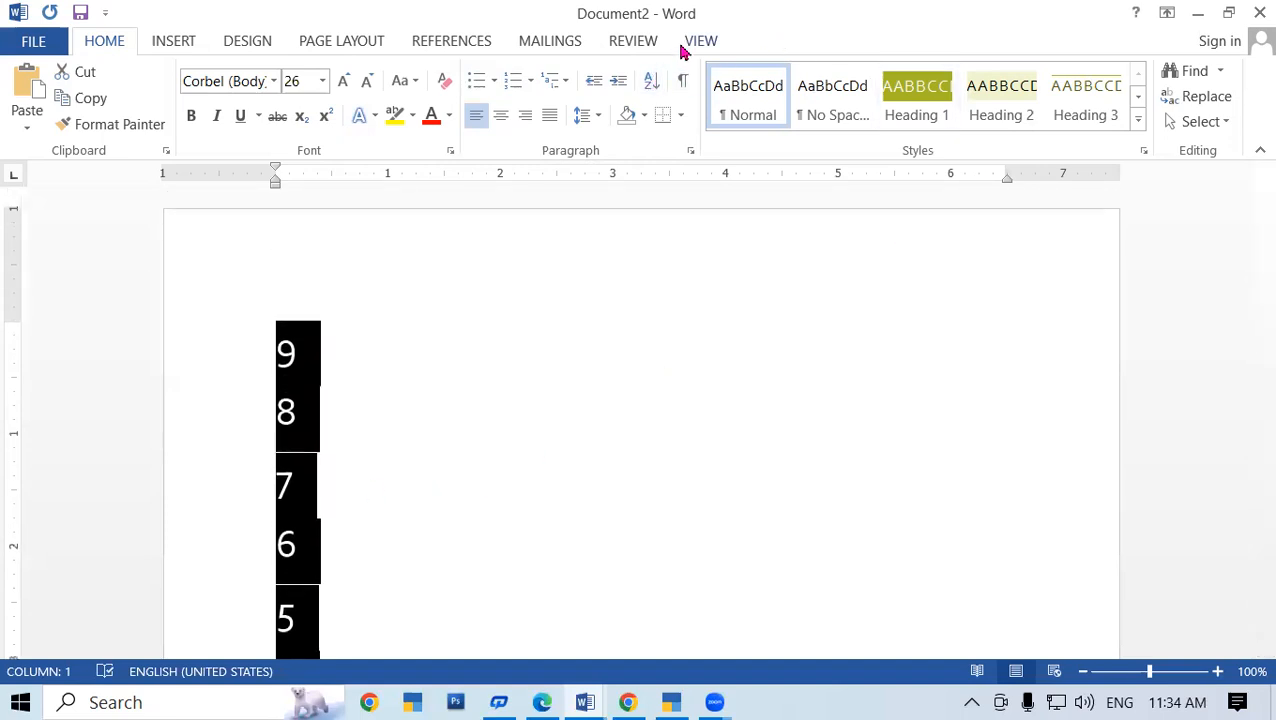
# Re-sort the nine selected numbers in ascending order
pyautogui.click(651, 80)
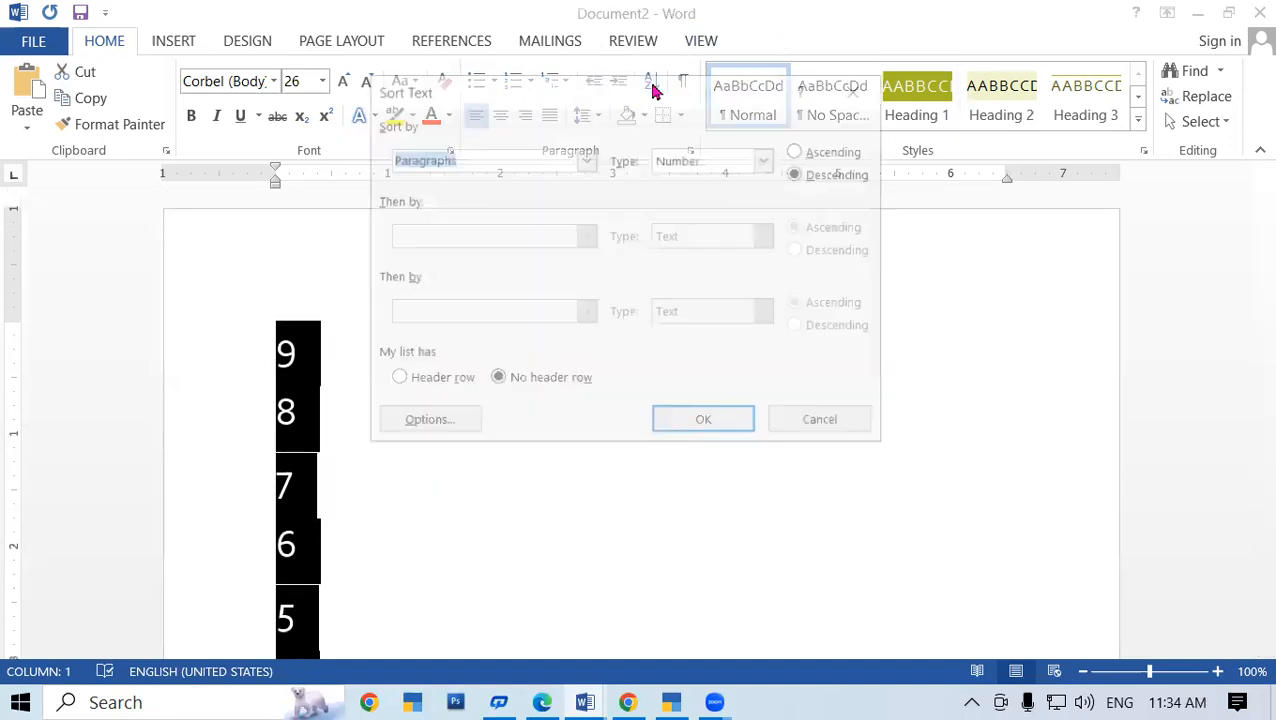
pyautogui.click(797, 149)
pyautogui.click(719, 420)
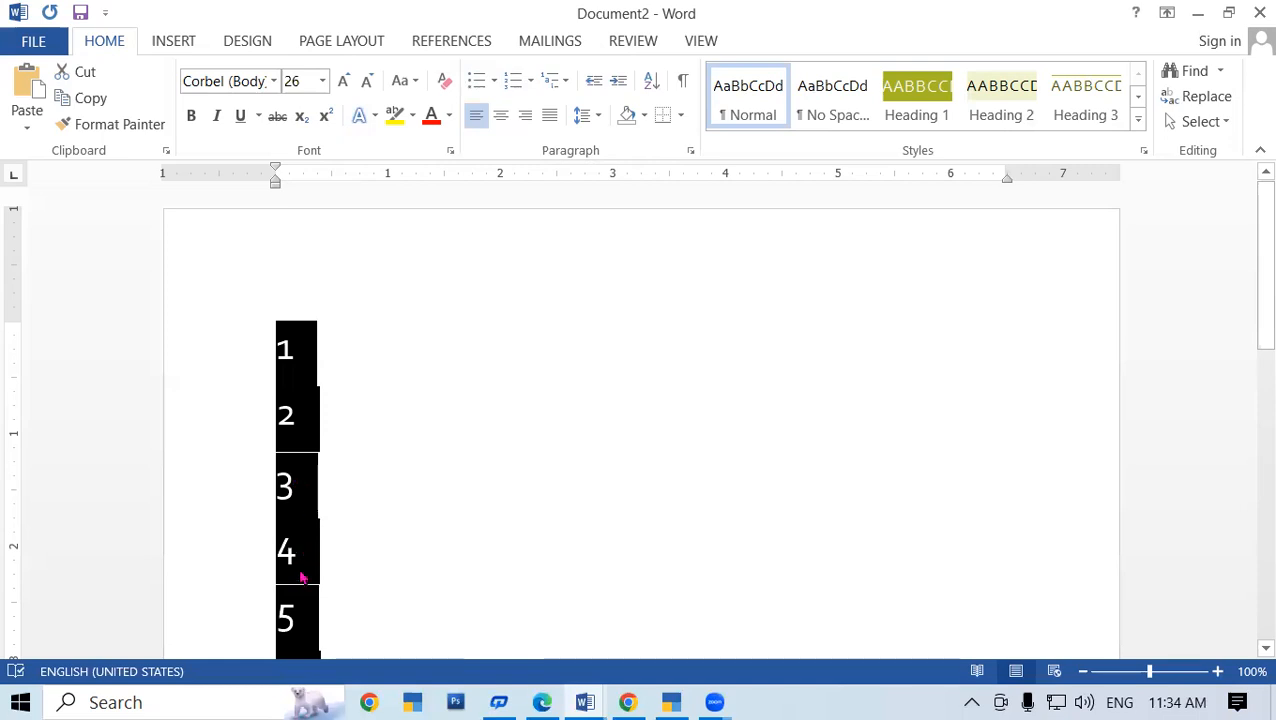
pyautogui.moveTo(1250, 293); pyautogui.dragTo(1250, 334)
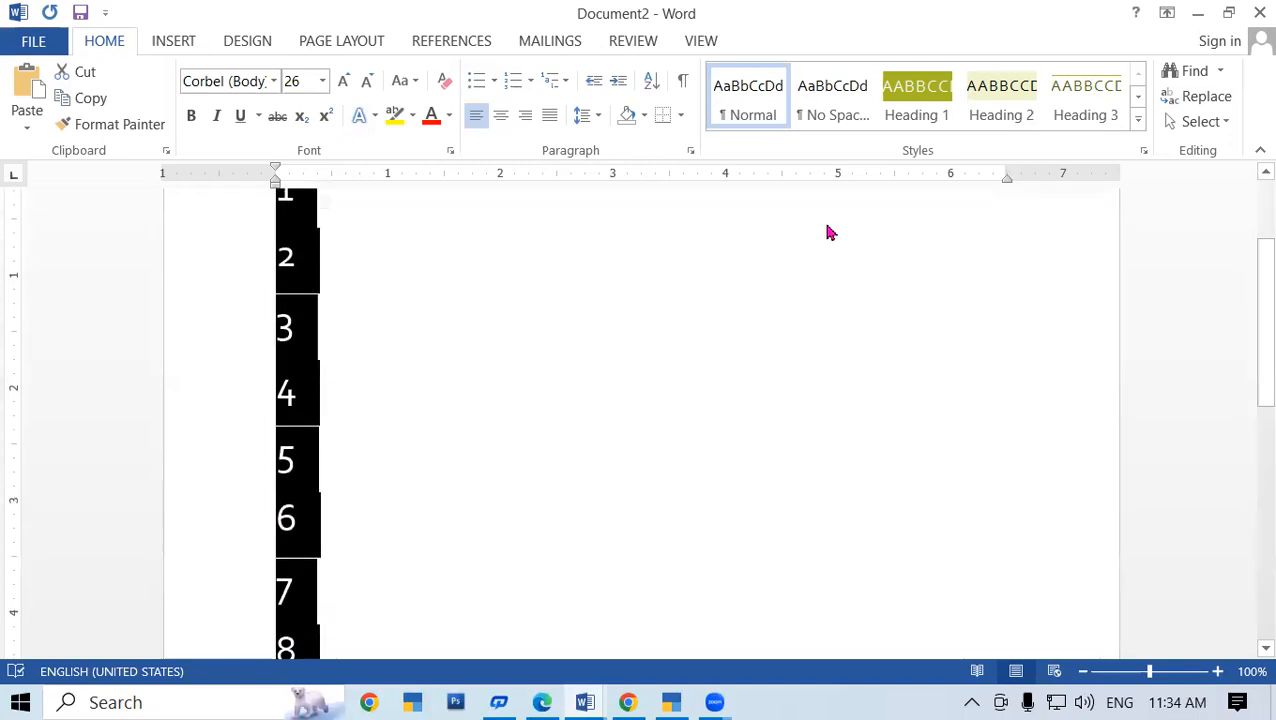
pyautogui.scroll(2, 553, 354)
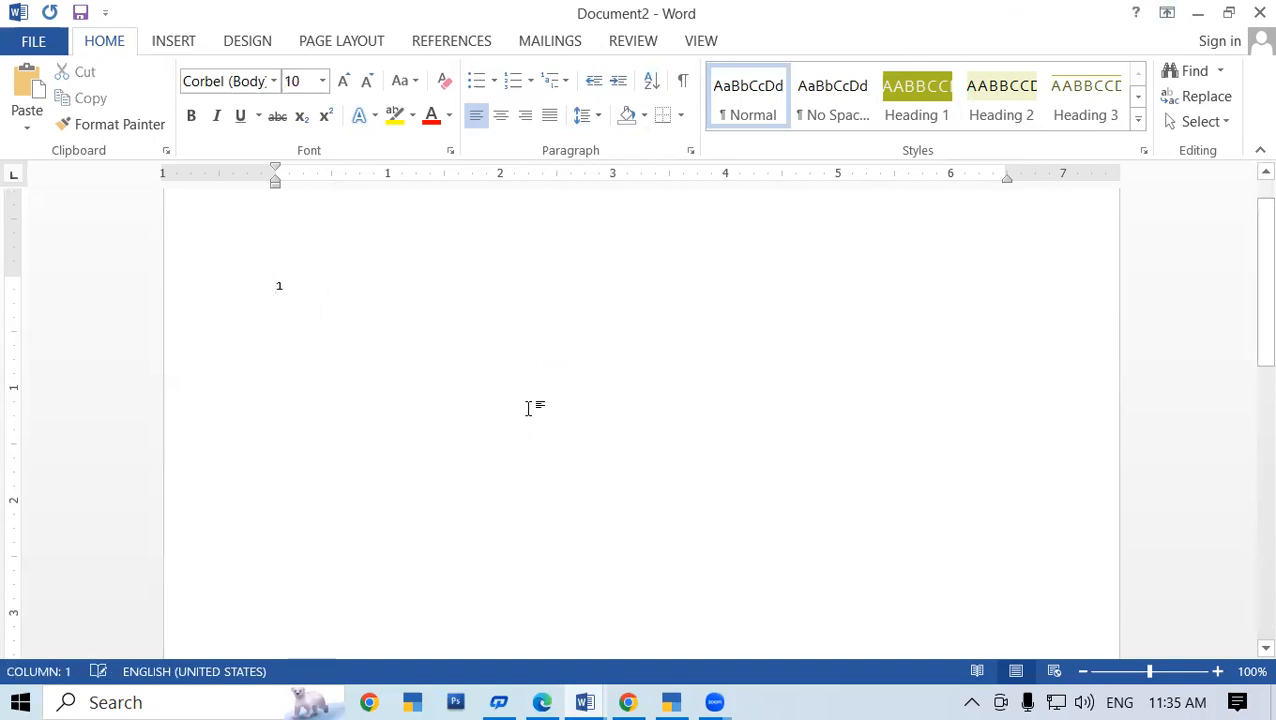
# Replace the numbers with the letters U, D, K, N, A, V, B, S, P, F, E, S, H and M, each on its own line
pyautogui.click(318, 274)
pyautogui.press('BackSpace')
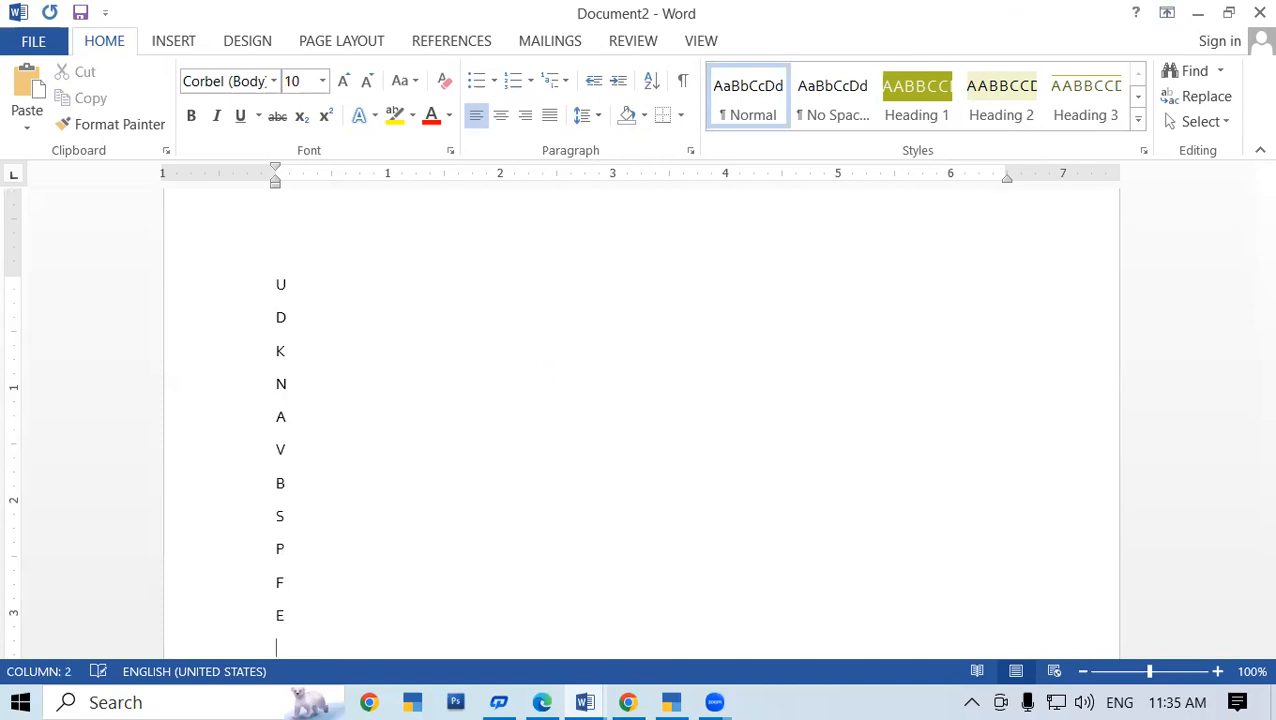
pyautogui.write('S')
pyautogui.press('Return')
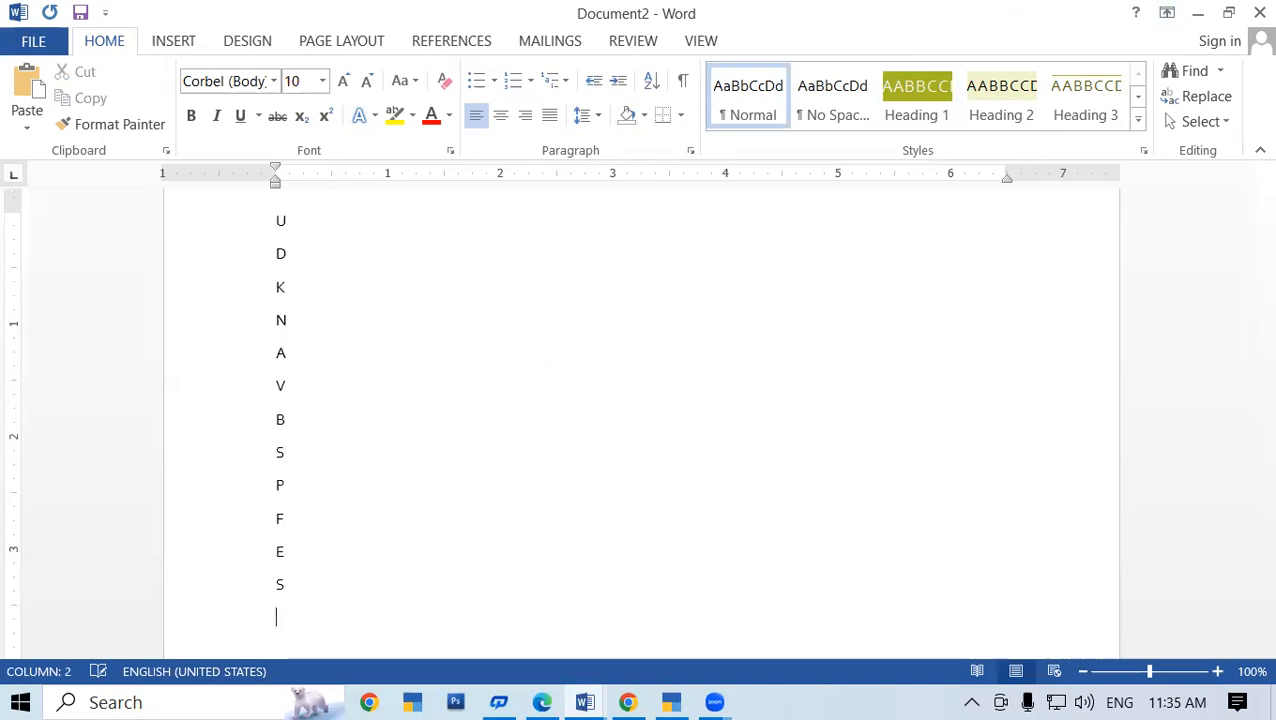
pyautogui.write('H')
pyautogui.press('Return')
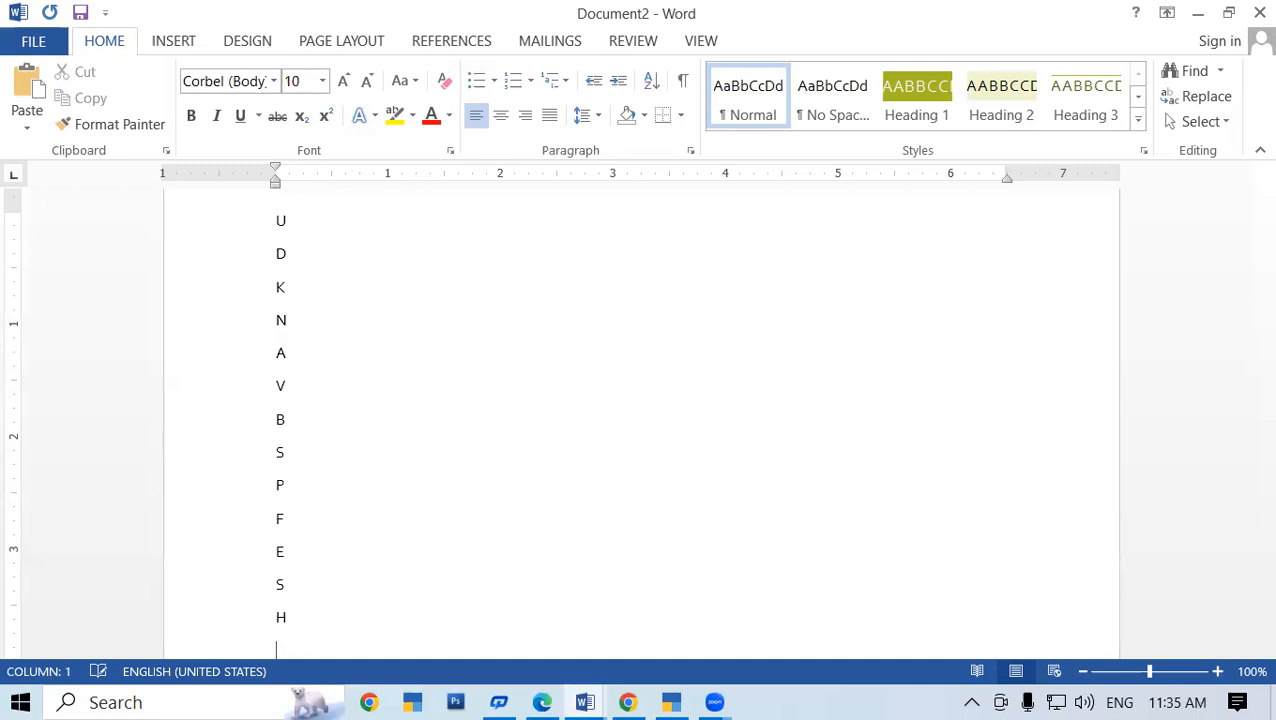
pyautogui.write('M')
pyautogui.press('Return')
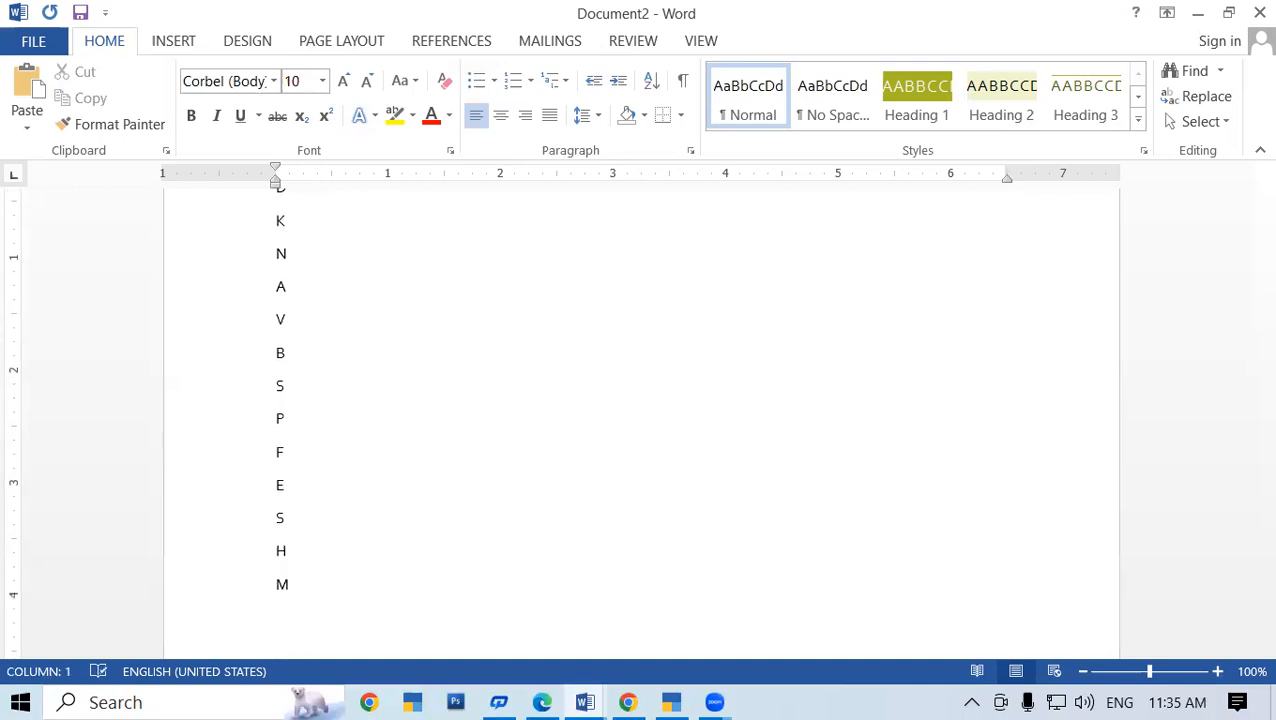
# Sort the whole letter list by paragraph as text in descending order
pyautogui.scroll(3, 1245, 507)
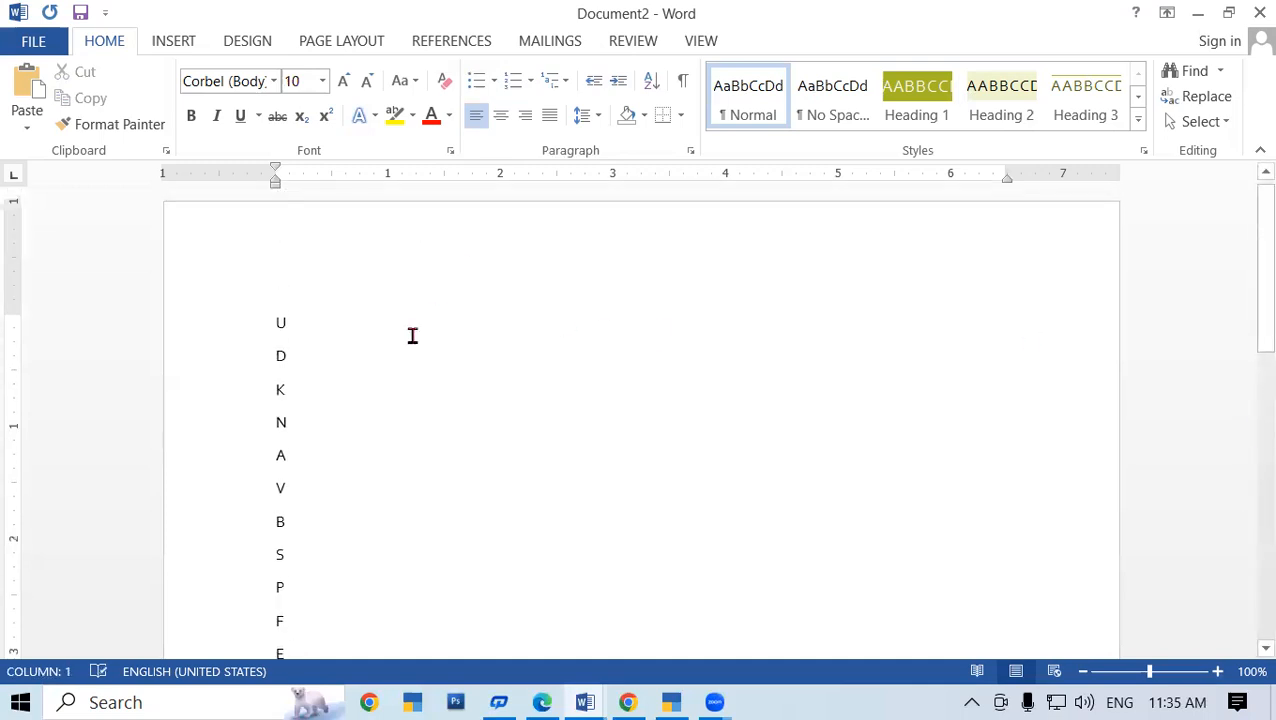
pyautogui.scroll(-2, 273, 370)
pyautogui.scroll(2, 273, 370)
pyautogui.scroll(1, 273, 370)
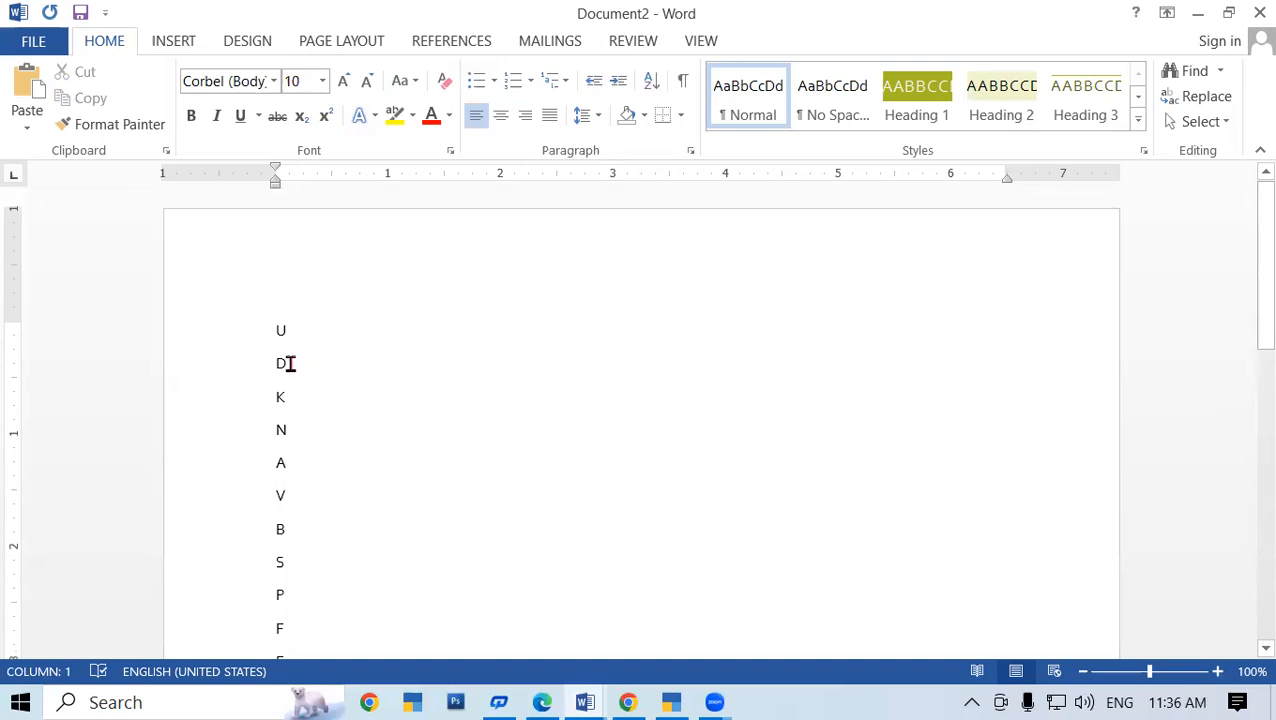
pyautogui.moveTo(272, 321); pyautogui.dragTo(341, 514)
pyautogui.scroll(10, 406, 372)
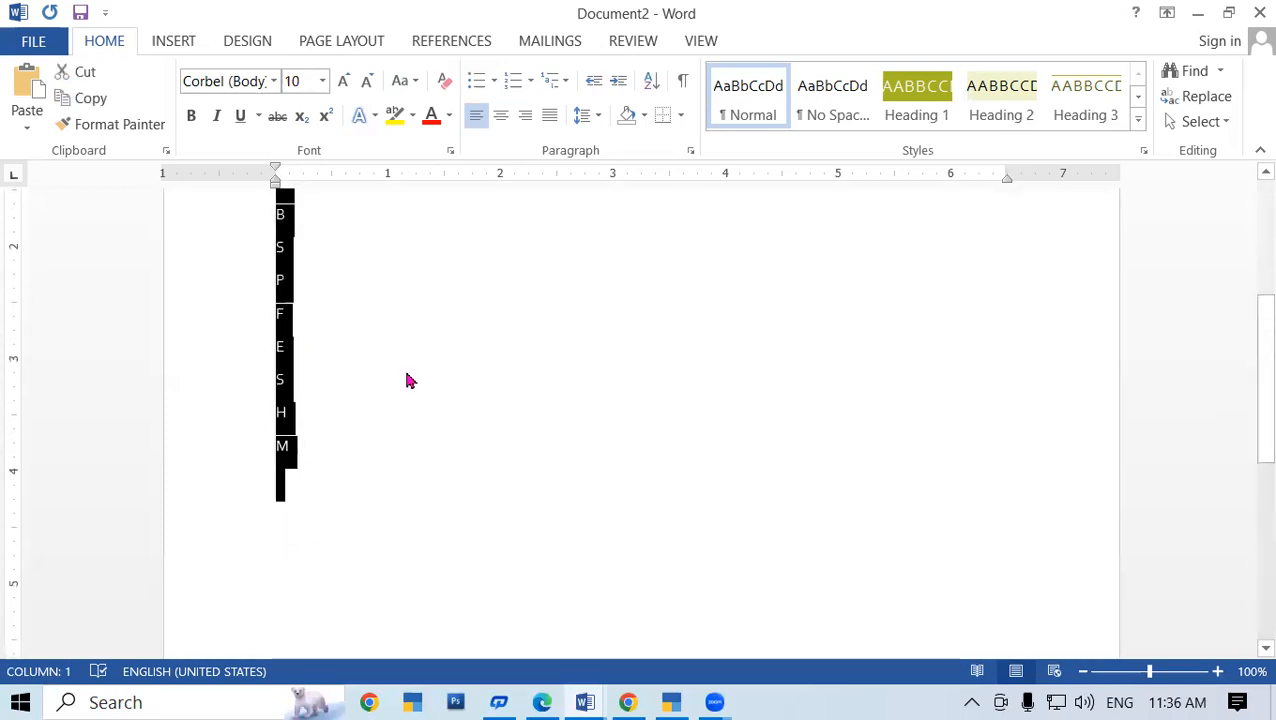
pyautogui.click(651, 85)
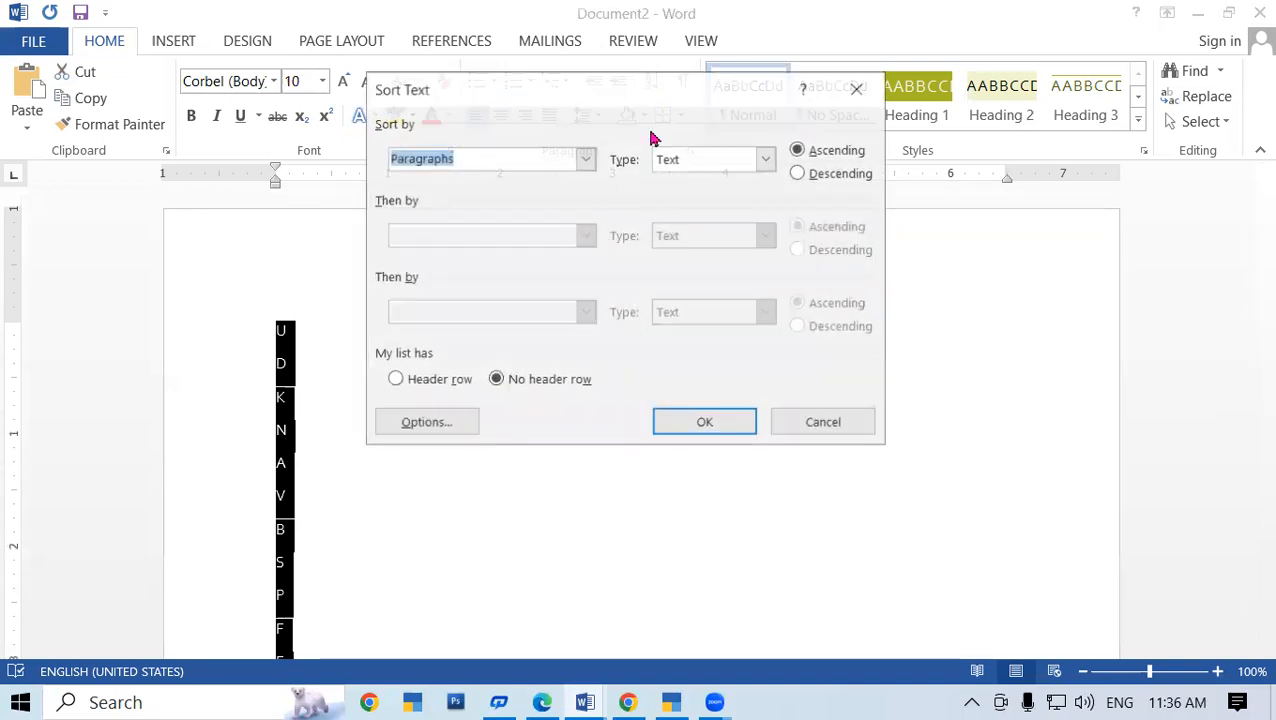
pyautogui.click(800, 173)
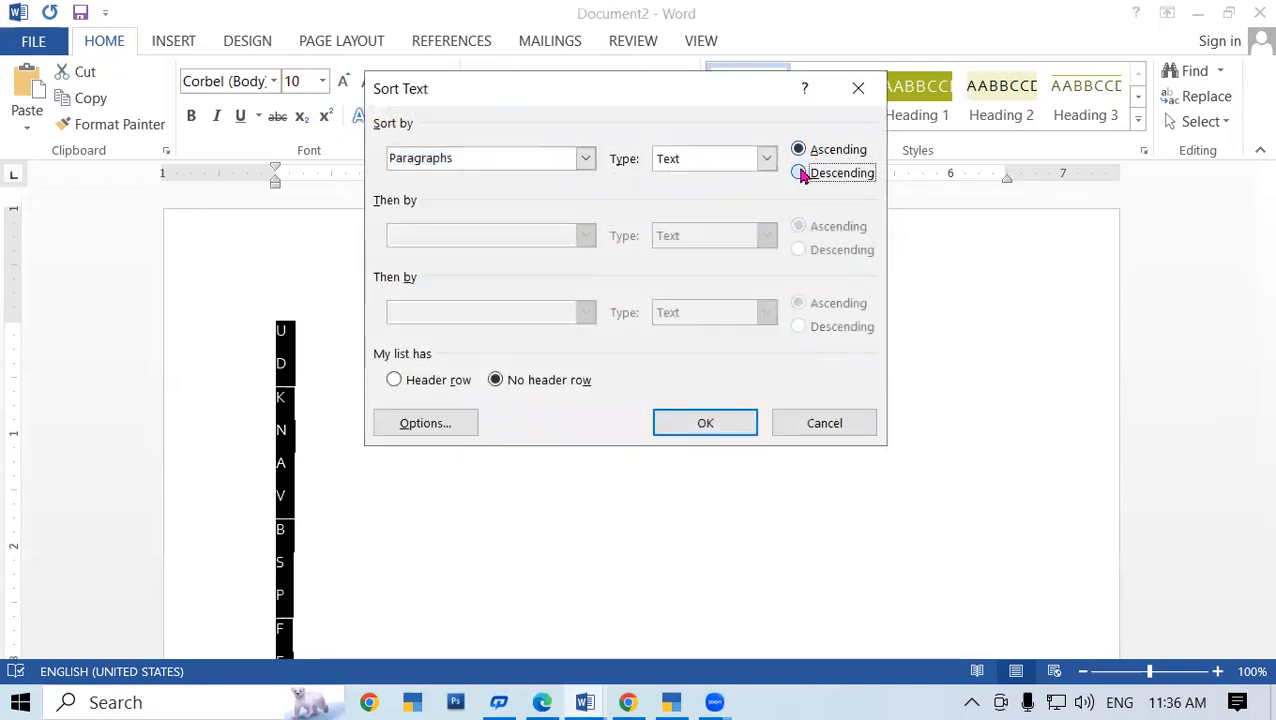
pyautogui.click(706, 430)
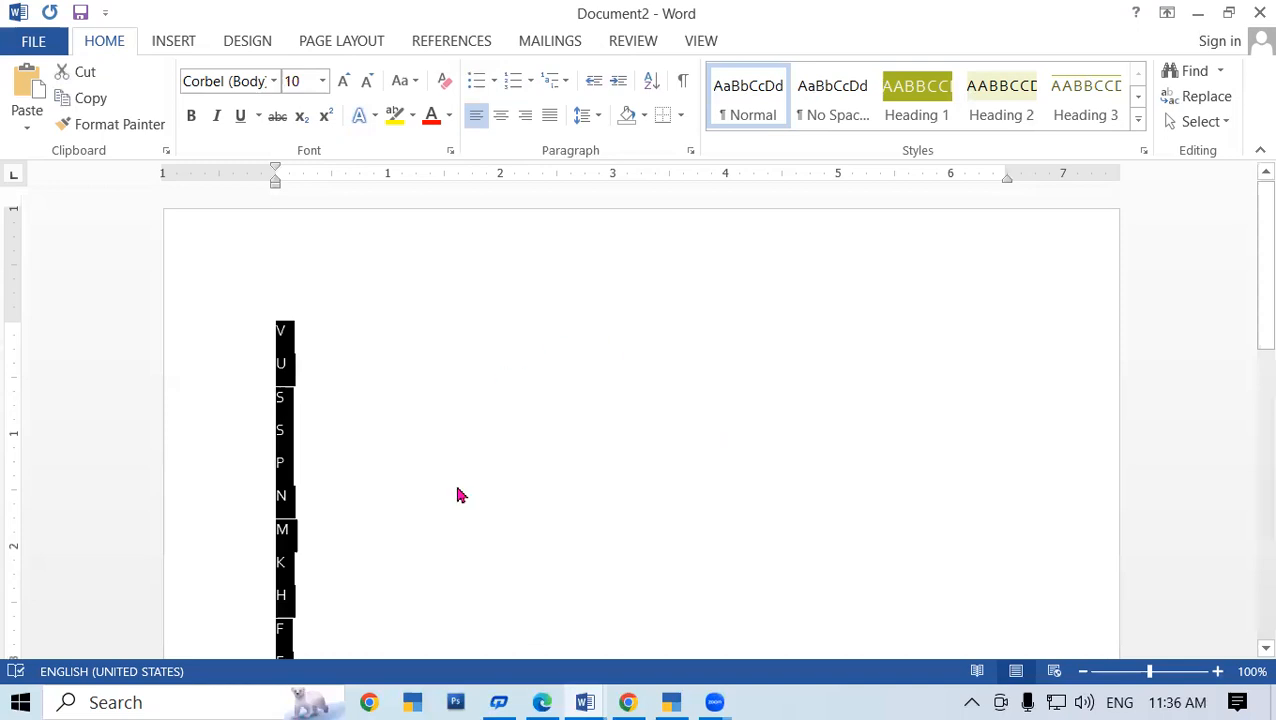
pyautogui.scroll(-3, 632, 407)
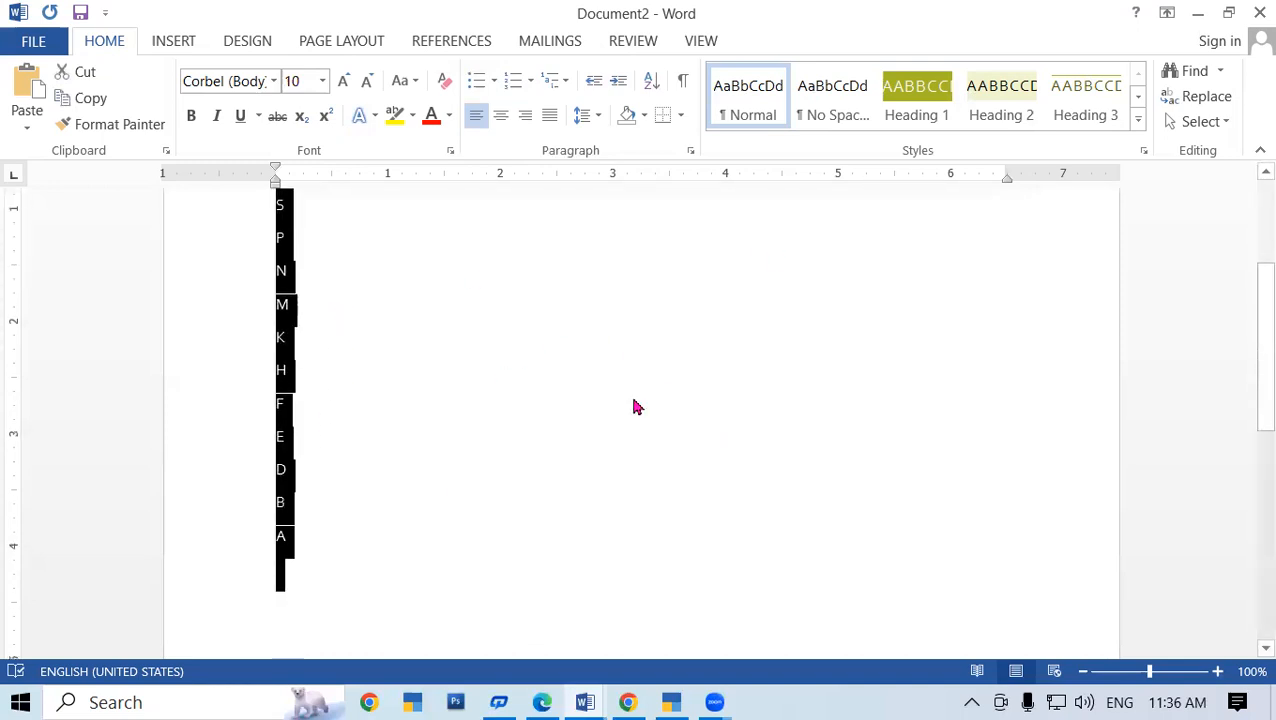
pyautogui.scroll(3, 632, 407)
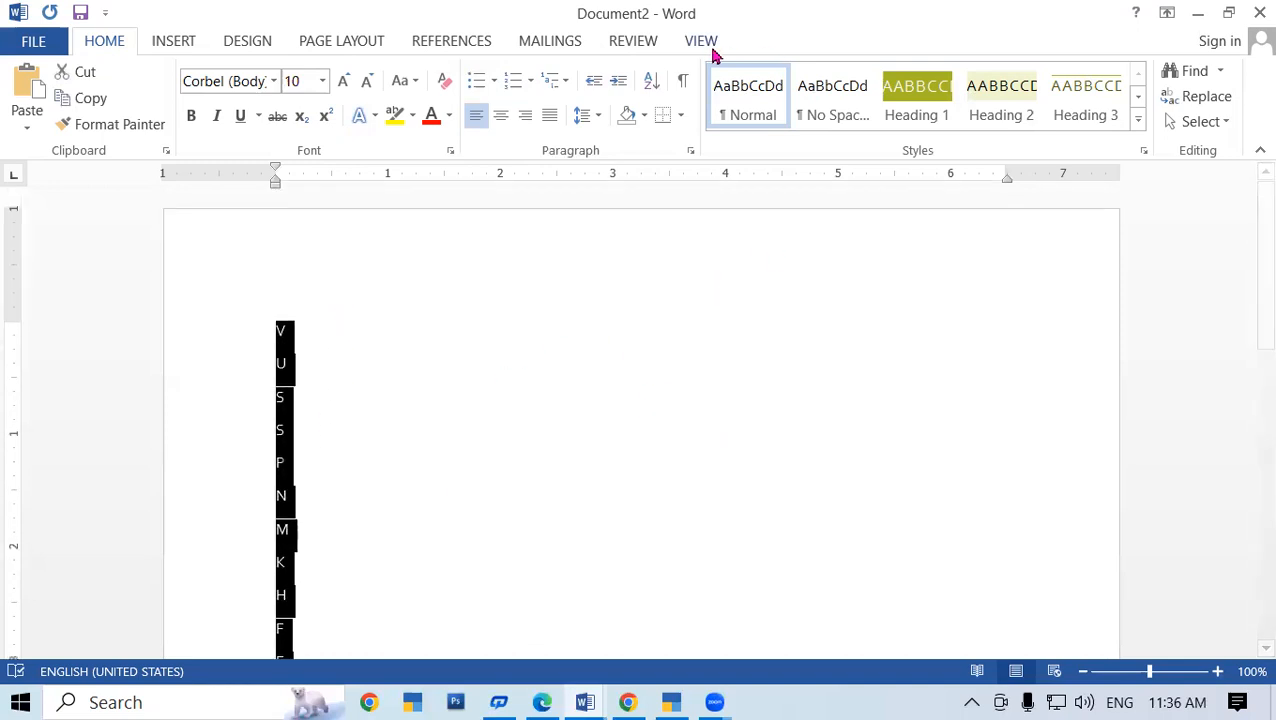
# Re-sort the letter list in ascending alphabetical order
pyautogui.click(651, 80)
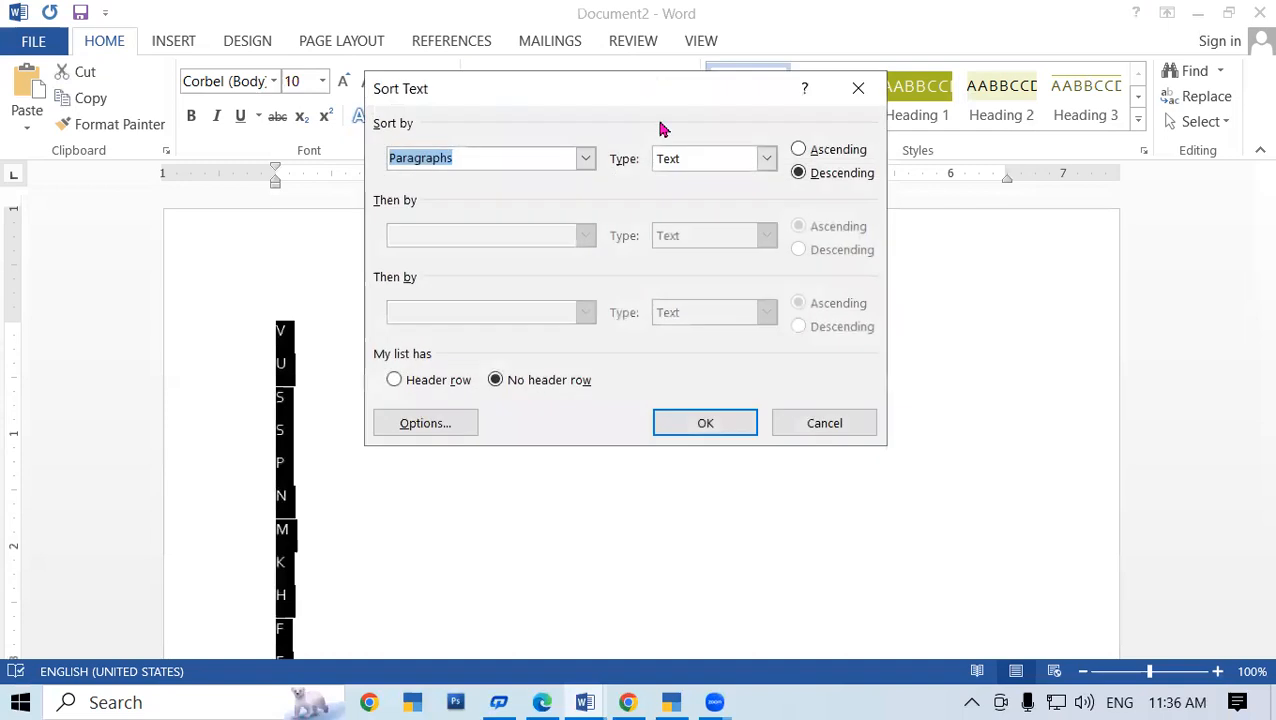
pyautogui.click(799, 150)
pyautogui.click(719, 424)
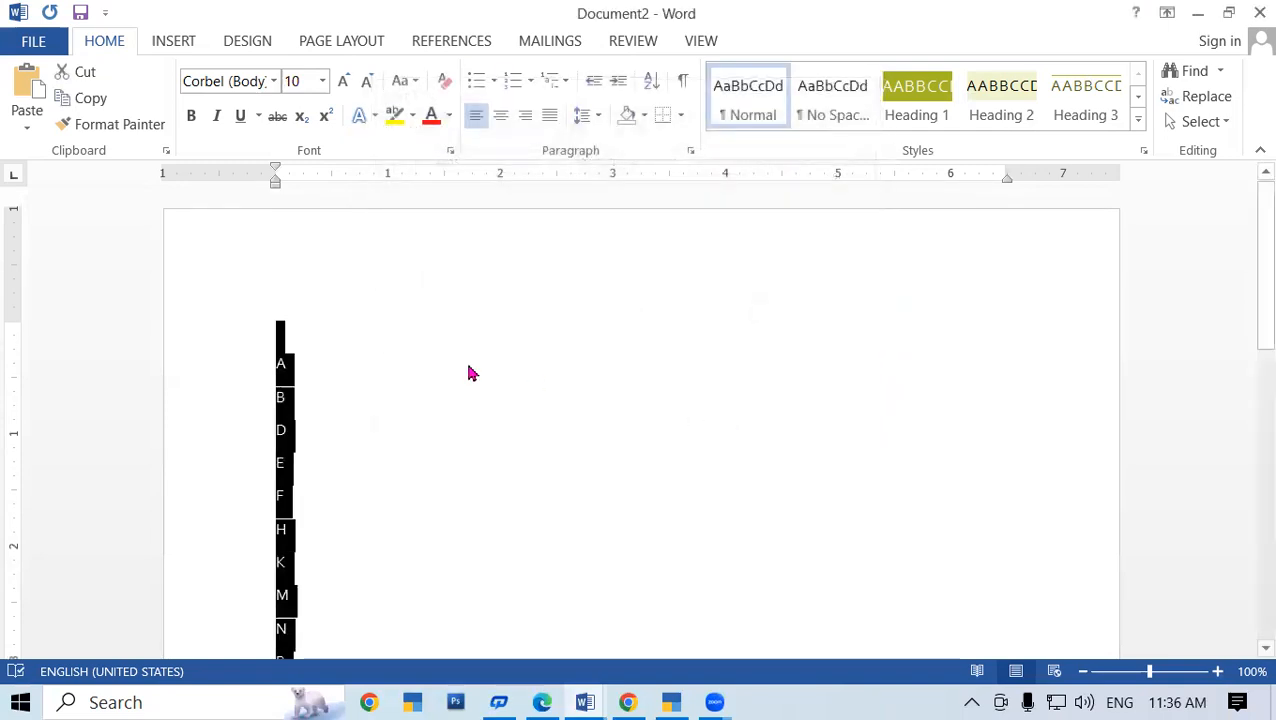
pyautogui.scroll(-2, 470, 370)
pyautogui.click(284, 258)
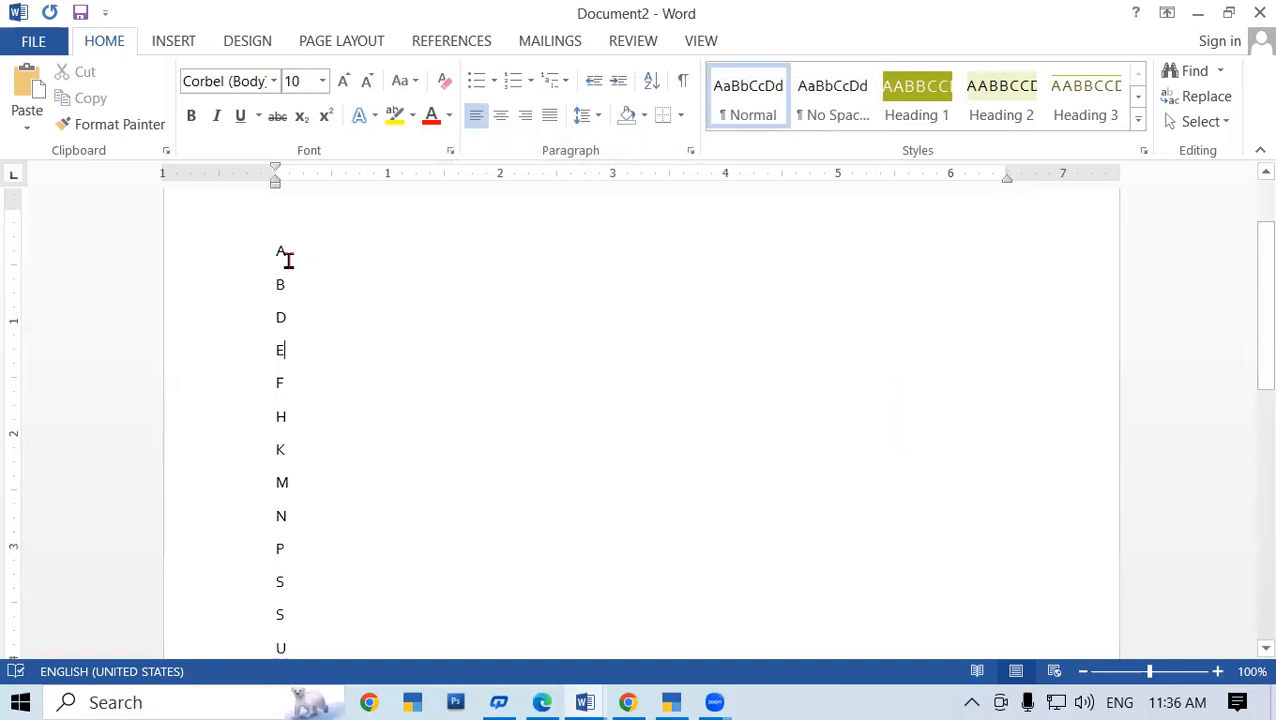
# Enlarge the sorted letters A through V to font size 16 and review their order
pyautogui.scroll(-3, 305, 567)
pyautogui.moveTo(296, 418); pyautogui.dragTo(305, 567)
pyautogui.hotkey('ctrl', ']')
pyautogui.hotkey('ctrl', ']')
pyautogui.hotkey('ctrl', ']')
pyautogui.hotkey('ctrl', ']')
pyautogui.hotkey('ctrl', ']')
pyautogui.hotkey('ctrl', ']')
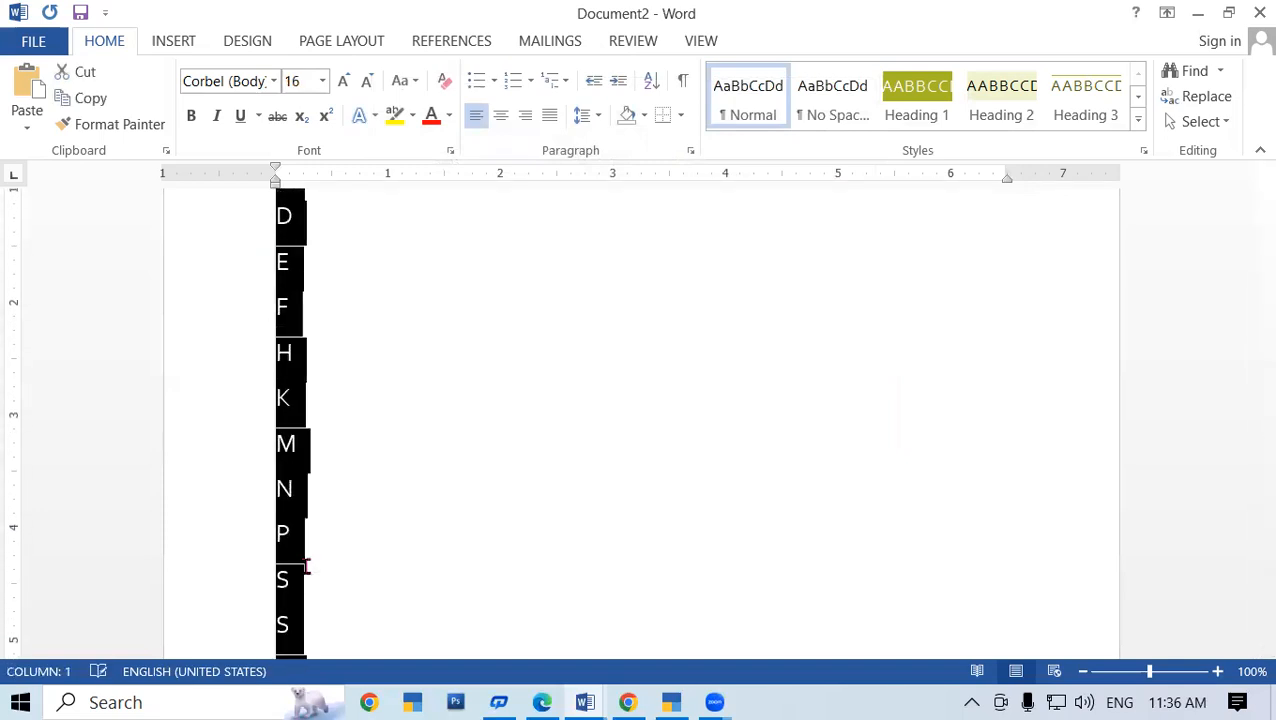
pyautogui.scroll(2, 473, 390)
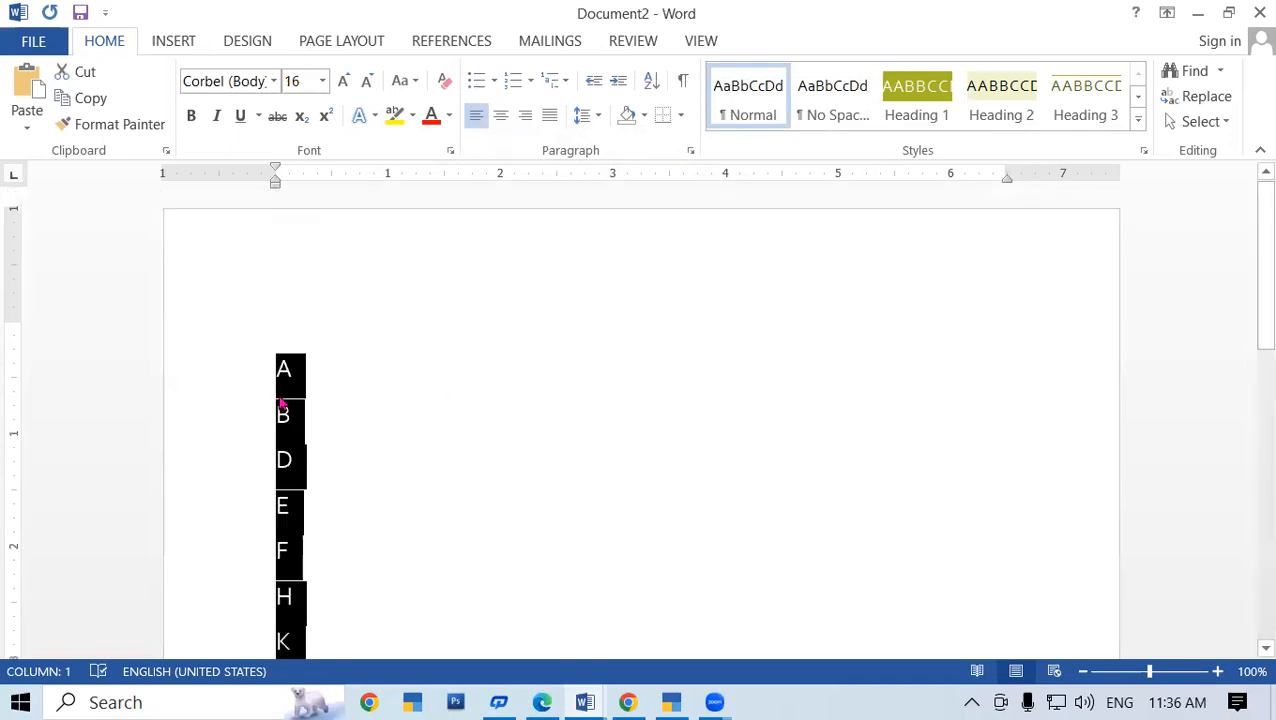
pyautogui.scroll(-1, 307, 428)
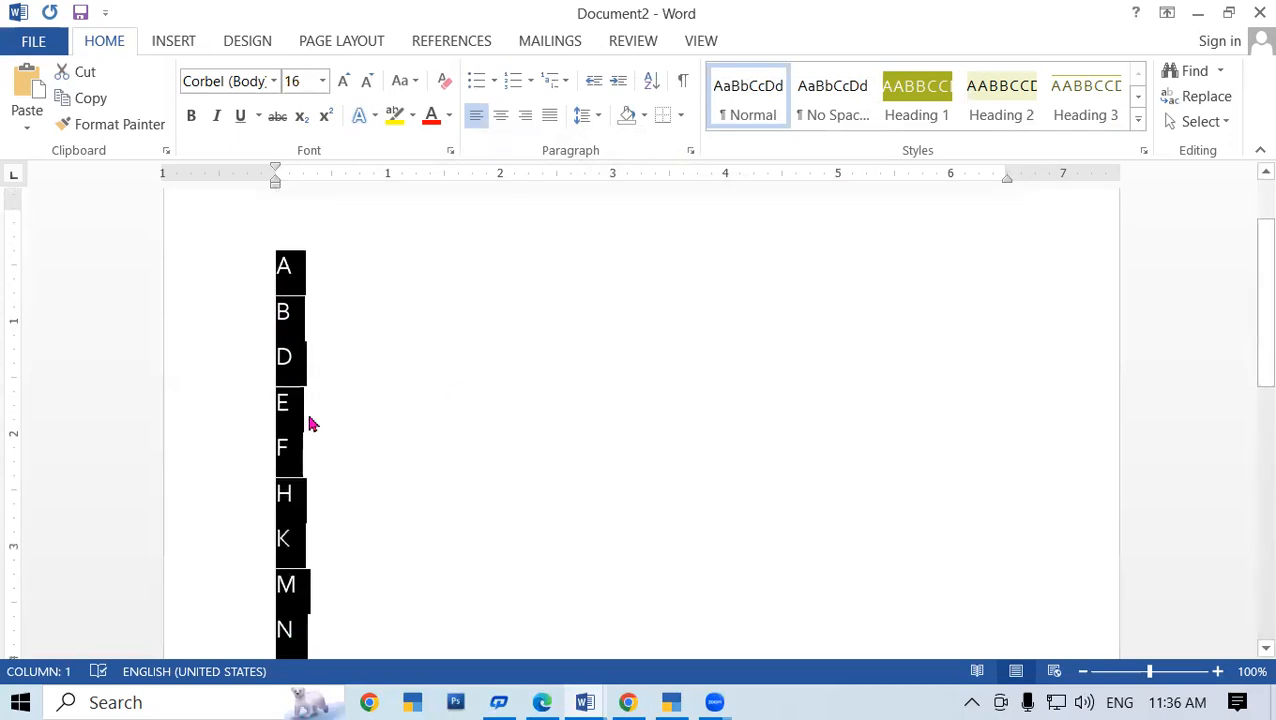
pyautogui.scroll(-2, 270, 442)
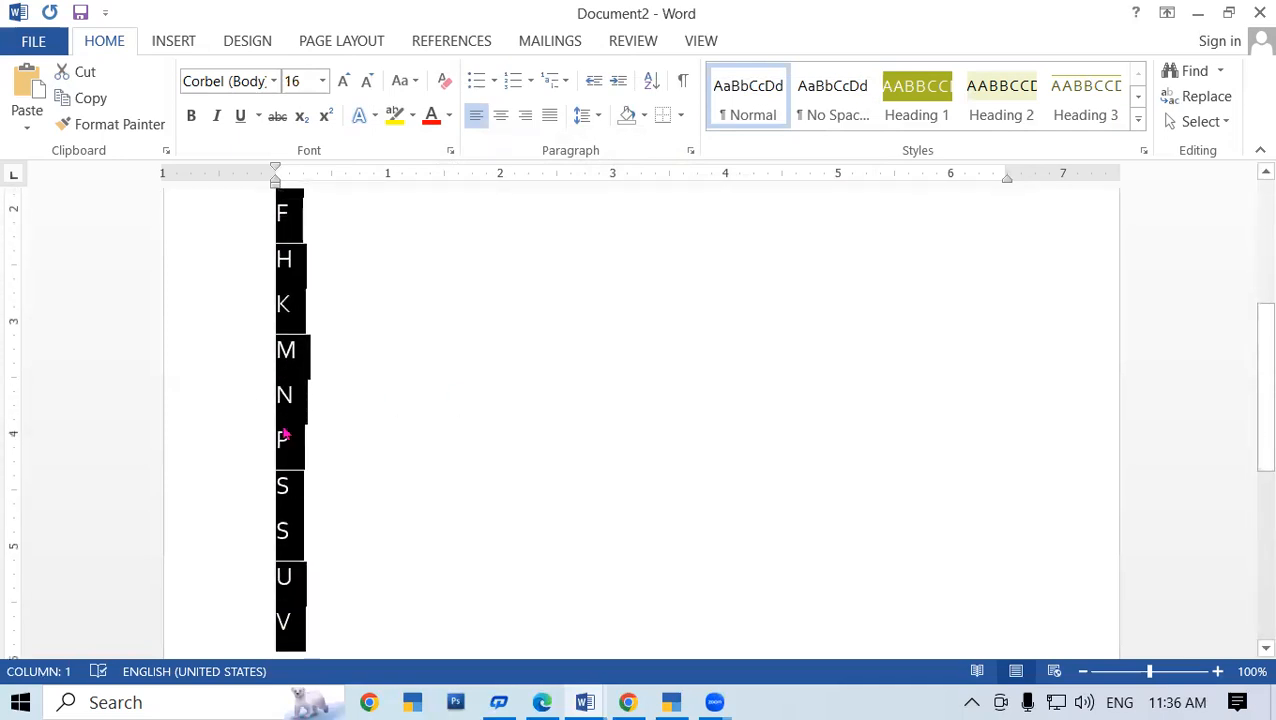
pyautogui.scroll(-2, 282, 435)
pyautogui.scroll(2, 284, 433)
pyautogui.scroll(3, 285, 433)
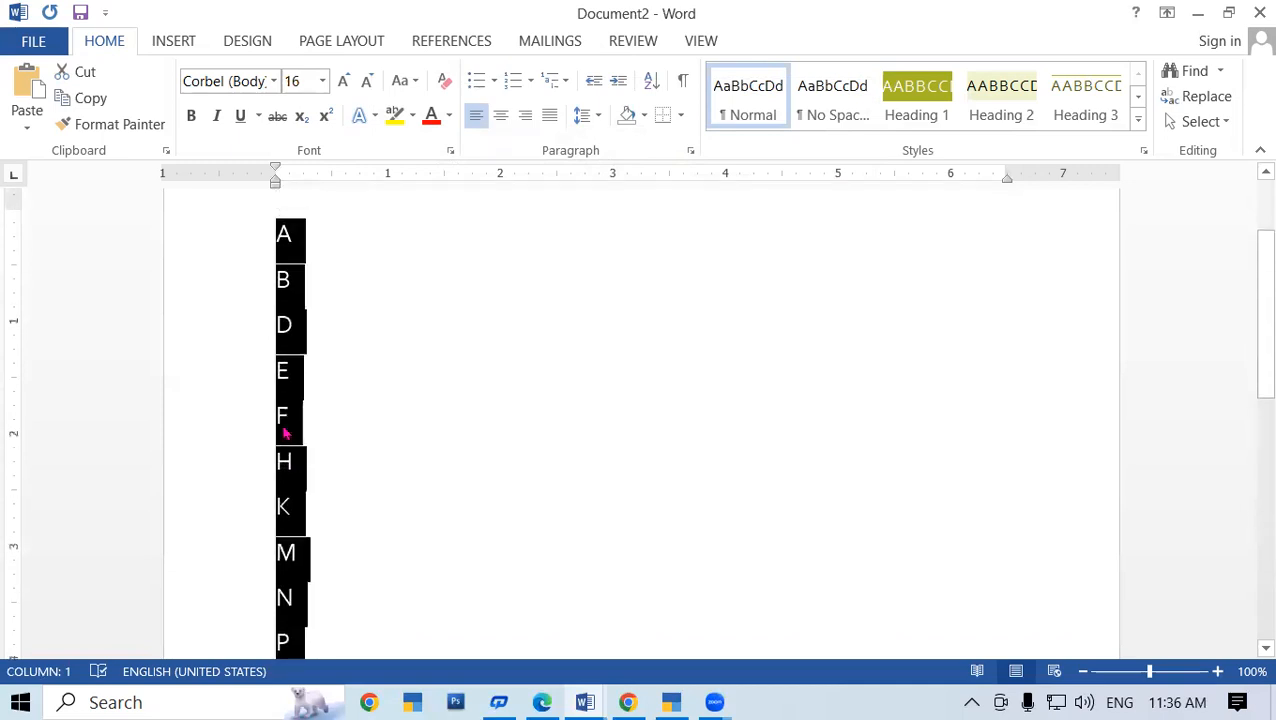
pyautogui.scroll(-1, 285, 433)
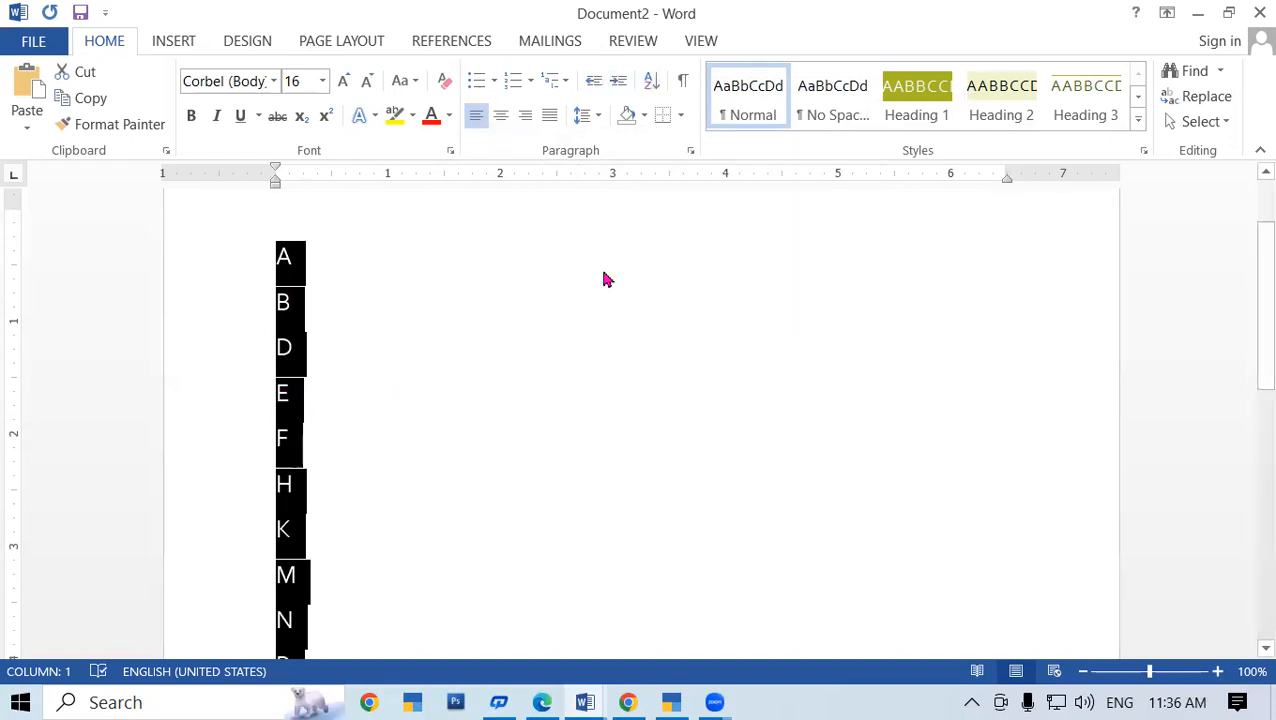
# Delete the letters, and undo the list edits back to the original GIT COMPUTER CENTER lines
pyautogui.press('Delete')
pyautogui.hotkey('ctrl', 'z')
pyautogui.hotkey('ctrl', 'z')
pyautogui.hotkey('ctrl', 'z')
pyautogui.hotkey('ctrl', 'z')
pyautogui.hotkey('ctrl', 'z')
pyautogui.hotkey('ctrl', 'z')
pyautogui.hotkey('ctrl', 'z')
pyautogui.hotkey('ctrl', 'z')
pyautogui.hotkey('ctrl', 'z')
pyautogui.hotkey('ctrl', 'z')
pyautogui.hotkey('ctrl', 'z')
pyautogui.hotkey('ctrl', 'z')
pyautogui.hotkey('ctrl', 'z')
pyautogui.hotkey('ctrl', 'z')
pyautogui.hotkey('ctrl', 'z')
pyautogui.hotkey('ctrl', 'z')
pyautogui.hotkey('ctrl', 'z')
pyautogui.hotkey('ctrl', 'z')
pyautogui.hotkey('ctrl', 'z')
pyautogui.hotkey('ctrl', 'z')
pyautogui.hotkey('ctrl', 'z')
pyautogui.hotkey('ctrl', 'z')
pyautogui.hotkey('ctrl', 'z')
pyautogui.hotkey('ctrl', 'z')
pyautogui.hotkey('ctrl', 'z')
pyautogui.hotkey('ctrl', 'z')
pyautogui.hotkey('ctrl', 'z')
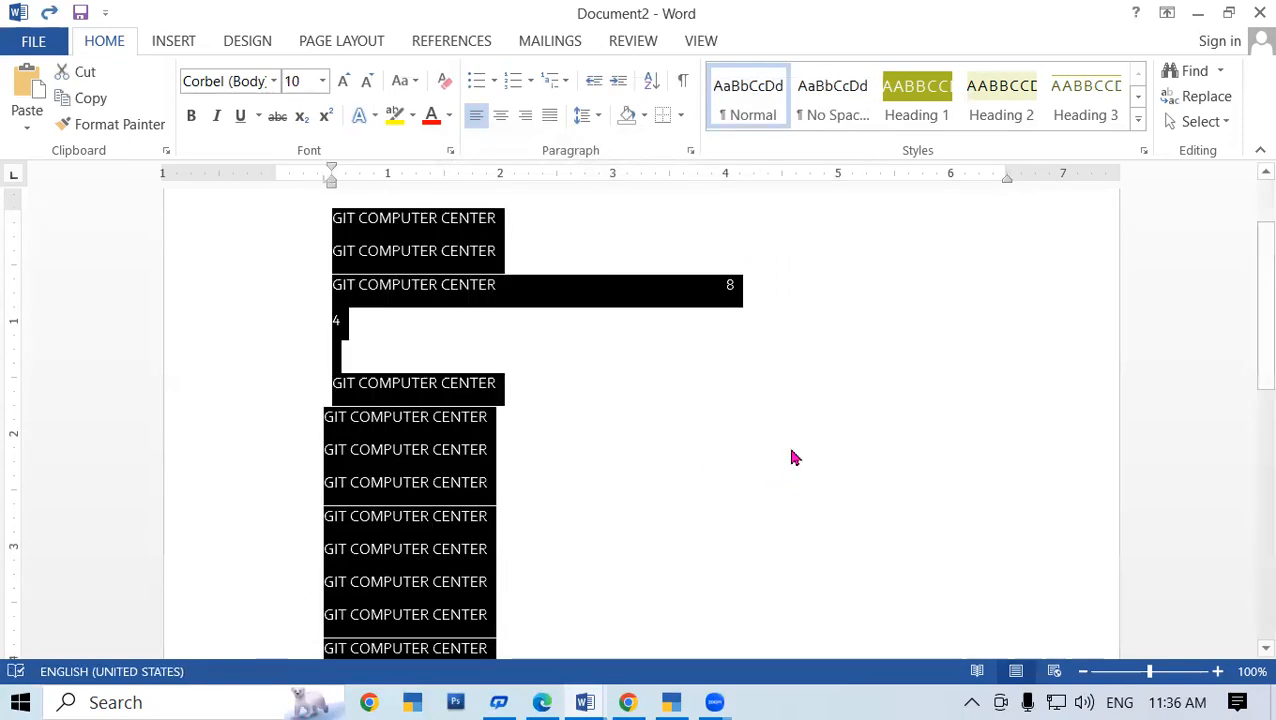
# Undo the addition of 8 and 4 around the third GIT COMPUTER CENTER line
pyautogui.hotkey('ctrl', 'z')
pyautogui.hotkey('ctrl', 'z')
pyautogui.hotkey('ctrl', 'z')
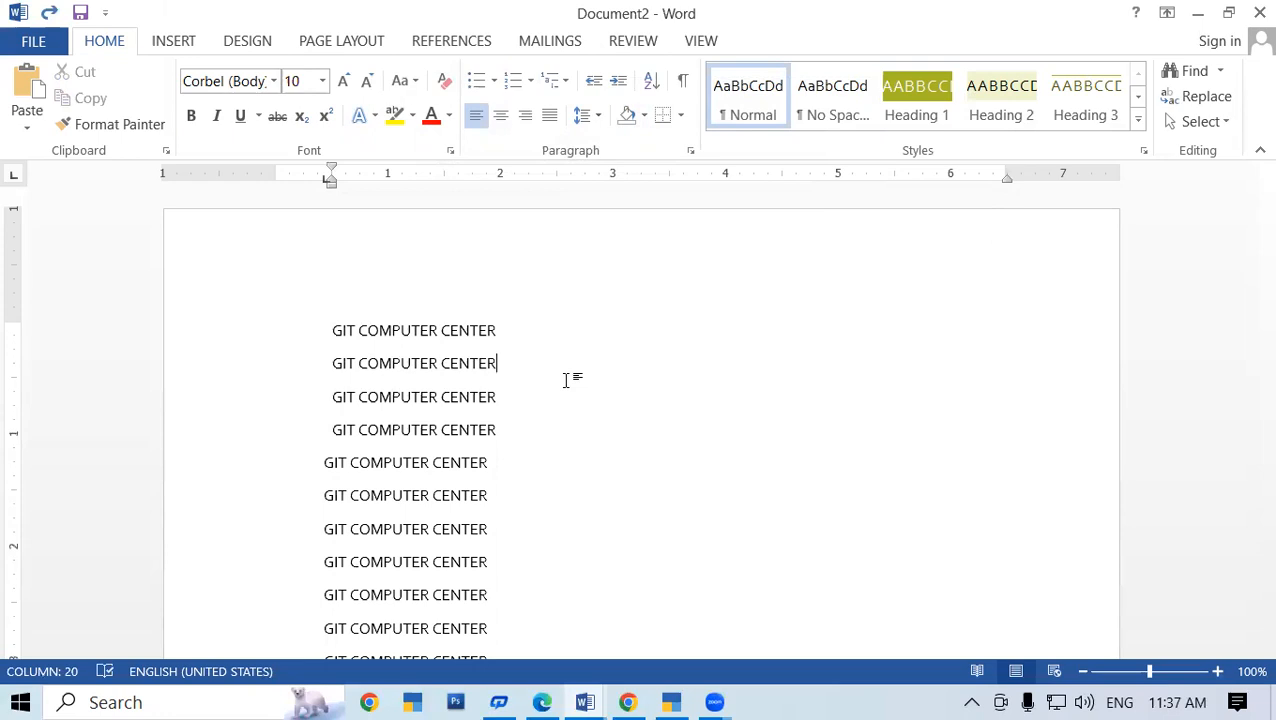
# Set the line spacing of the first six GIT COMPUTER CENTER lines to 2.5
pyautogui.moveTo(333, 330); pyautogui.dragTo(480, 495)
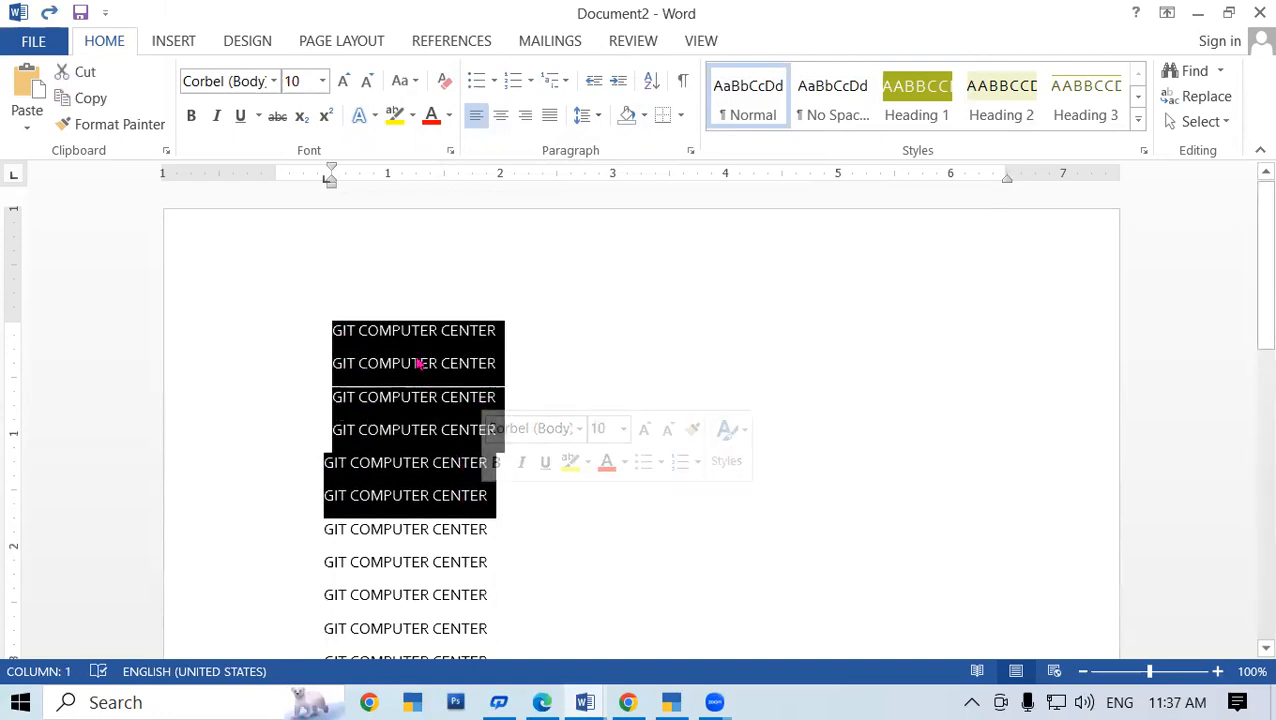
pyautogui.click(621, 353)
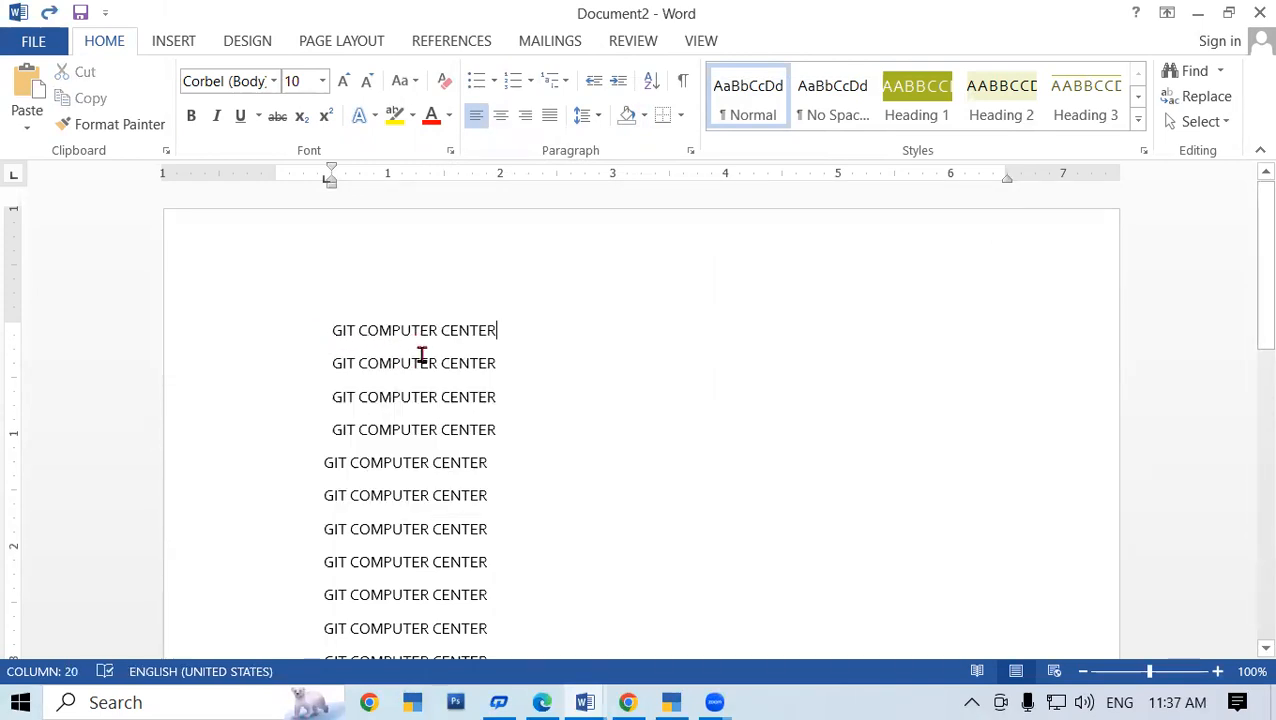
pyautogui.moveTo(330, 330); pyautogui.dragTo(458, 513)
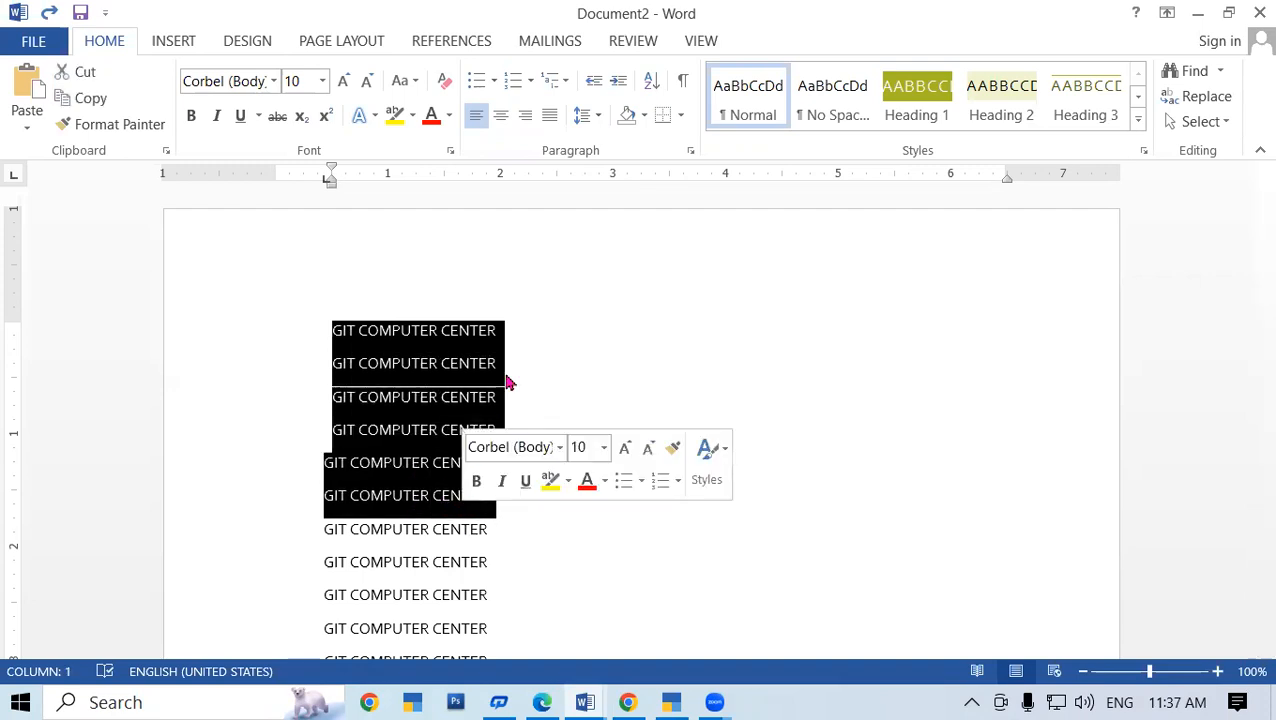
pyautogui.click(600, 118)
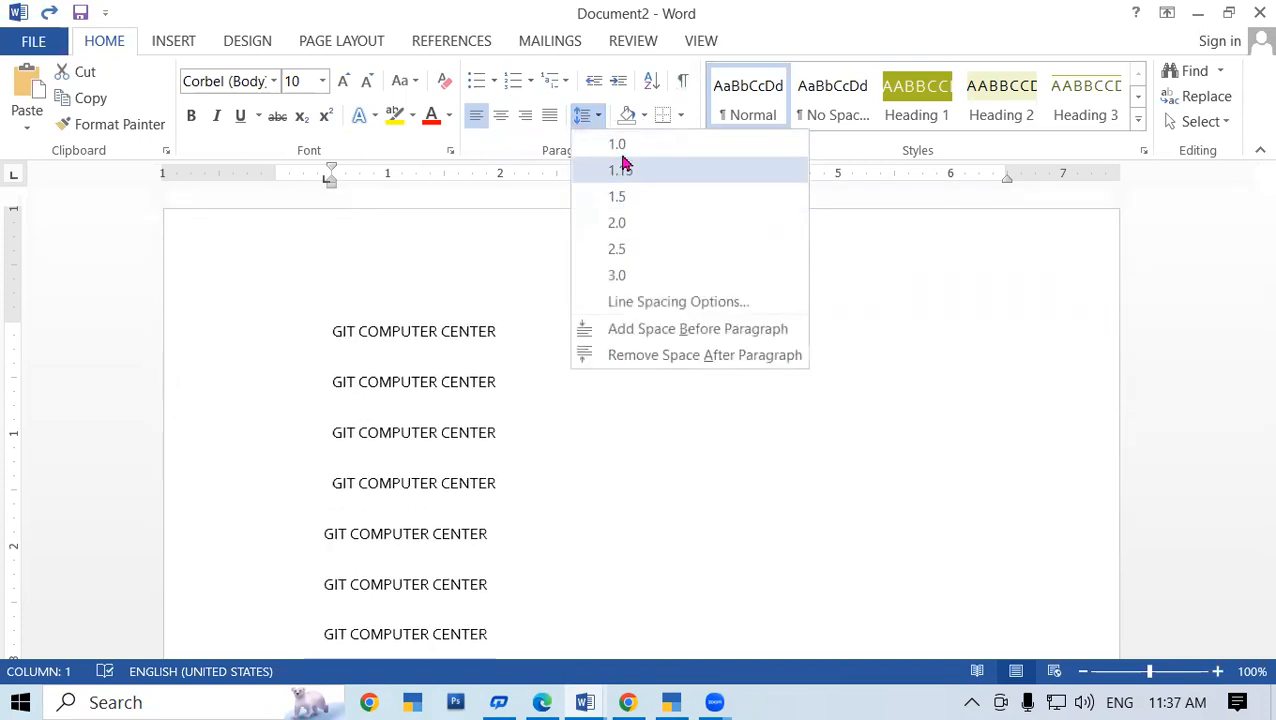
pyautogui.click(618, 258)
pyautogui.click(498, 386)
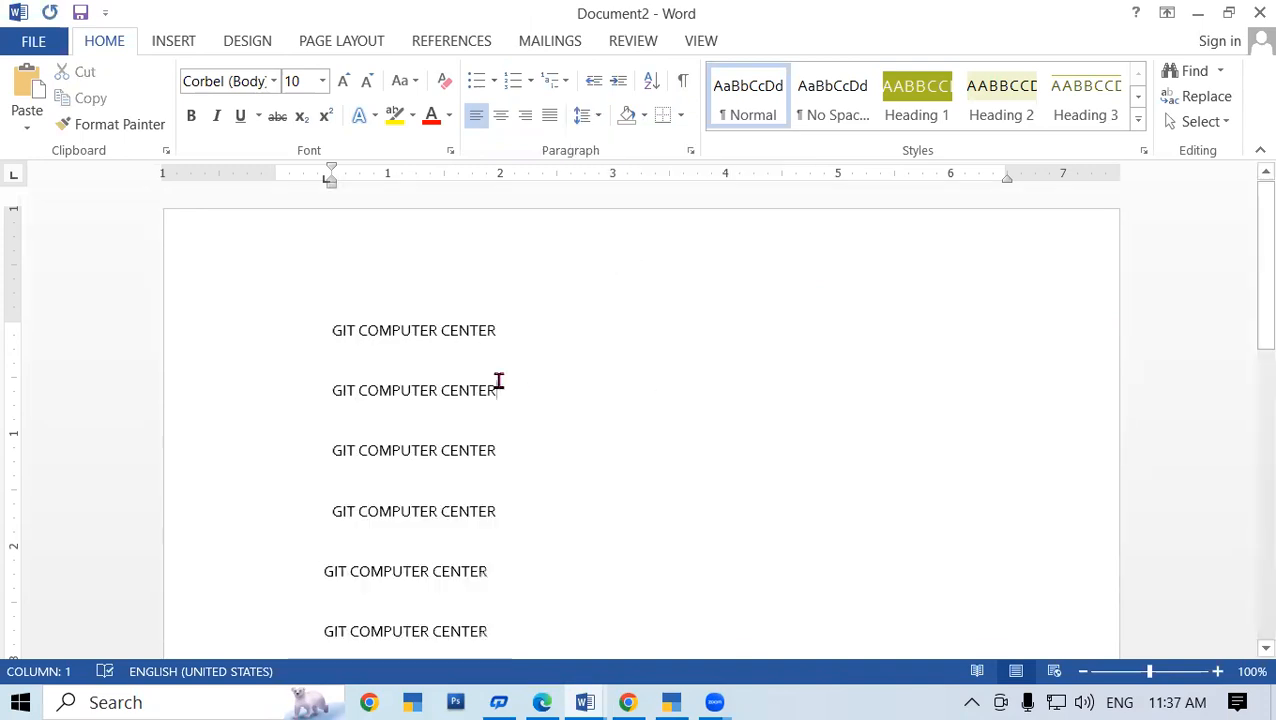
# Try a line spacing of 3.0 on the first five GIT COMPUTER CENTER lines, followed by 1.15
pyautogui.moveTo(334, 329); pyautogui.dragTo(512, 570)
pyautogui.click(595, 116)
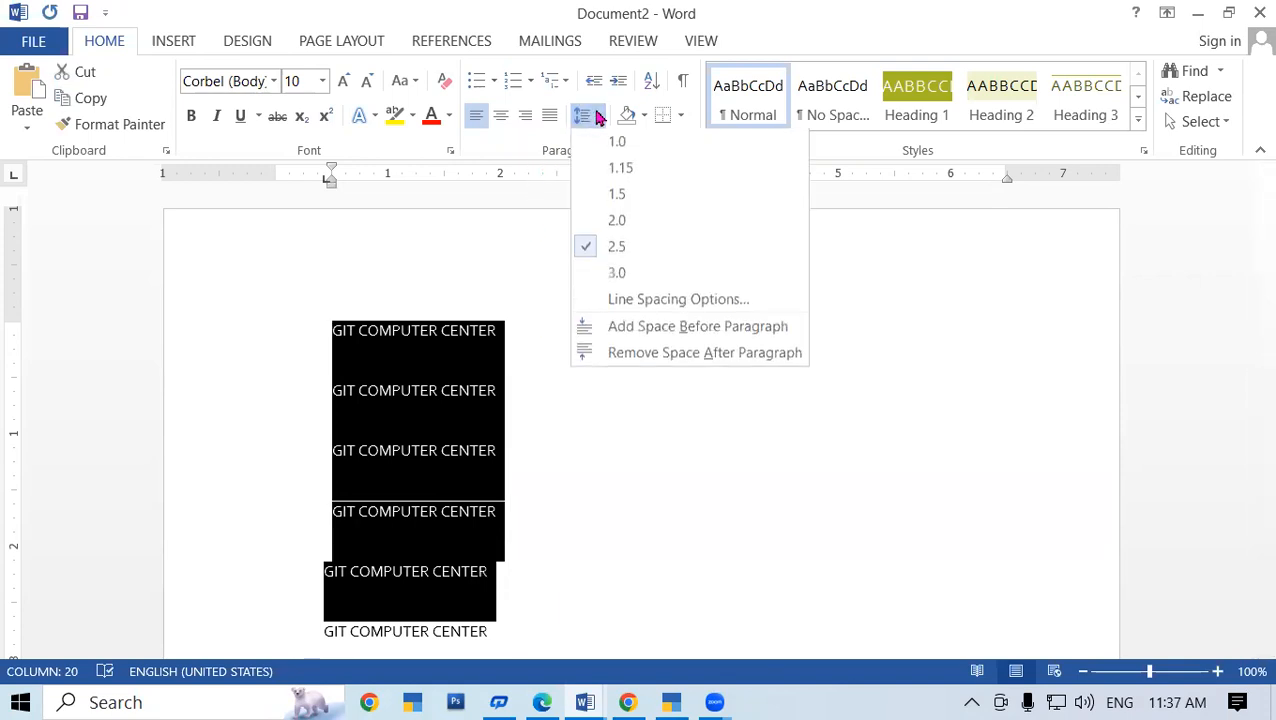
pyautogui.click(614, 276)
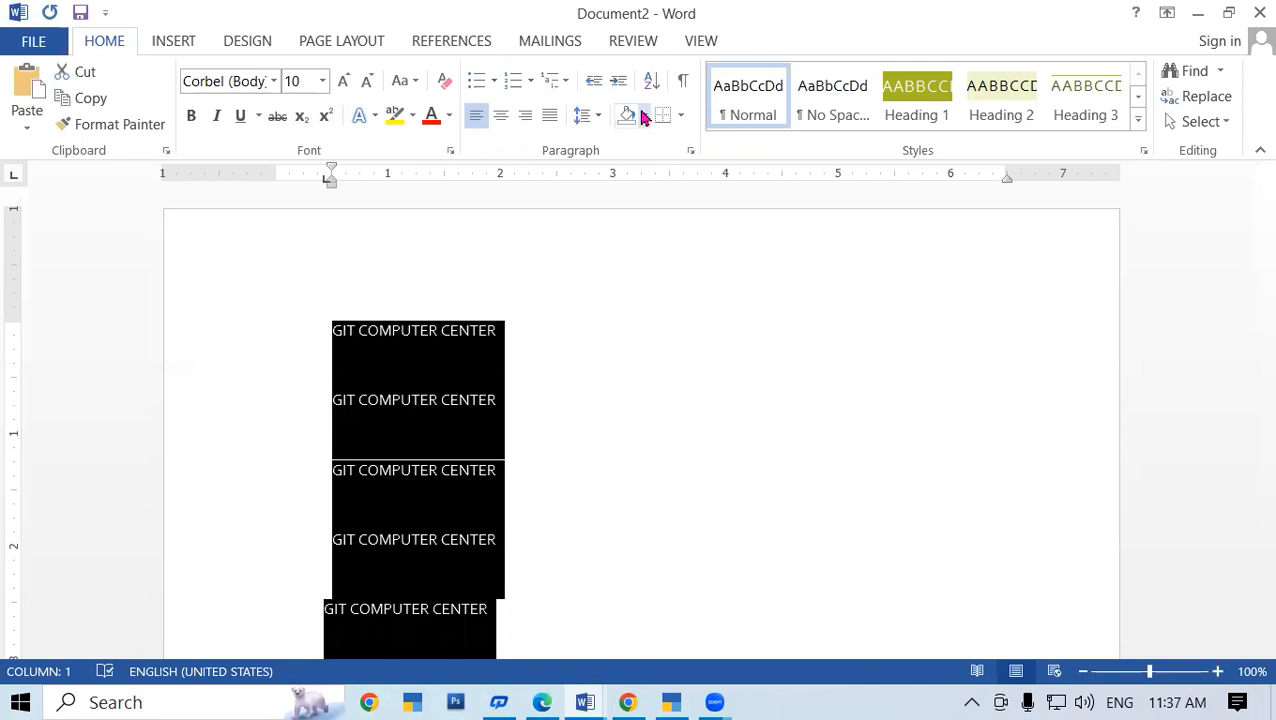
pyautogui.click(596, 118)
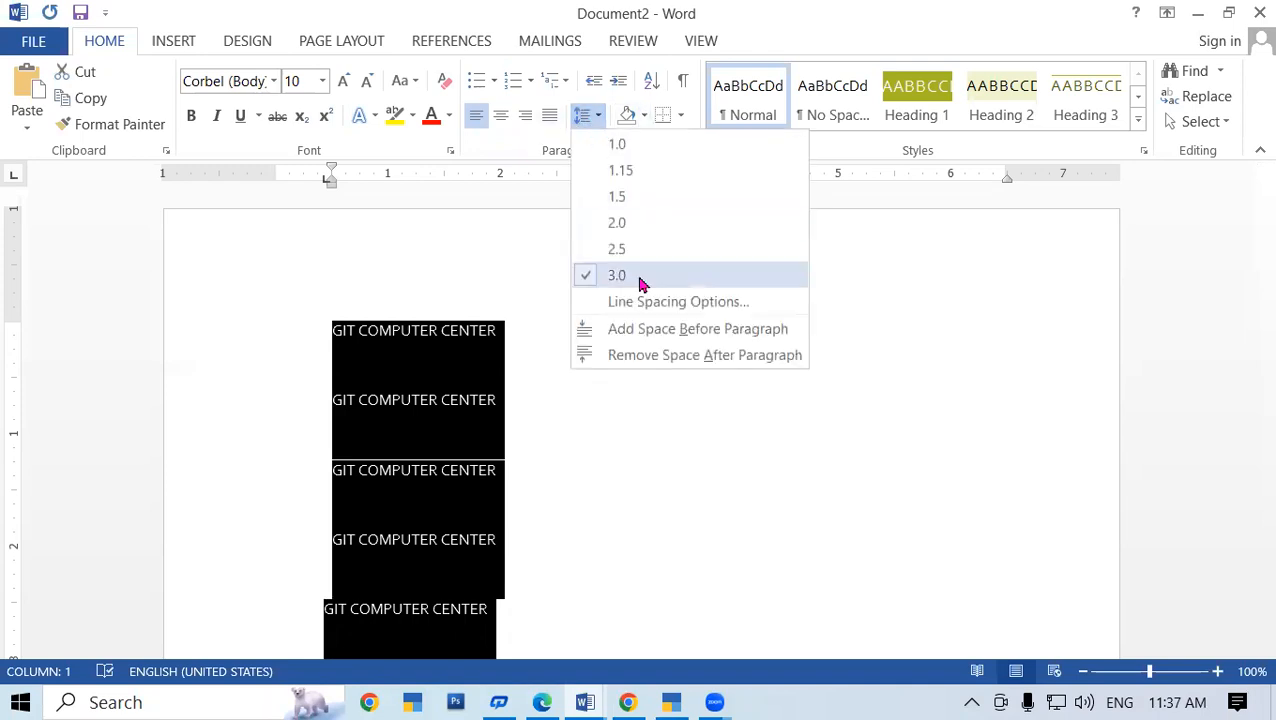
pyautogui.click(621, 172)
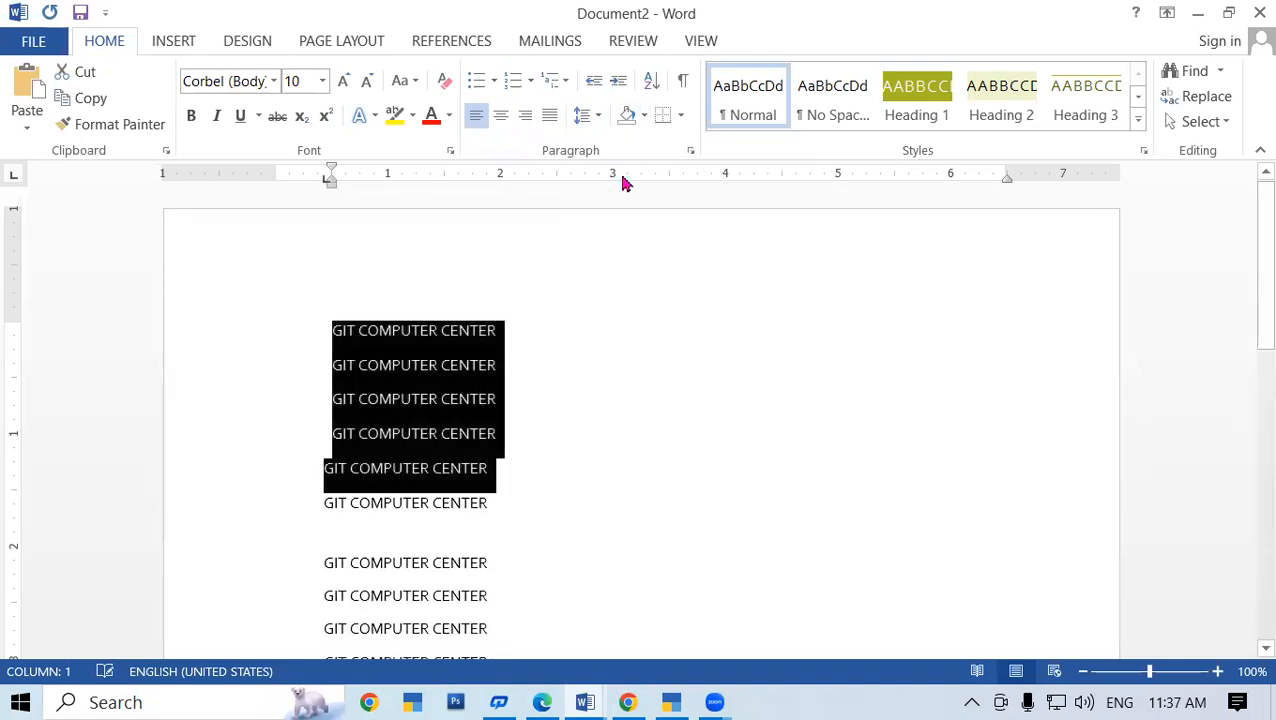
# Set the first five lines to 1.0 line spacing and remove the space after these paragraphs
pyautogui.click(597, 117)
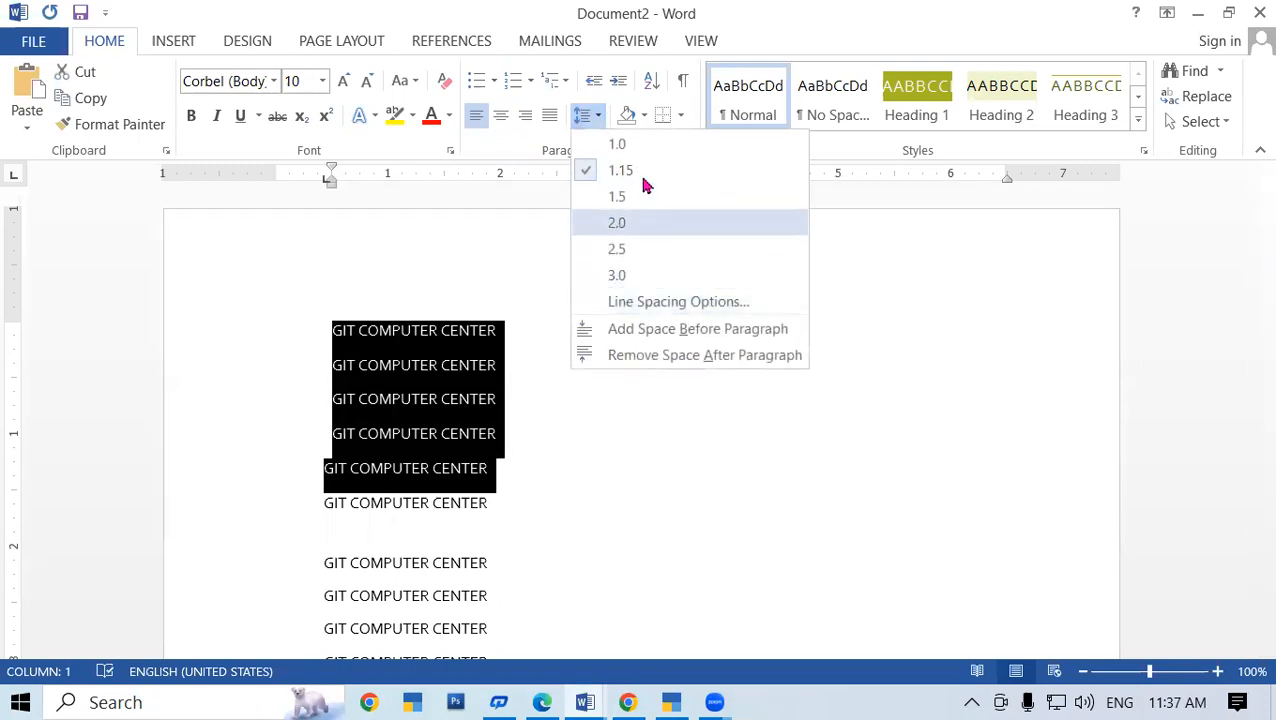
pyautogui.click(617, 146)
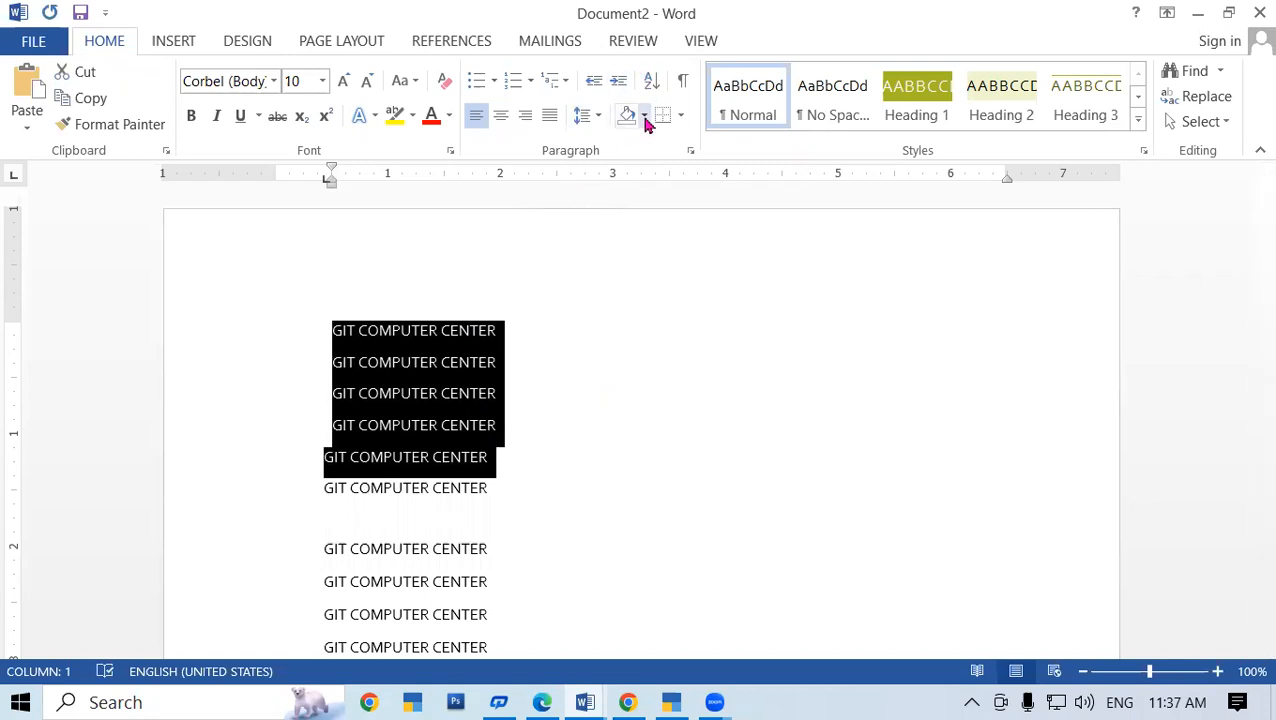
pyautogui.click(600, 117)
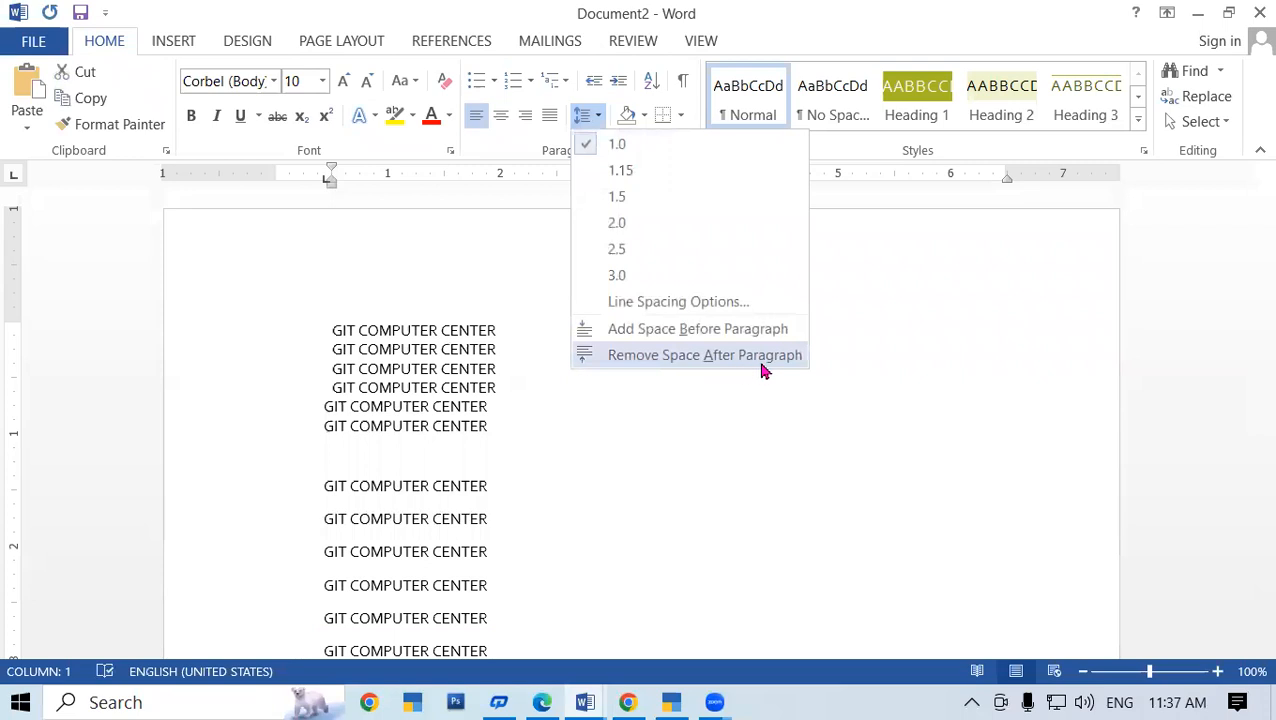
pyautogui.click(704, 356)
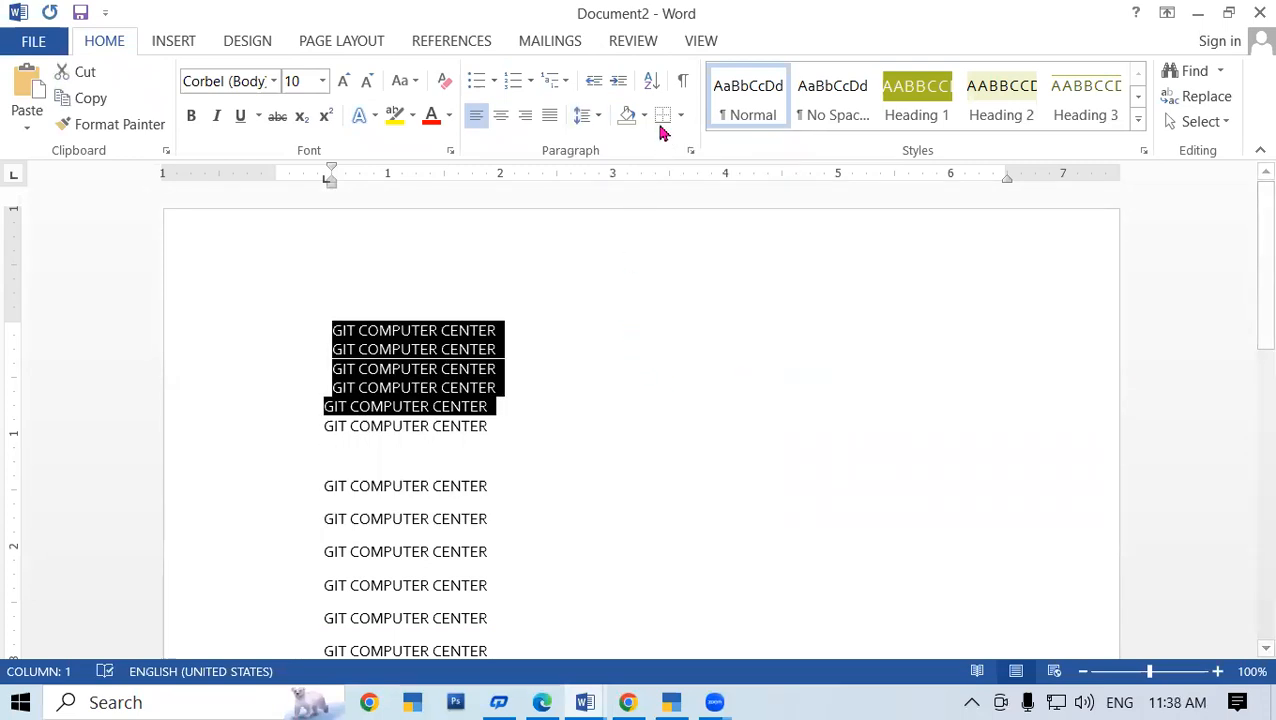
# Try 1.5 line spacing on the five selected lines and return them to 1.0
pyautogui.click(600, 118)
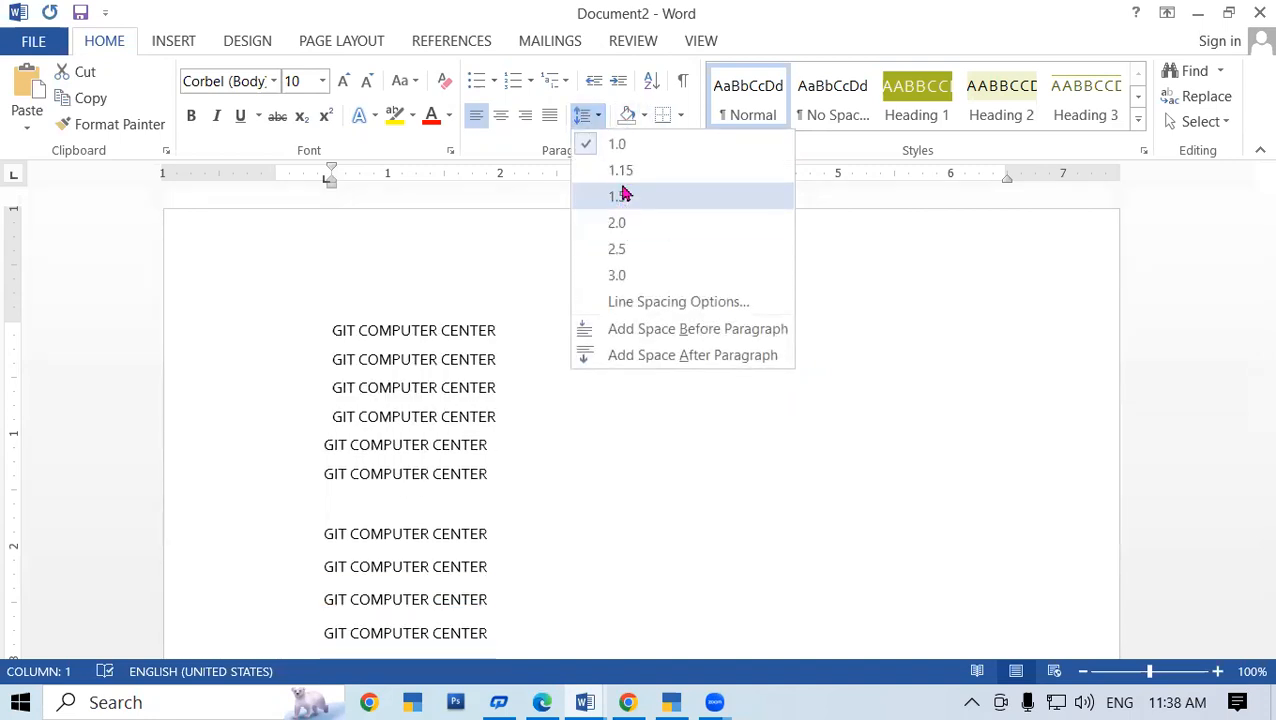
pyautogui.click(620, 200)
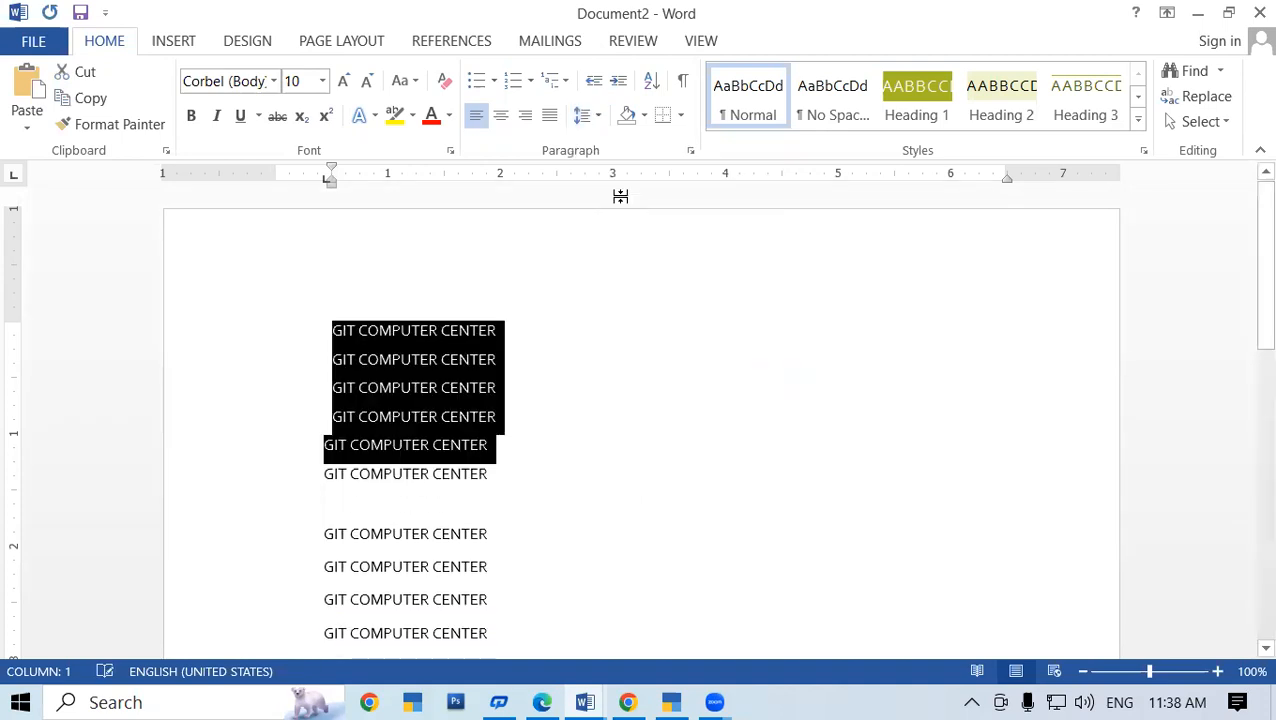
pyautogui.click(585, 116)
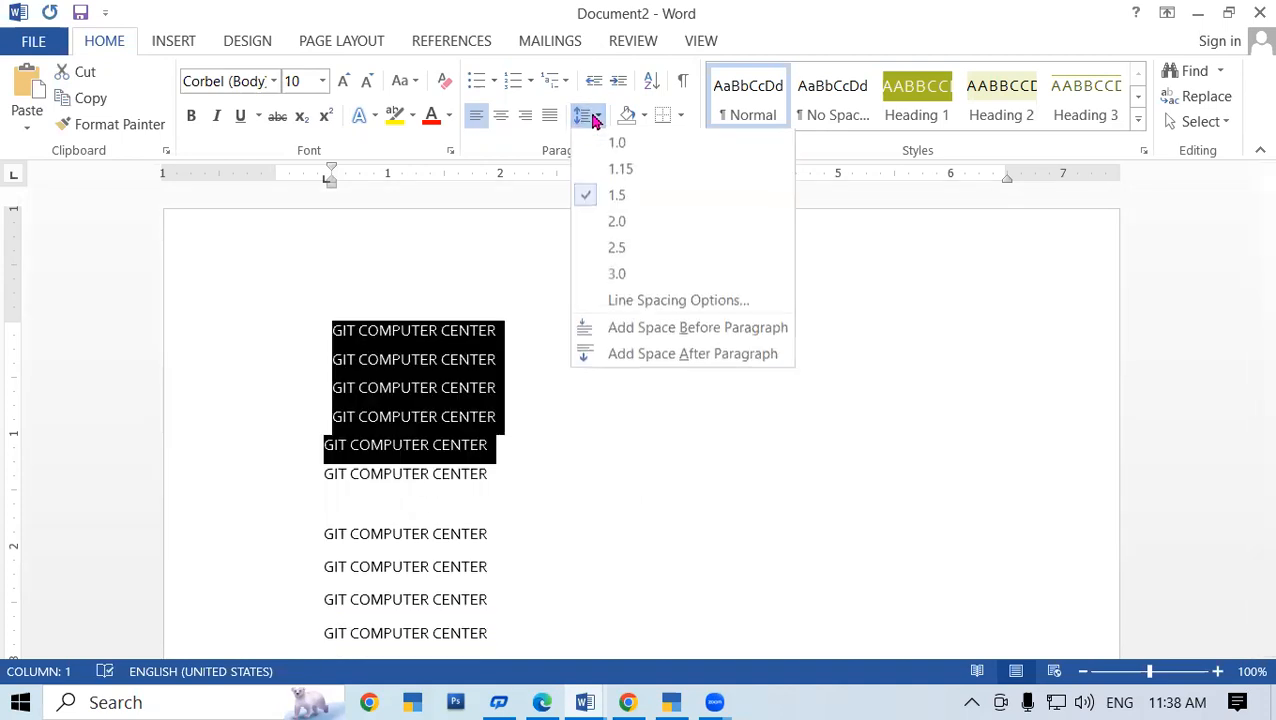
pyautogui.click(612, 146)
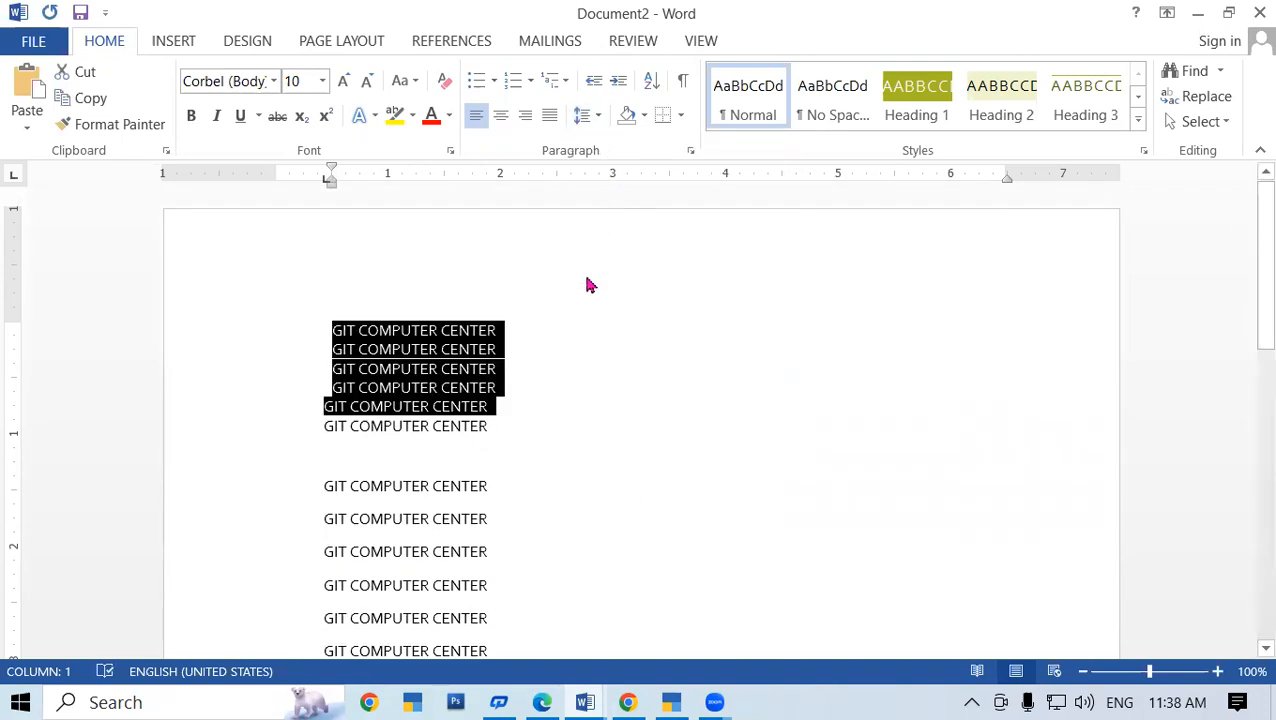
# Apply 1.5 line spacing to the five selected lines and check it against the line spacing options
pyautogui.click(596, 116)
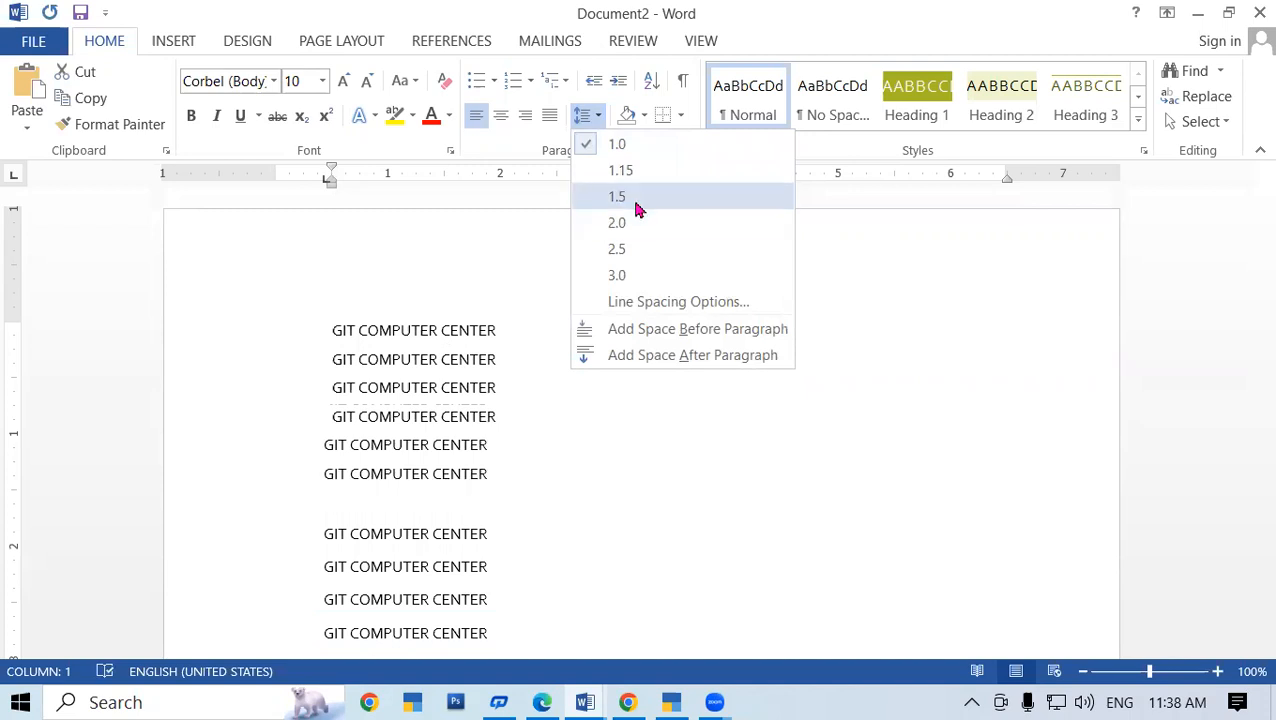
pyautogui.press('Escape')
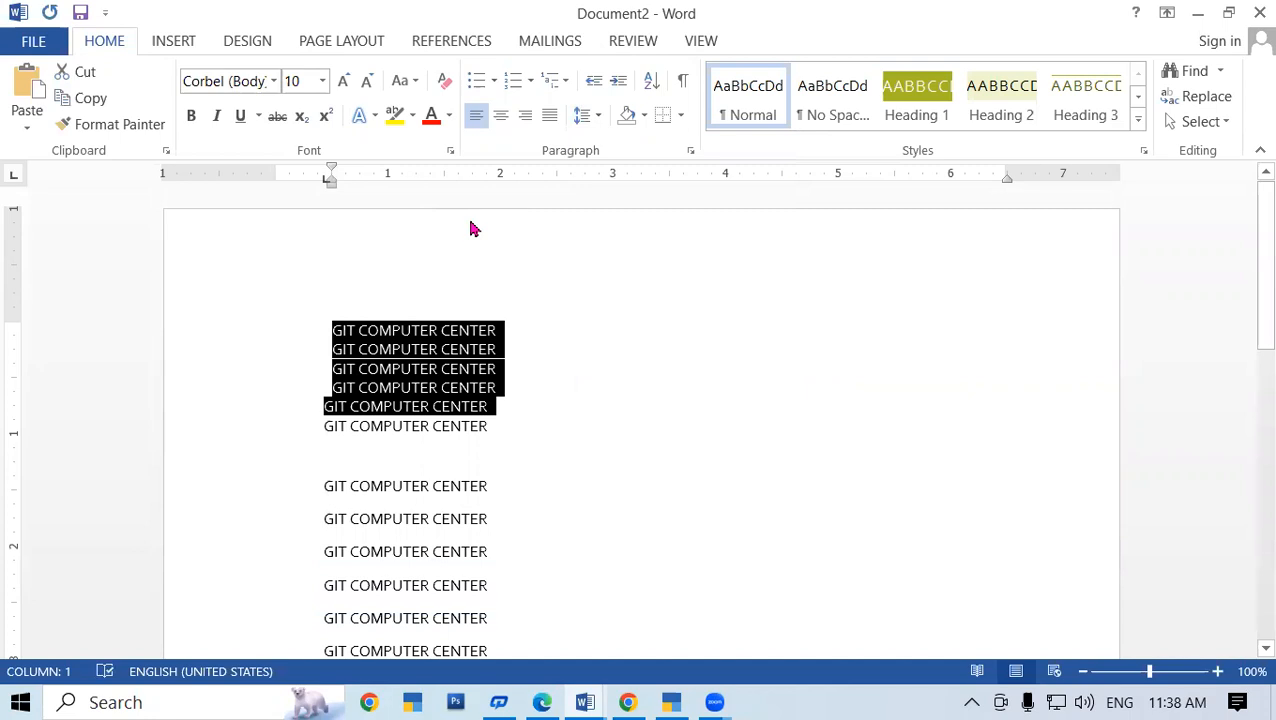
pyautogui.hotkey('ctrl', '5')
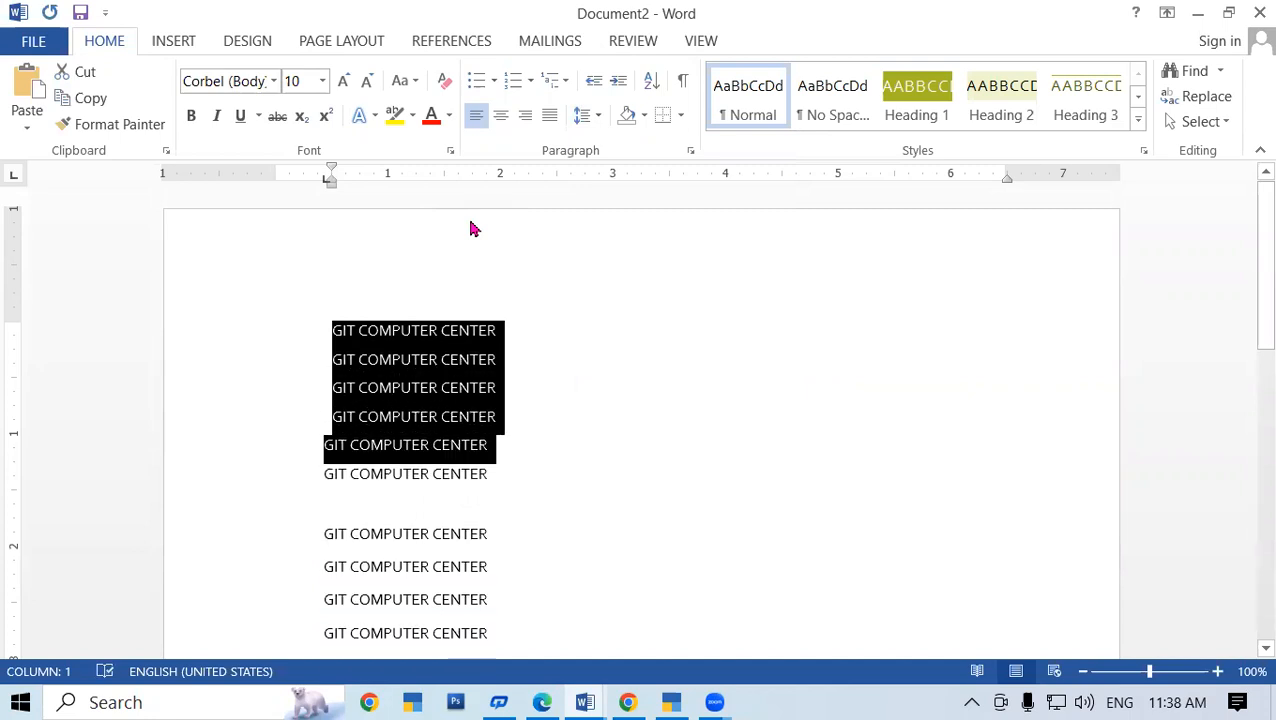
pyautogui.click(603, 116)
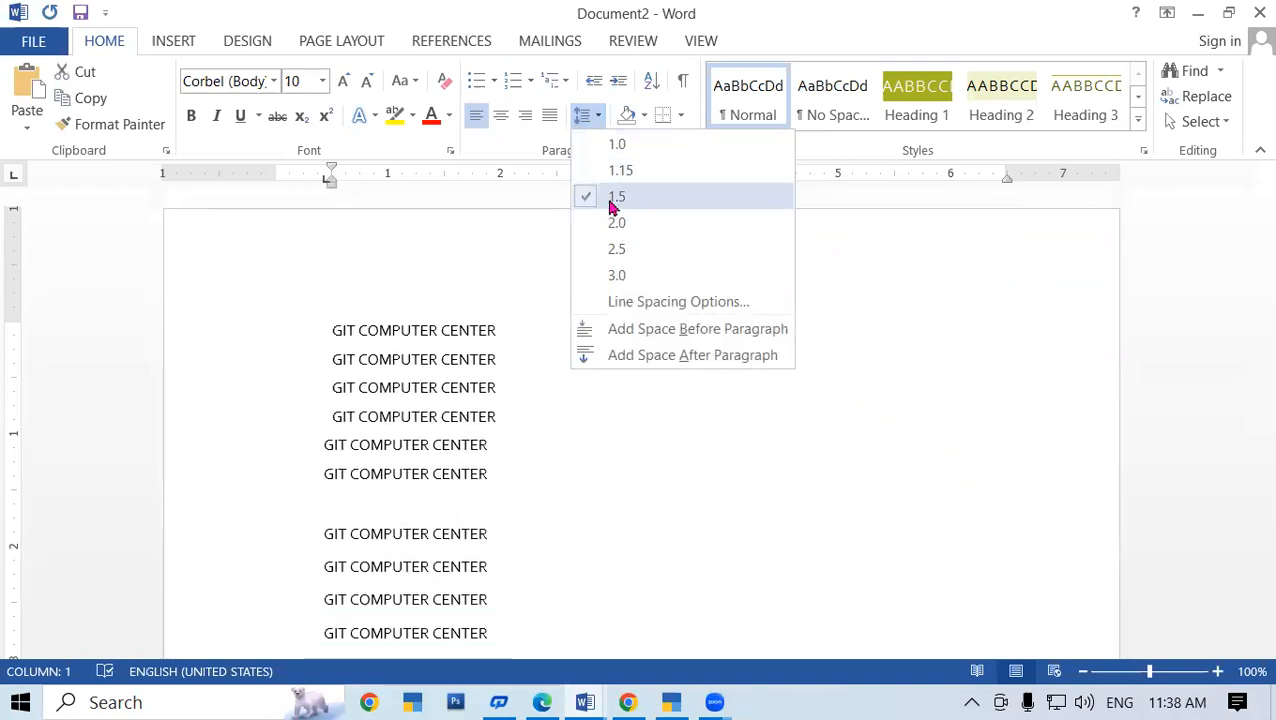
pyautogui.click(613, 199)
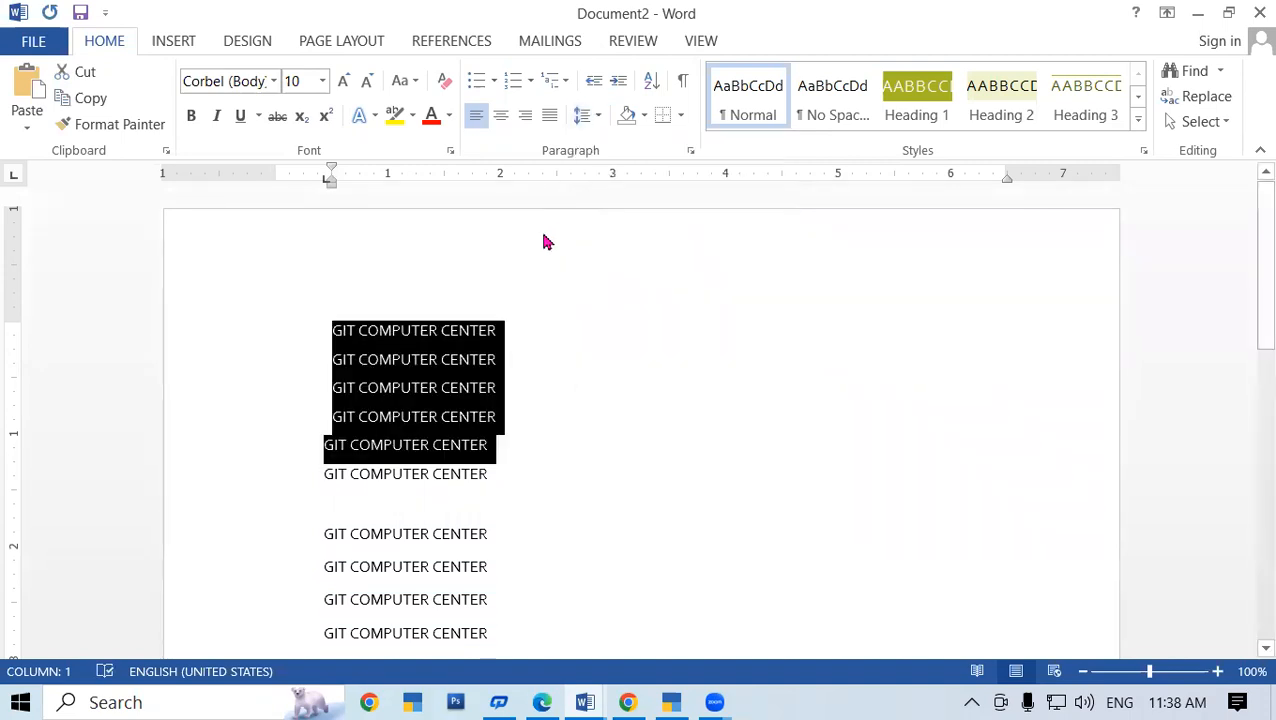
# Apply double (2.0) line spacing to the five selected lines and check which spacing option is active
pyautogui.hotkey('ctrl', '2')
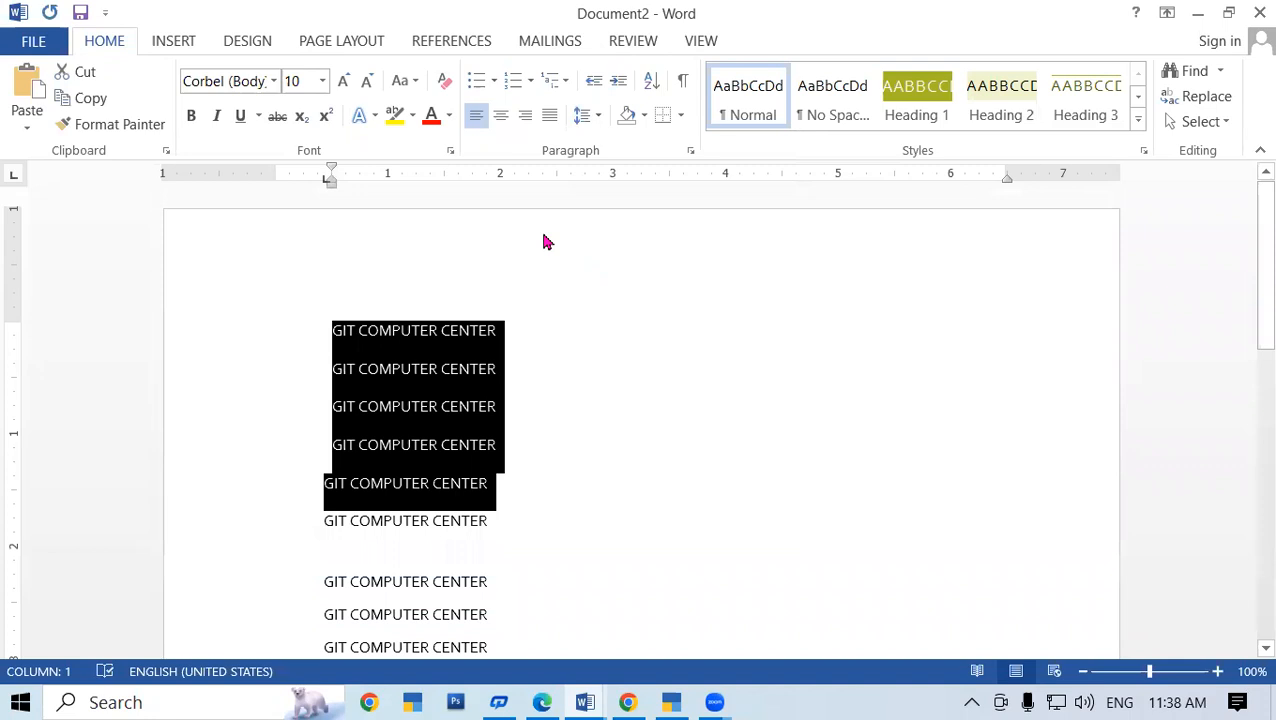
pyautogui.click(588, 116)
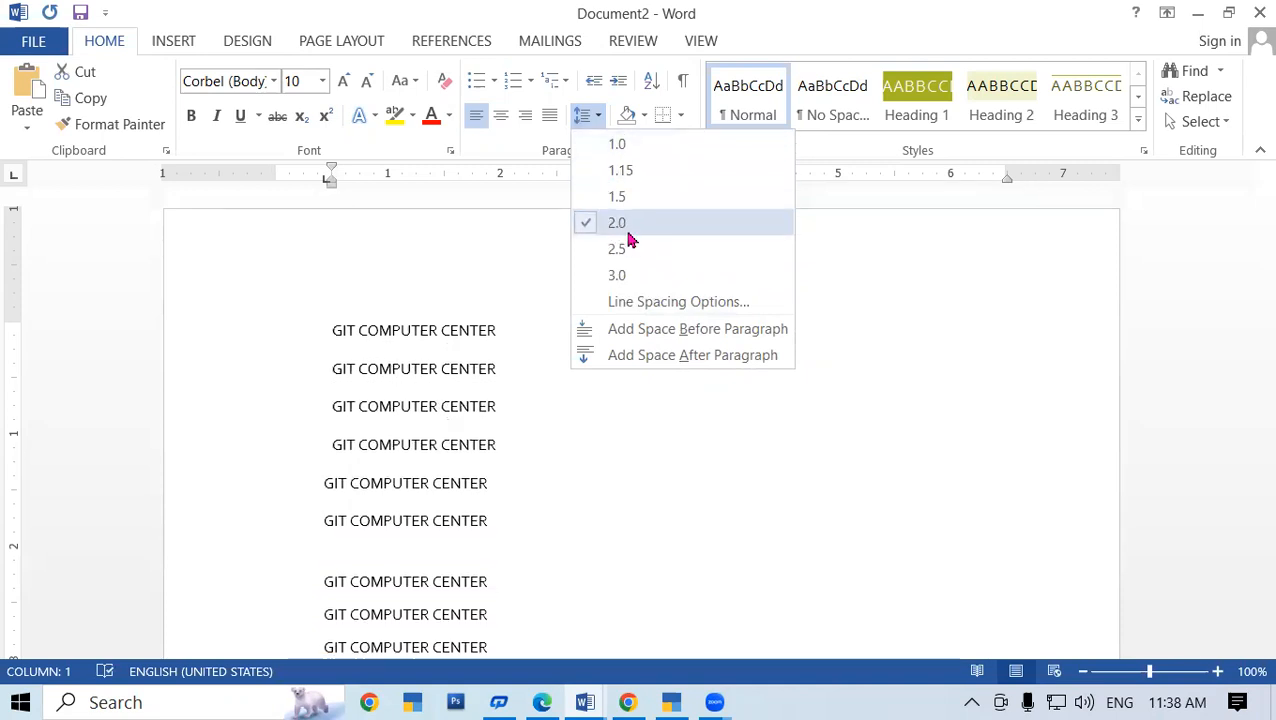
pyautogui.click(529, 369)
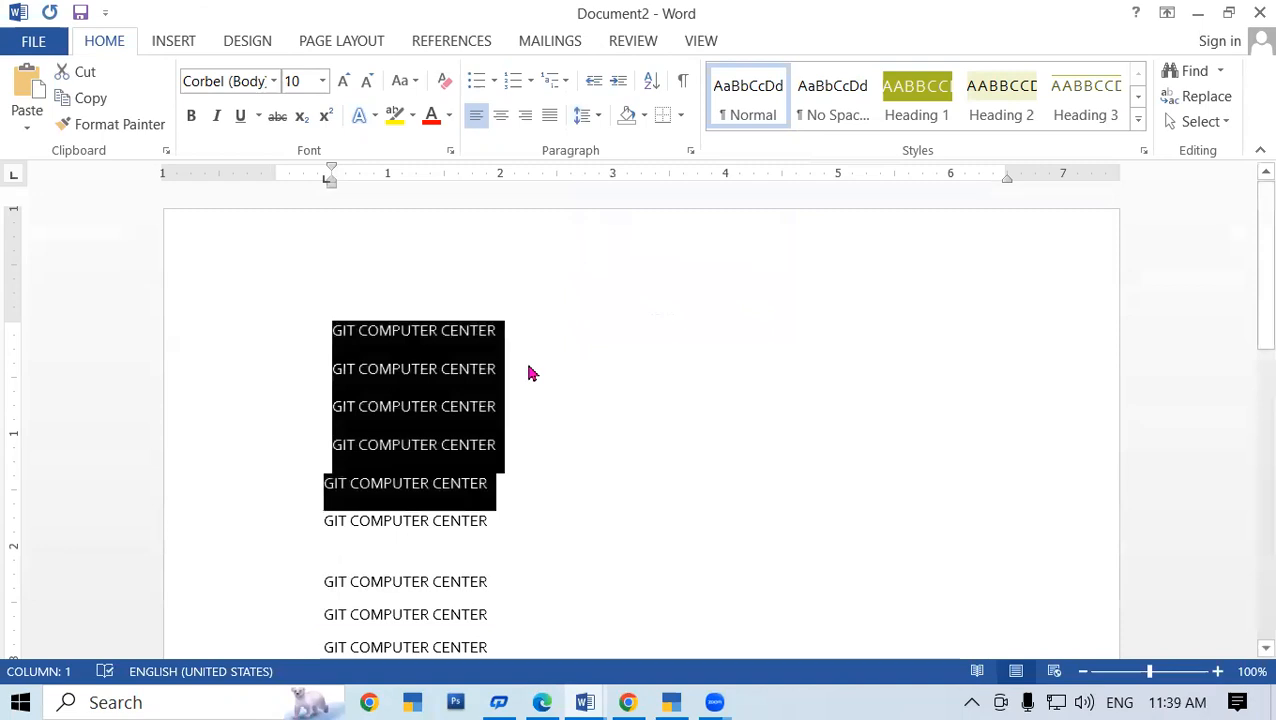
# Switch the five selected lines to single spacing, and set their line spacing to 1.5
pyautogui.hotkey('ctrl', '1')
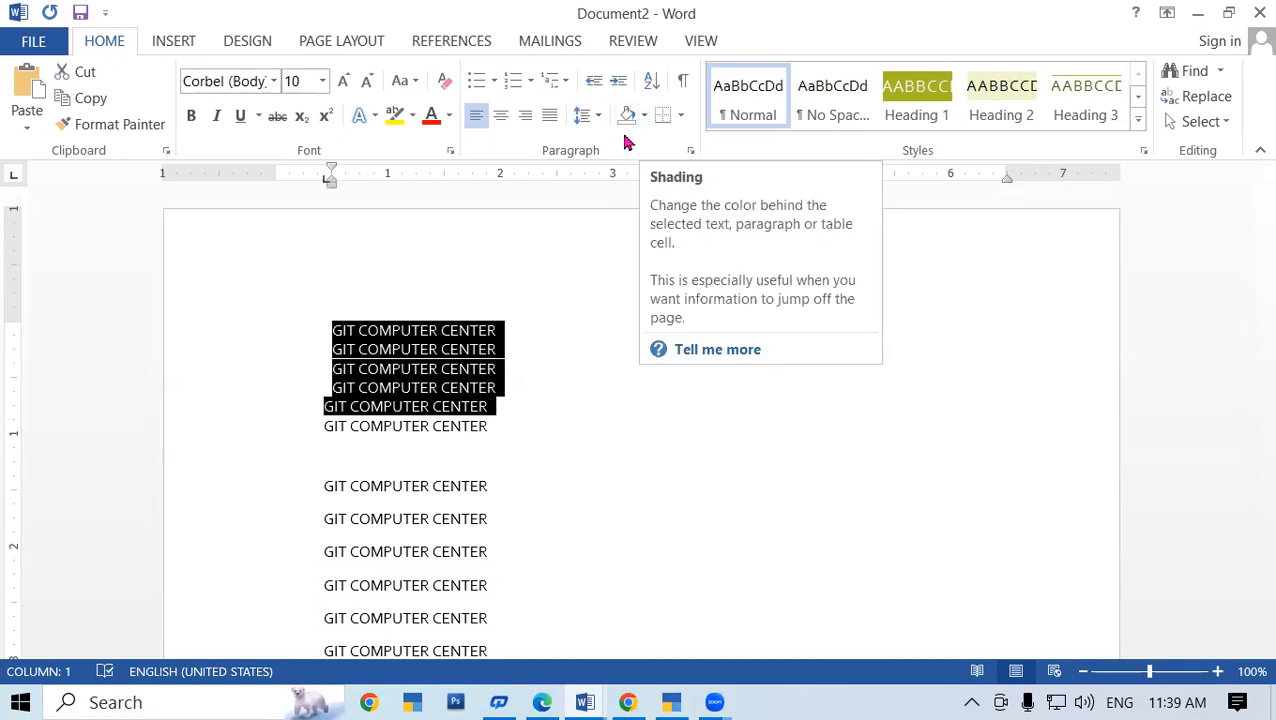
pyautogui.click(599, 117)
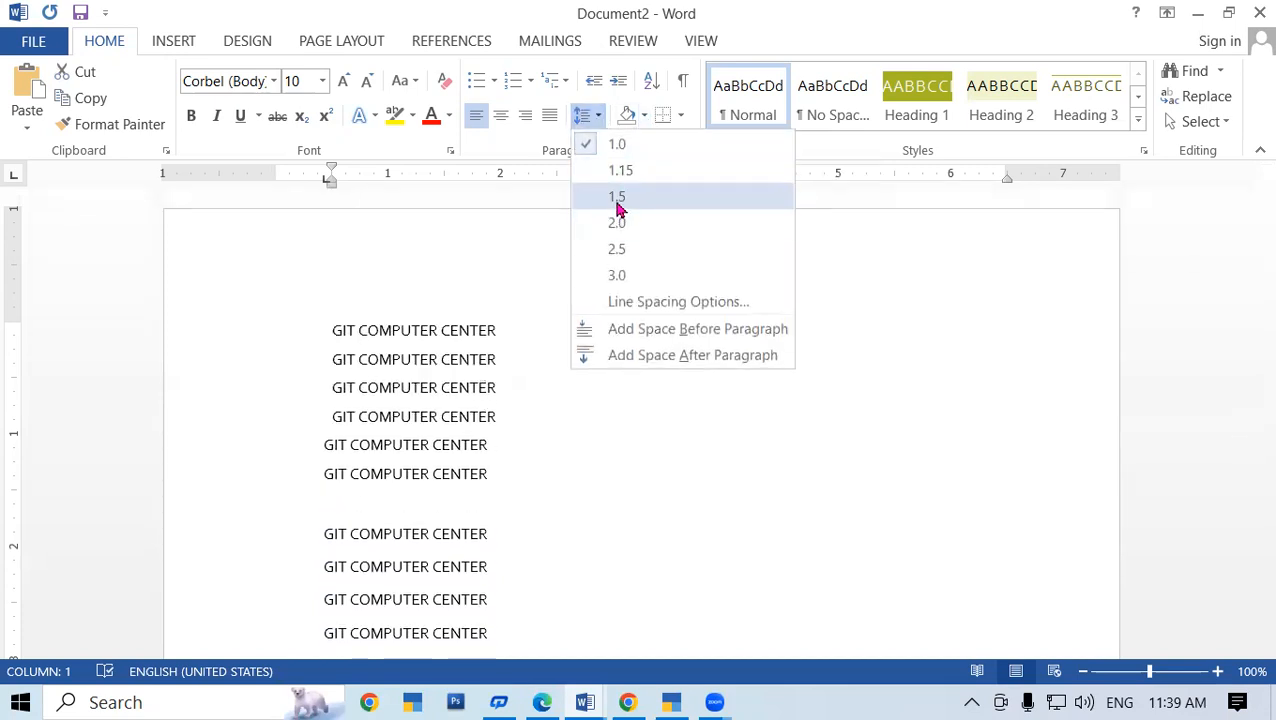
pyautogui.click(616, 196)
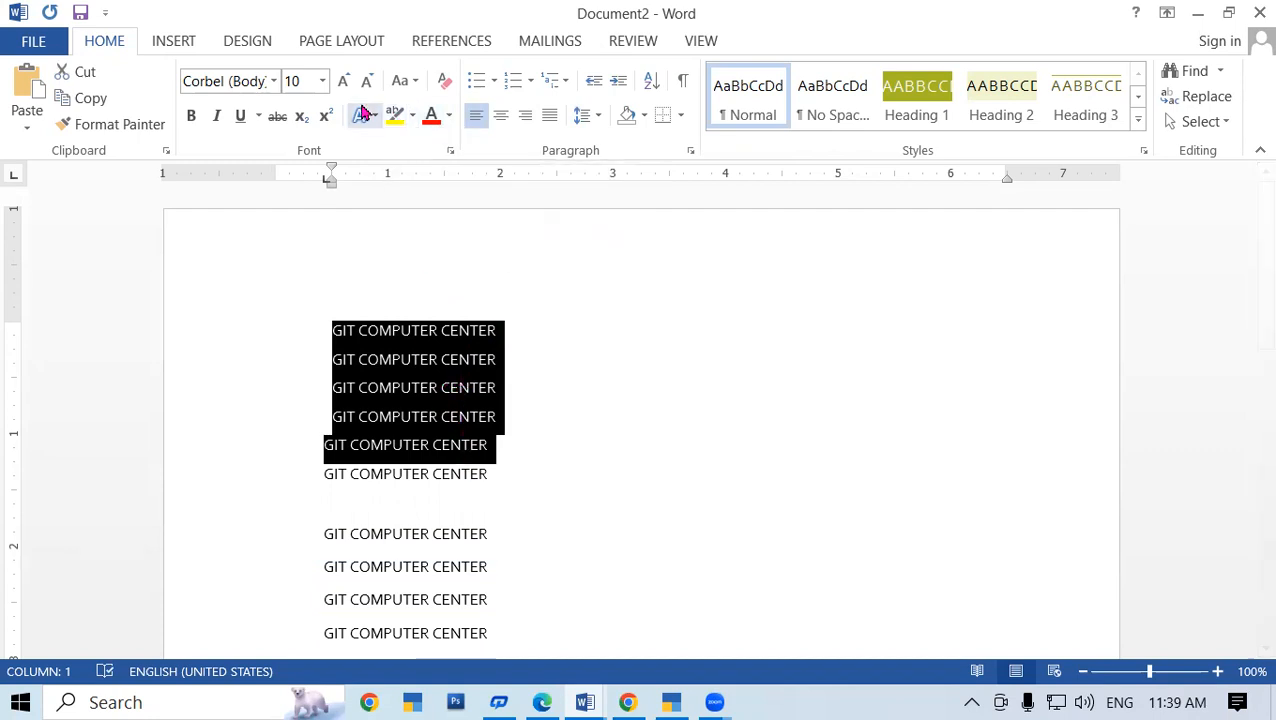
# View the text highlight color palette for the selected lines without choosing a color
pyautogui.click(410, 120)
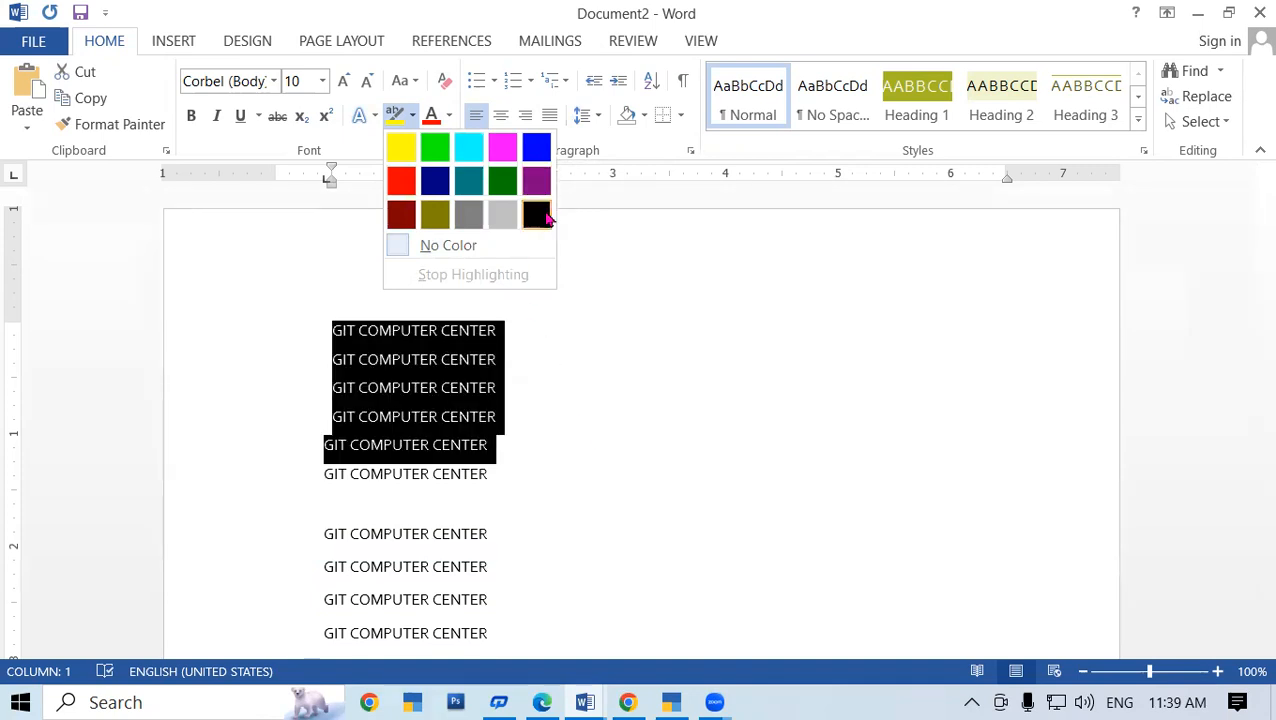
pyautogui.click(661, 332)
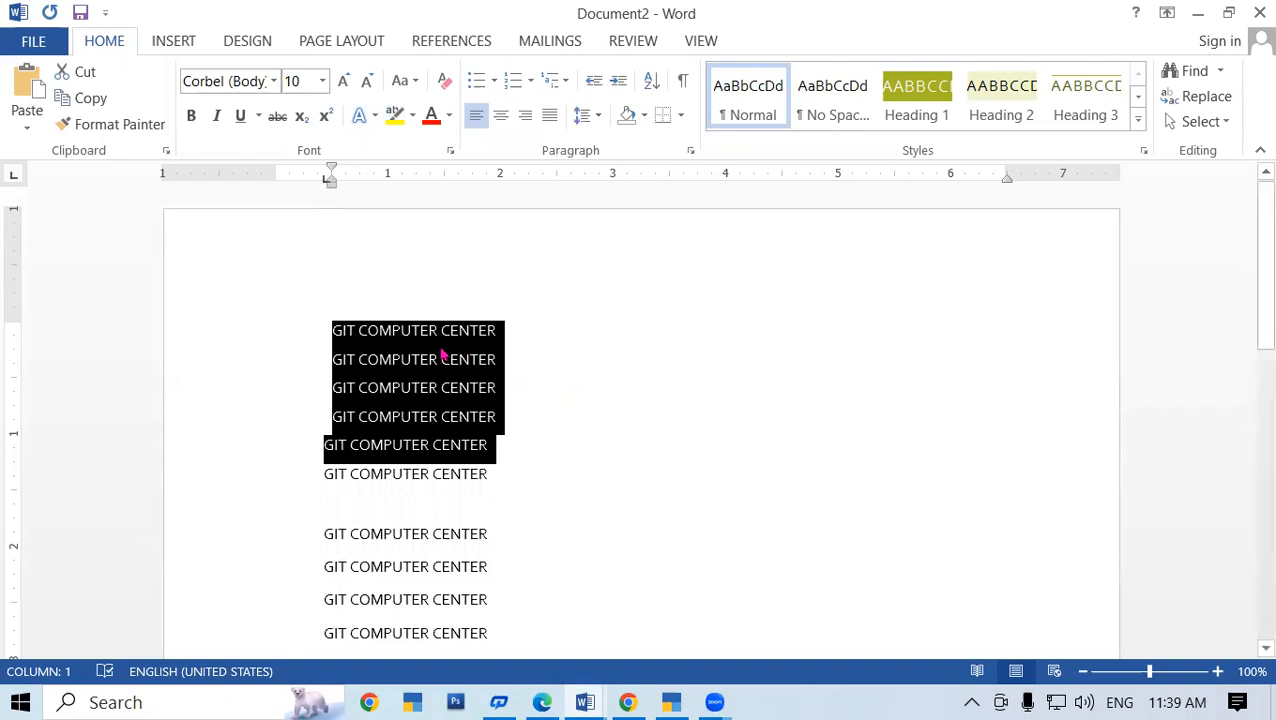
# Browse the shading palette for the selected lines and its custom colors, switching the color model to HSL and back to RGB
pyautogui.click(645, 116)
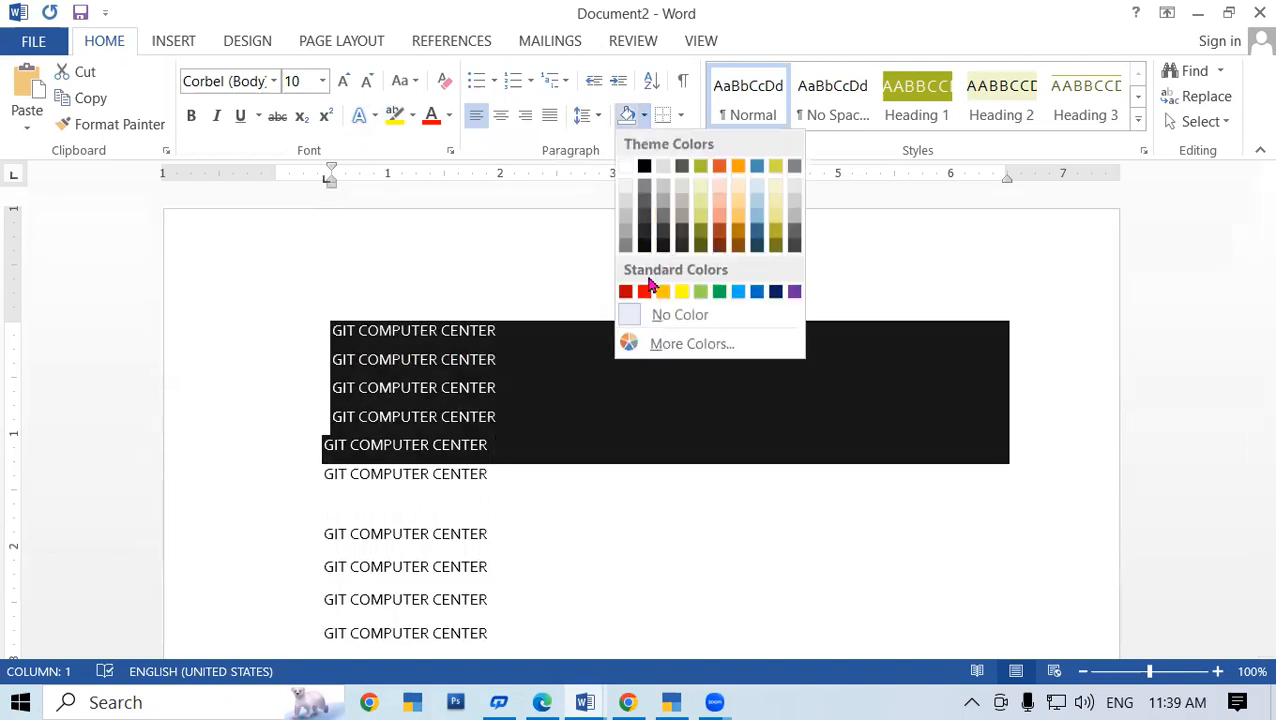
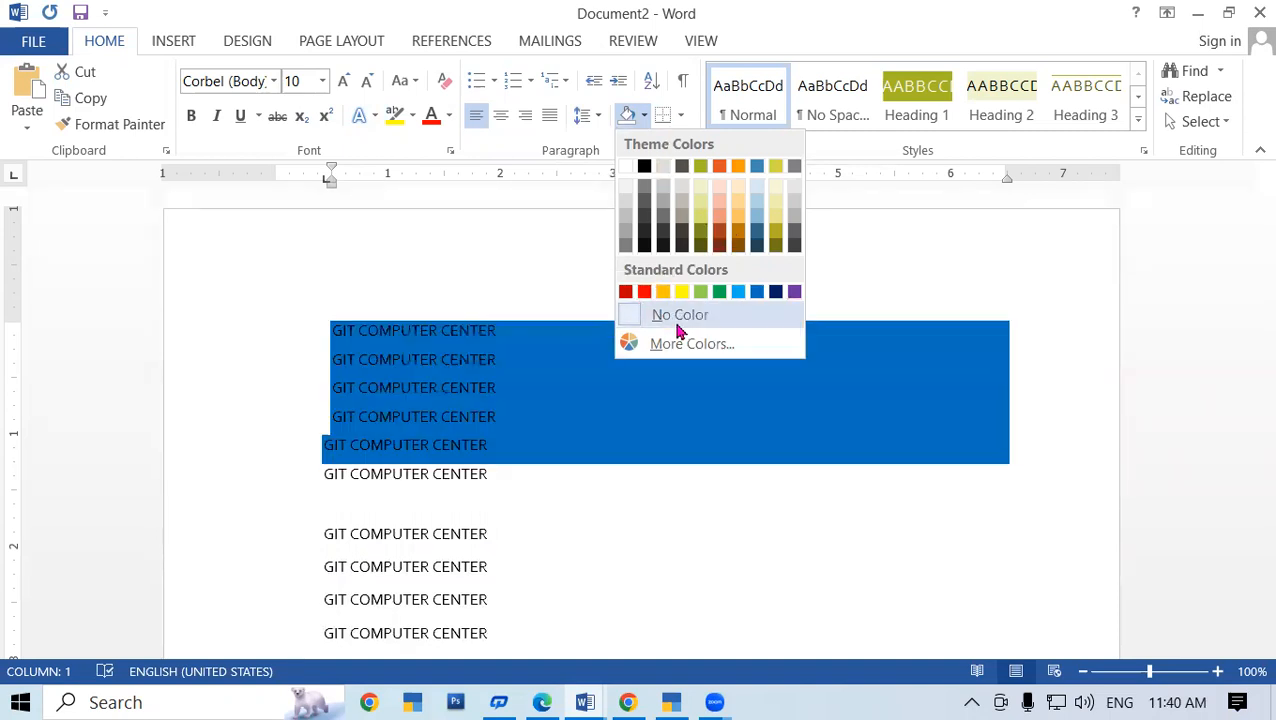
pyautogui.click(702, 344)
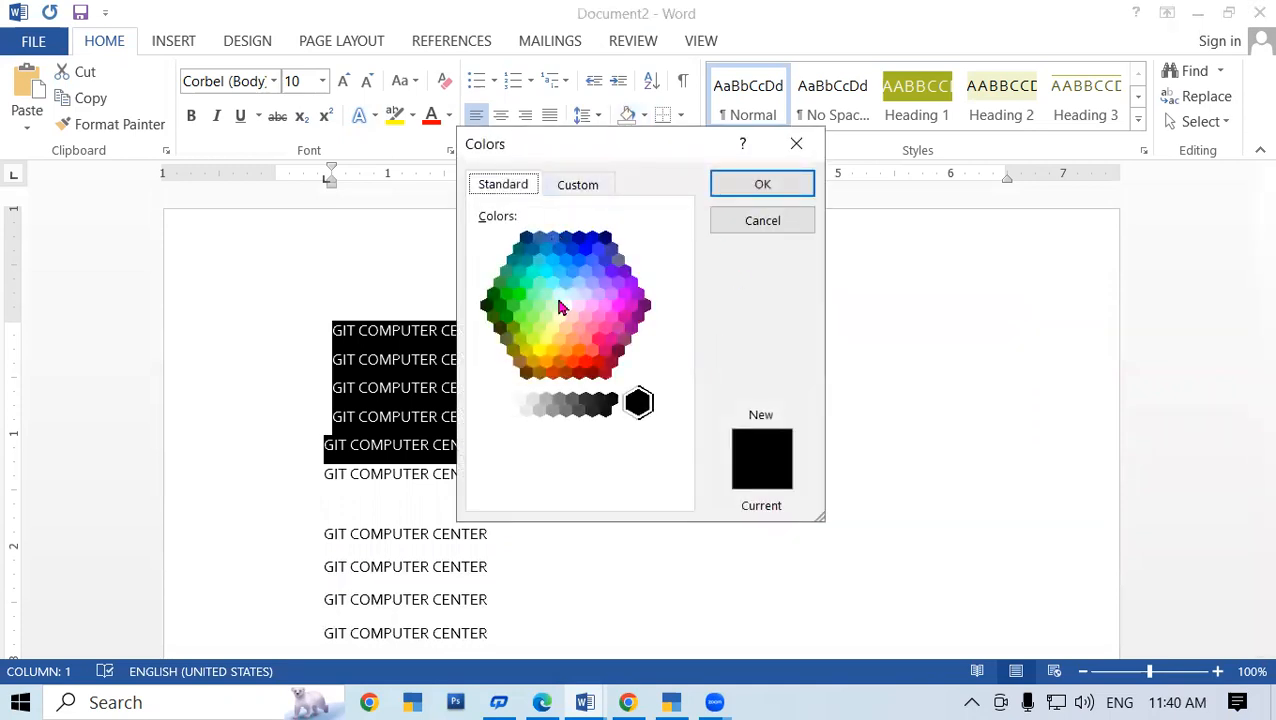
pyautogui.click(577, 187)
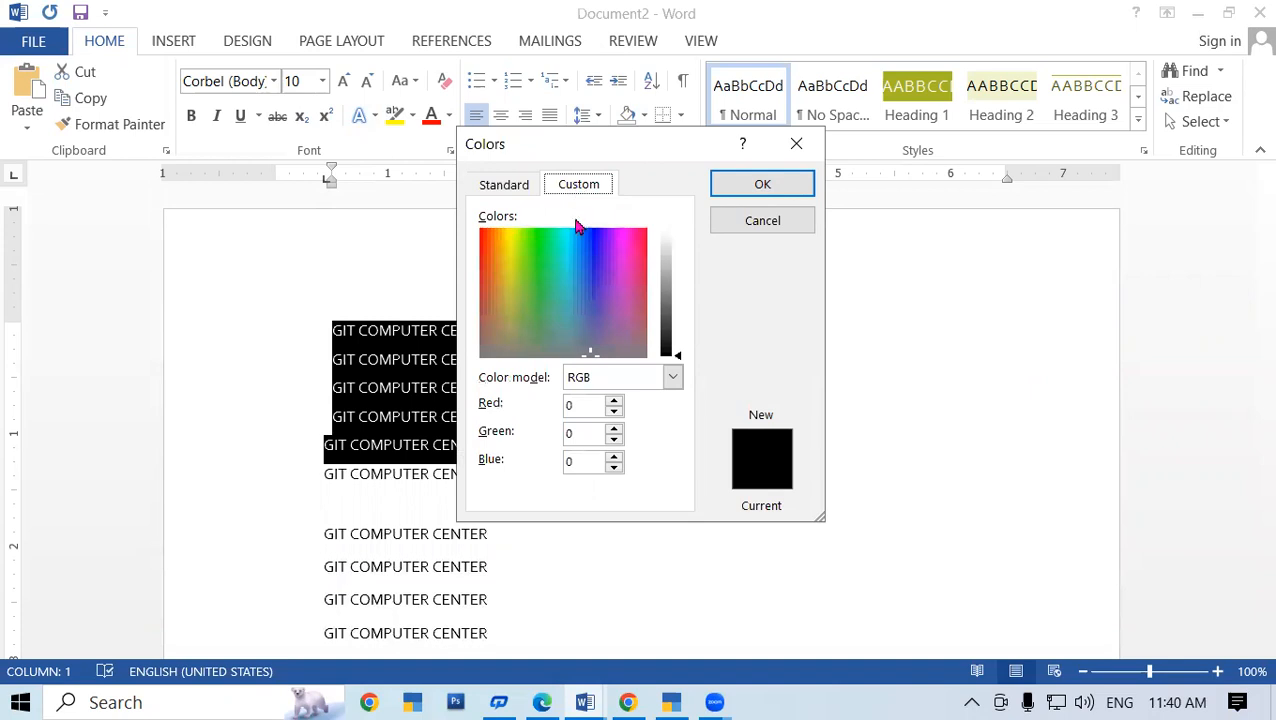
pyautogui.click(673, 379)
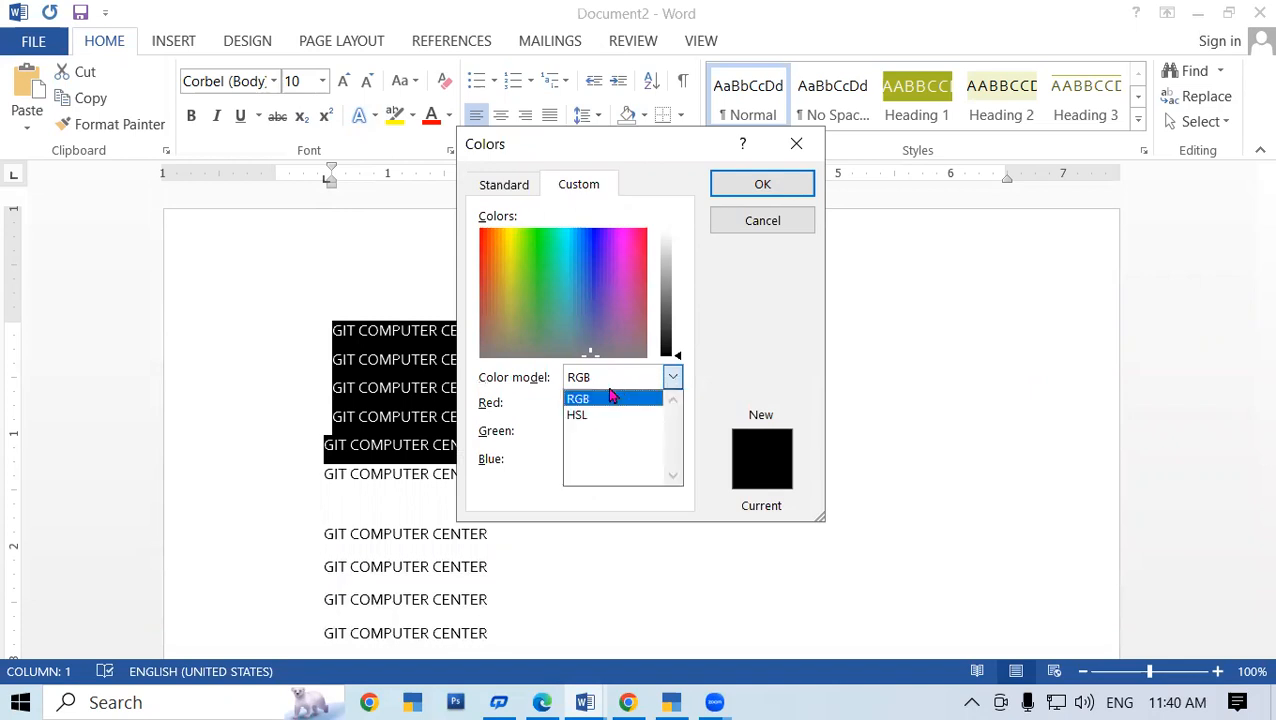
pyautogui.click(581, 420)
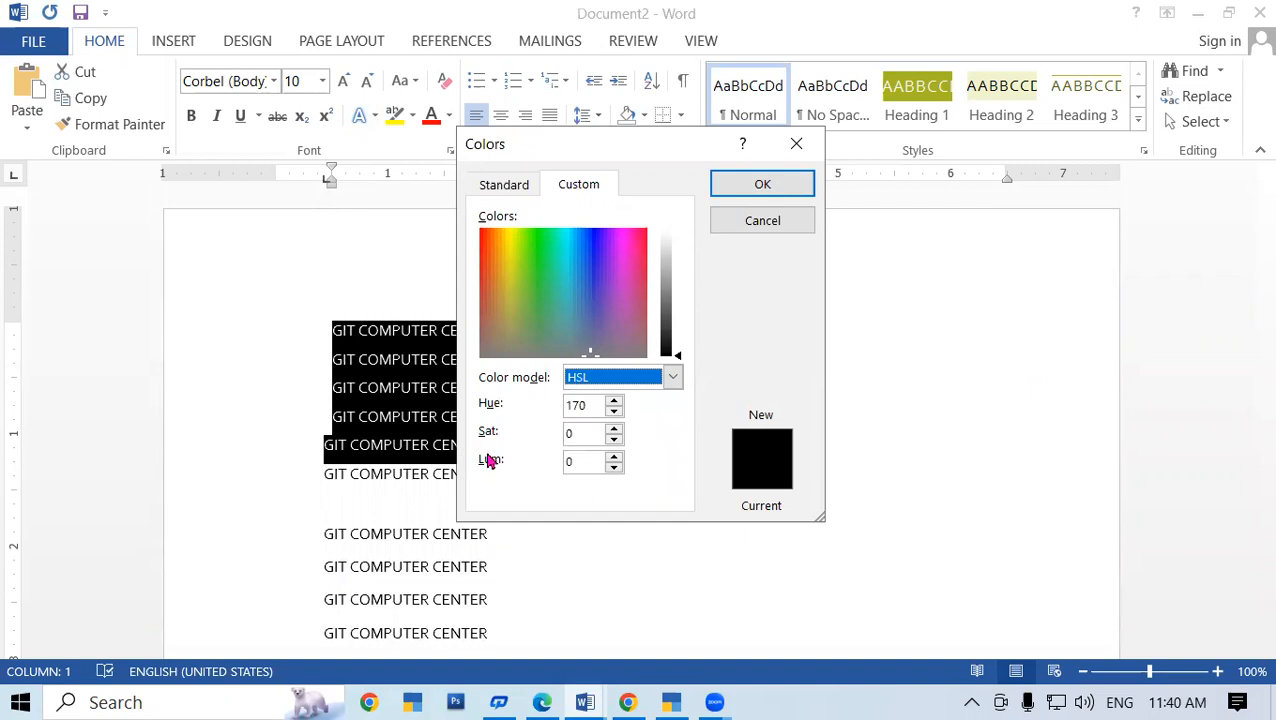
pyautogui.click(674, 380)
pyautogui.click(588, 401)
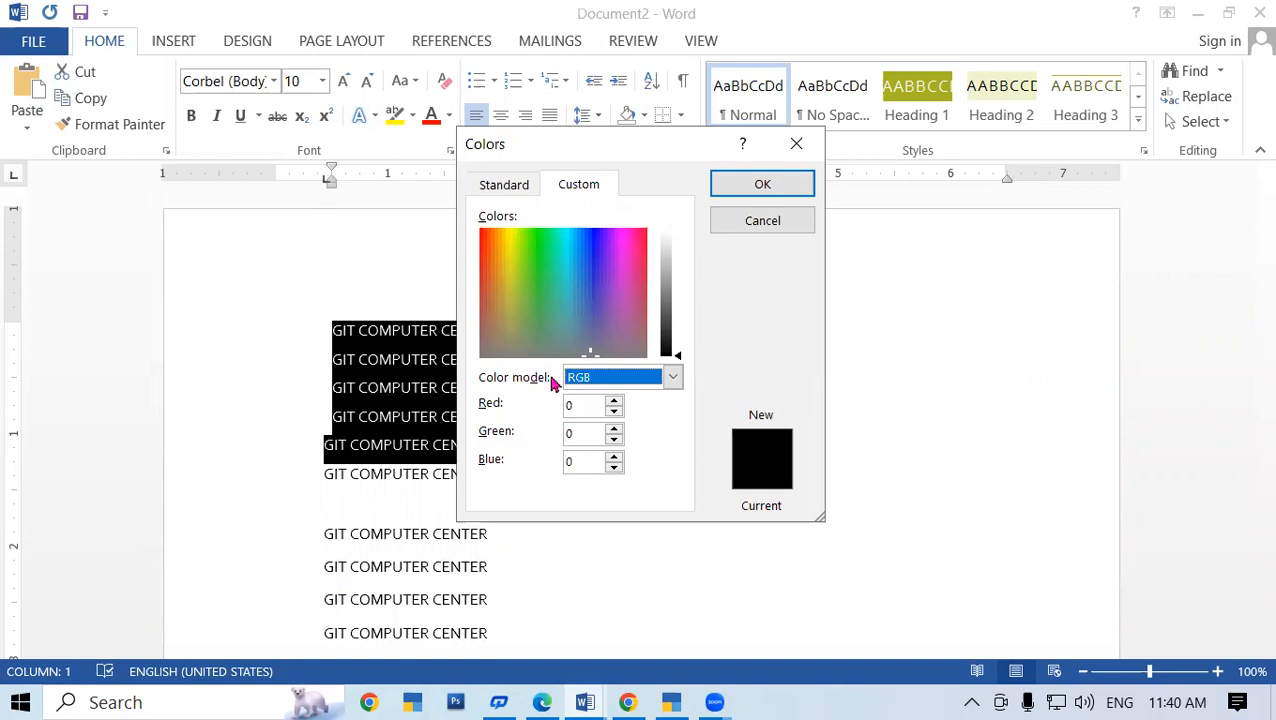
# Apply a custom black shading to the five selected lines
pyautogui.click(595, 281)
pyautogui.click(763, 185)
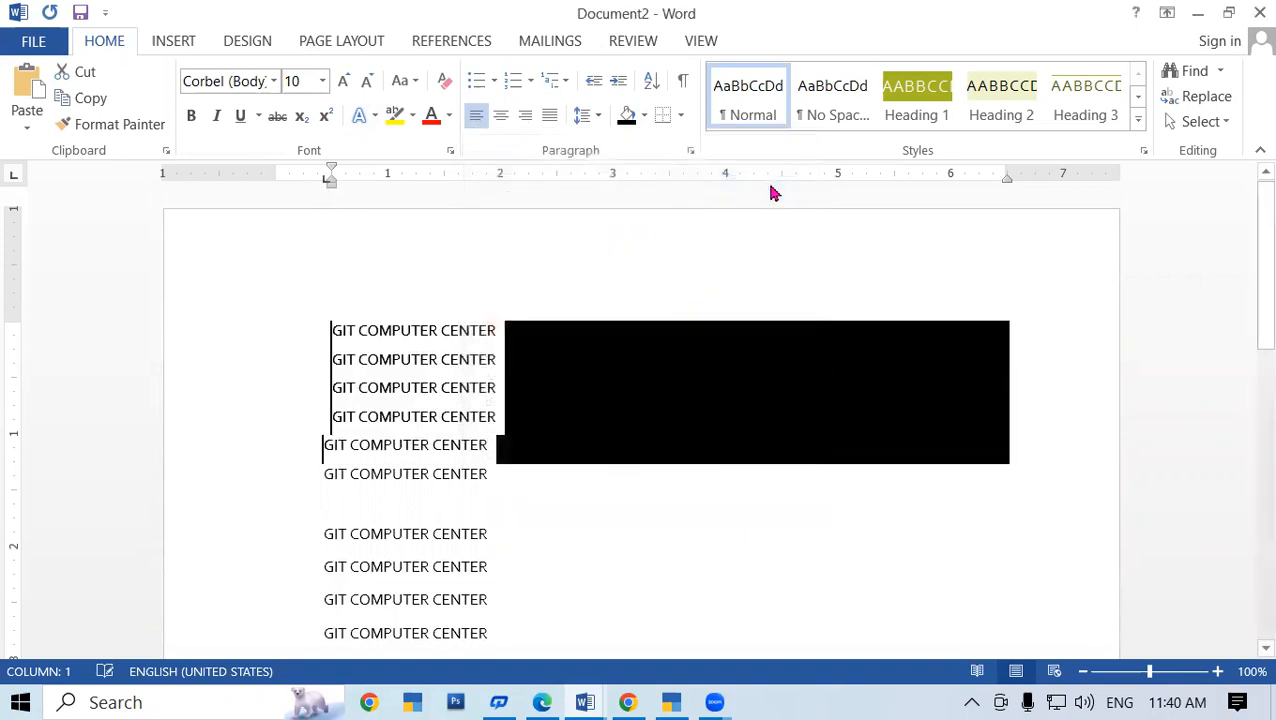
pyautogui.click(699, 474)
pyautogui.click(690, 560)
# Remove the black shading from the first five lines with No Color
pyautogui.moveTo(334, 330)
pyautogui.mouseDown()
pyautogui.moveTo(393, 377)
pyautogui.moveTo(615, 481)
pyautogui.moveTo(781, 440)
pyautogui.mouseUp()
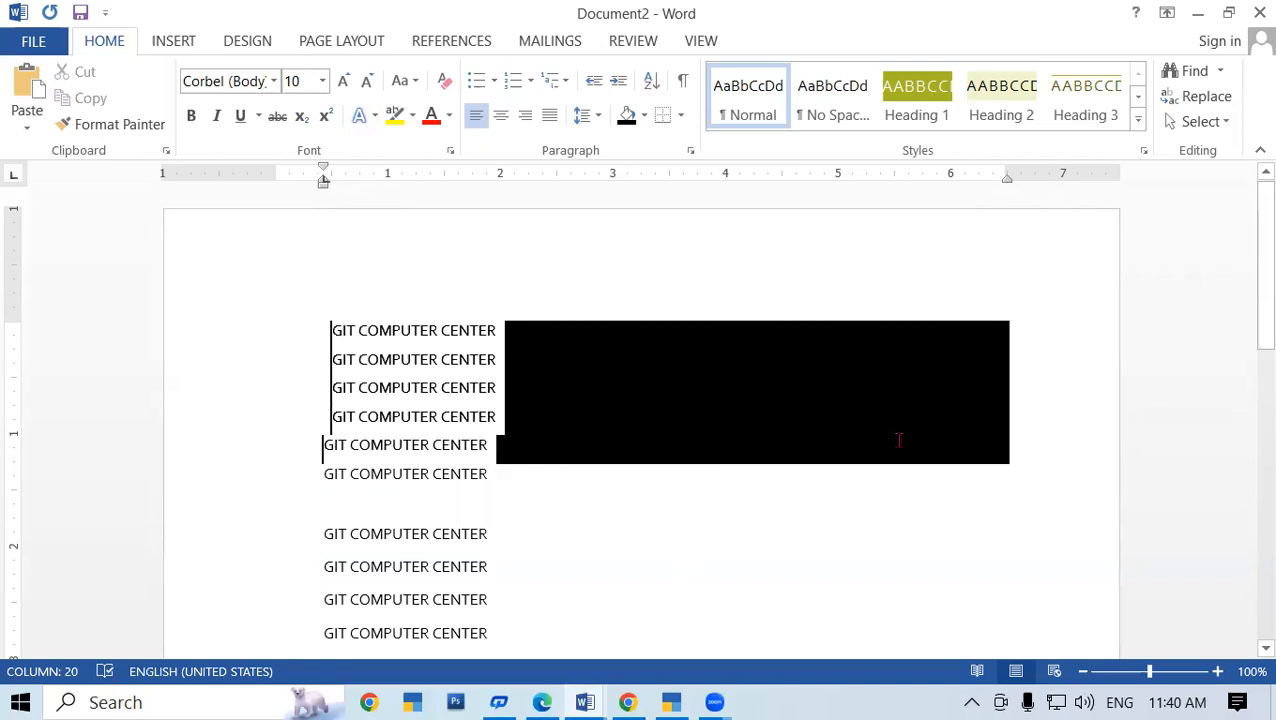
pyautogui.click(644, 115)
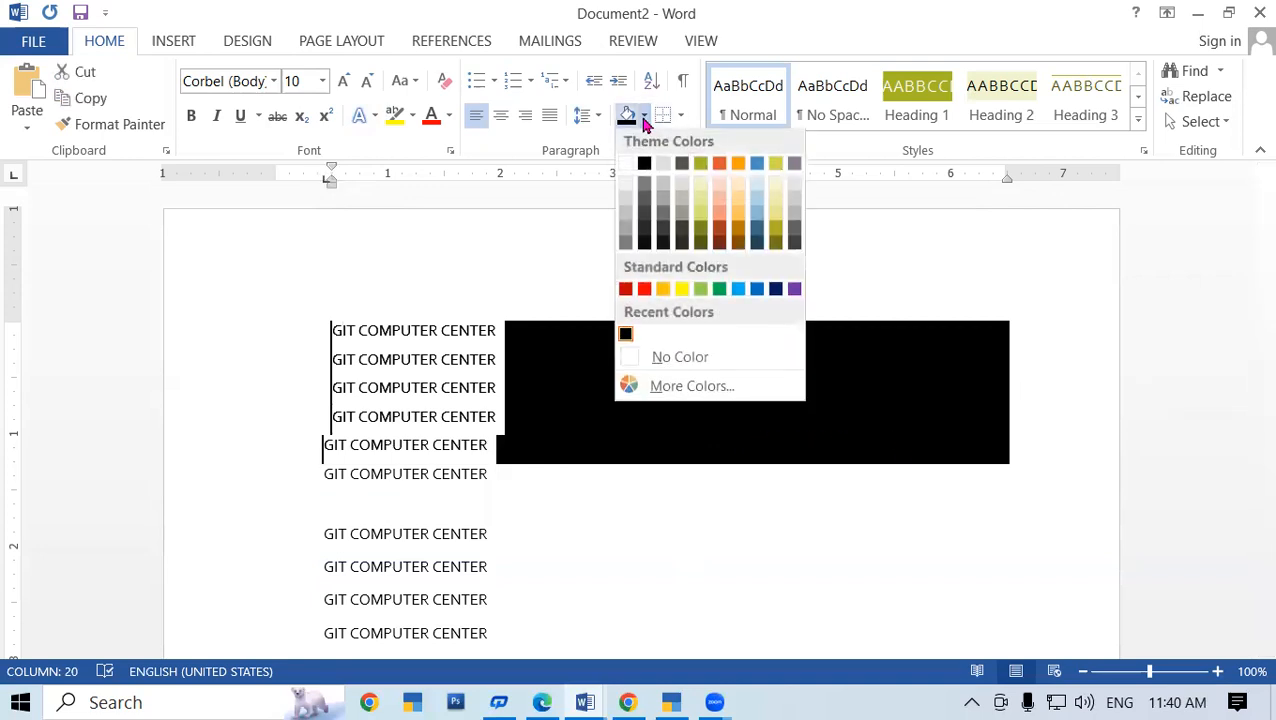
pyautogui.click(632, 362)
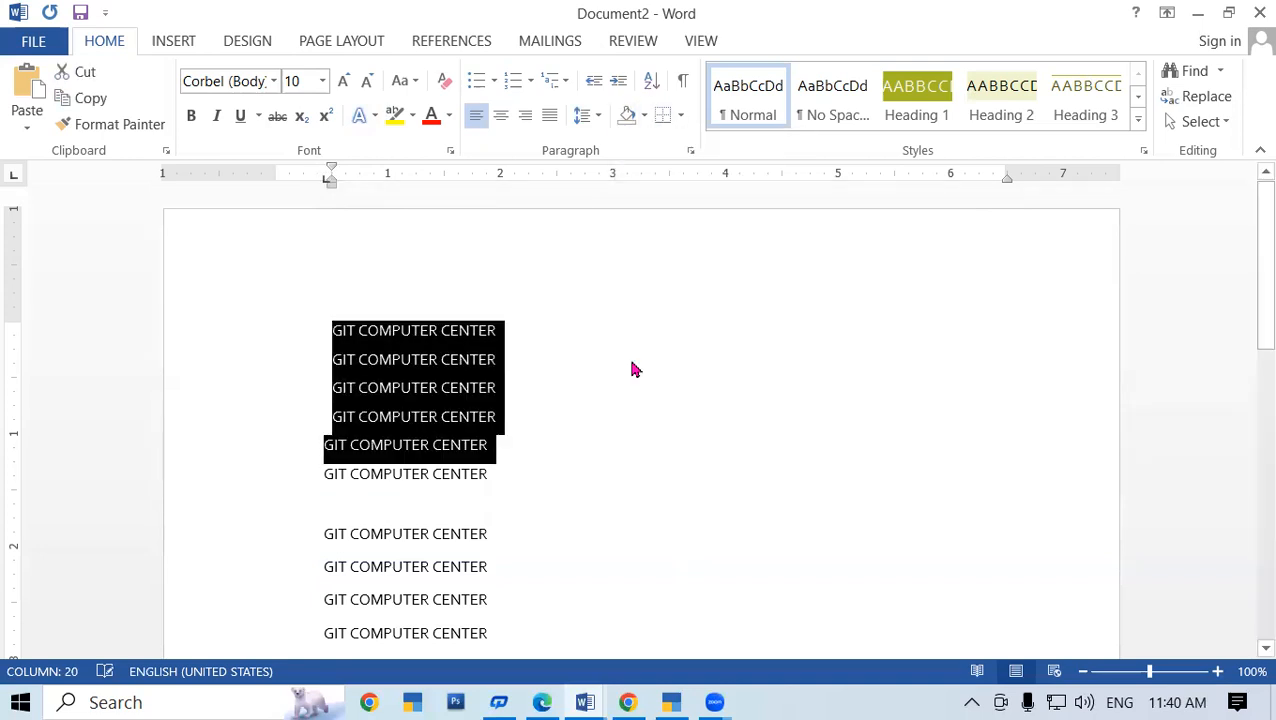
pyautogui.click(632, 368)
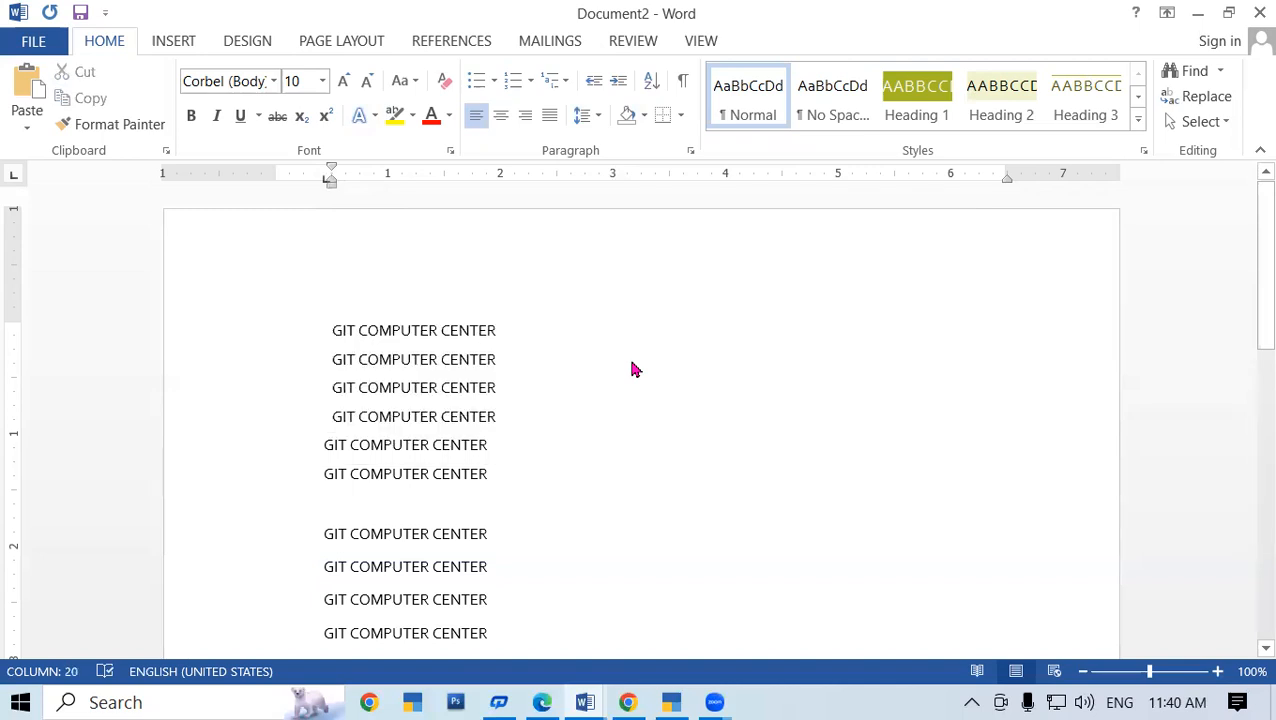
# Apply All Borders to the first six lines of sample text
pyautogui.moveTo(322, 322); pyautogui.dragTo(533, 492)
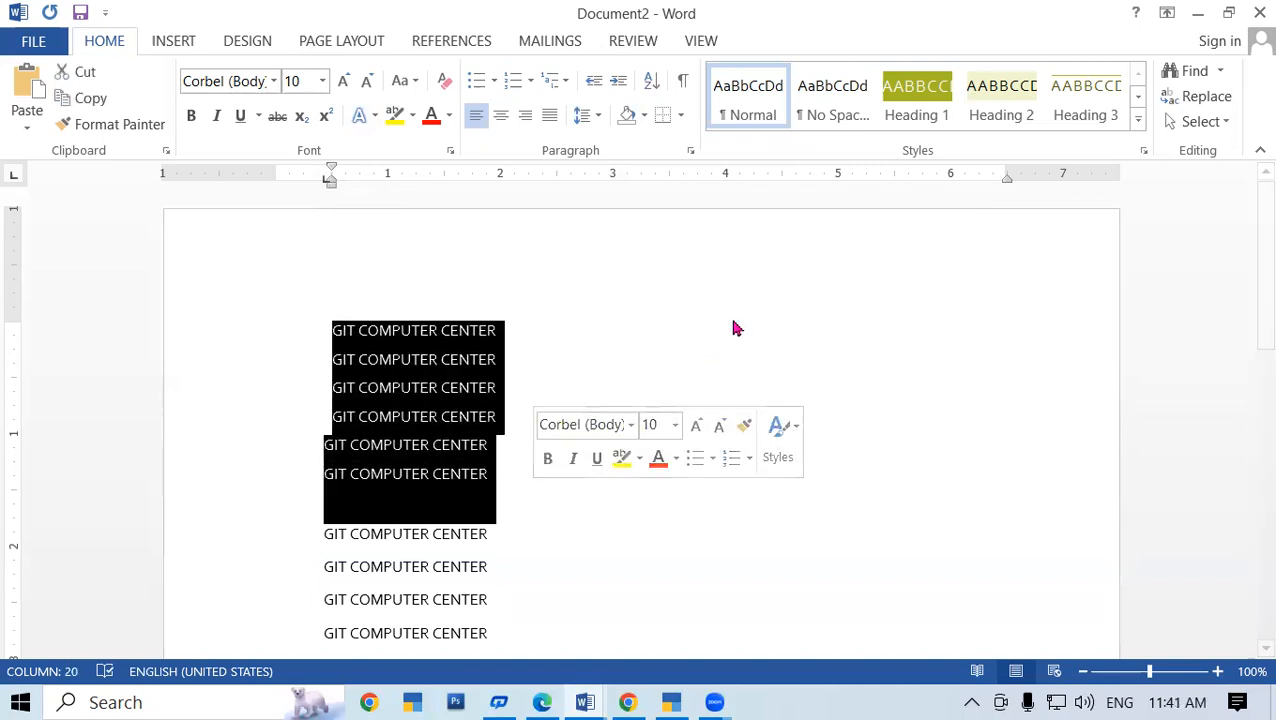
pyautogui.click(682, 118)
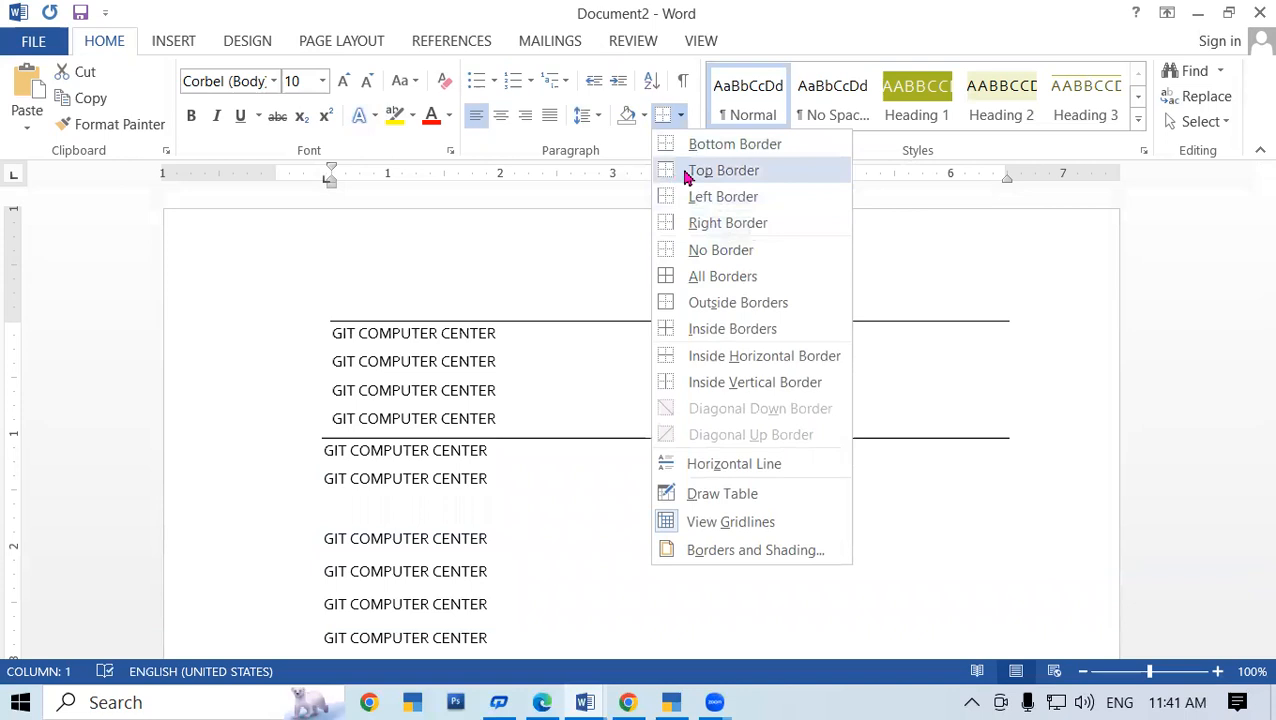
pyautogui.click(692, 278)
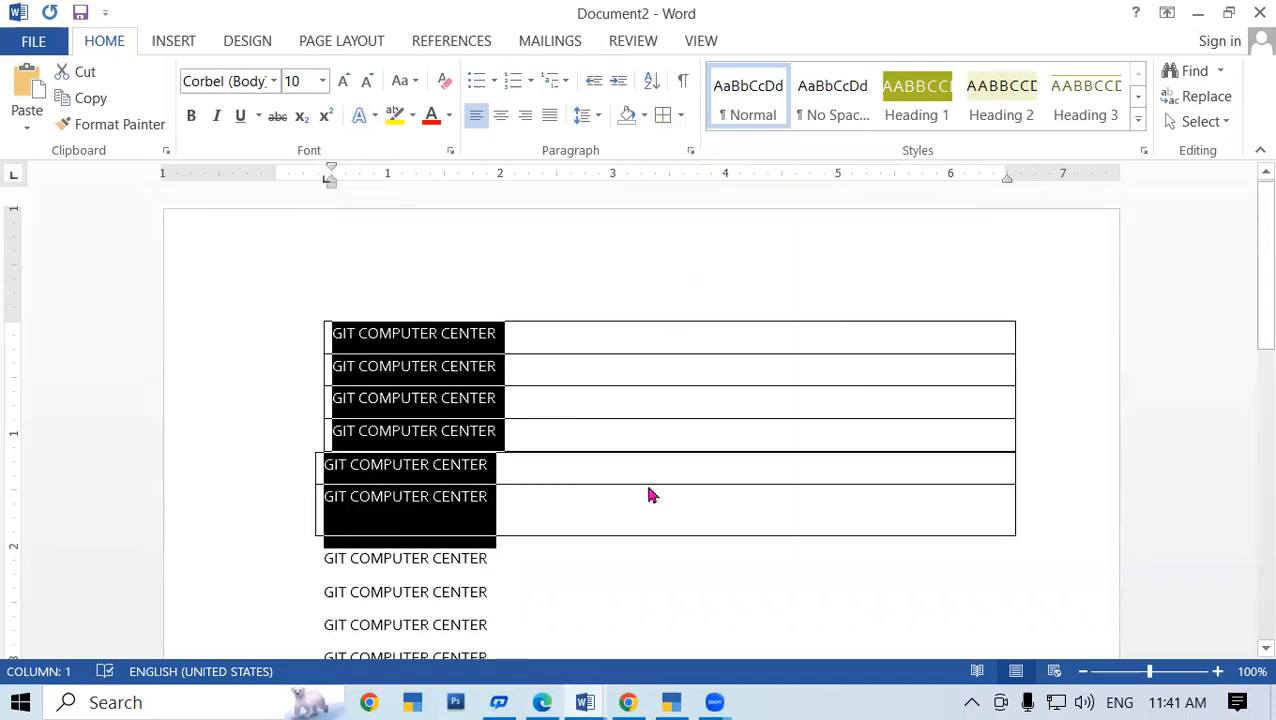
pyautogui.click(585, 504)
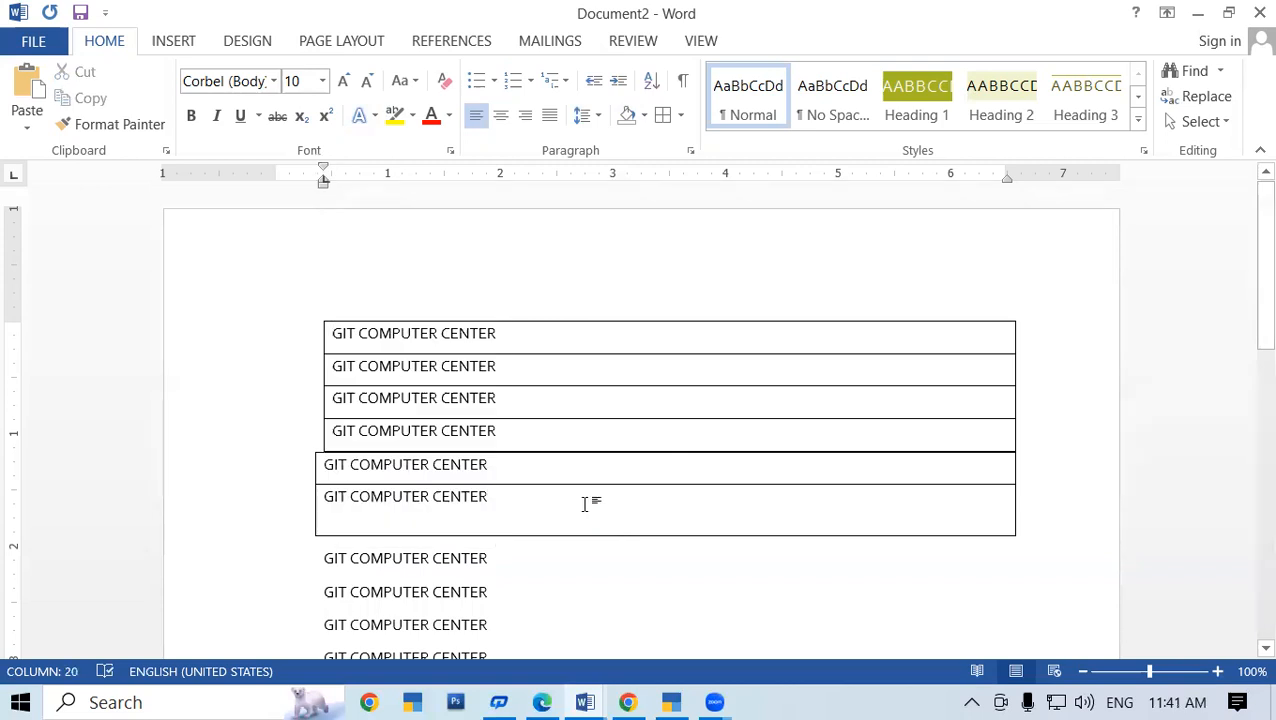
# Extend the bordered block below its sixth line with the text GSDFDSFSDF and another empty bordered line
pyautogui.press('Return')
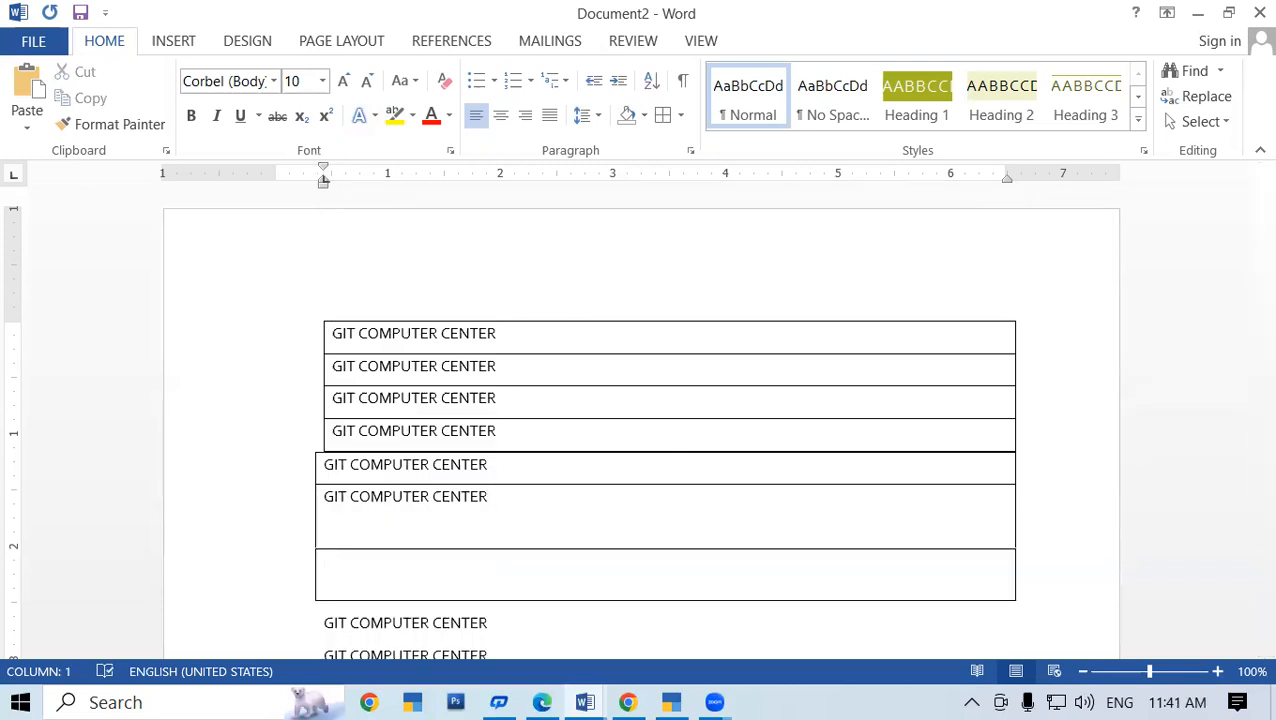
pyautogui.write('GSDFDSFSDF')
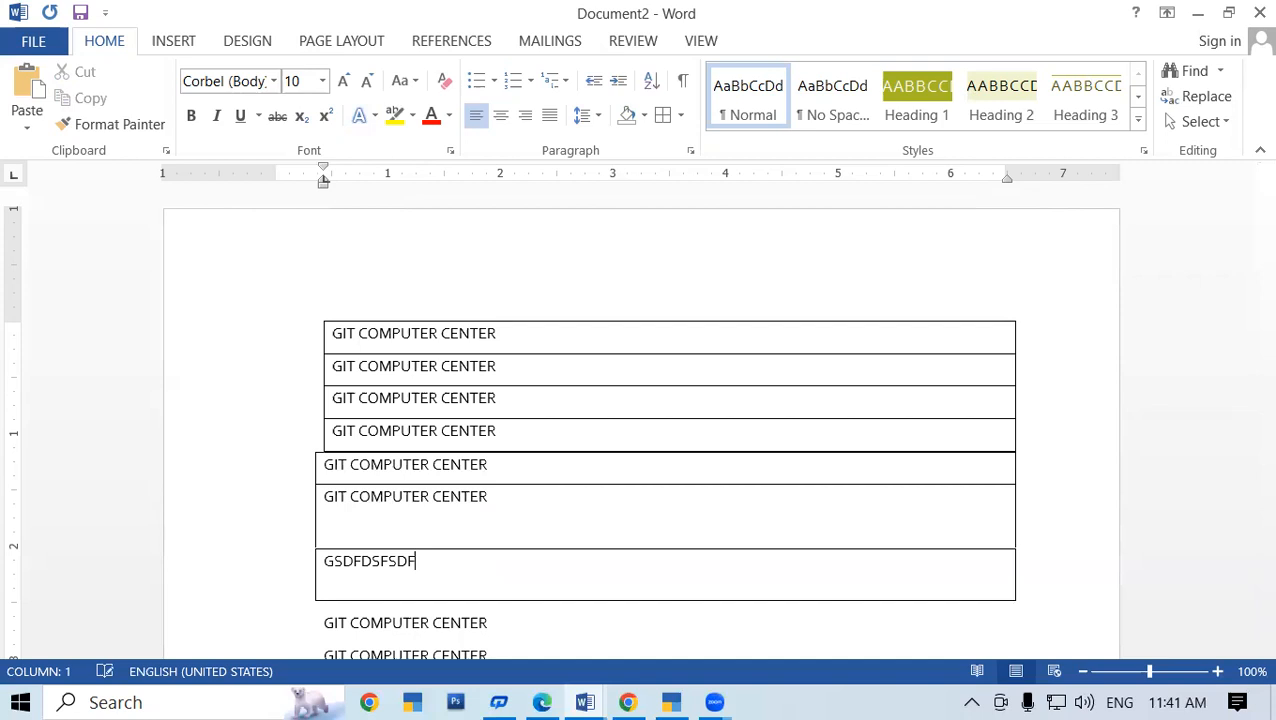
pyautogui.press('Return')
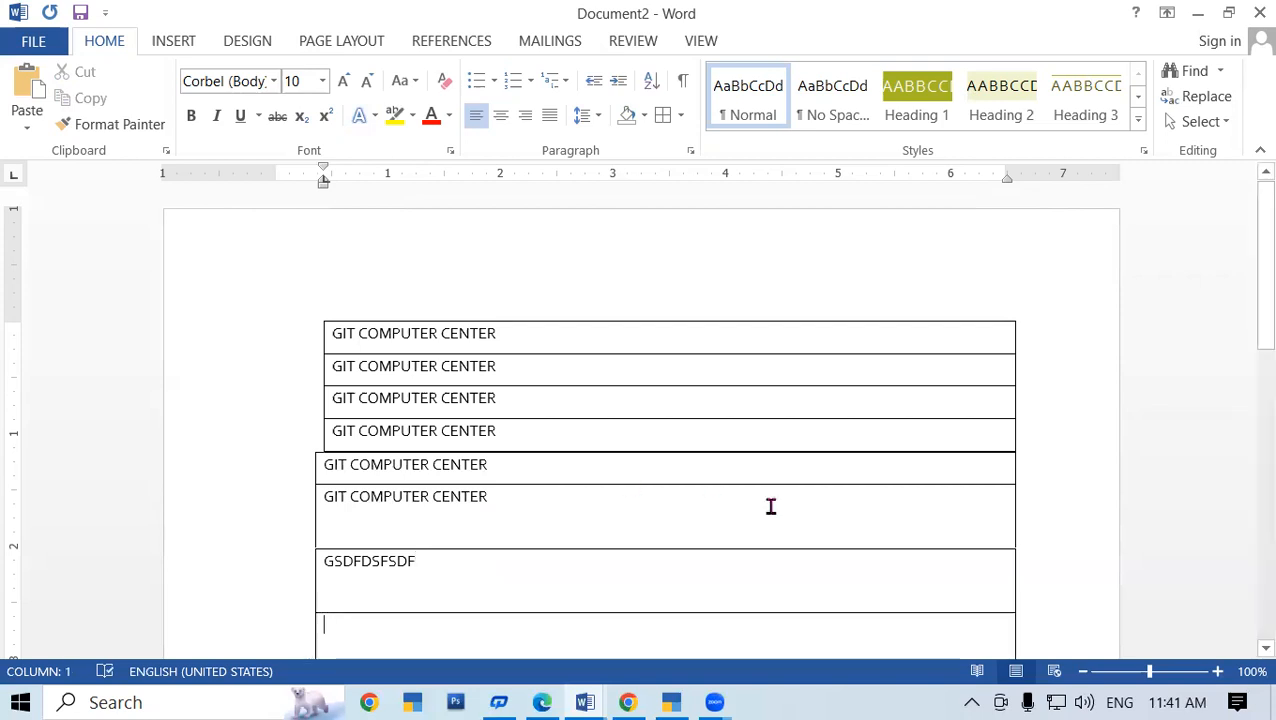
pyautogui.scroll(-3, 769, 507)
pyautogui.scroll(1, 770, 506)
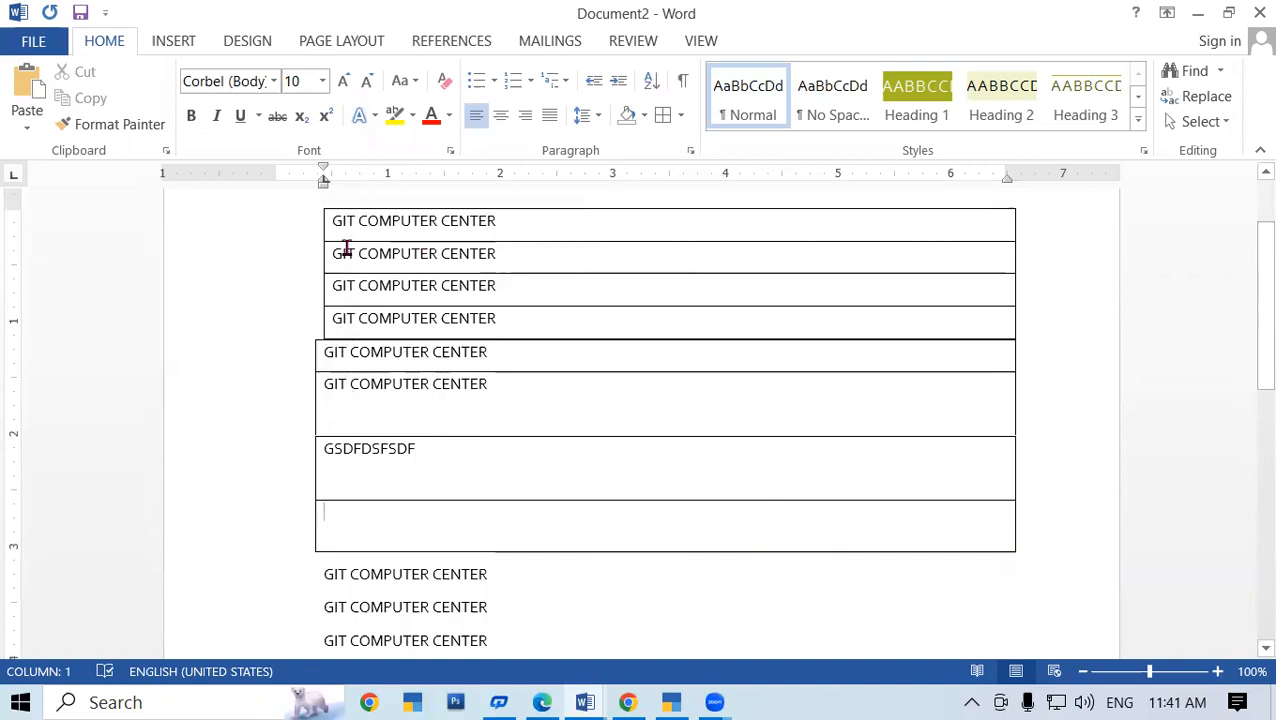
# Undo the added text, the borders and the recent line spacing changes on the first lines
pyautogui.hotkey('ctrl', 'z')
pyautogui.hotkey('ctrl', 'z')
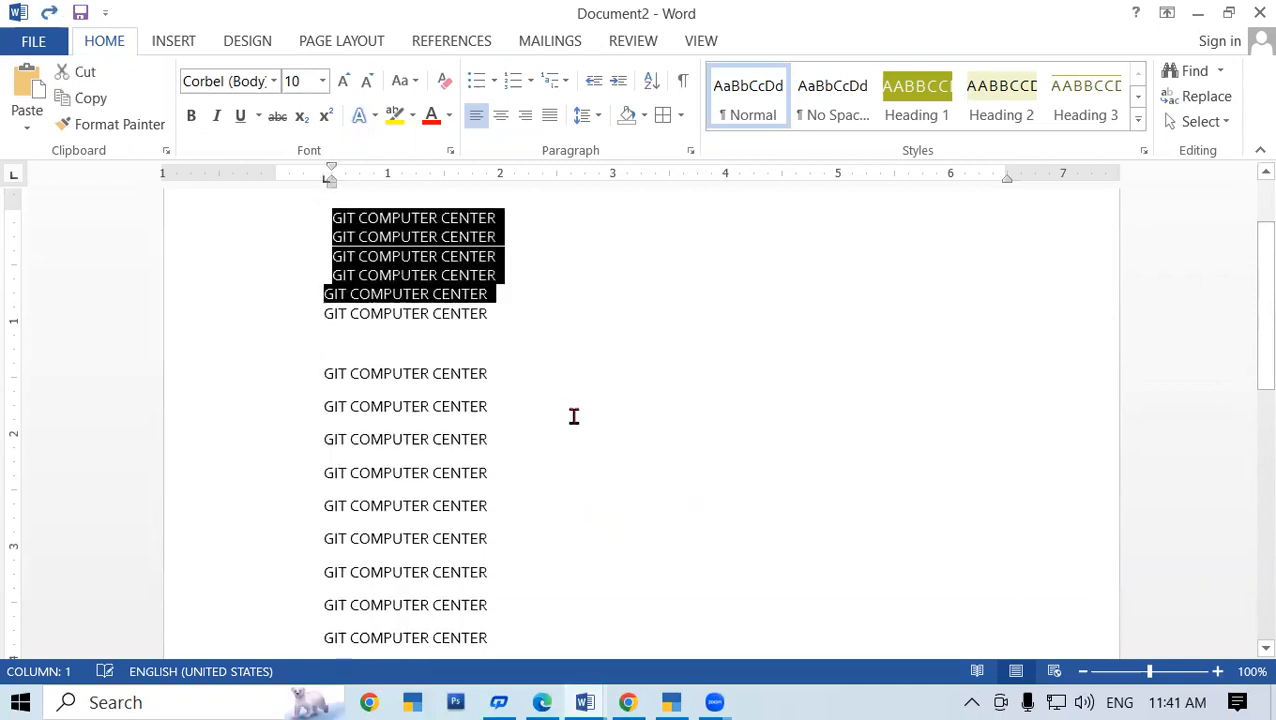
pyautogui.hotkey('ctrl', 'z')
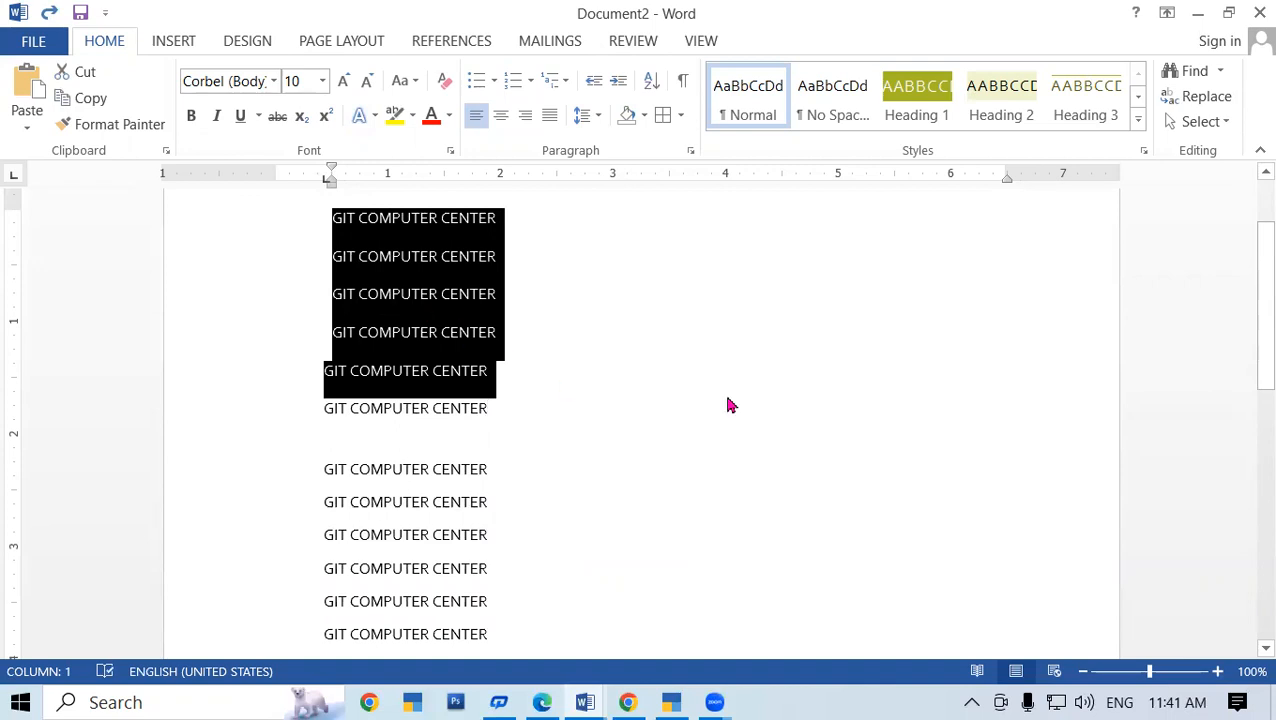
pyautogui.click(640, 372)
# Shift the left indent of the first four lines outward using the ruler's indent marker
pyautogui.moveTo(323, 185); pyautogui.dragTo(341, 326)
pyautogui.moveTo(330, 185)
pyautogui.mouseDown()
pyautogui.moveTo(486, 450)
pyautogui.moveTo(521, 394)
pyautogui.moveTo(521, 407)
pyautogui.mouseUp()
pyautogui.click(644, 404)
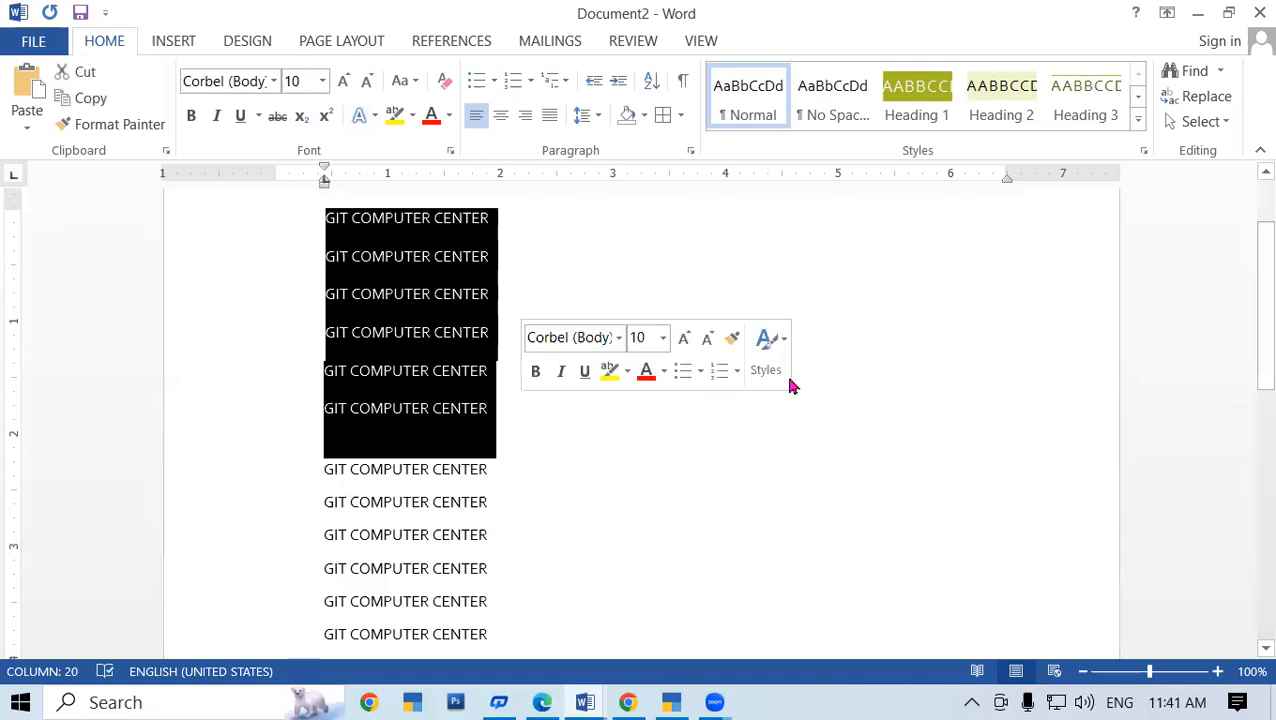
pyautogui.click(676, 268)
pyautogui.moveTo(327, 222); pyautogui.dragTo(498, 360)
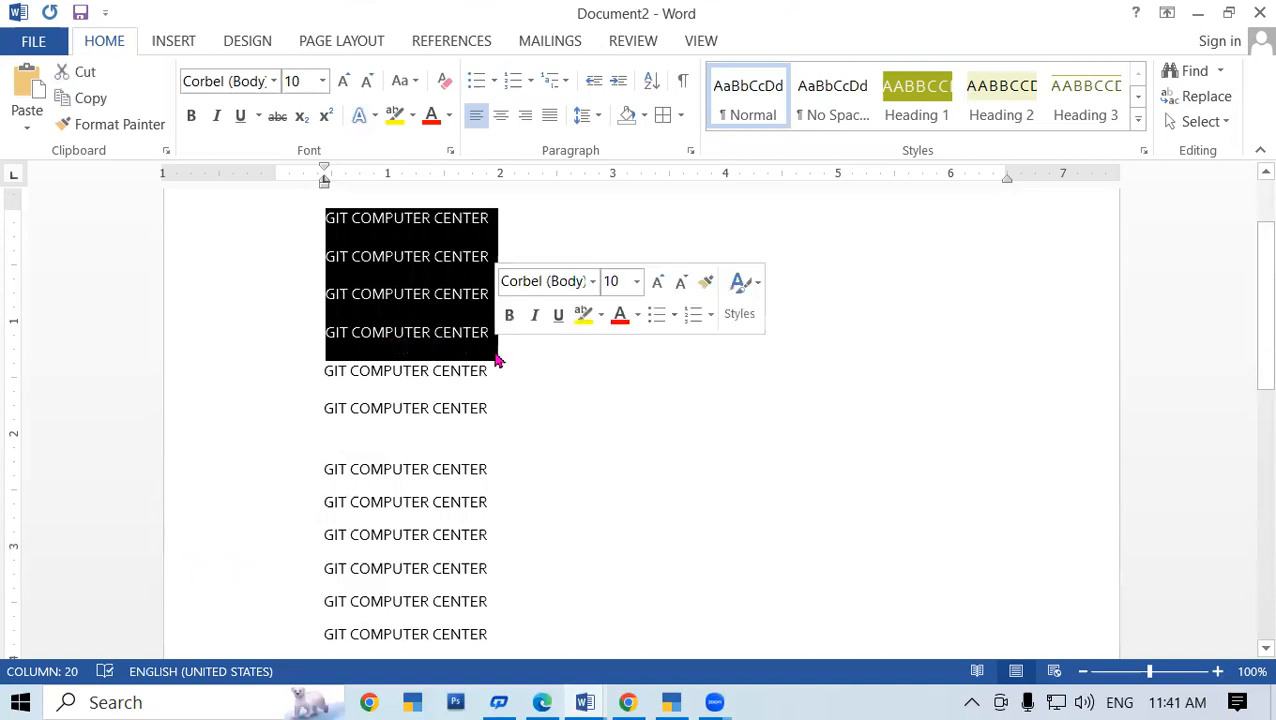
pyautogui.moveTo(323, 185)
pyautogui.mouseDown()
pyautogui.moveTo(308, 199)
pyautogui.moveTo(324, 188)
pyautogui.moveTo(323, 199)
pyautogui.mouseUp()
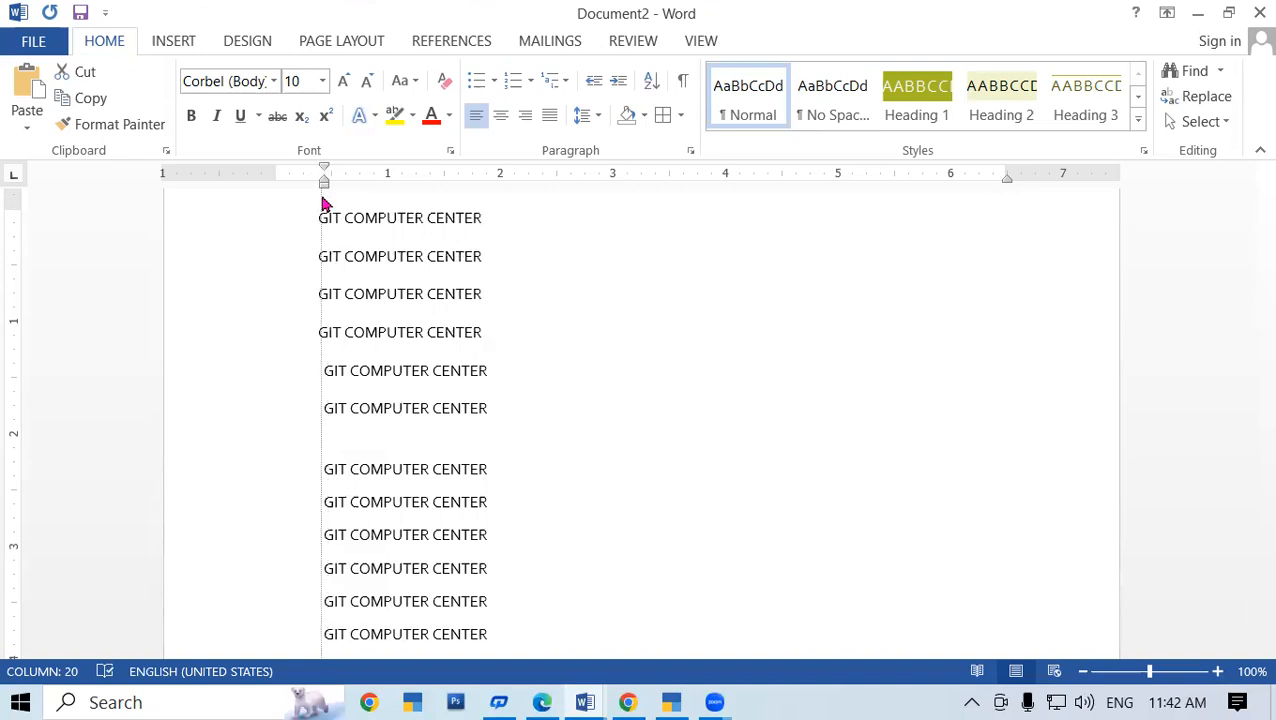
# Delete the first six lines of sample text
pyautogui.click(638, 379)
pyautogui.moveTo(385, 320); pyautogui.dragTo(464, 407)
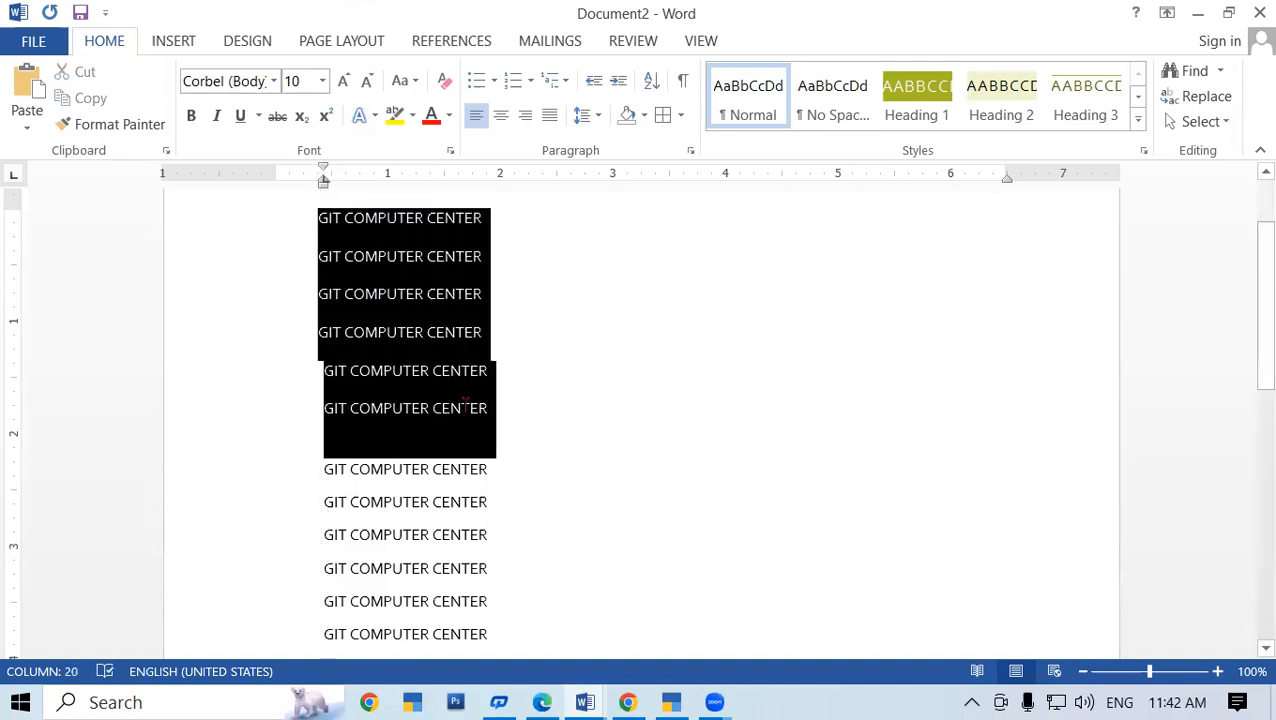
pyautogui.press('Delete')
# Apply All Borders to the nine remaining GIT COMPUTER CENTER lines
pyautogui.moveTo(326, 217); pyautogui.dragTo(510, 498)
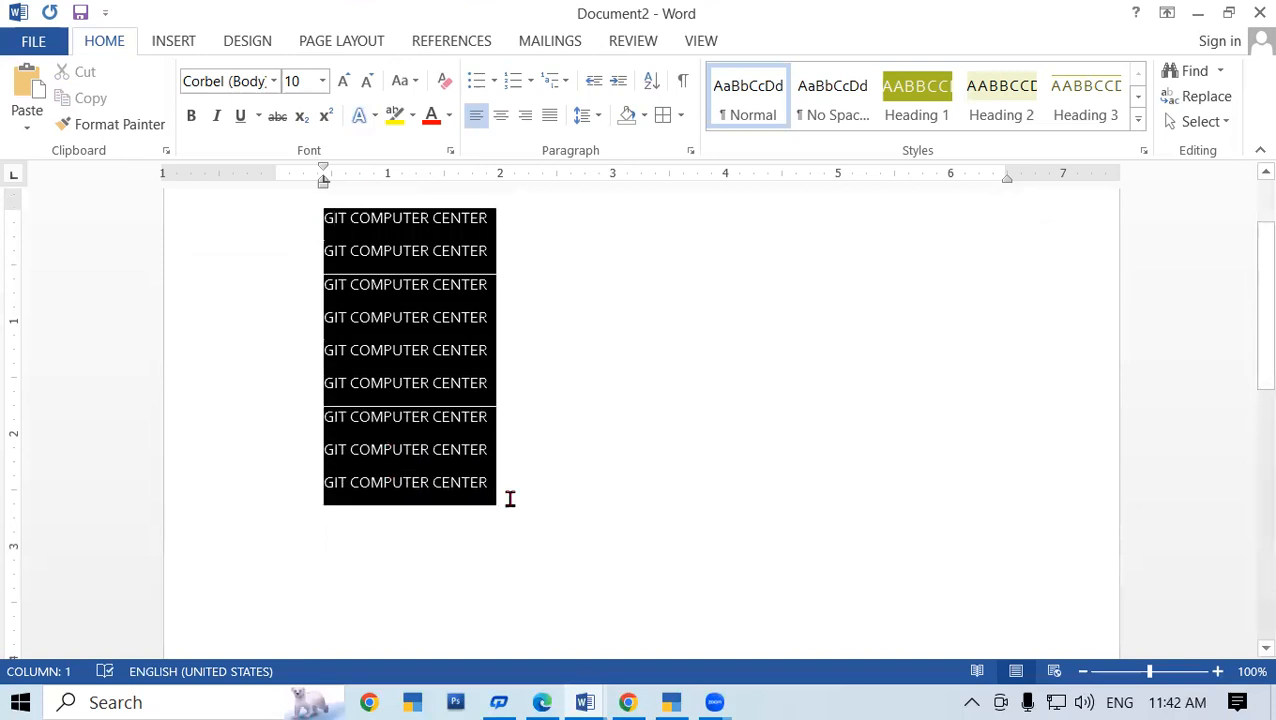
pyautogui.click(663, 115)
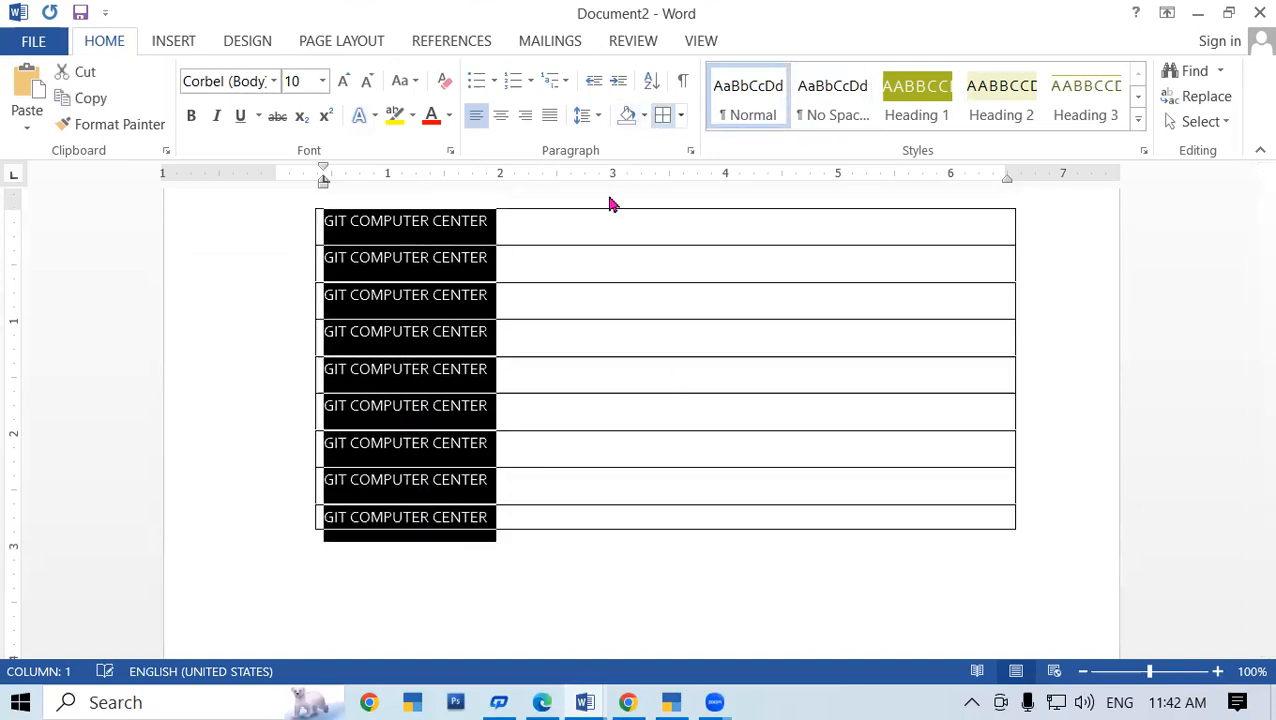
pyautogui.click(1095, 490)
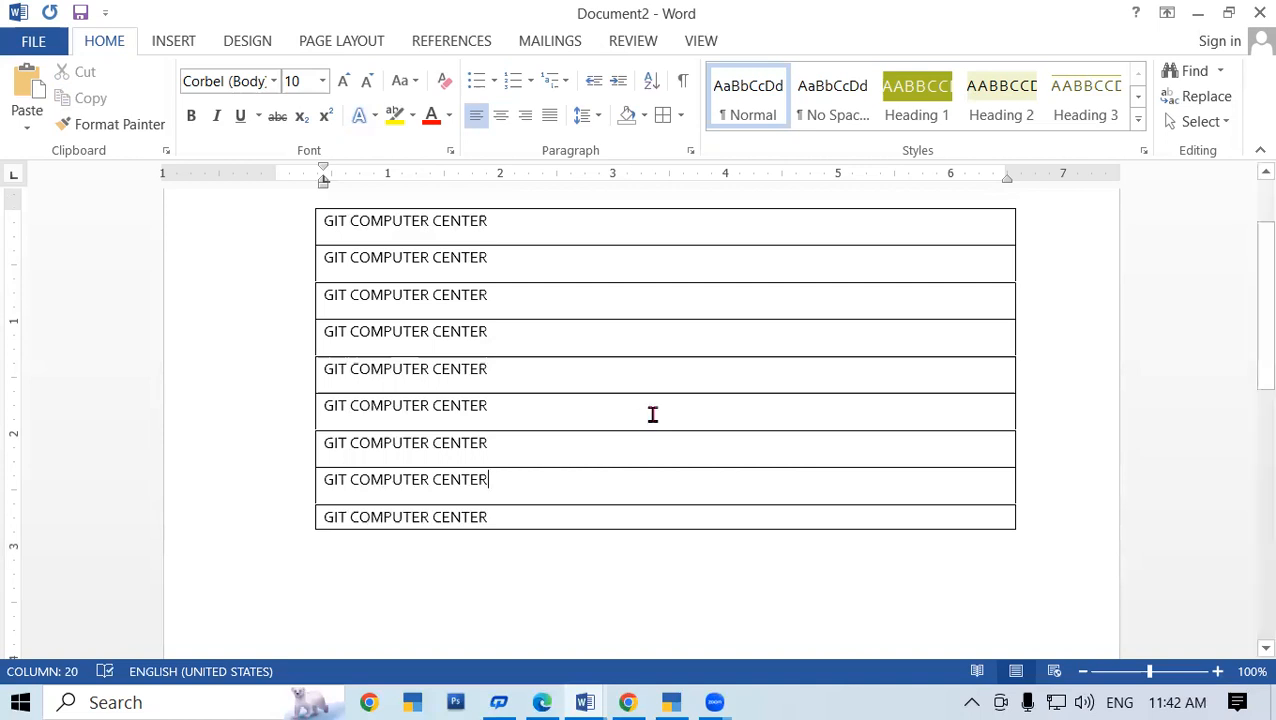
# Insert three tab spaces after the text in the first bordered line
pyautogui.scroll(2, 652, 414)
pyautogui.click(580, 346)
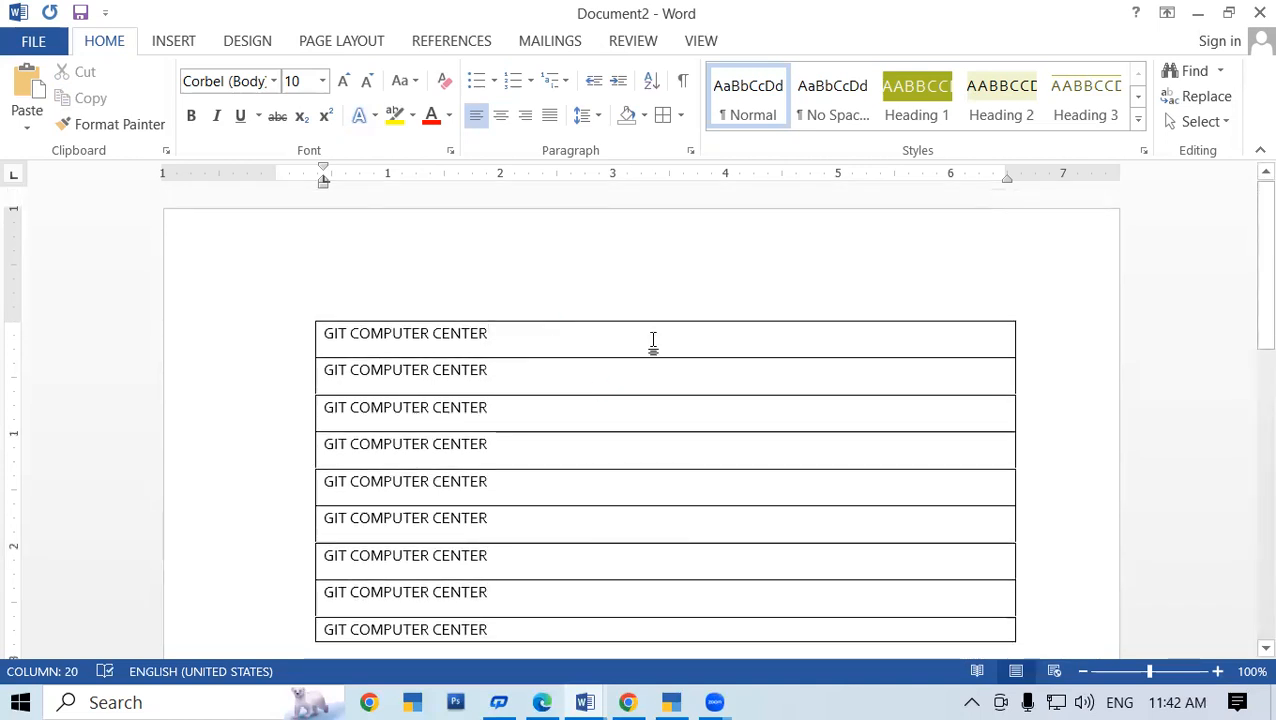
pyautogui.press('Tab')
pyautogui.press('Tab')
pyautogui.press('Tab')
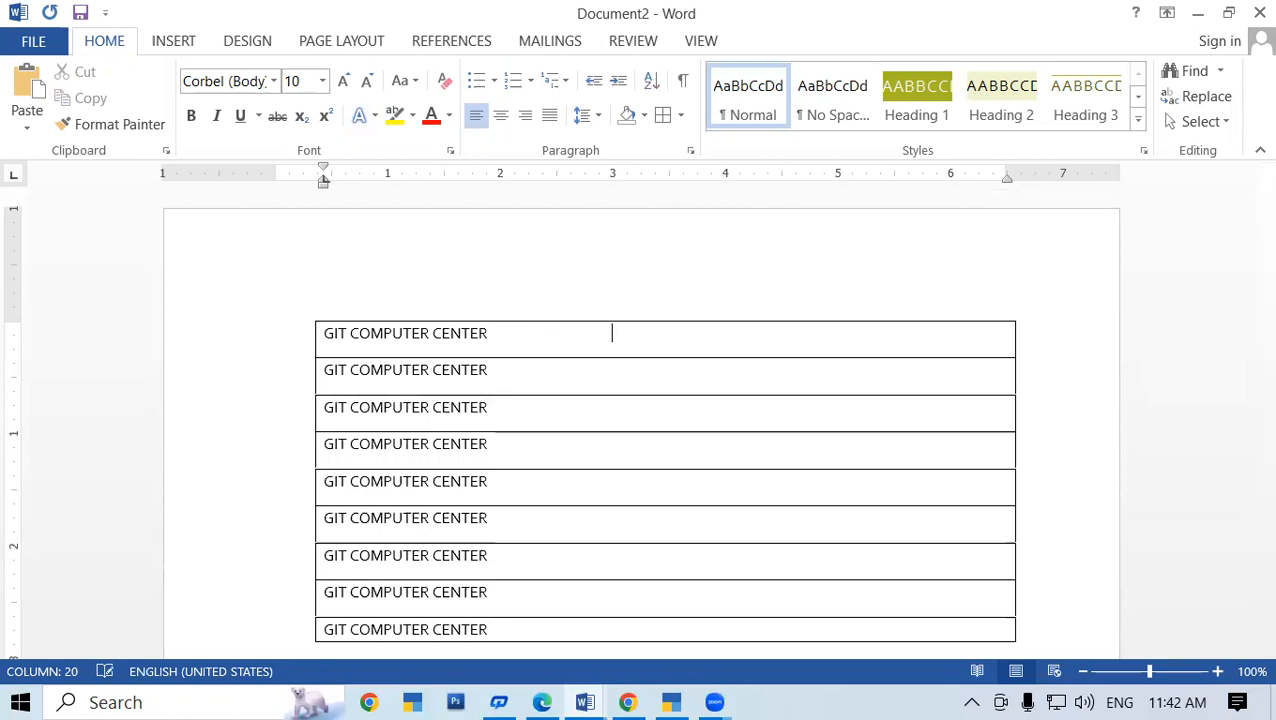
# Replace the content of the first bordered line with the heading NAME
pyautogui.press('BackSpace')
pyautogui.press('BackSpace')
pyautogui.press('BackSpace')
pyautogui.press('BackSpace')
pyautogui.press('BackSpace')
pyautogui.press('BackSpace')
pyautogui.press('BackSpace')
pyautogui.press('BackSpace')
pyautogui.press('BackSpace')
pyautogui.press('BackSpace')
pyautogui.press('BackSpace')
pyautogui.press('BackSpace')
pyautogui.press('BackSpace')
pyautogui.press('BackSpace')
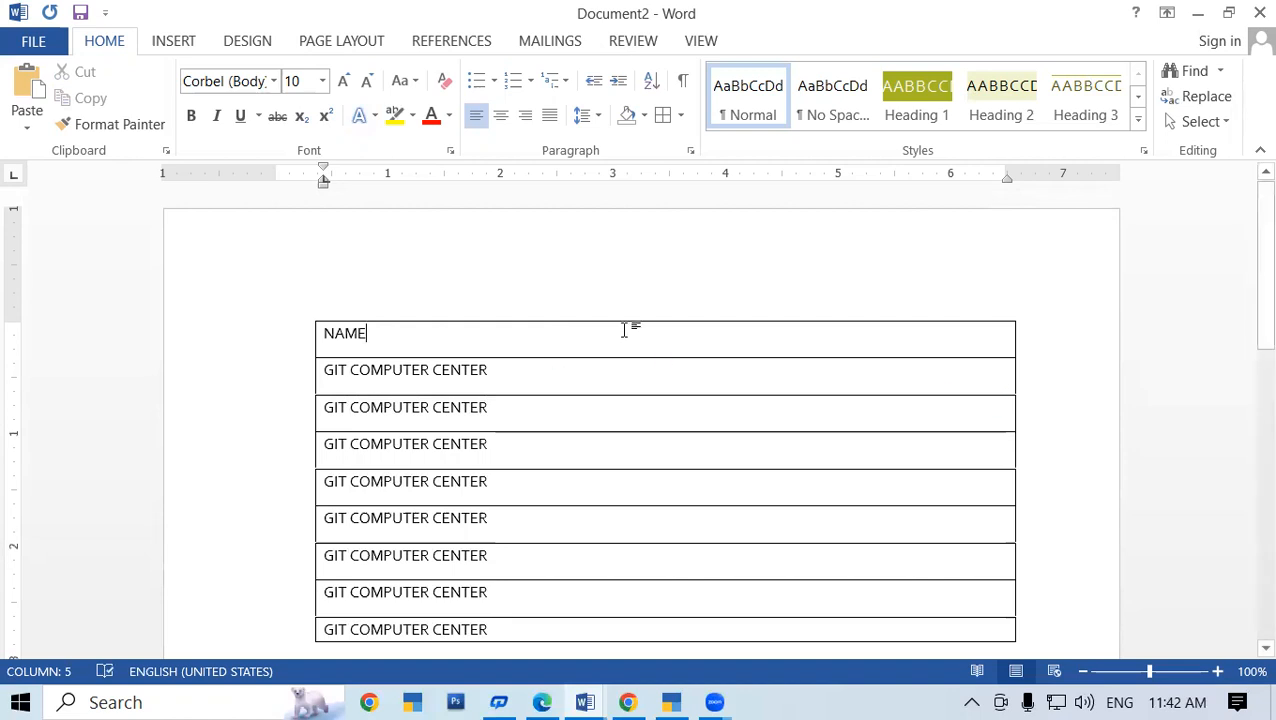
# Add the headings SUB and COUR after NAME in the first bordered line, spaced apart with tabs
pyautogui.press('Tab')
pyautogui.press('Tab')
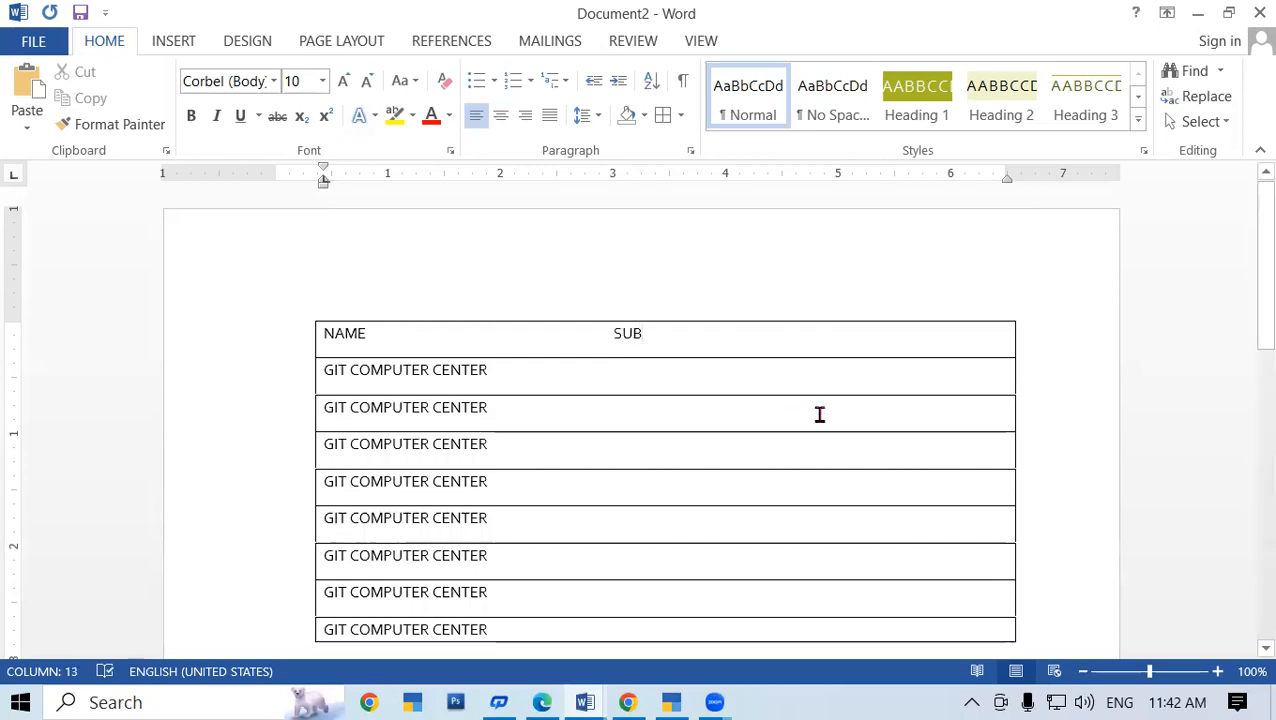
pyautogui.press('Tab')
pyautogui.press('Tab')
pyautogui.press('Tab')
pyautogui.press('Tab')
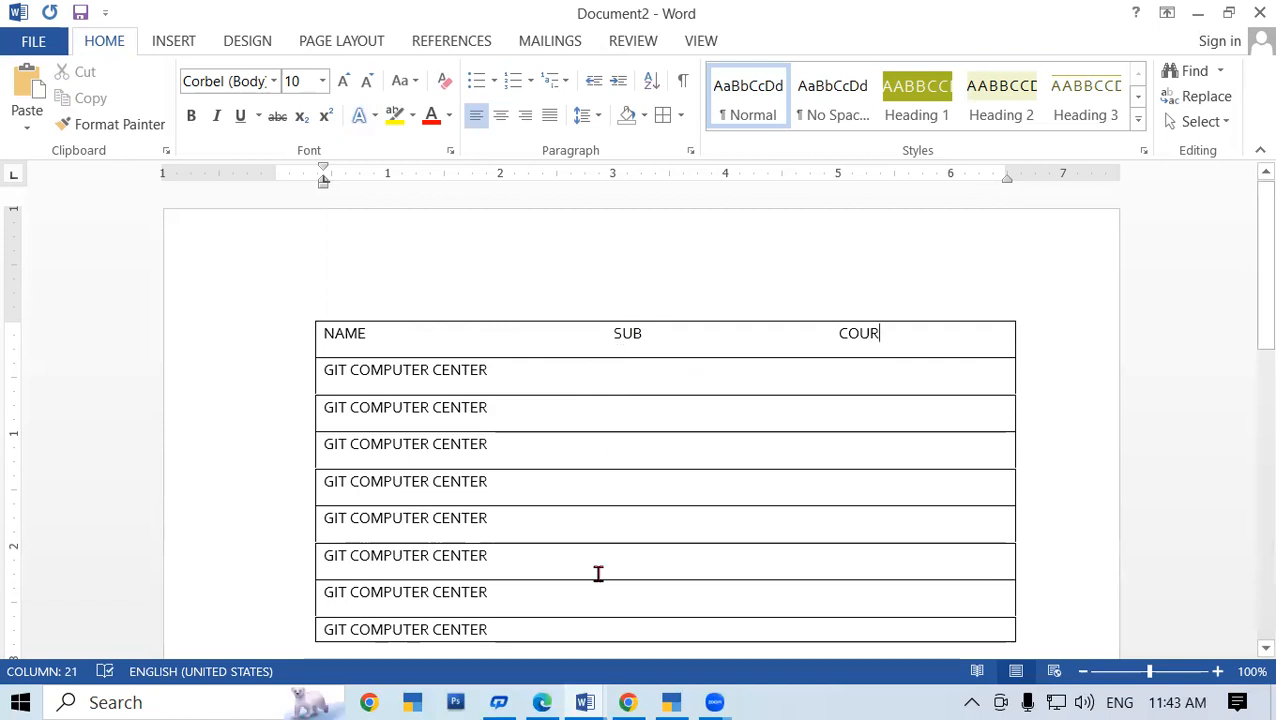
# Delete the NAME, SUB and COUR heading line from the bordered block
pyautogui.click(632, 380)
pyautogui.click(913, 333)
pyautogui.moveTo(894, 333); pyautogui.dragTo(320, 339)
pyautogui.press('BackSpace')
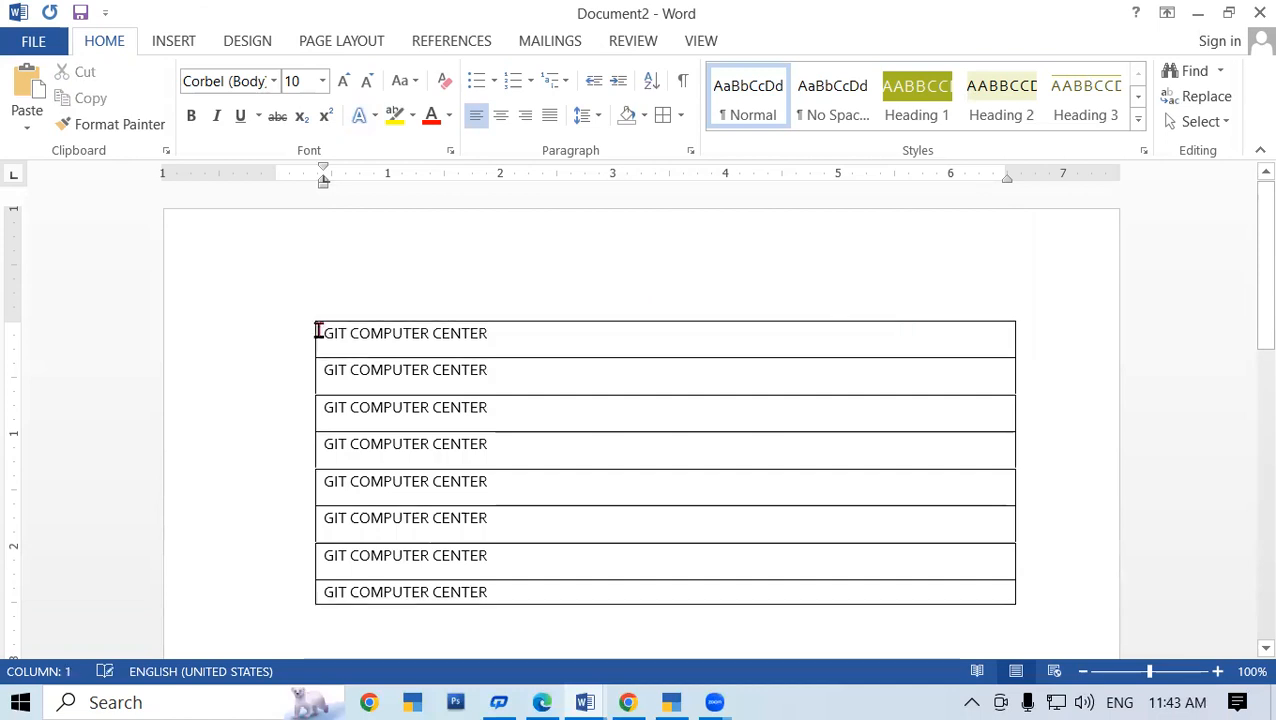
pyautogui.click(393, 273)
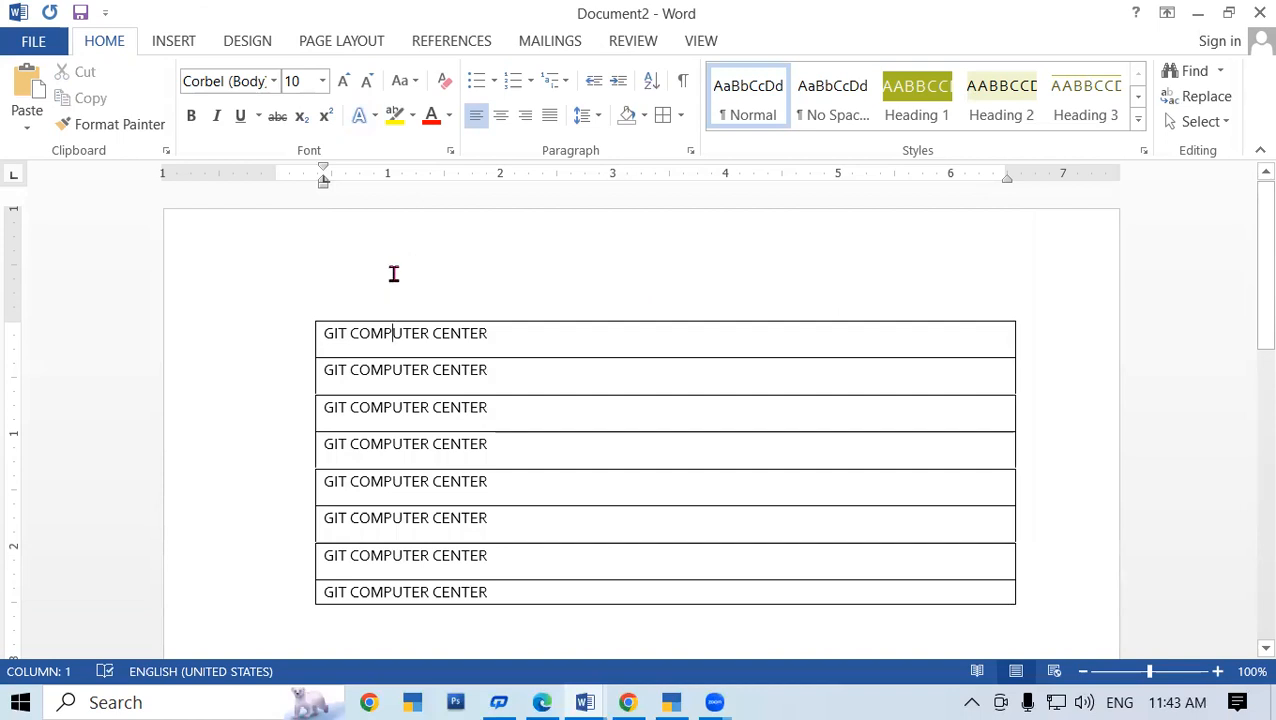
pyautogui.moveTo(398, 267); pyautogui.dragTo(782, 304)
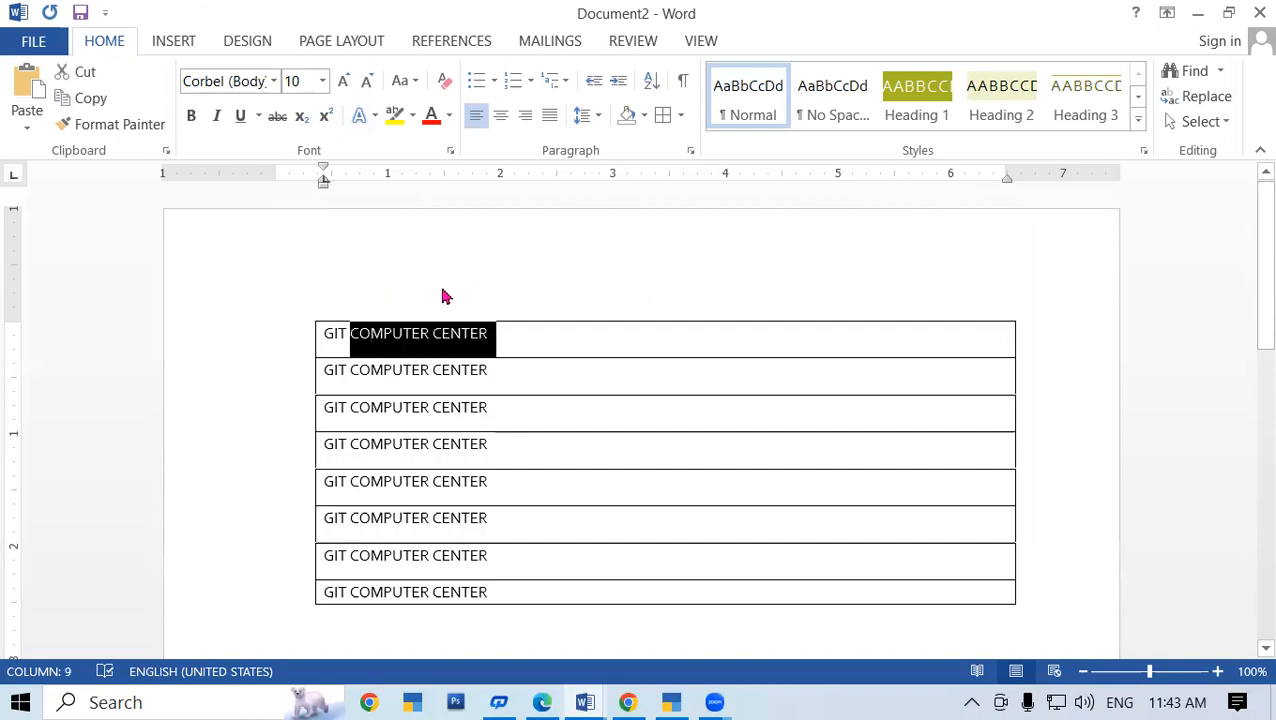
pyautogui.click(583, 290)
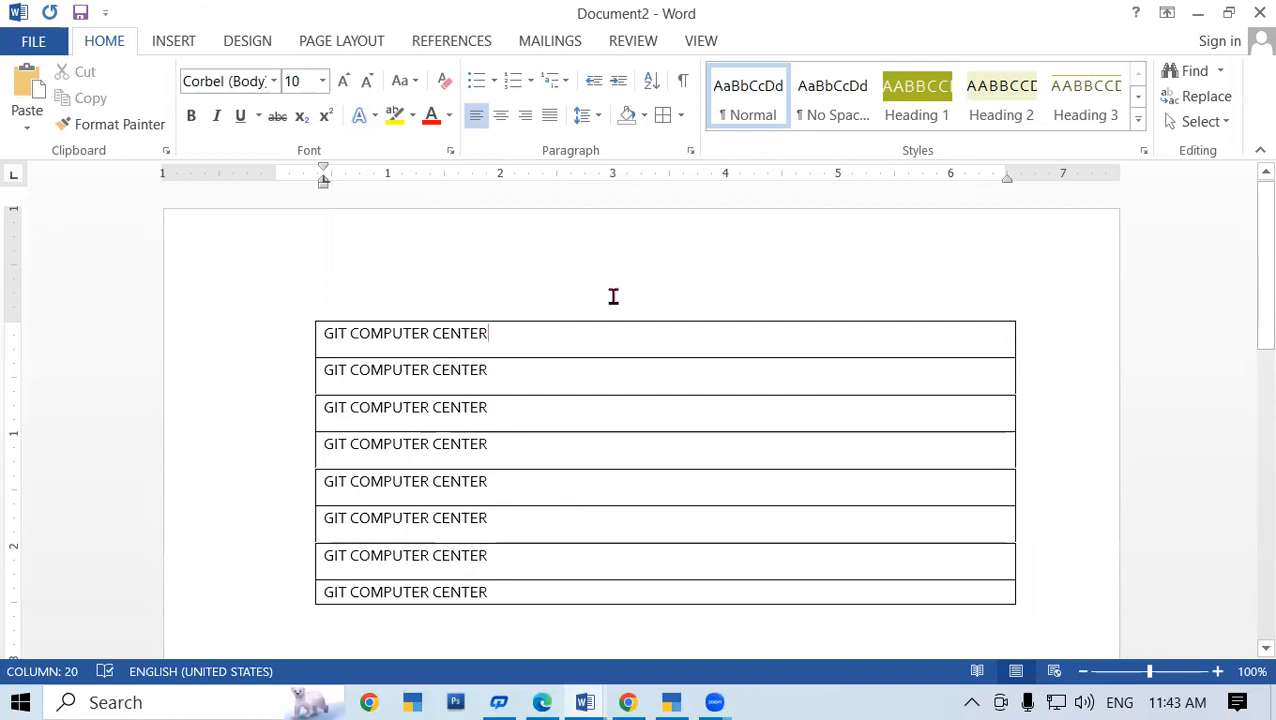
pyautogui.moveTo(640, 447); pyautogui.dragTo(668, 640)
pyautogui.moveTo(765, 378); pyautogui.dragTo(880, 474)
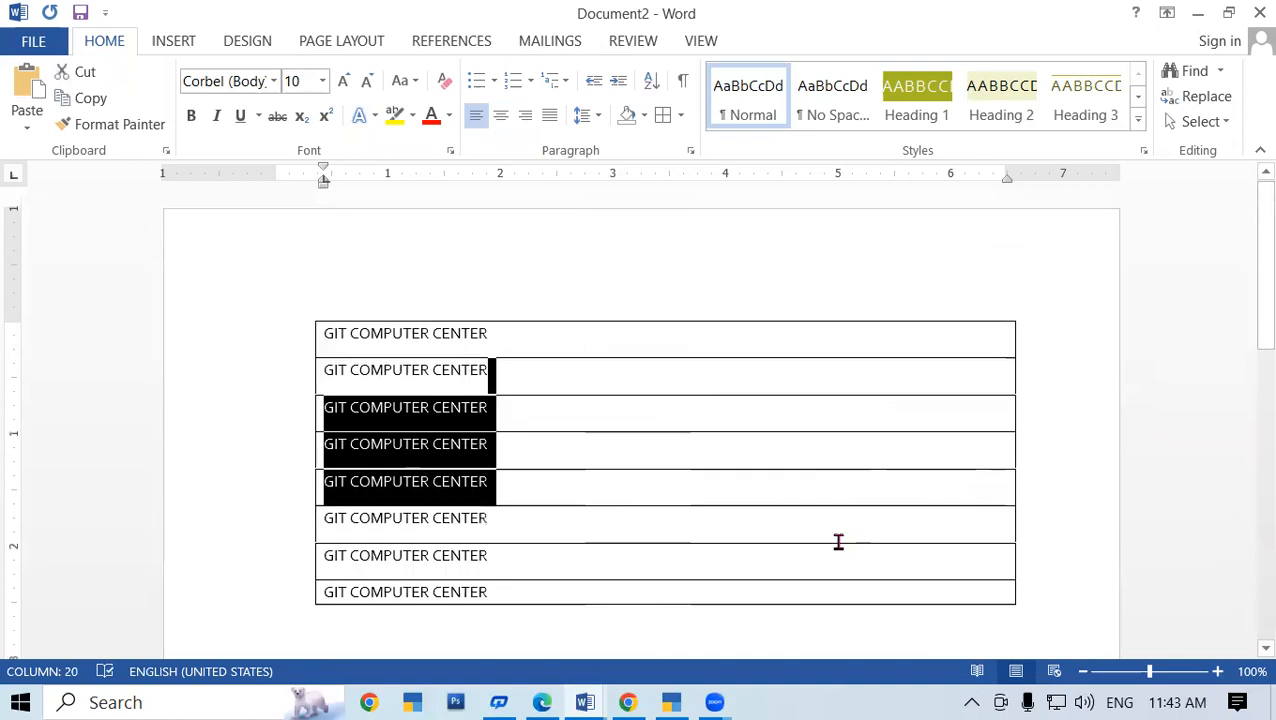
pyautogui.click(996, 334)
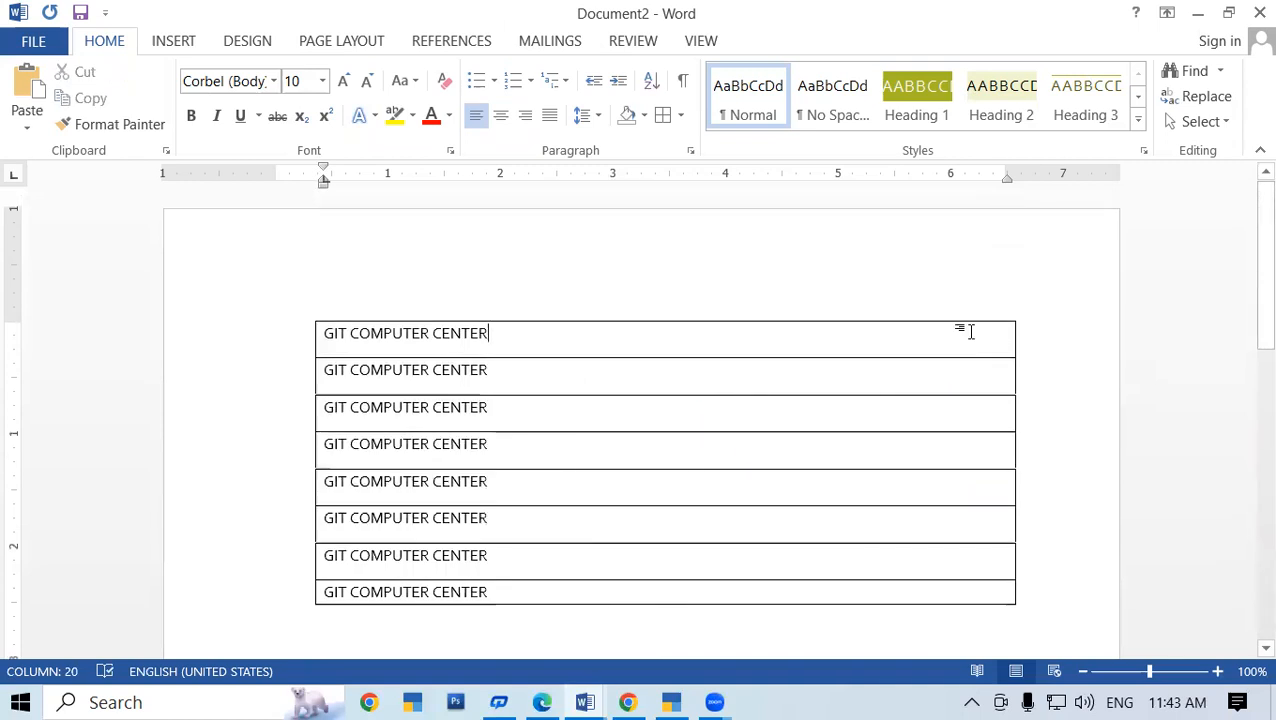
pyautogui.click(348, 333)
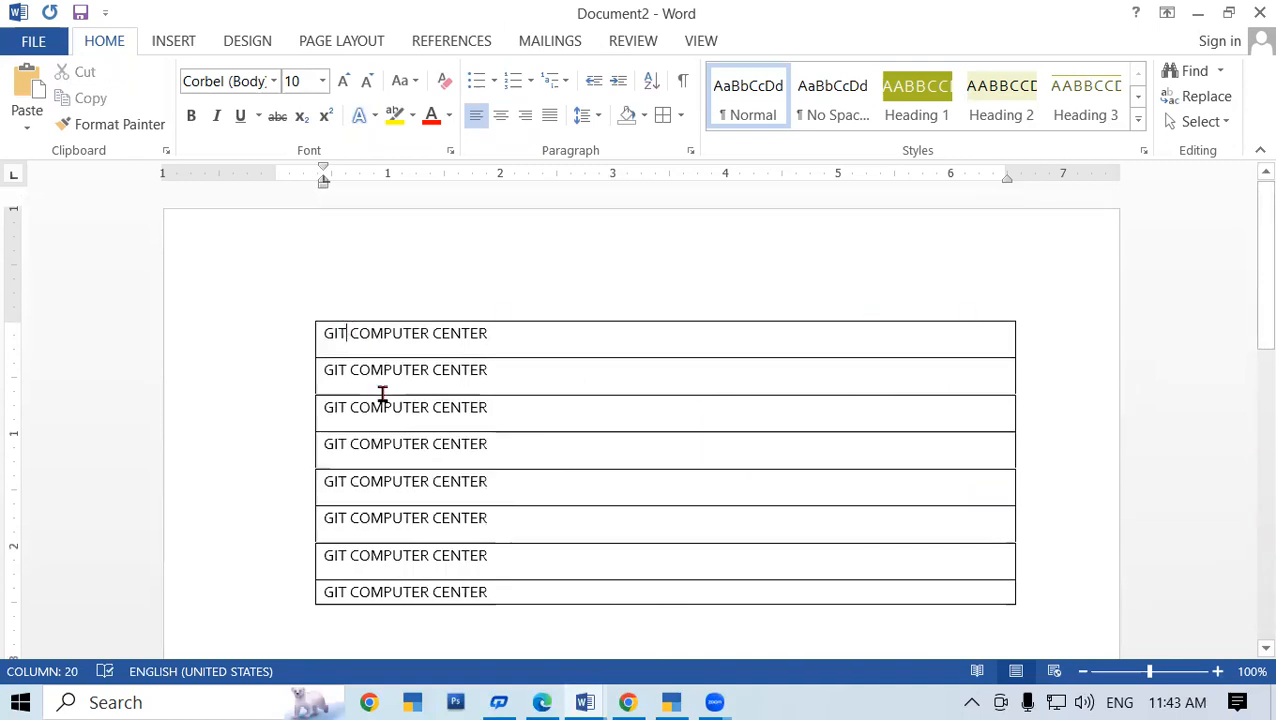
pyautogui.scroll(-2, 420, 415)
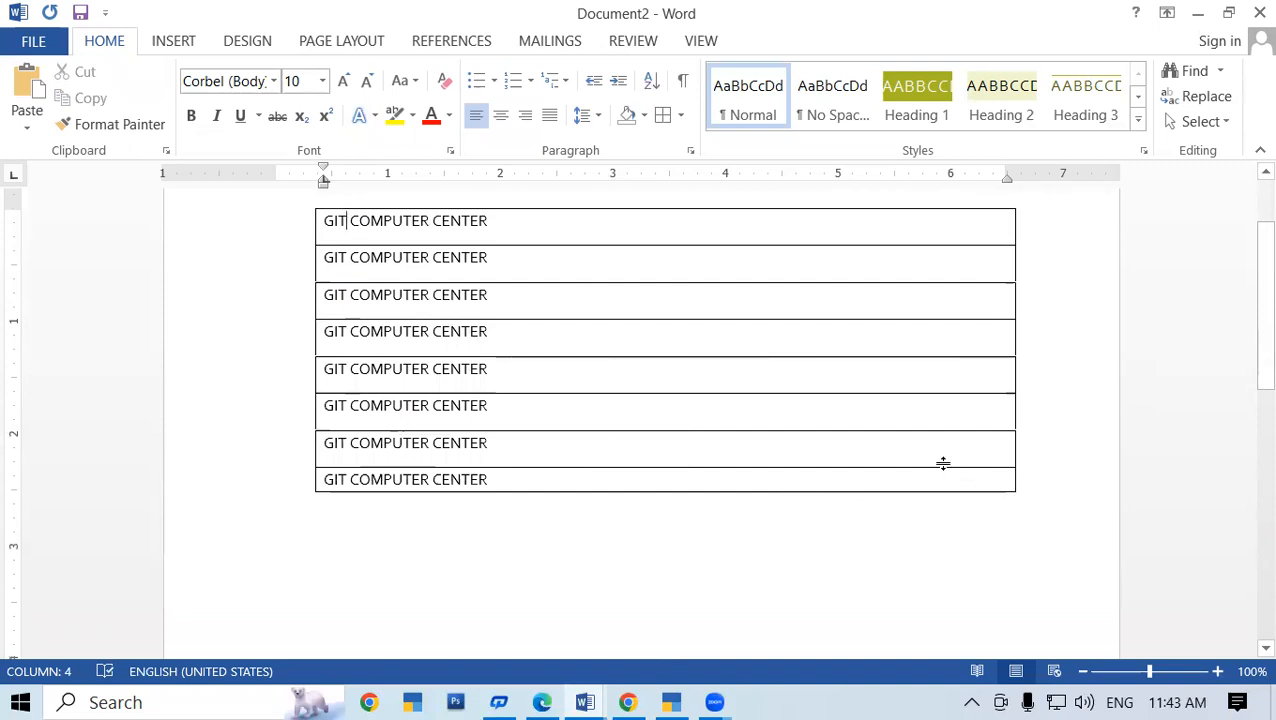
pyautogui.scroll(2, 450, 492)
# Undo the last edits, remove the borders from all eight GIT COMPUTER CENTER lines, and reapply All Borders to them
pyautogui.hotkey('ctrl', 'z')
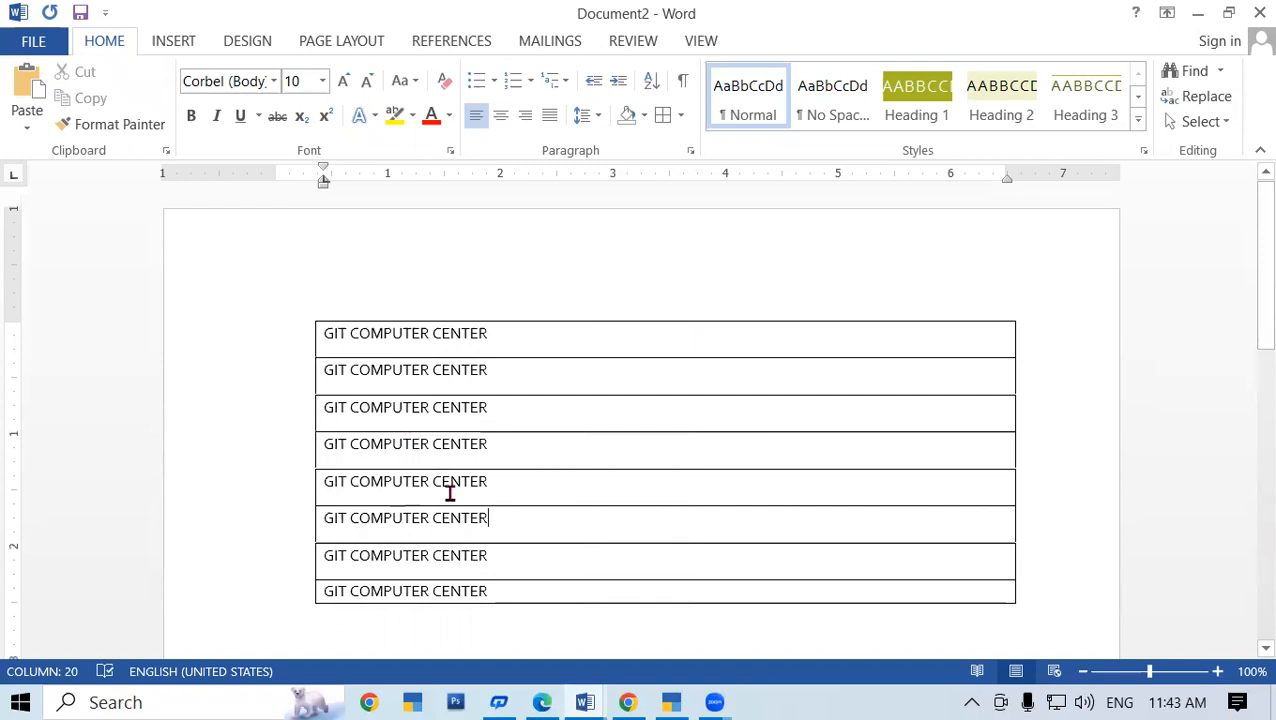
pyautogui.hotkey('ctrl', 'z')
pyautogui.moveTo(318, 331); pyautogui.dragTo(1008, 590)
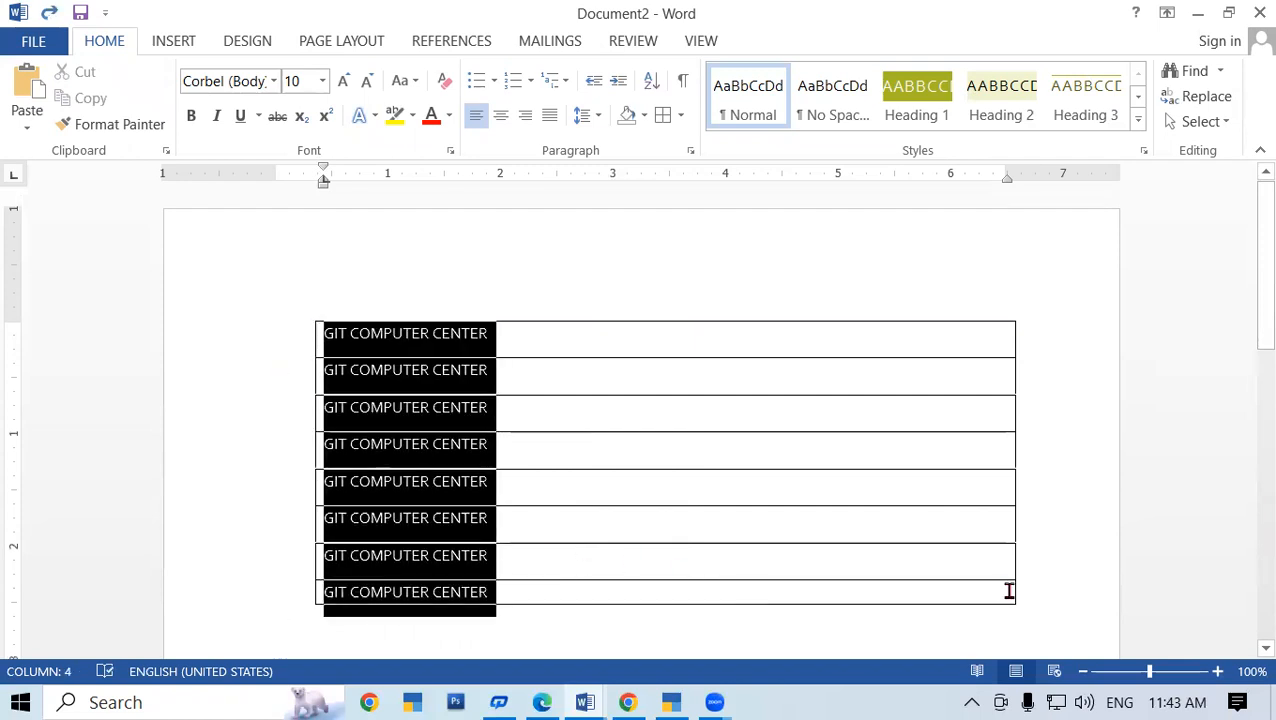
pyautogui.click(681, 116)
pyautogui.click(668, 250)
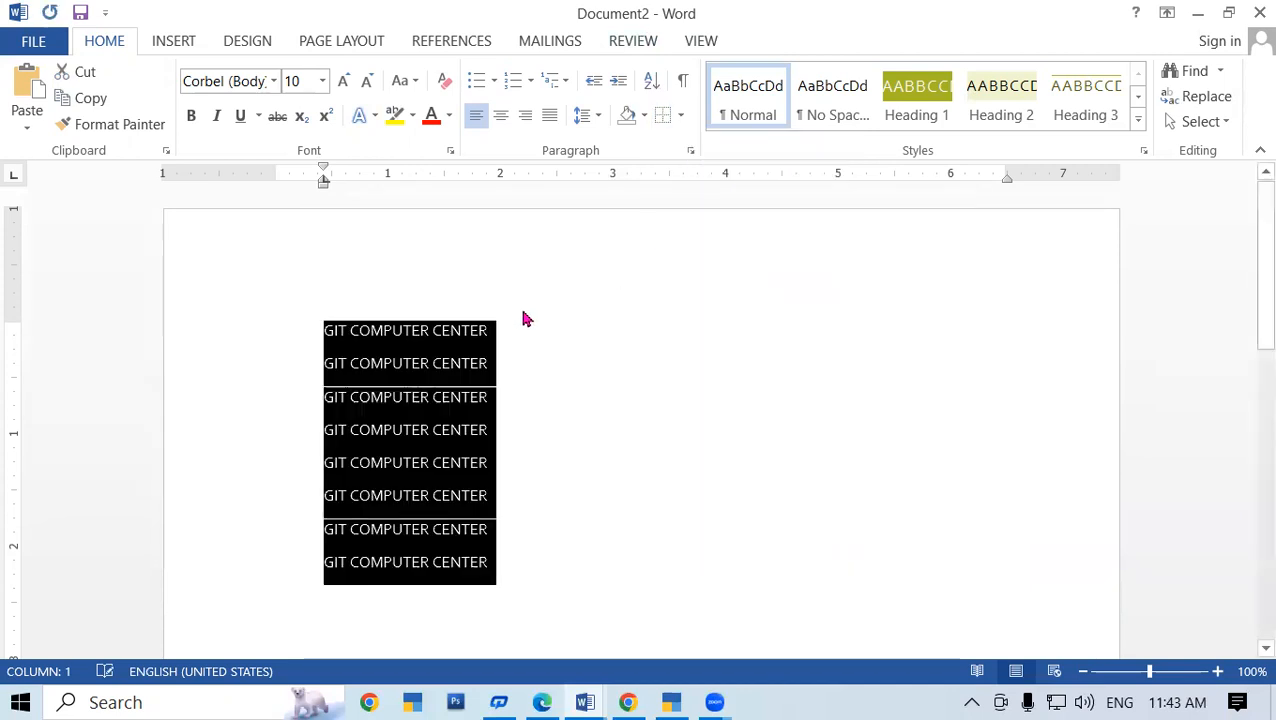
pyautogui.click(681, 117)
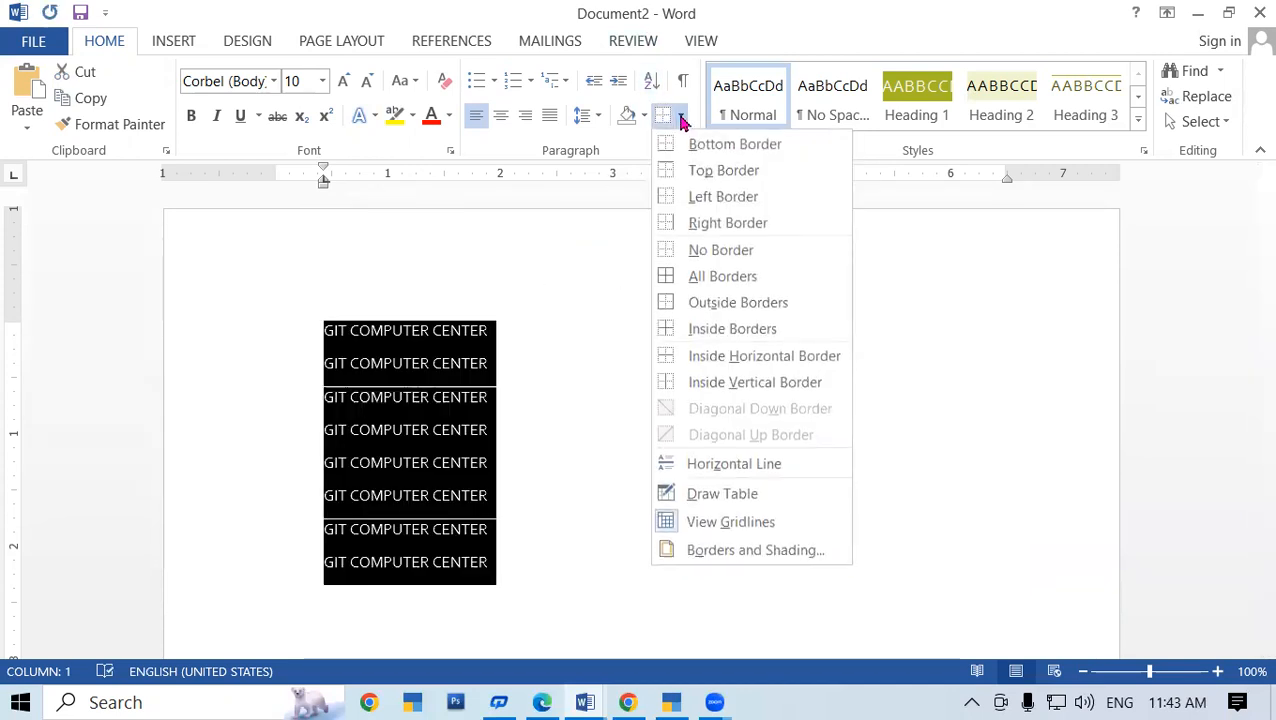
pyautogui.click(678, 272)
# Move the right border of the GIT COMPUTER CENTER block slightly inward
pyautogui.scroll(-3, 850, 500)
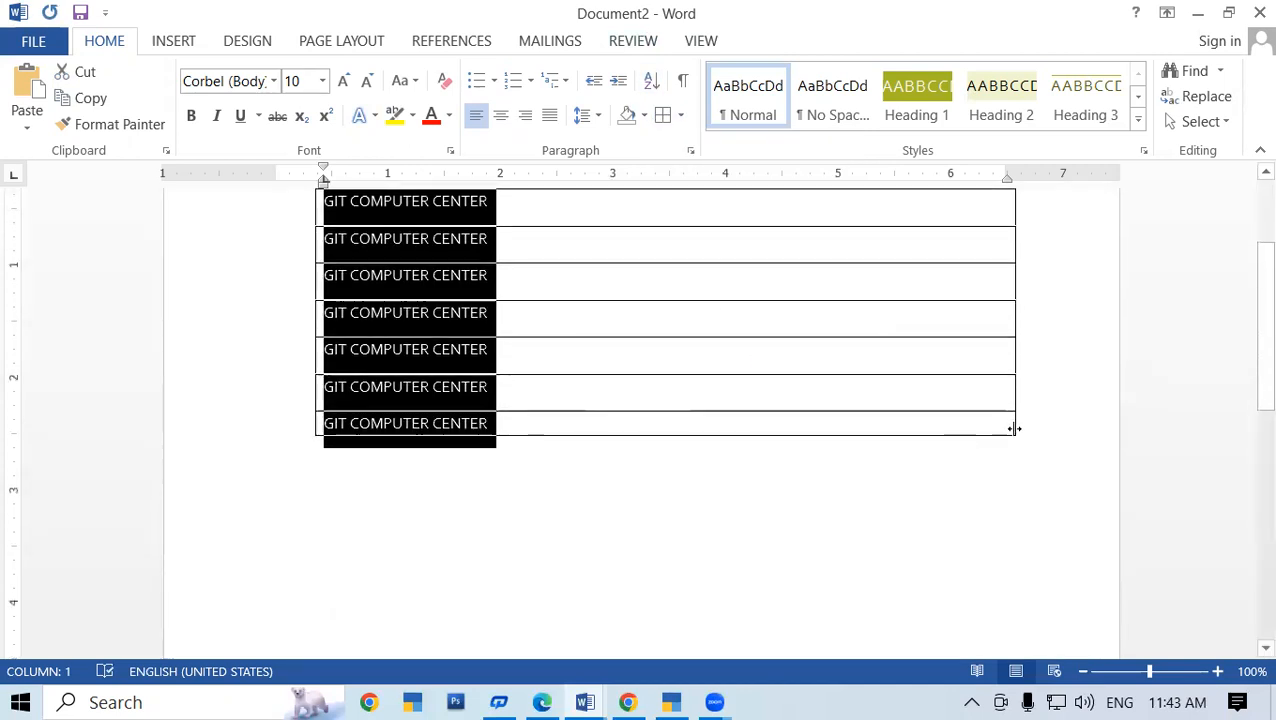
pyautogui.moveTo(1014, 432); pyautogui.dragTo(1008, 431)
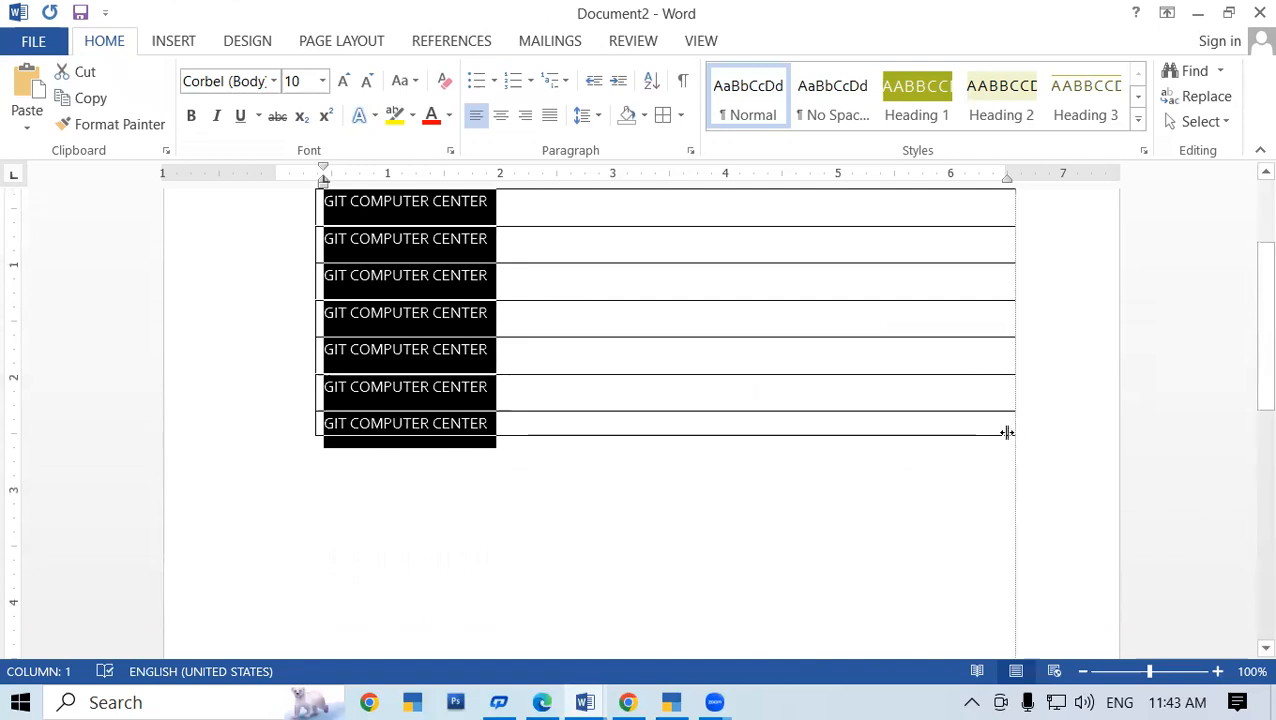
pyautogui.scroll(3, 822, 399)
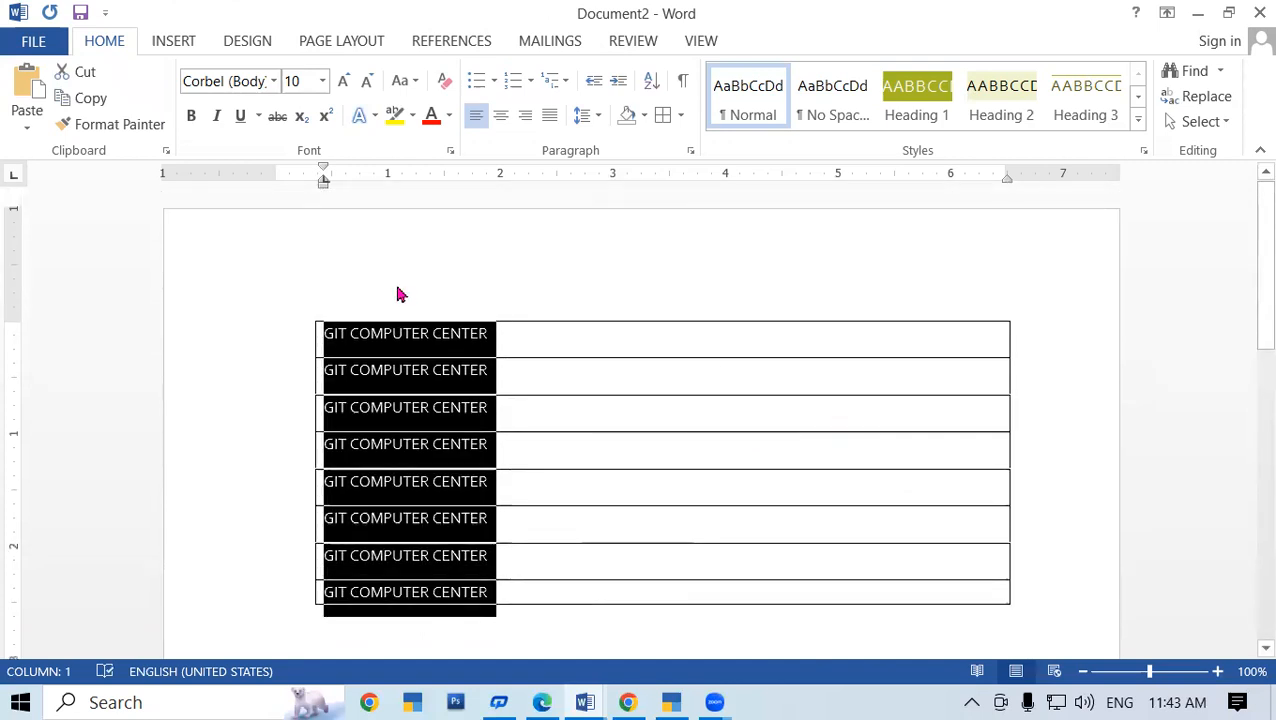
pyautogui.click(546, 366)
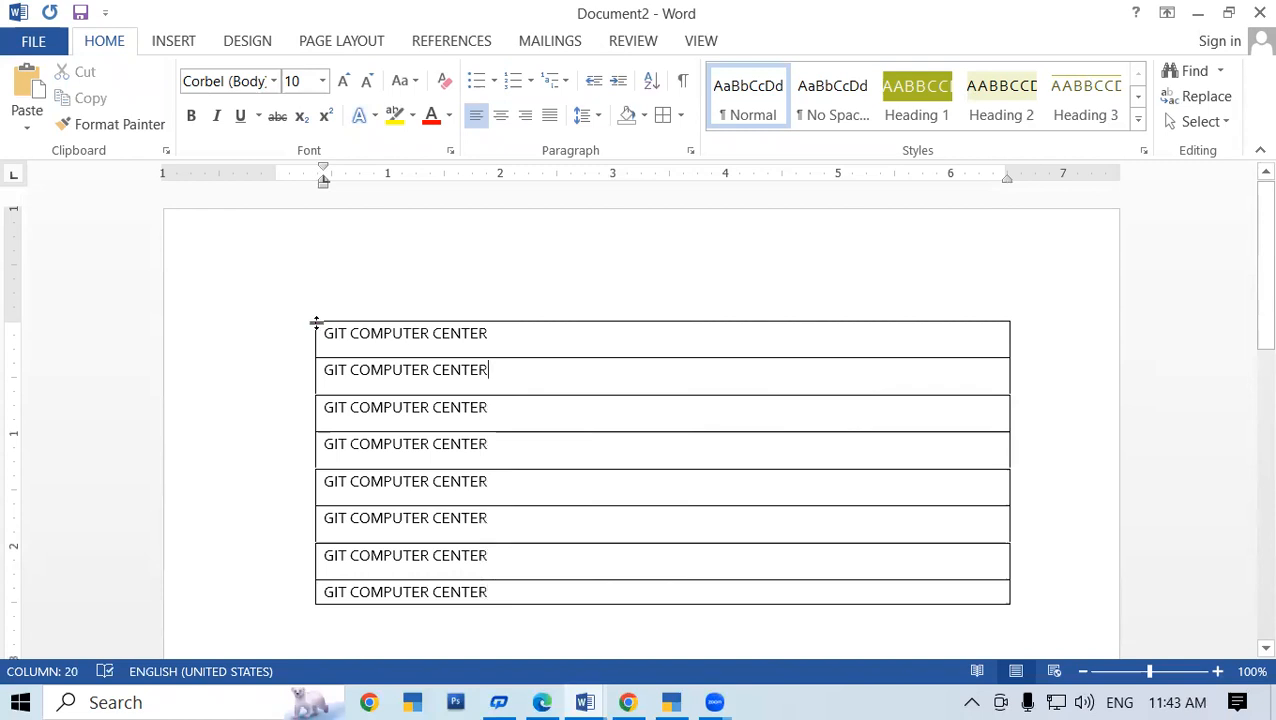
pyautogui.click(515, 336)
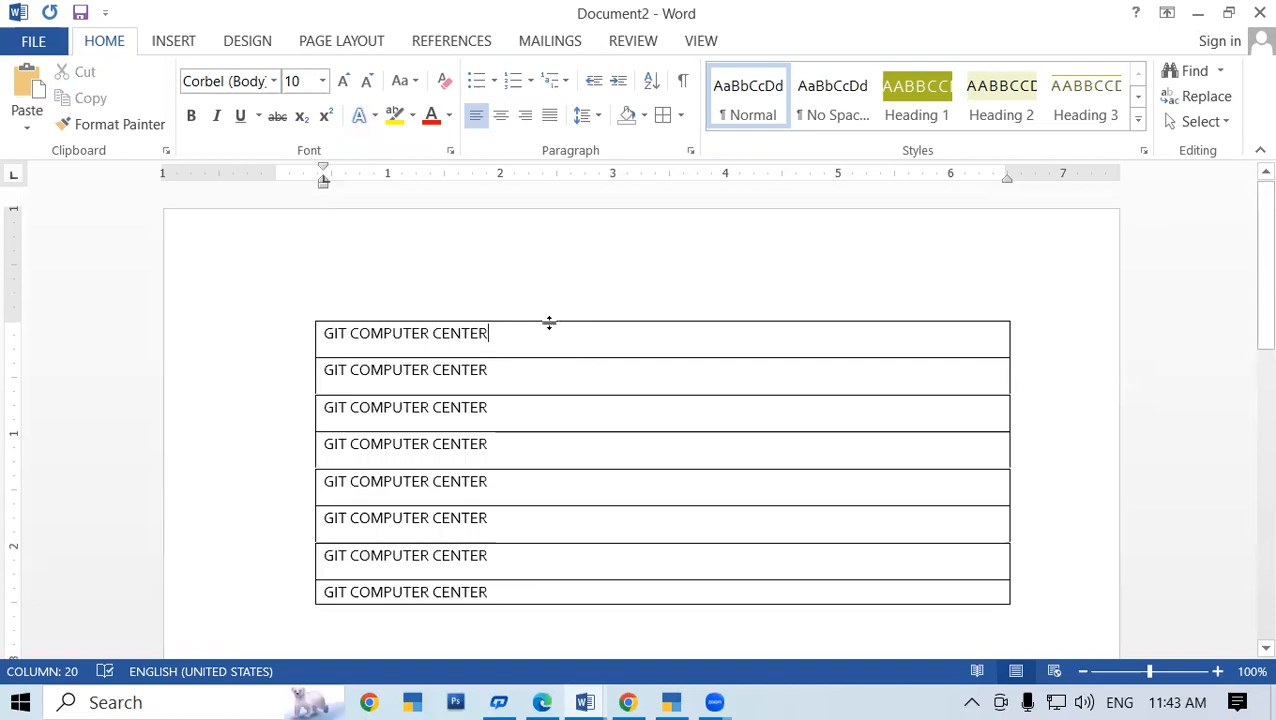
pyautogui.scroll(-1, 620, 420)
pyautogui.click(998, 532)
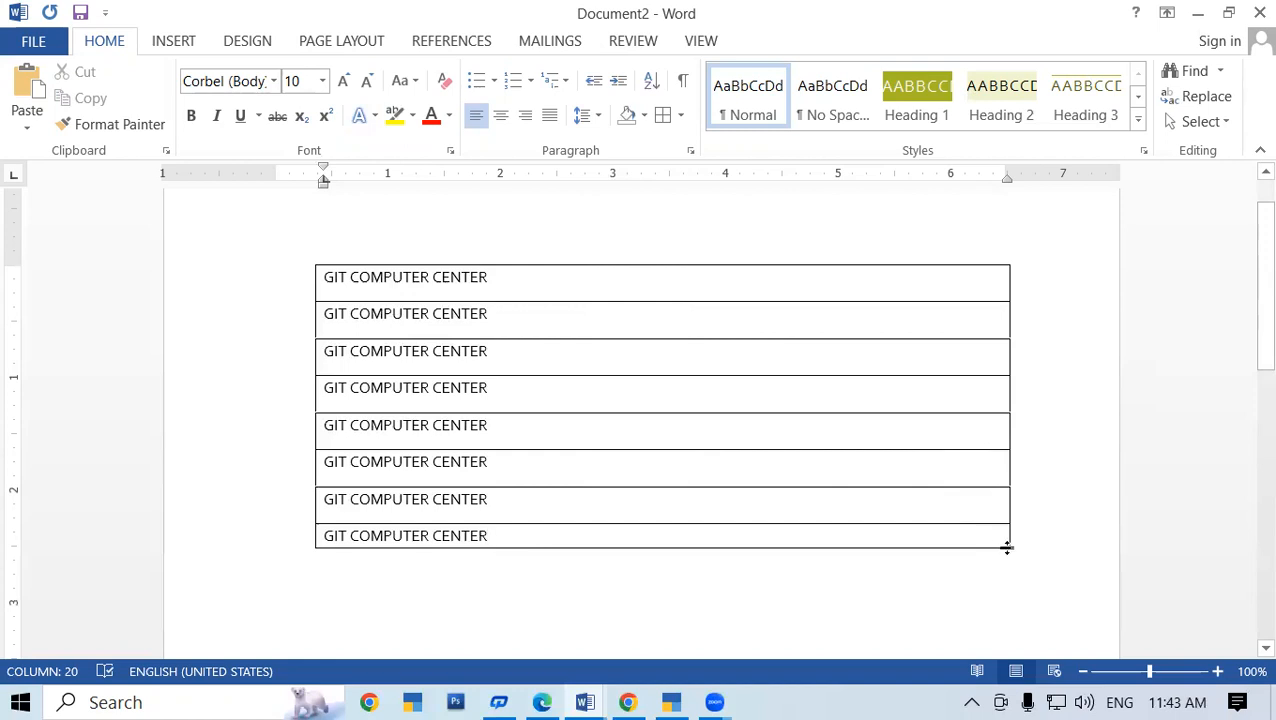
pyautogui.tripleClick(903, 521)
pyautogui.click(1003, 545)
pyautogui.scroll(2, 544, 402)
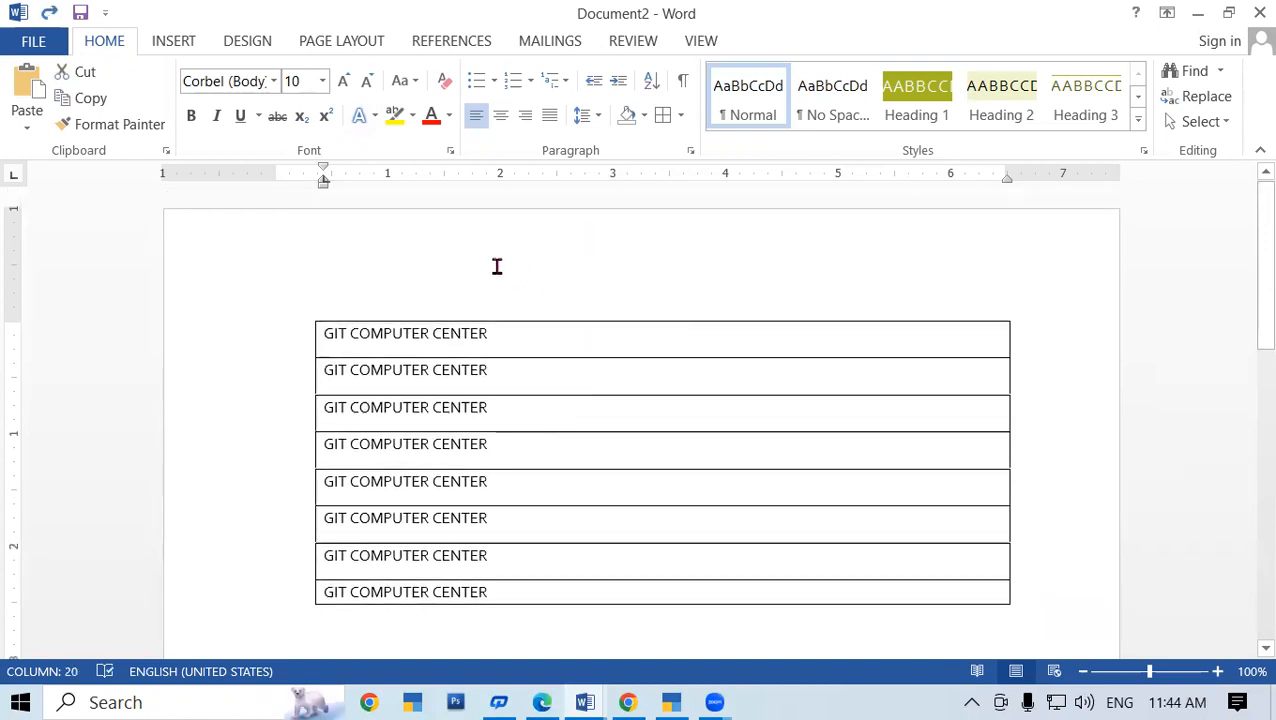
pyautogui.click(489, 333)
pyautogui.click(176, 43)
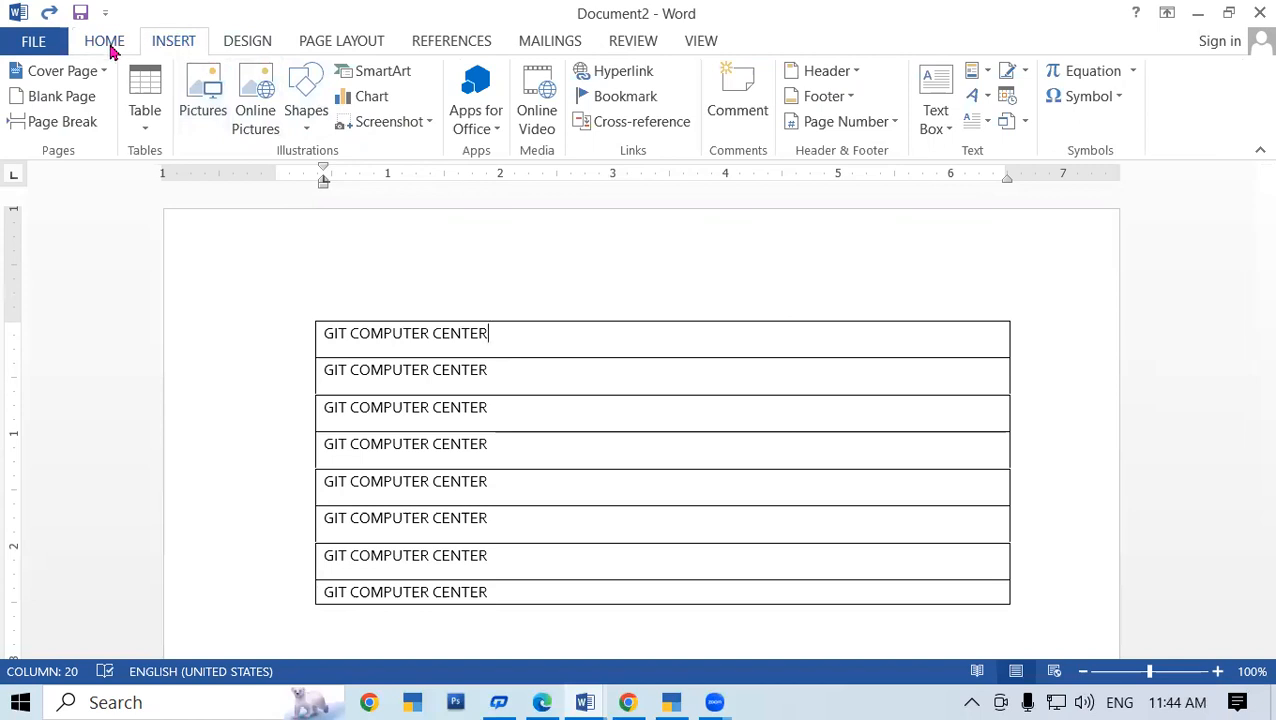
pyautogui.click(301, 137)
pyautogui.click(685, 296)
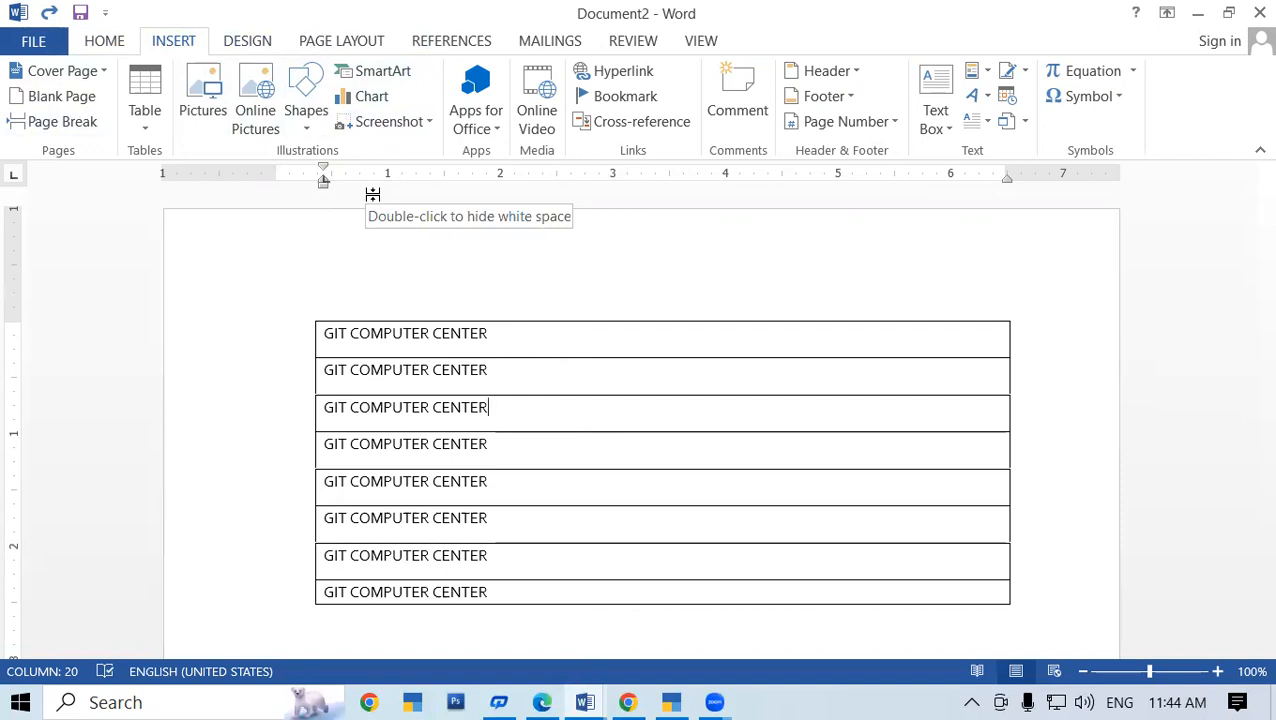
pyautogui.click(98, 44)
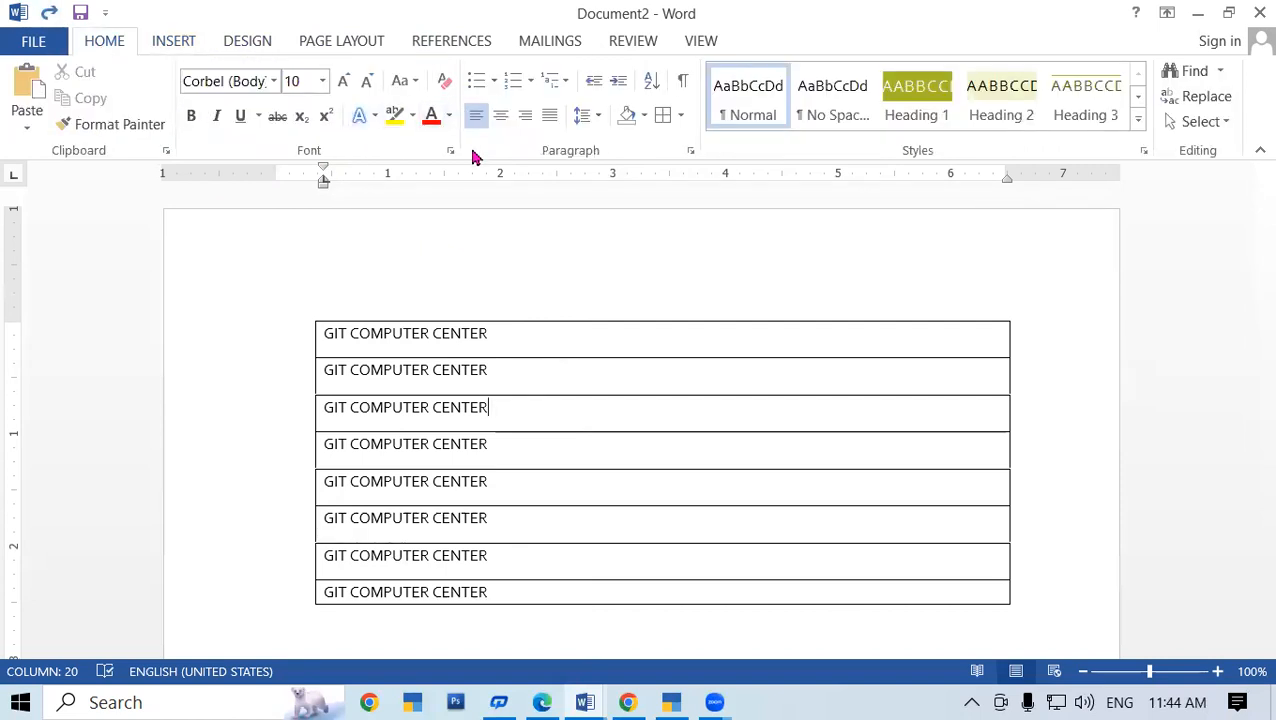
pyautogui.click(680, 116)
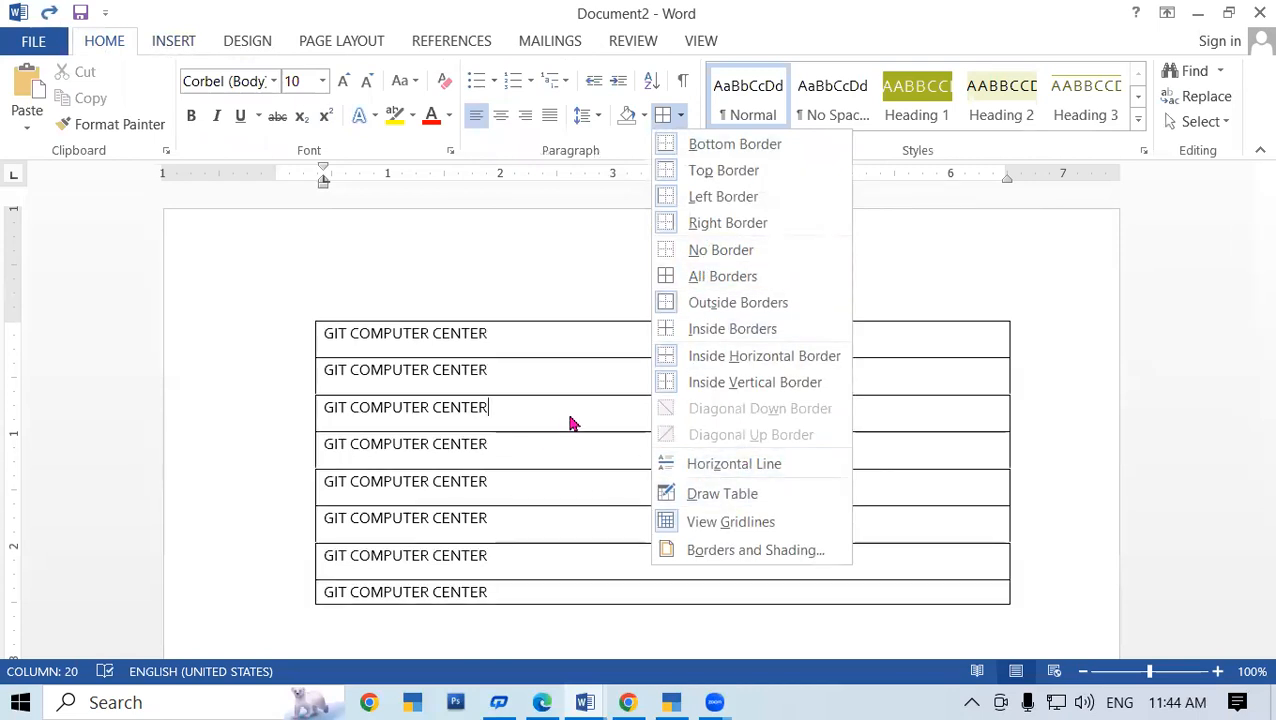
pyautogui.click(949, 470)
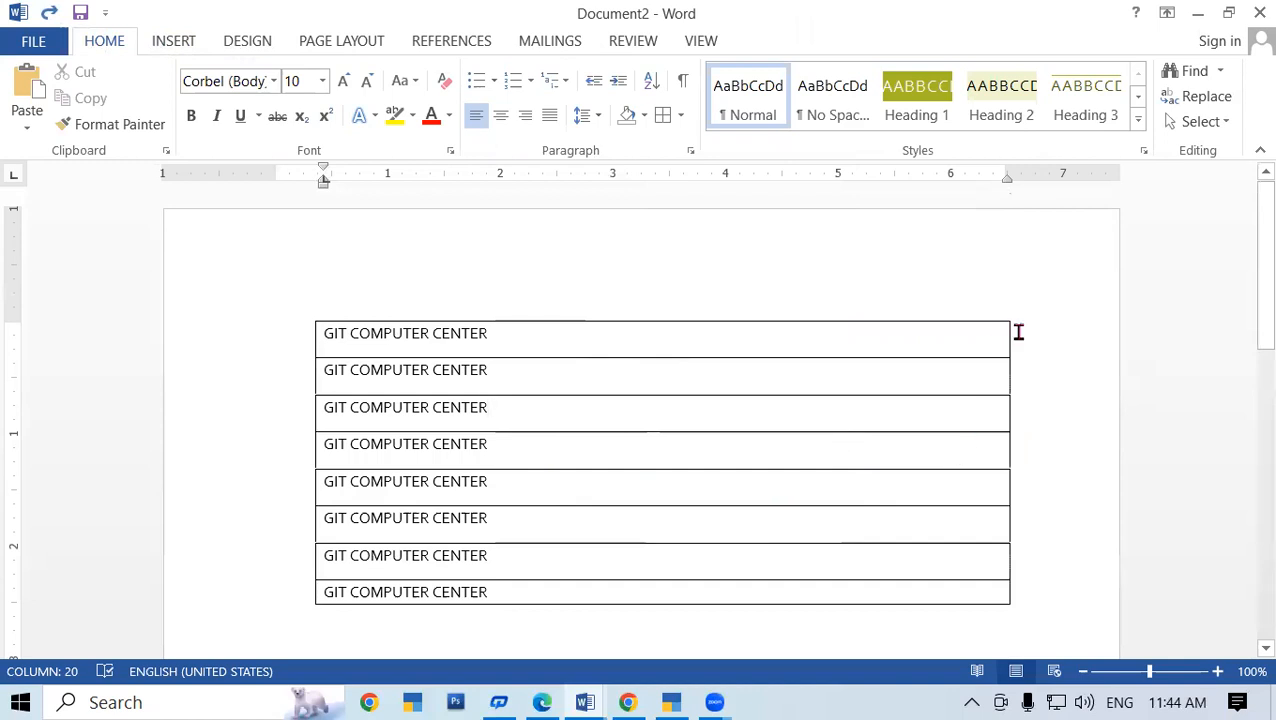
# Try to move the right indent of the third bordered line inward
pyautogui.moveTo(1008, 352)
pyautogui.mouseDown()
pyautogui.moveTo(929, 357)
pyautogui.moveTo(1008, 357)
pyautogui.mouseUp()
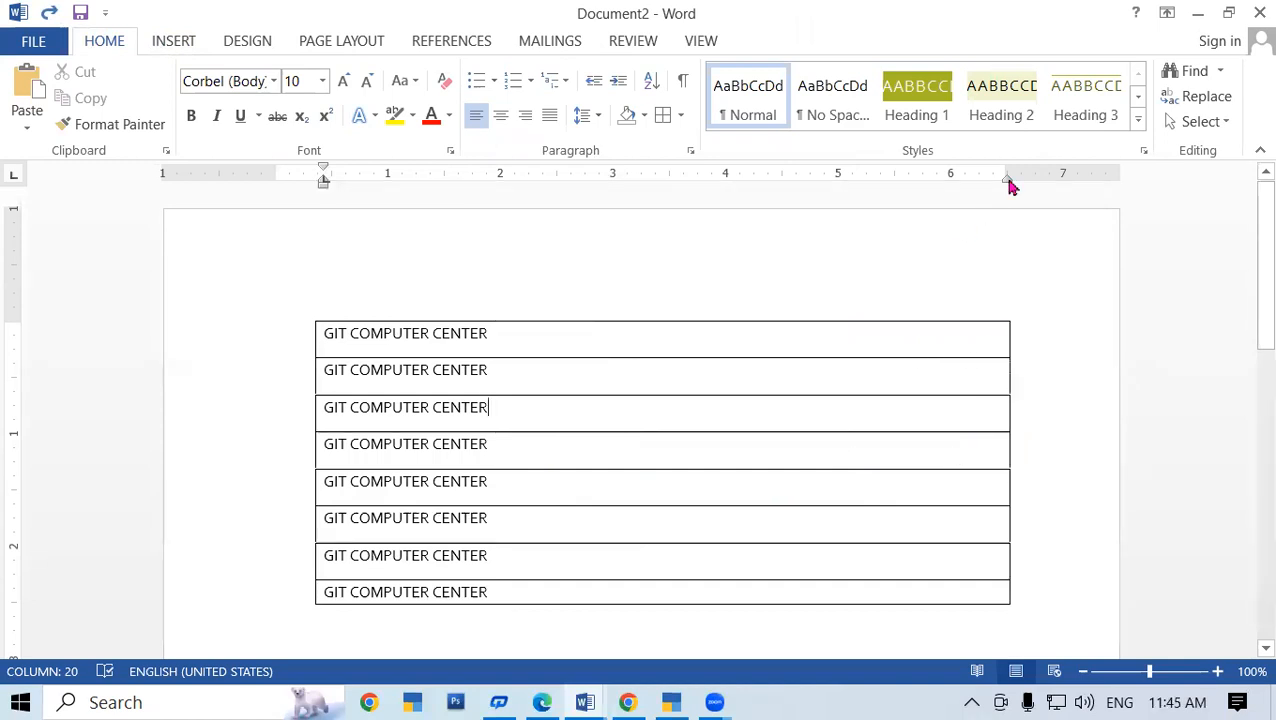
pyautogui.moveTo(1007, 184); pyautogui.dragTo(884, 184)
pyautogui.hotkey('ctrl', 'z')
# Narrow all eight bordered lines by moving their right indent to about the 2.5-inch mark on the ruler
pyautogui.moveTo(994, 339); pyautogui.dragTo(1001, 586)
pyautogui.moveTo(1003, 183); pyautogui.dragTo(554, 192)
pyautogui.click(731, 324)
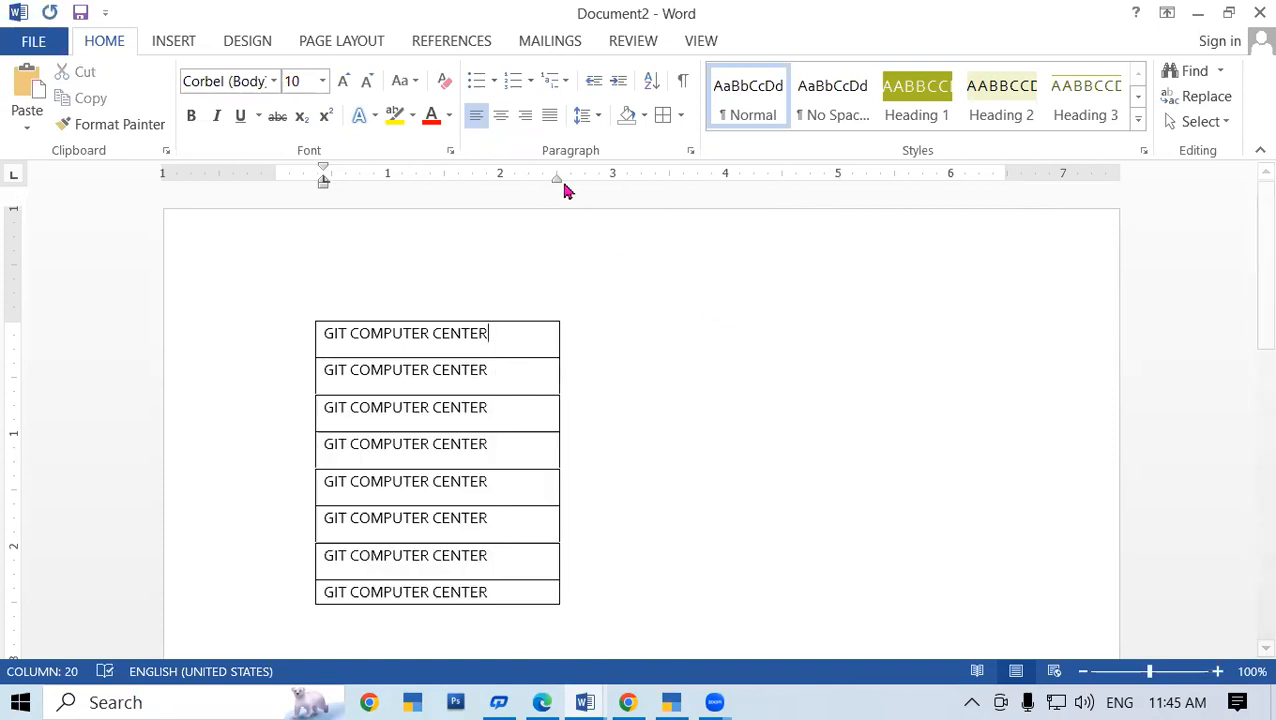
# Widen all eight bordered lines again by moving their right indent back out almost to the right margin
pyautogui.moveTo(558, 182)
pyautogui.mouseDown()
pyautogui.moveTo(762, 206)
pyautogui.moveTo(726, 209)
pyautogui.moveTo(1045, 177)
pyautogui.moveTo(592, 182)
pyautogui.moveTo(618, 185)
pyautogui.moveTo(561, 194)
pyautogui.moveTo(561, 208)
pyautogui.mouseUp()
pyautogui.moveTo(372, 335); pyautogui.dragTo(530, 584)
pyautogui.moveTo(561, 188); pyautogui.dragTo(1003, 197)
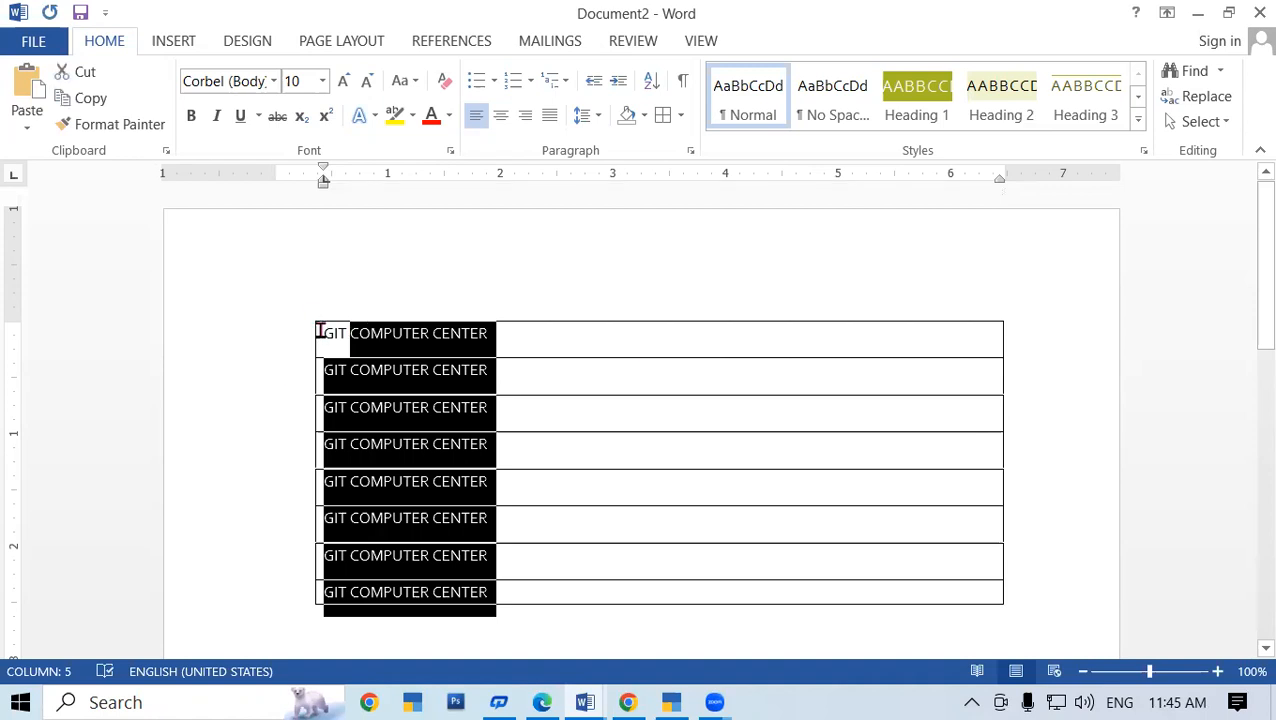
# Move the block's left border slightly outward and reduce the page's top margin to about 0.4 inch
pyautogui.moveTo(313, 332); pyautogui.dragTo(313, 302)
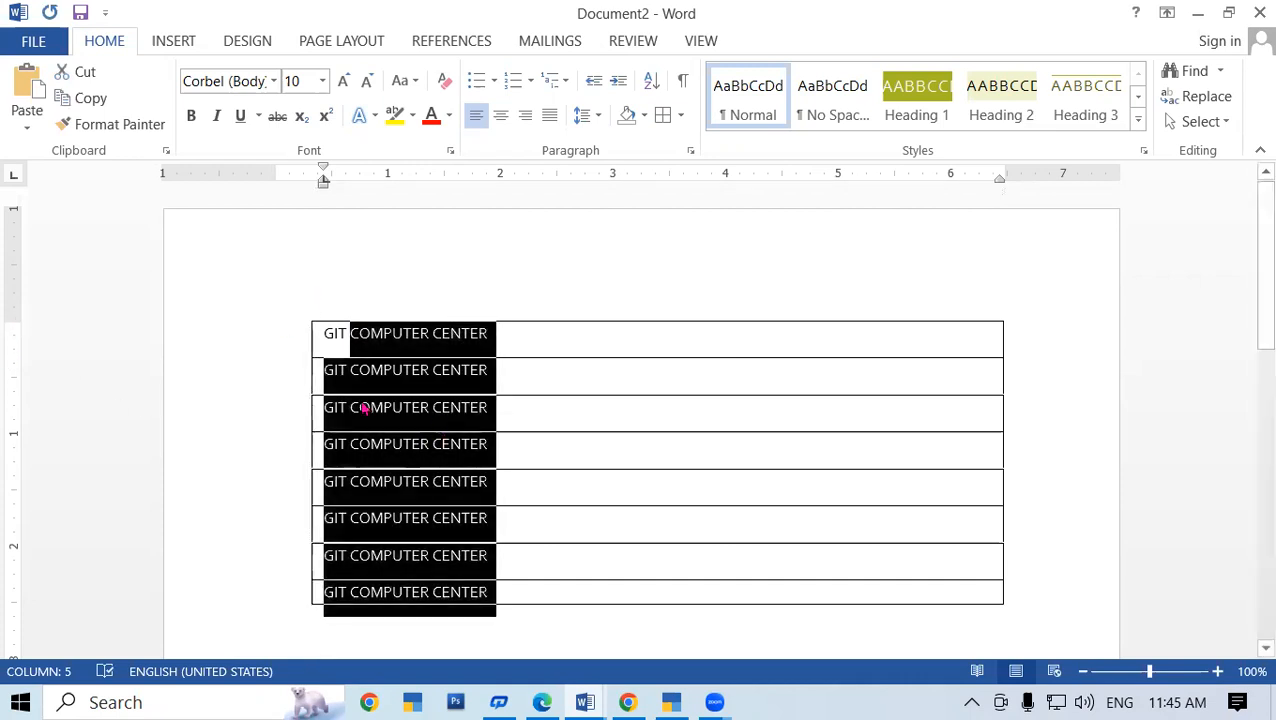
pyautogui.moveTo(14, 324); pyautogui.dragTo(29, 262)
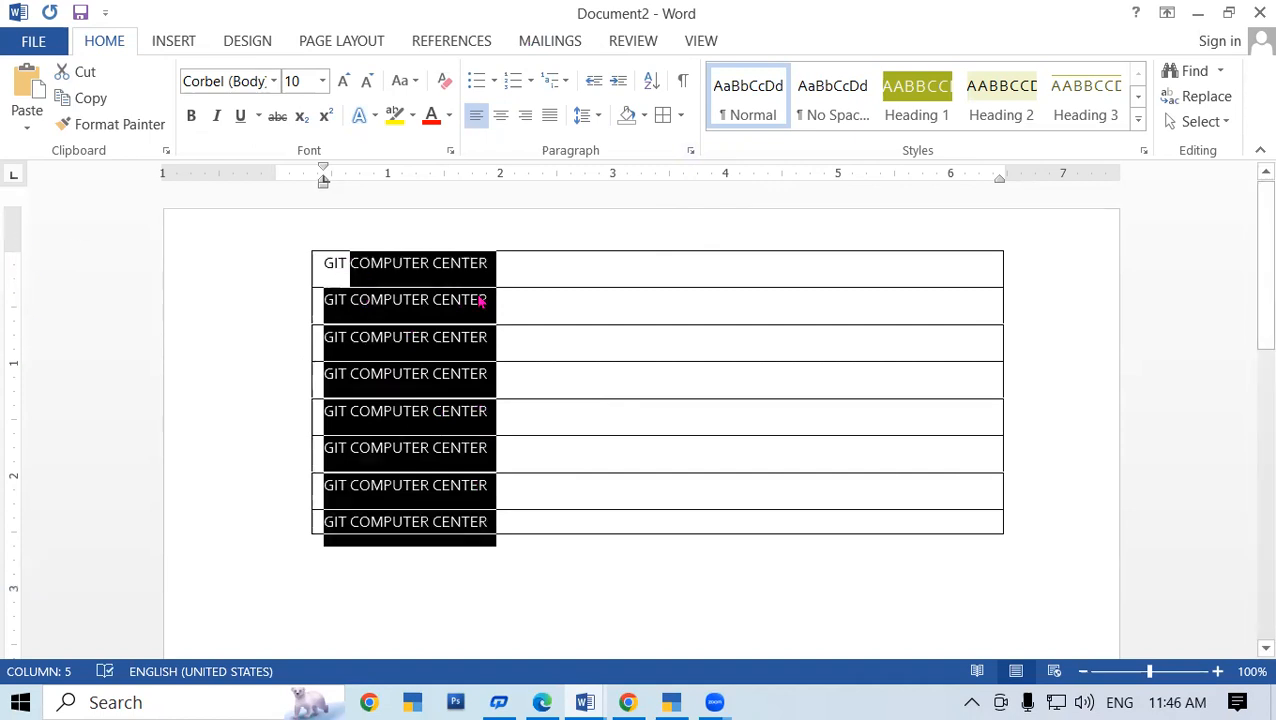
# Remove the existing borders from the selected GIT COMPUTER CENTER lines and apply Outside Borders around the block
pyautogui.click(680, 115)
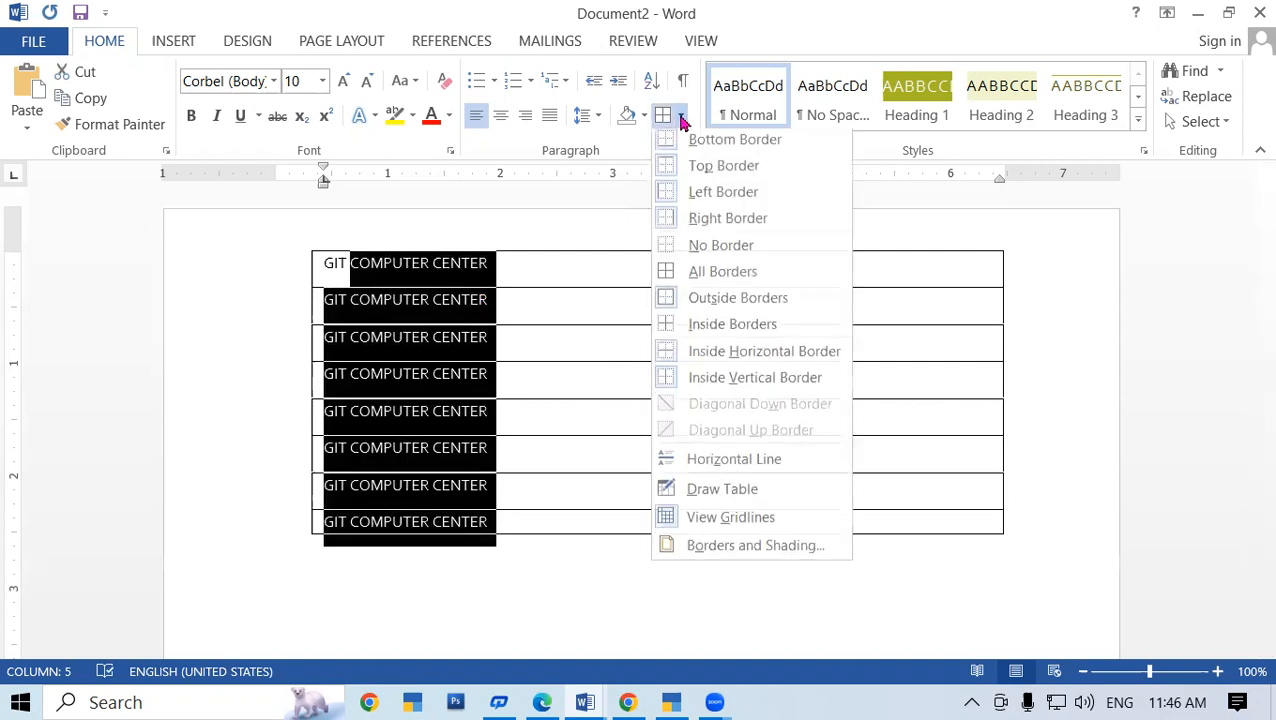
pyautogui.click(669, 252)
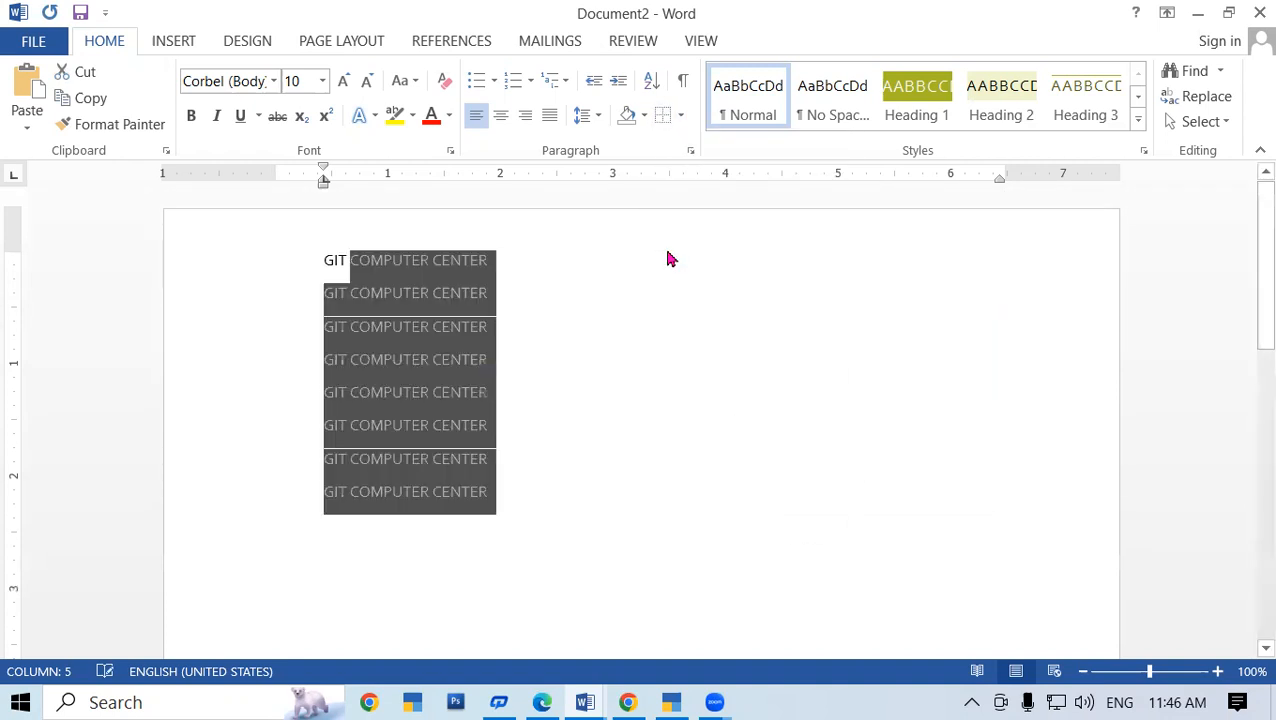
pyautogui.click(682, 117)
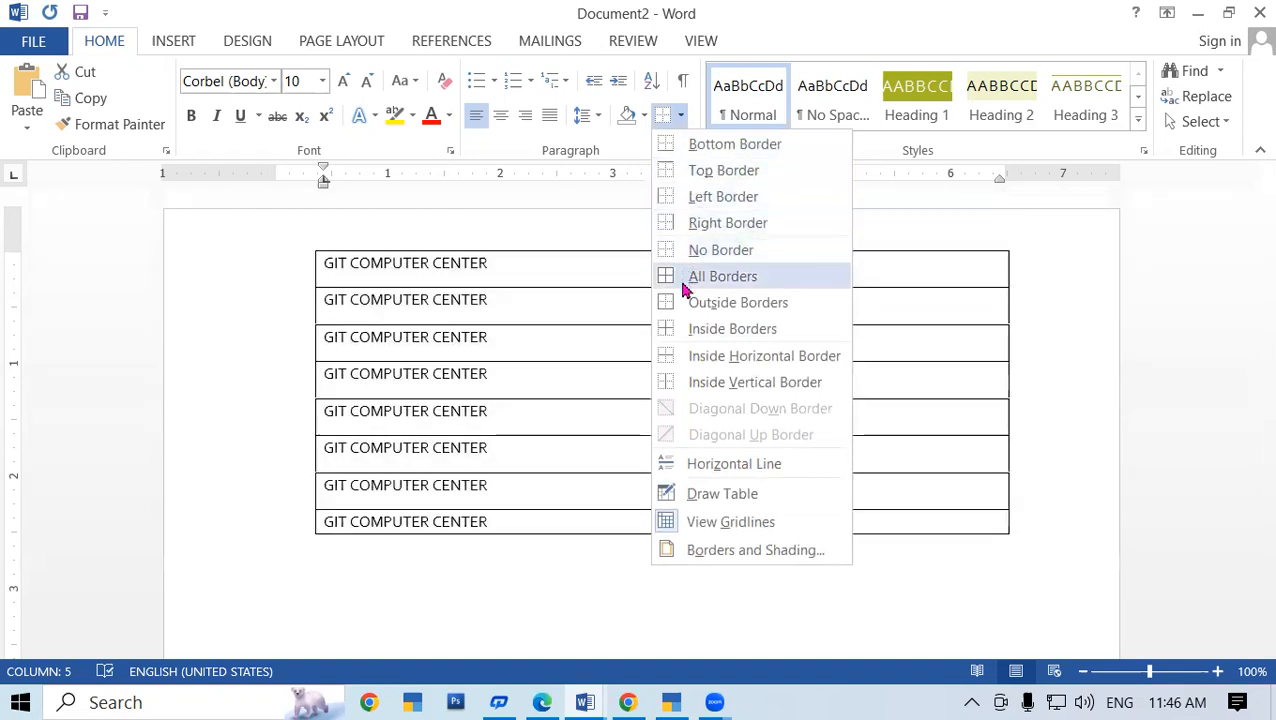
pyautogui.click(712, 304)
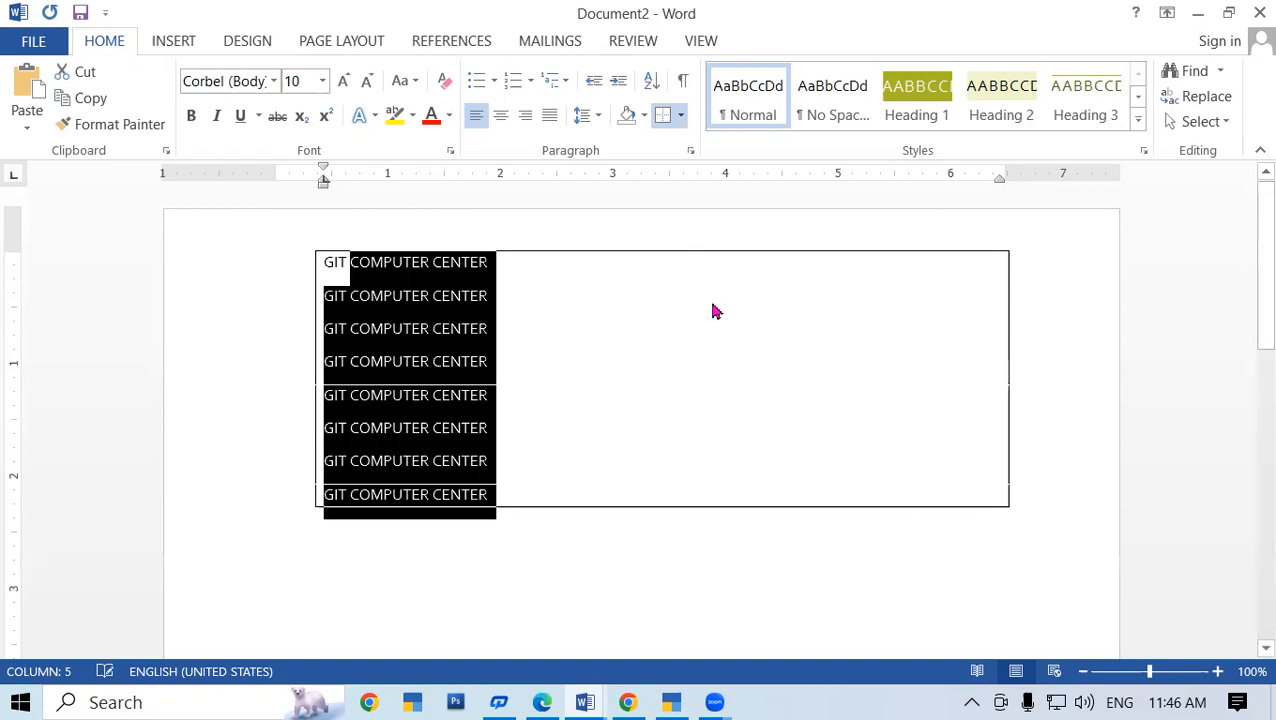
# Remove all borders from the selected GIT COMPUTER CENTER lines and apply a top border and a bottom border to the block
pyautogui.click(681, 115)
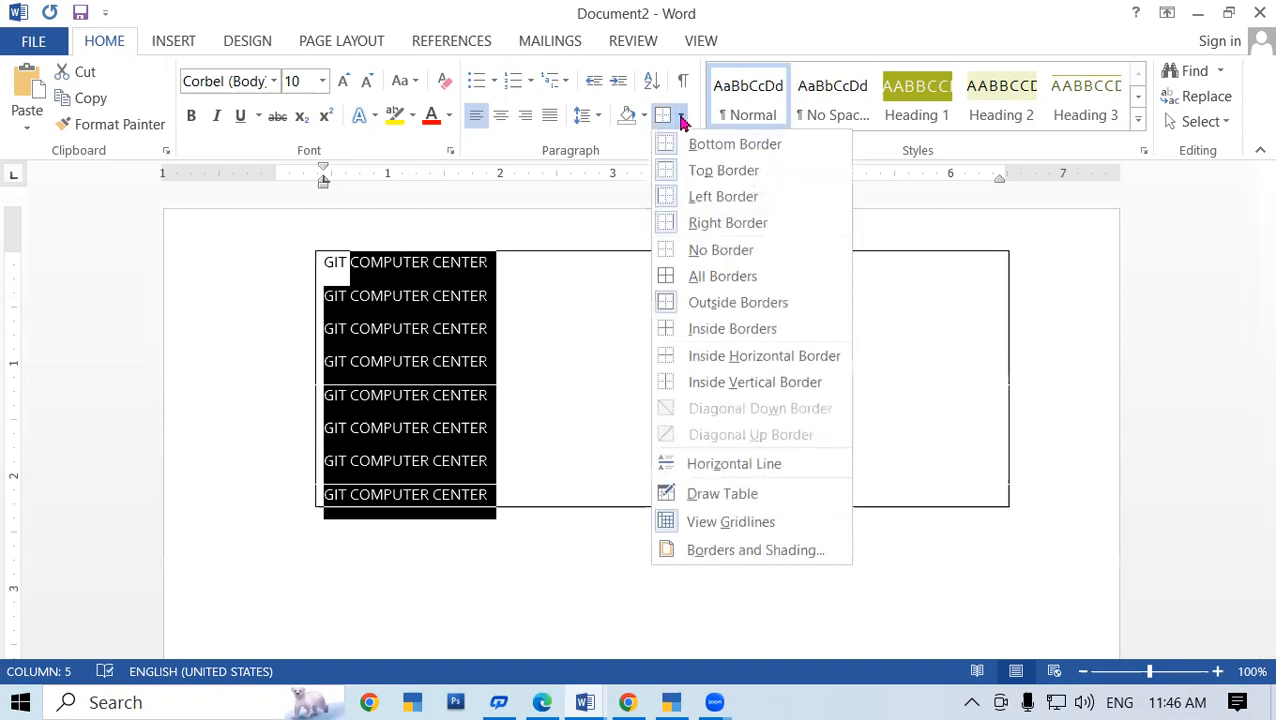
pyautogui.click(675, 250)
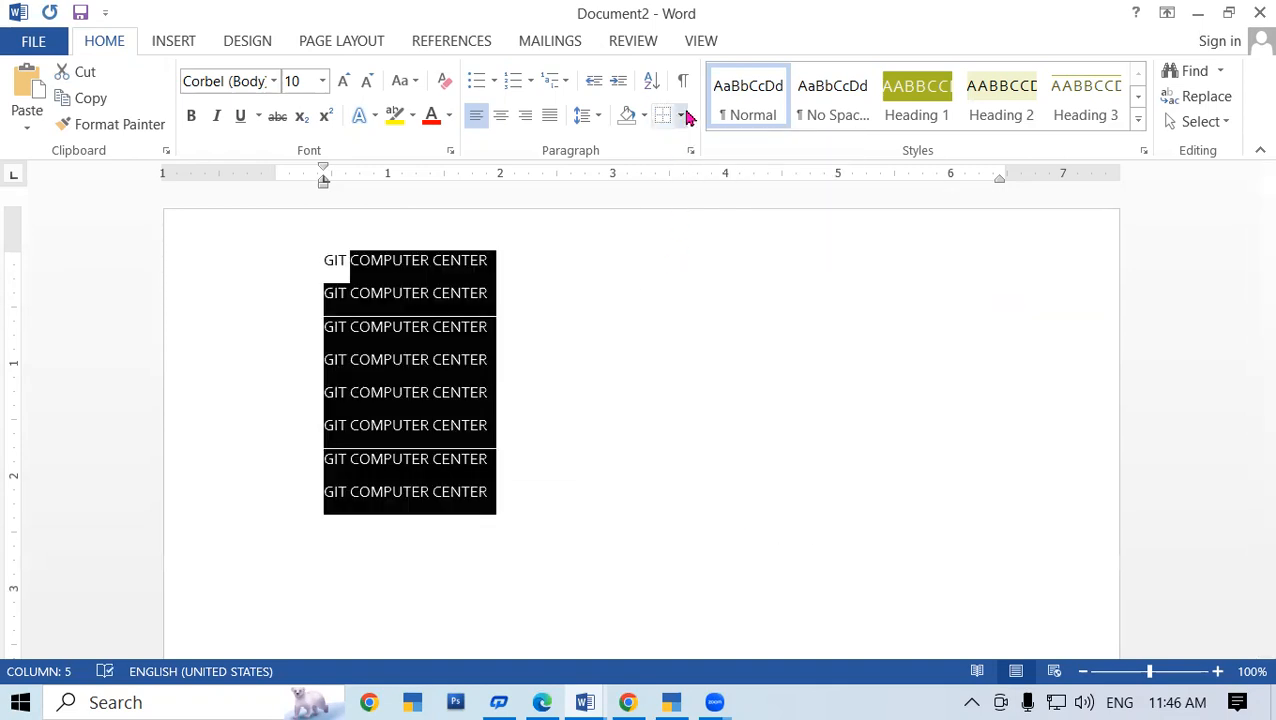
pyautogui.click(681, 118)
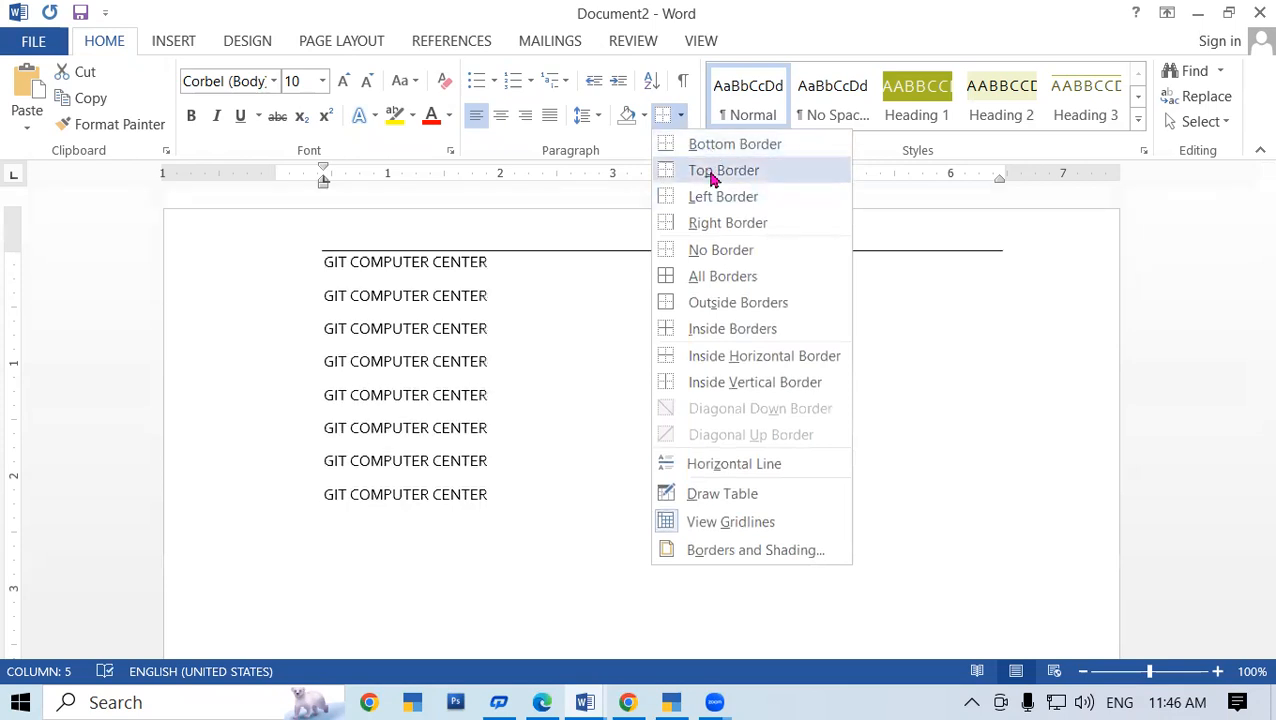
pyautogui.click(708, 172)
pyautogui.click(681, 116)
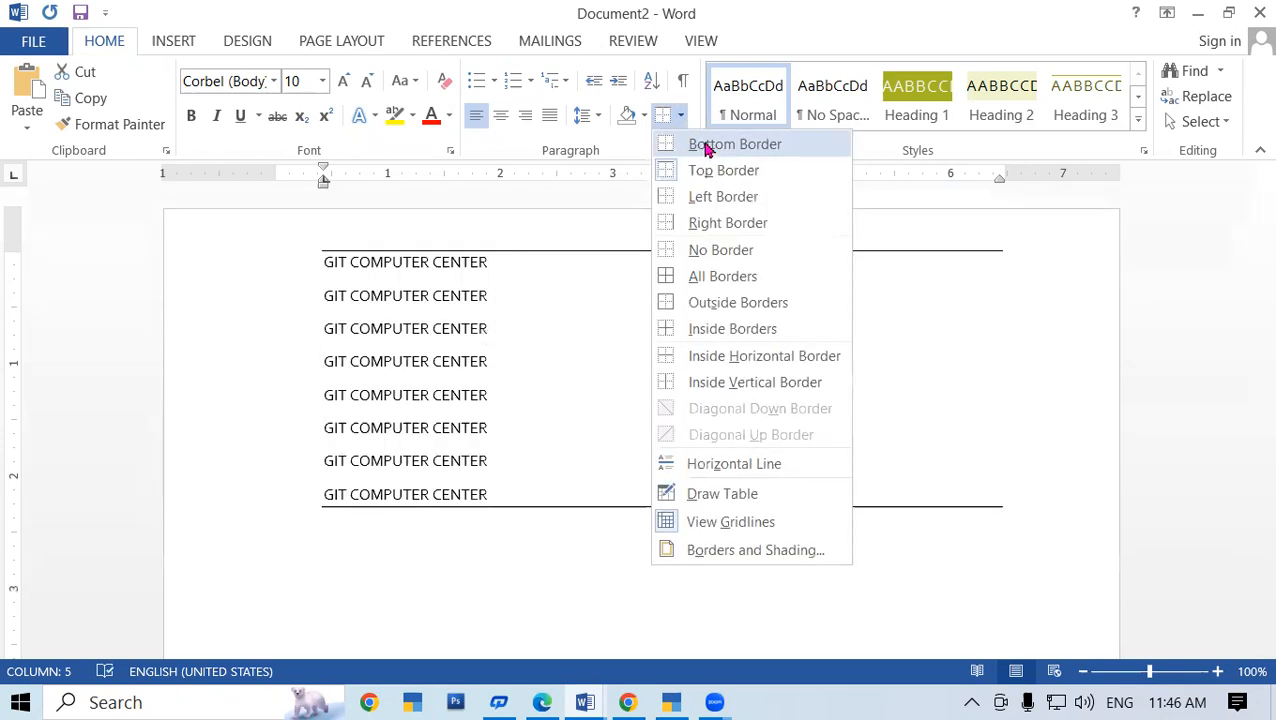
pyautogui.click(706, 146)
# Add a right border and a left border to the selected block of lines
pyautogui.click(686, 117)
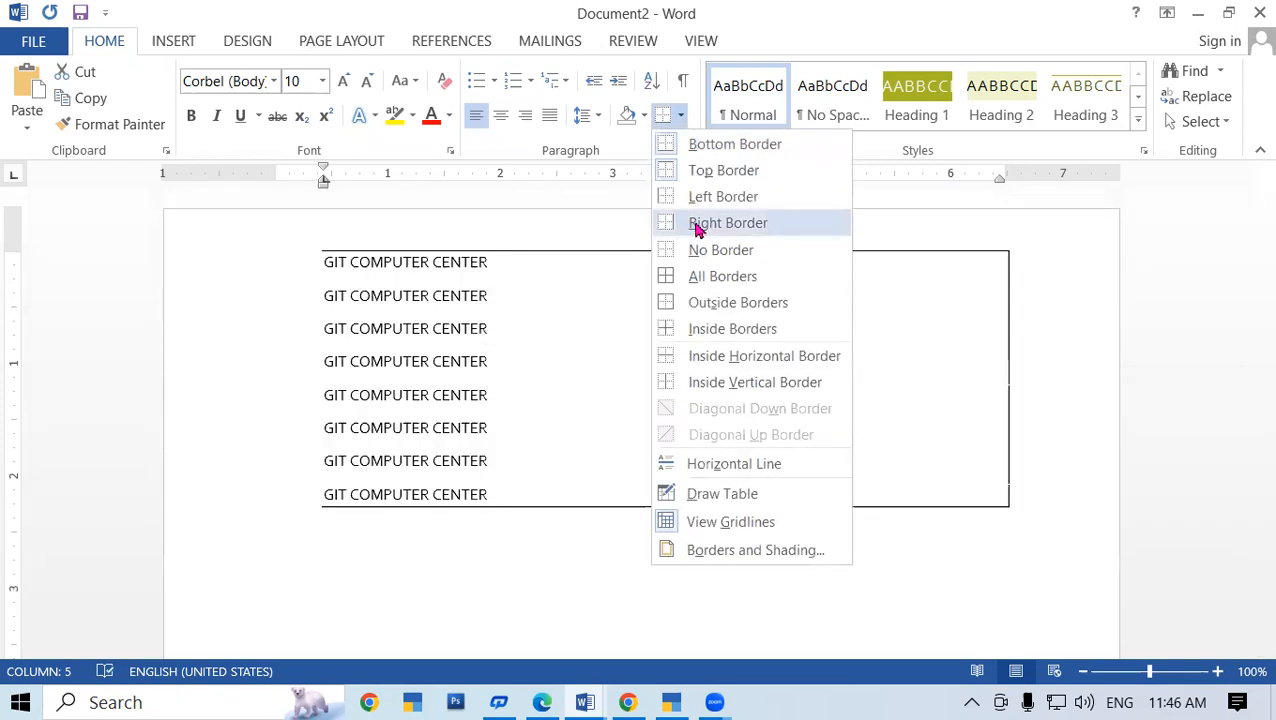
pyautogui.click(697, 224)
pyautogui.click(668, 117)
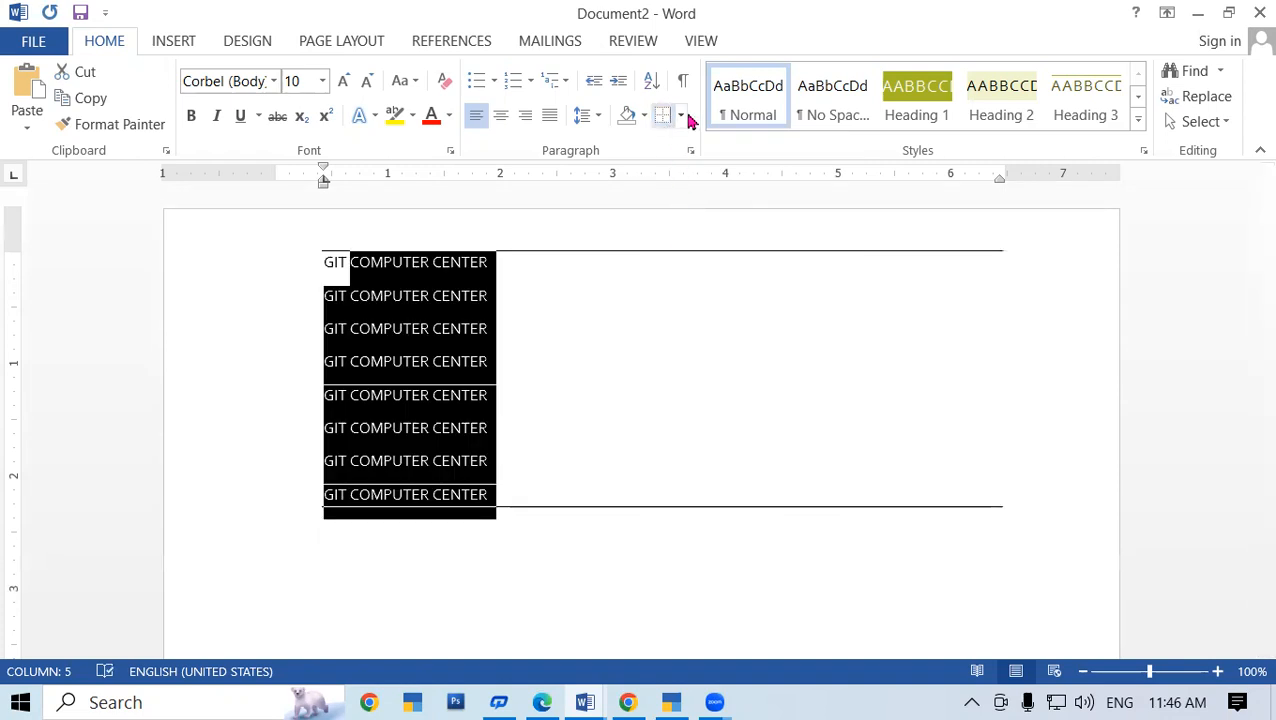
pyautogui.click(681, 117)
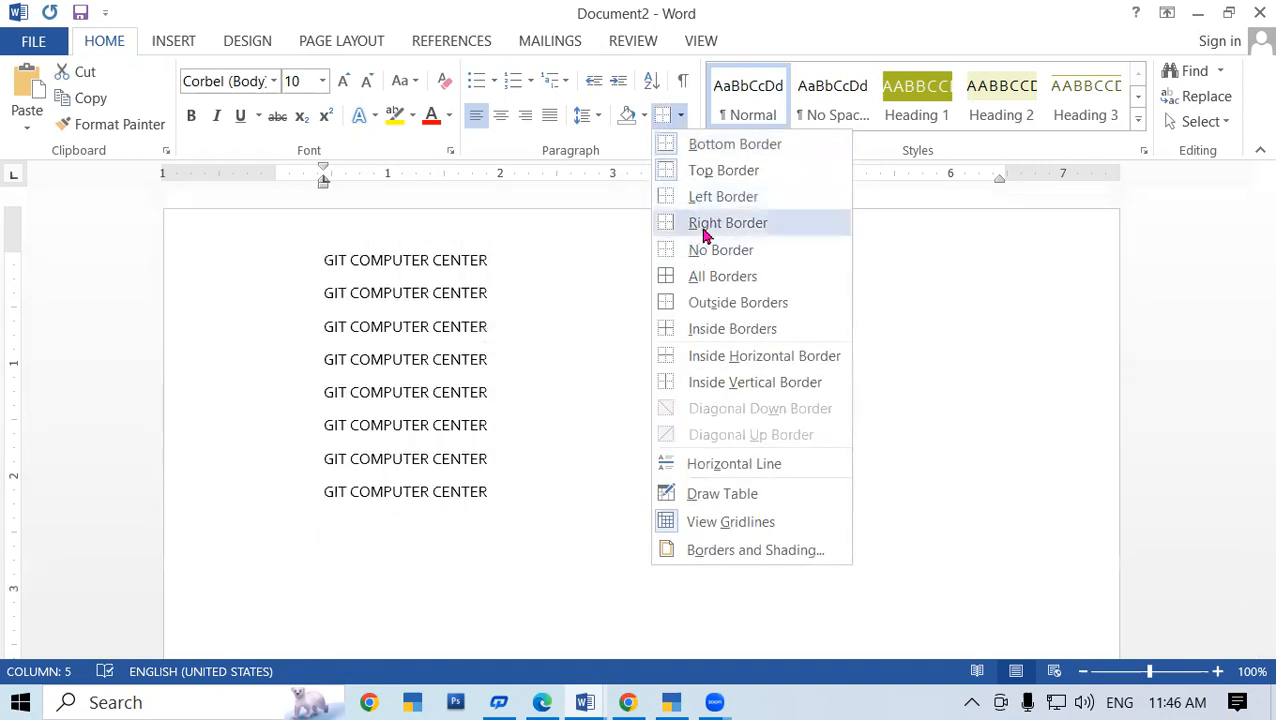
pyautogui.click(704, 229)
pyautogui.click(683, 118)
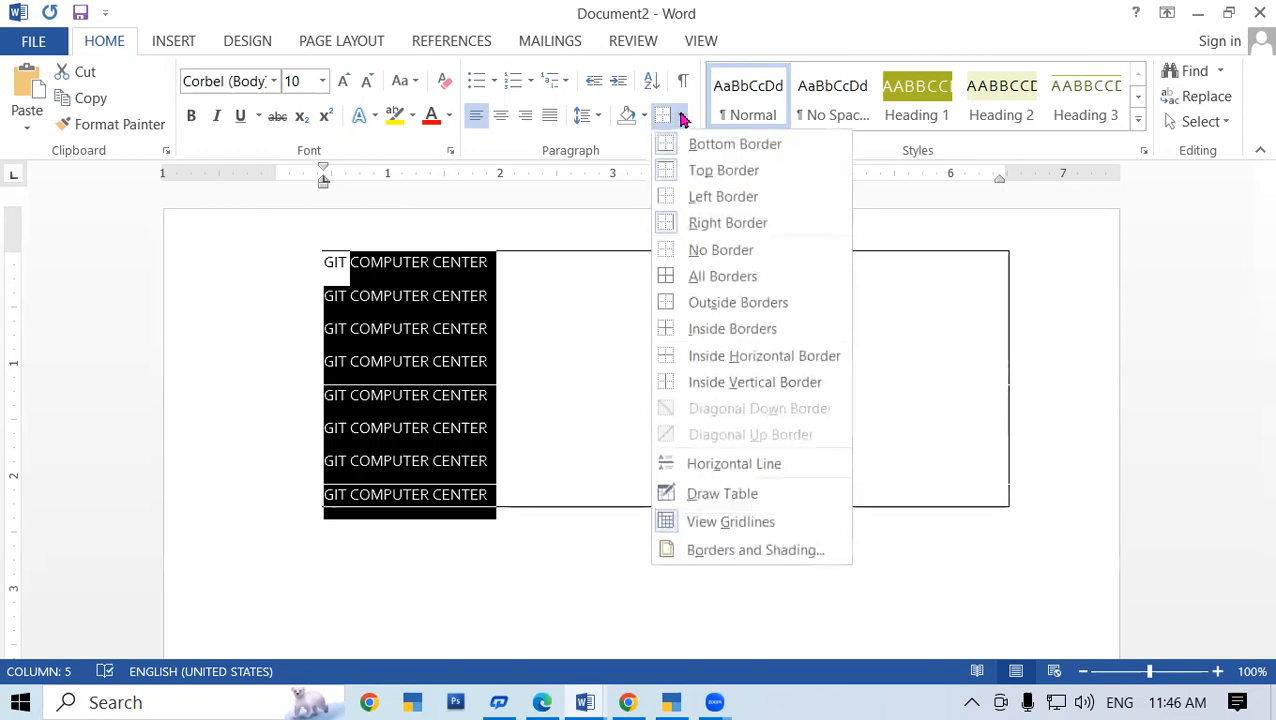
pyautogui.click(718, 196)
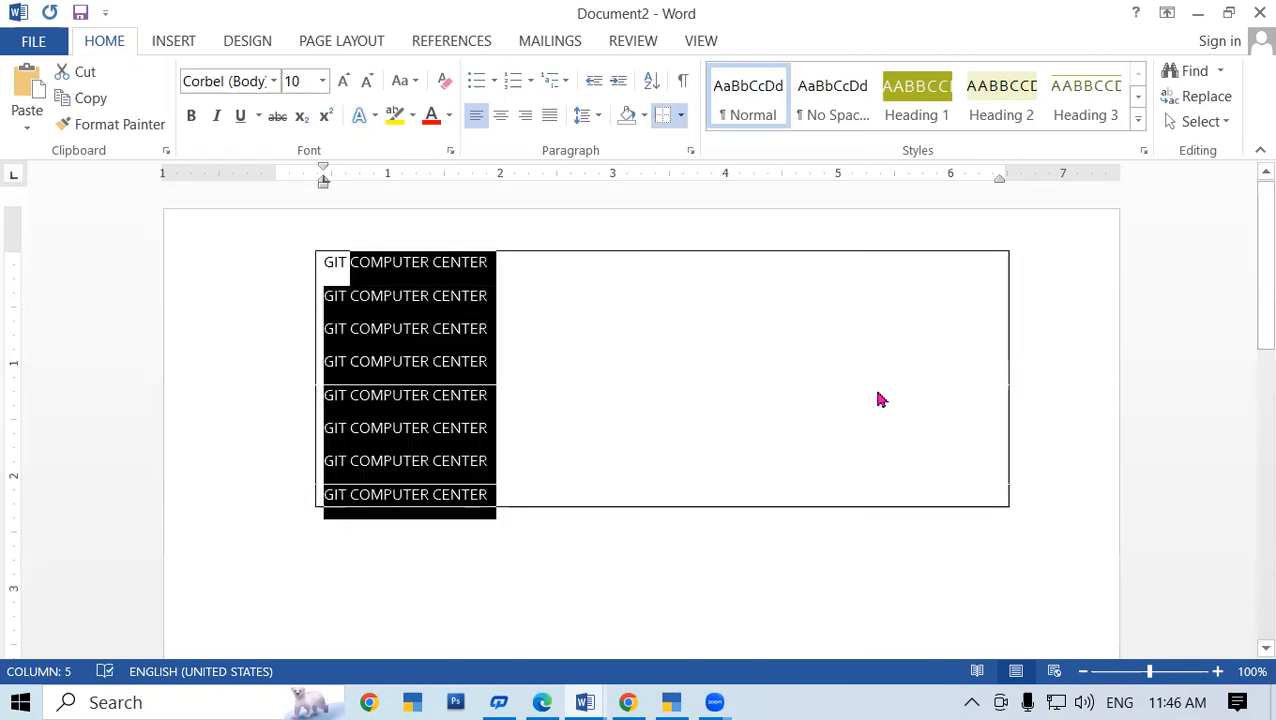
# Remove every border from the selected lines with the No Border option
pyautogui.click(681, 116)
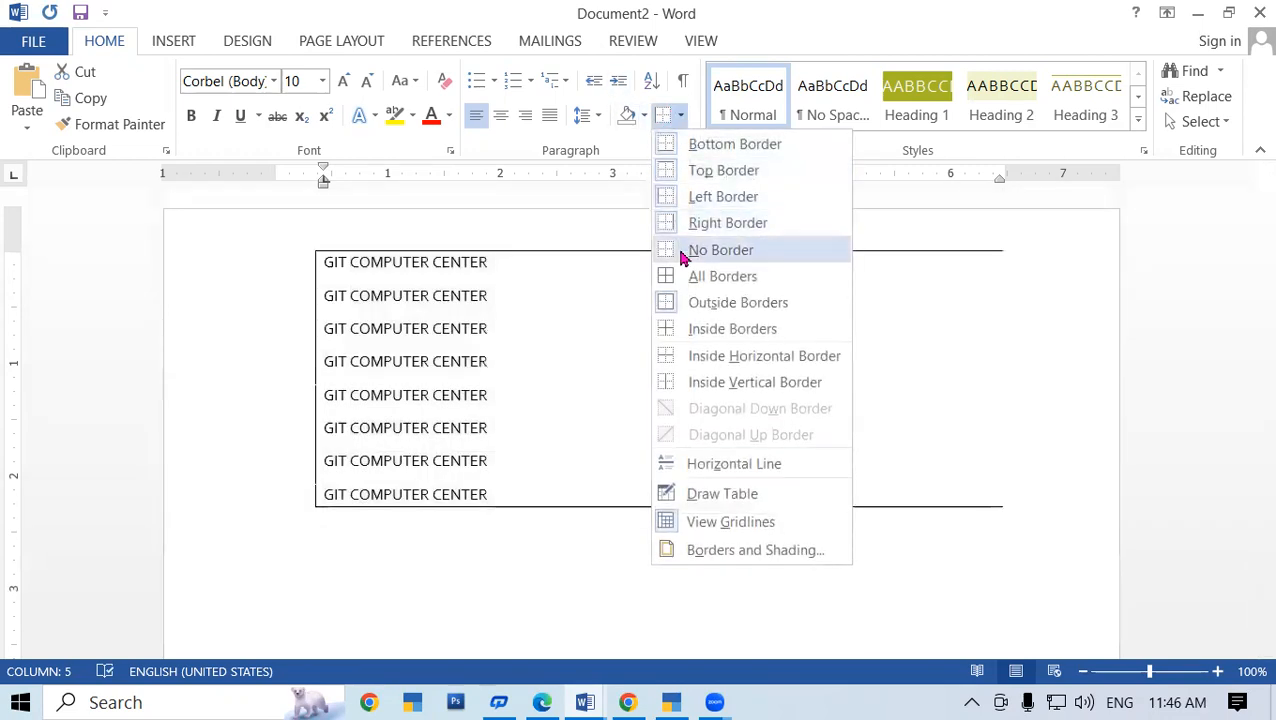
pyautogui.click(683, 252)
pyautogui.click(681, 118)
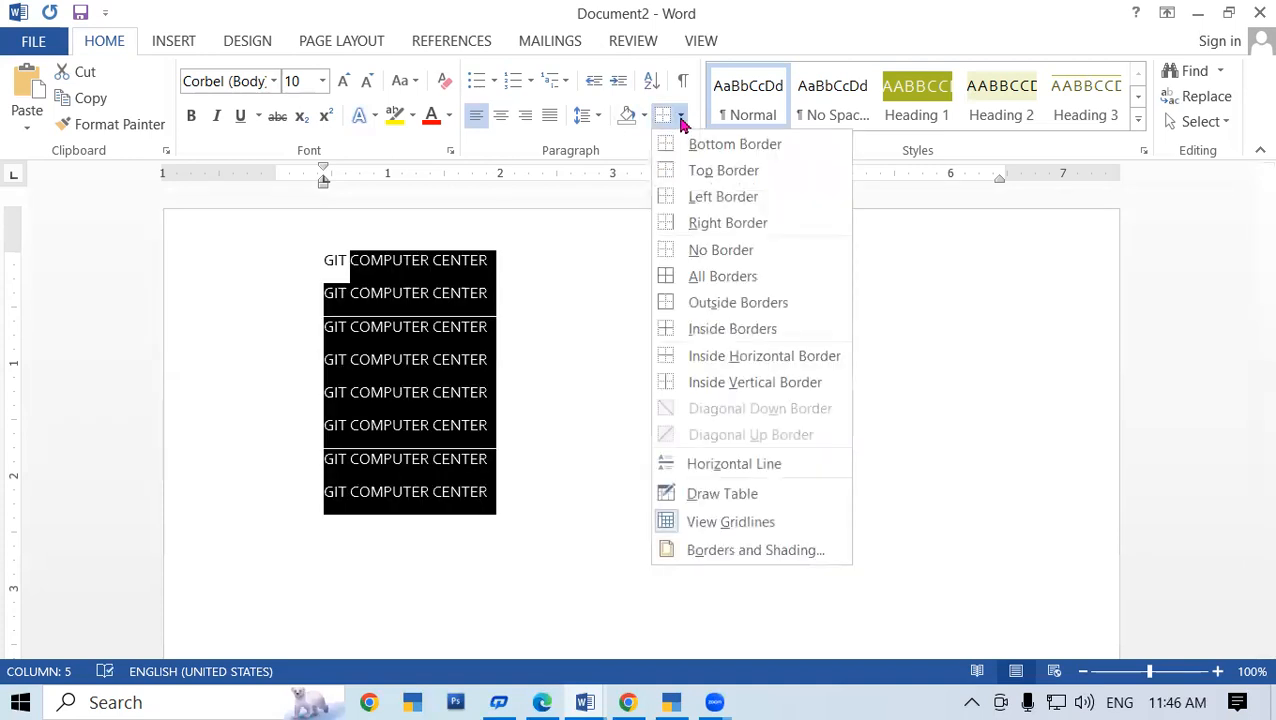
pyautogui.click(605, 439)
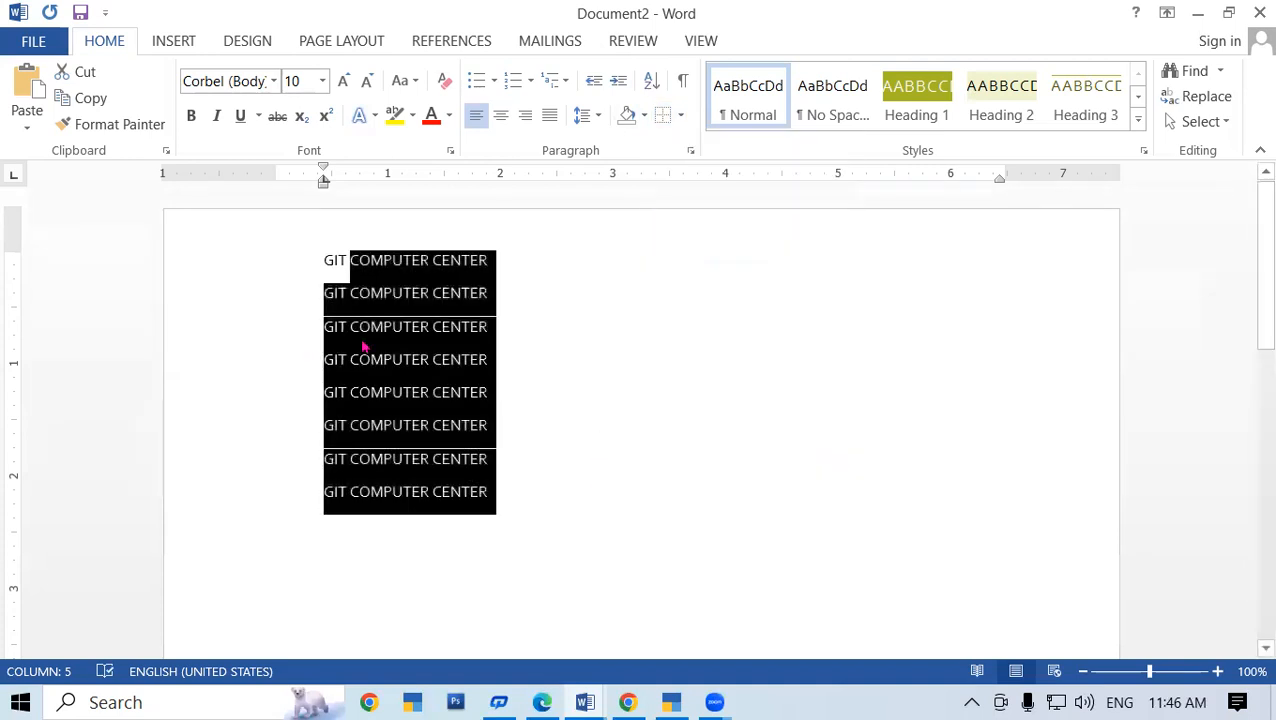
# Insert a horizontal line below the third GIT COMPUTER CENTER line and delete it again
pyautogui.click(372, 339)
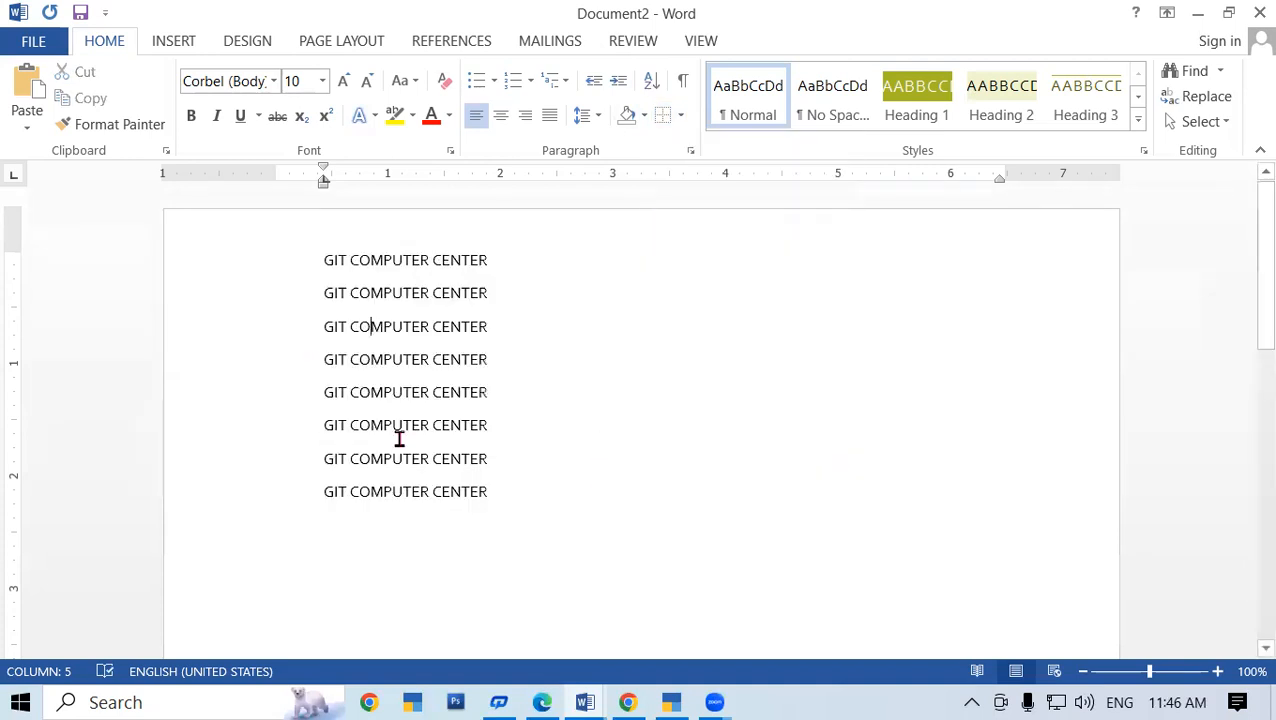
pyautogui.click(490, 329)
pyautogui.click(681, 115)
pyautogui.click(720, 473)
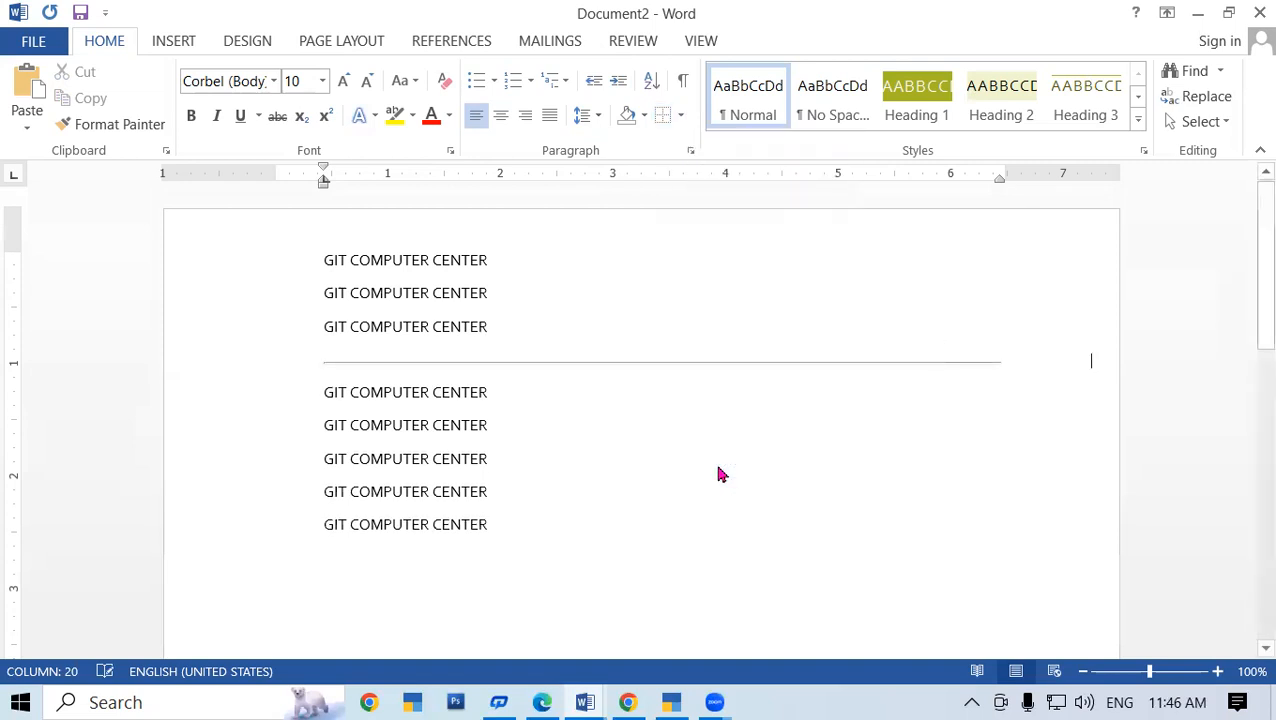
pyautogui.click(560, 365)
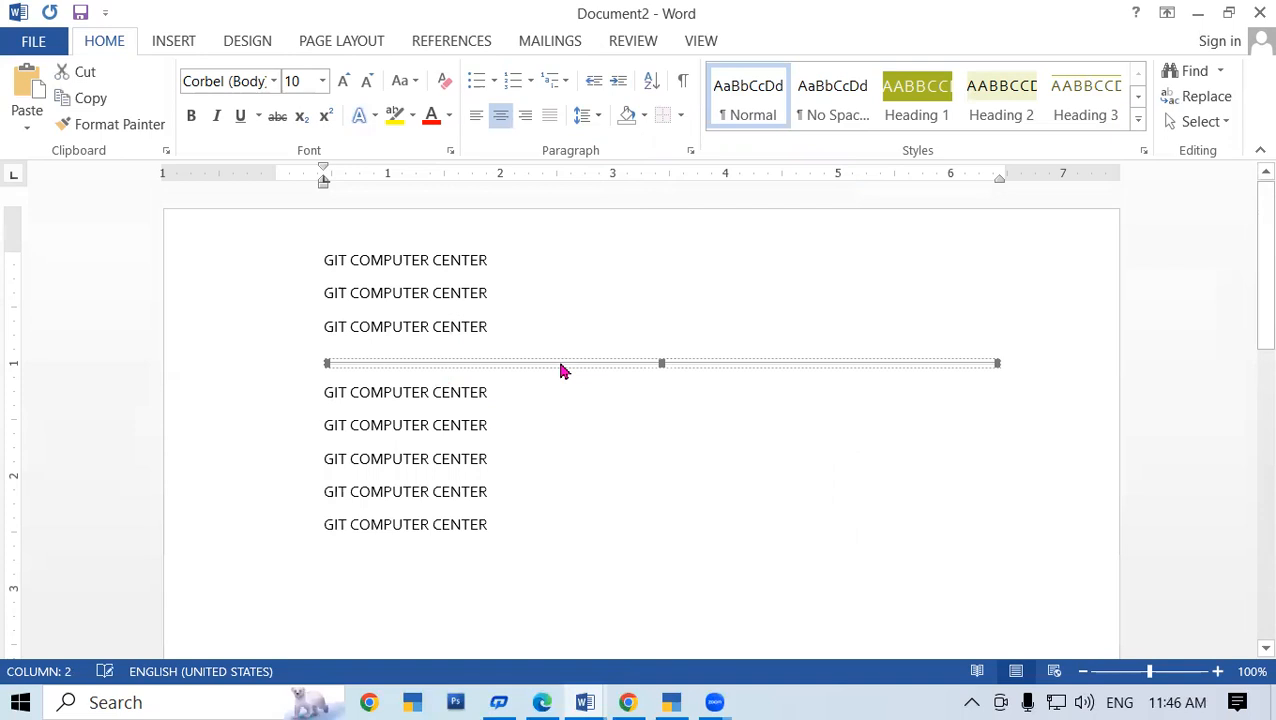
pyautogui.press('Delete')
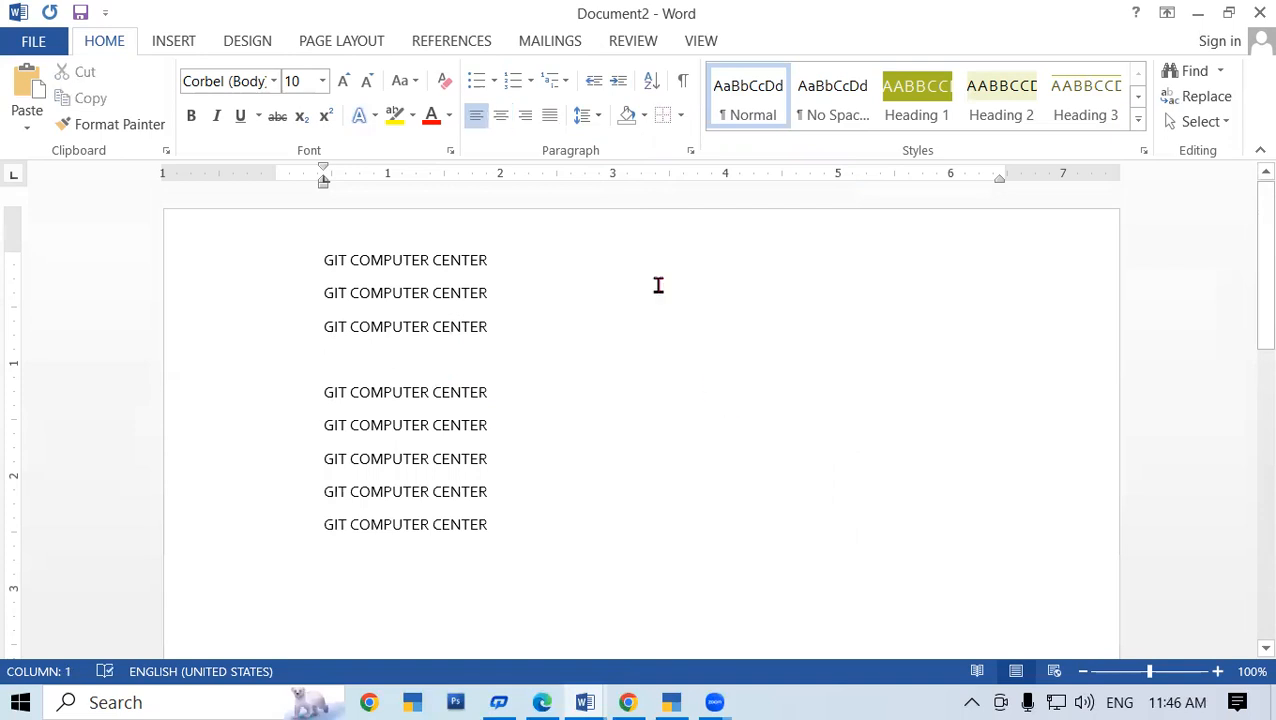
# Draw a table frame about 2.13 inches wide and 1.6 inches high around the blank line and the five lines below it
pyautogui.click(680, 116)
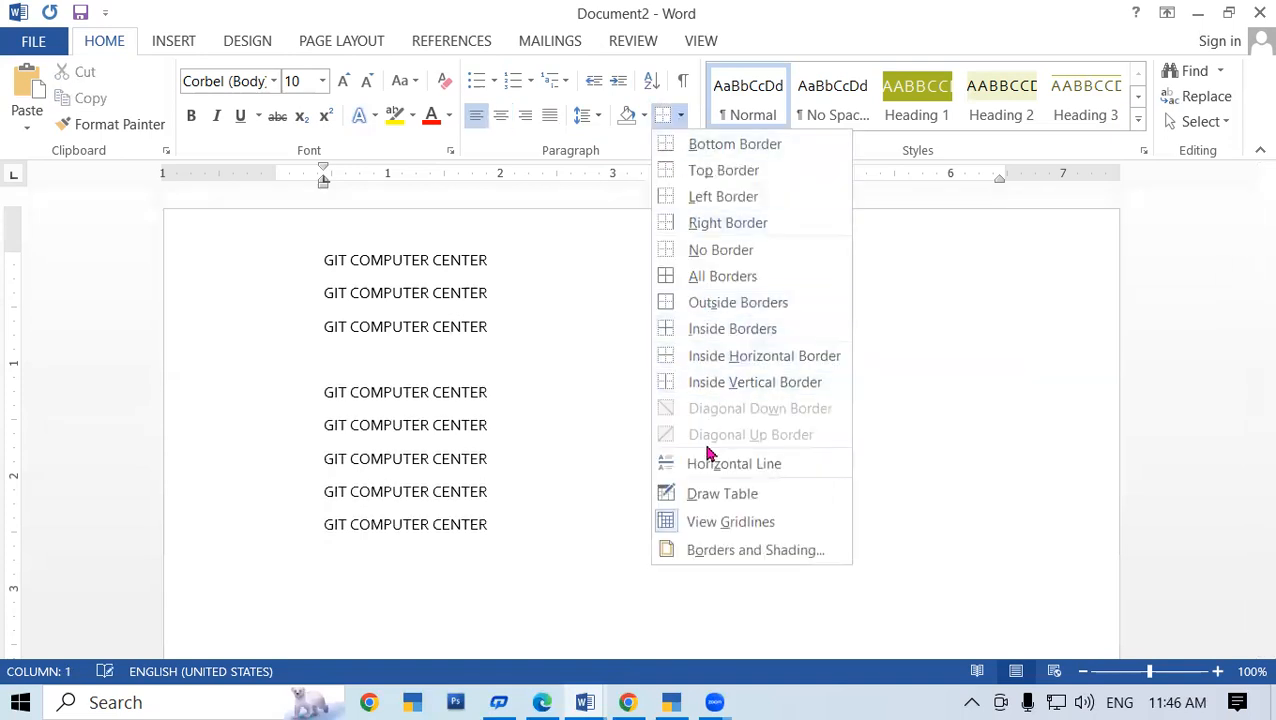
pyautogui.click(722, 493)
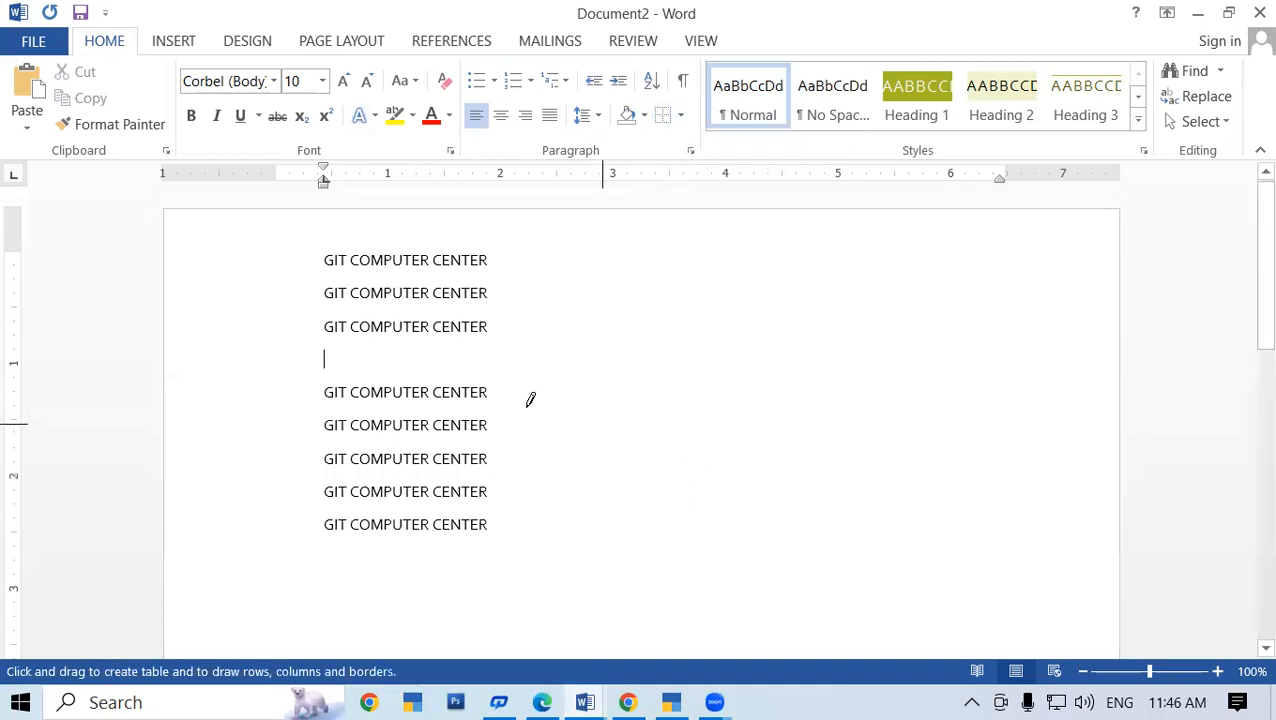
pyautogui.moveTo(296, 367)
pyautogui.mouseDown()
pyautogui.moveTo(421, 473)
pyautogui.moveTo(536, 546)
pyautogui.mouseUp()
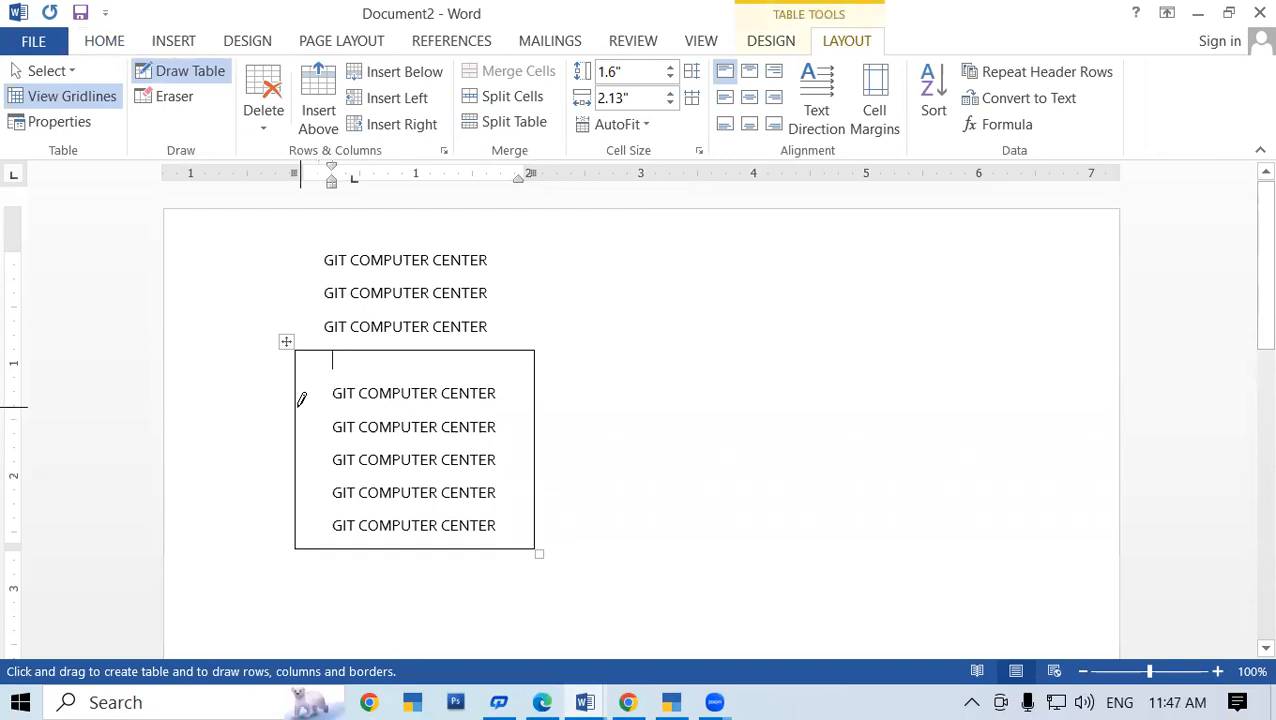
# Draw five horizontal dividers across the table, one below each GIT COMPUTER CENTER line, to split it into six rows
pyautogui.moveTo(324, 401); pyautogui.dragTo(489, 398)
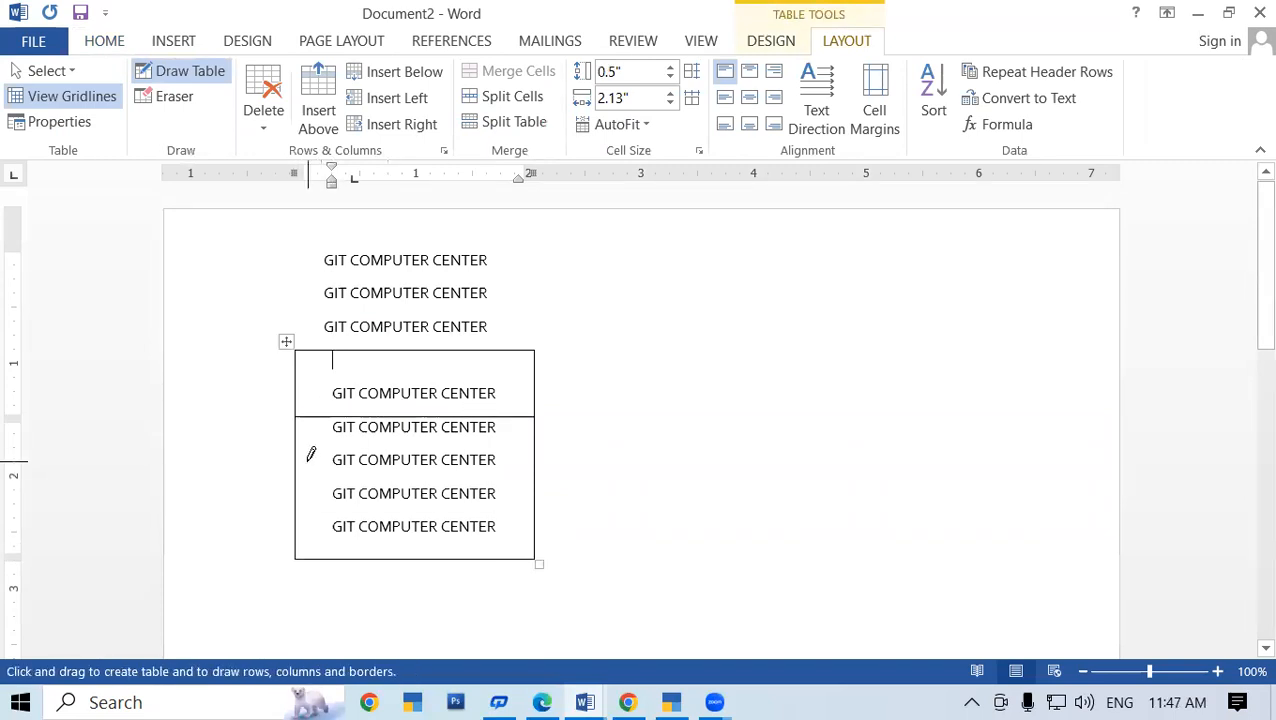
pyautogui.moveTo(305, 437)
pyautogui.mouseDown()
pyautogui.moveTo(478, 433)
pyautogui.moveTo(507, 447)
pyautogui.mouseUp()
pyautogui.moveTo(302, 474); pyautogui.dragTo(509, 488)
pyautogui.moveTo(302, 502); pyautogui.dragTo(528, 518)
pyautogui.moveTo(296, 541); pyautogui.dragTo(506, 536)
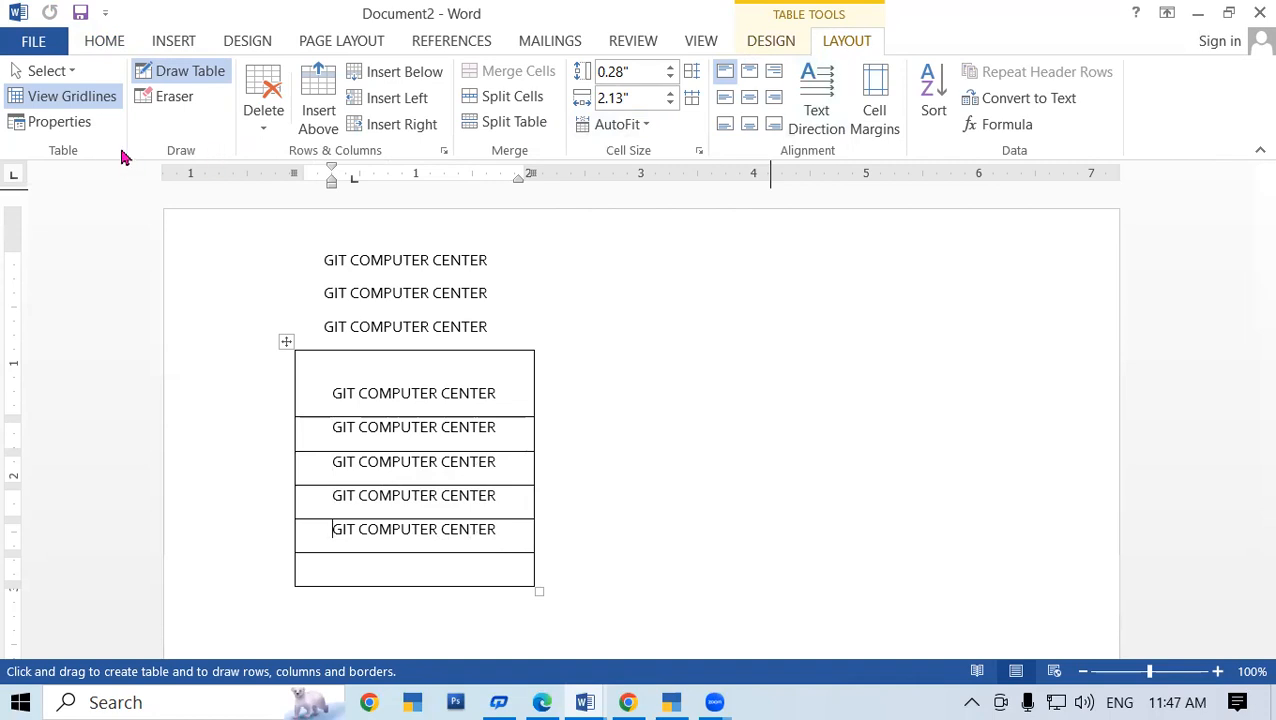
# Select the cell with the last GIT COMPUTER CENTER line, extend the selection to the whole column, and clear the selection
pyautogui.click(33, 70)
pyautogui.click(358, 385)
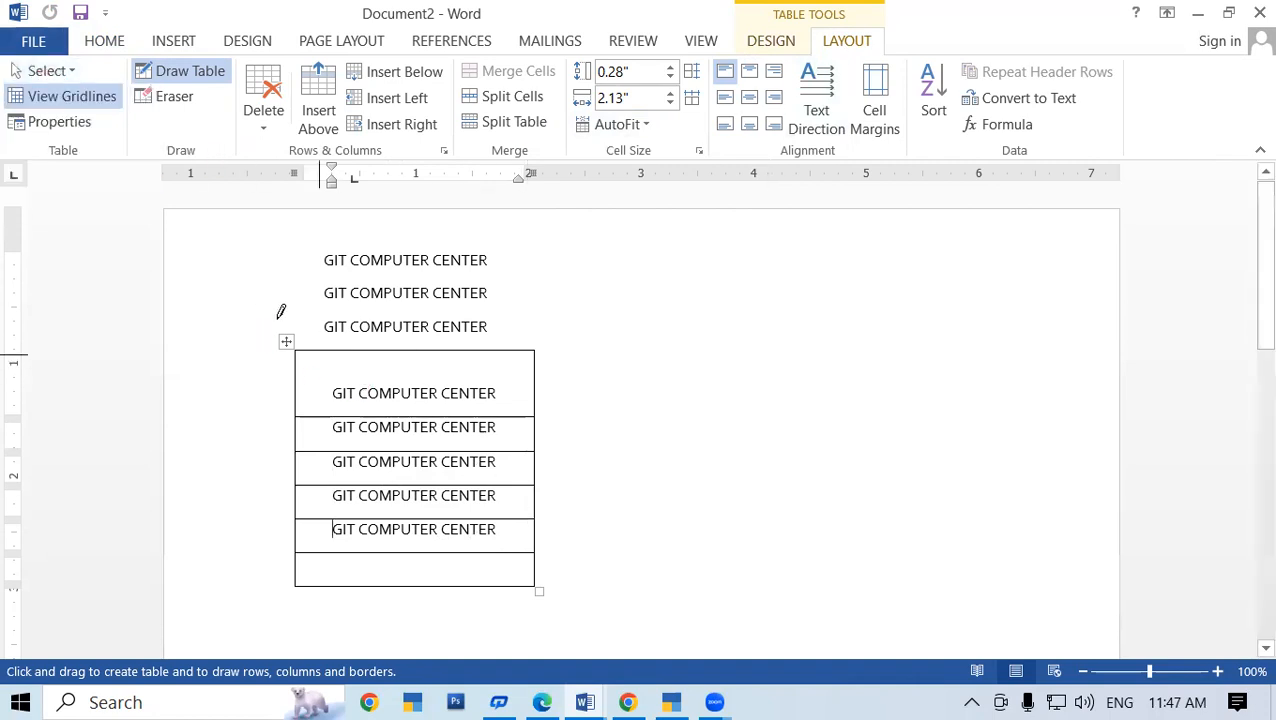
pyautogui.click(73, 72)
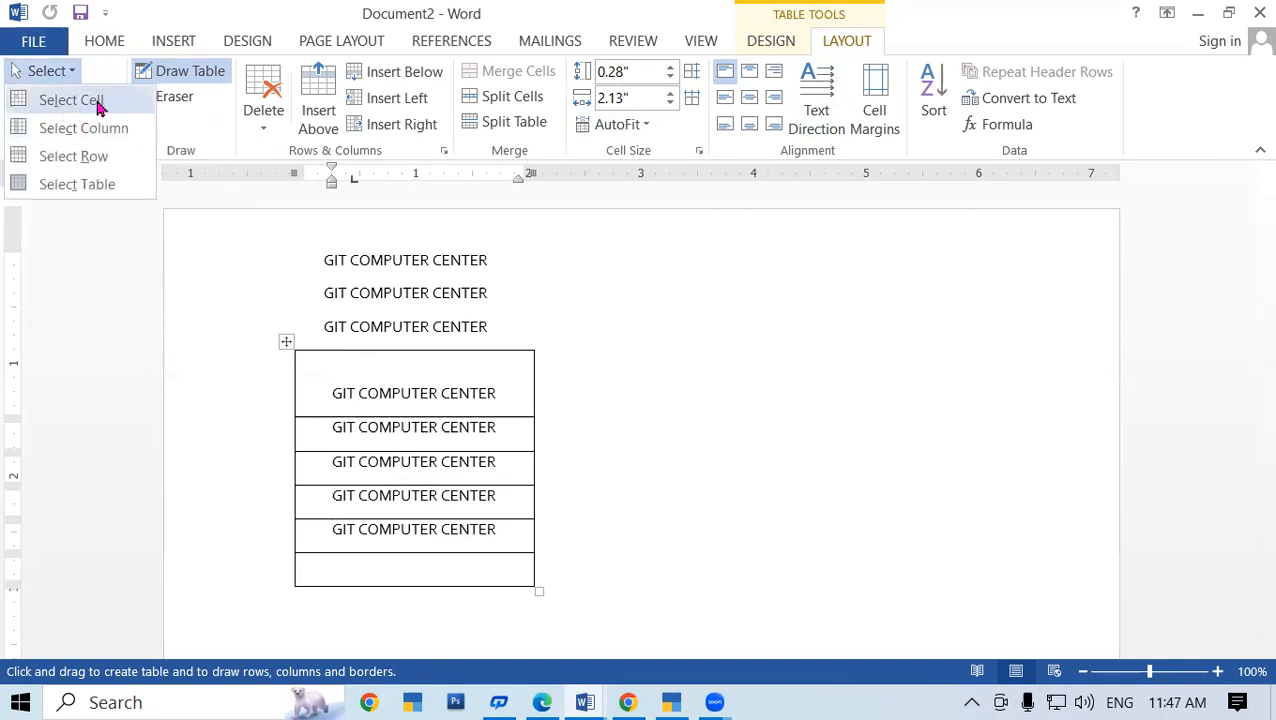
pyautogui.click(98, 104)
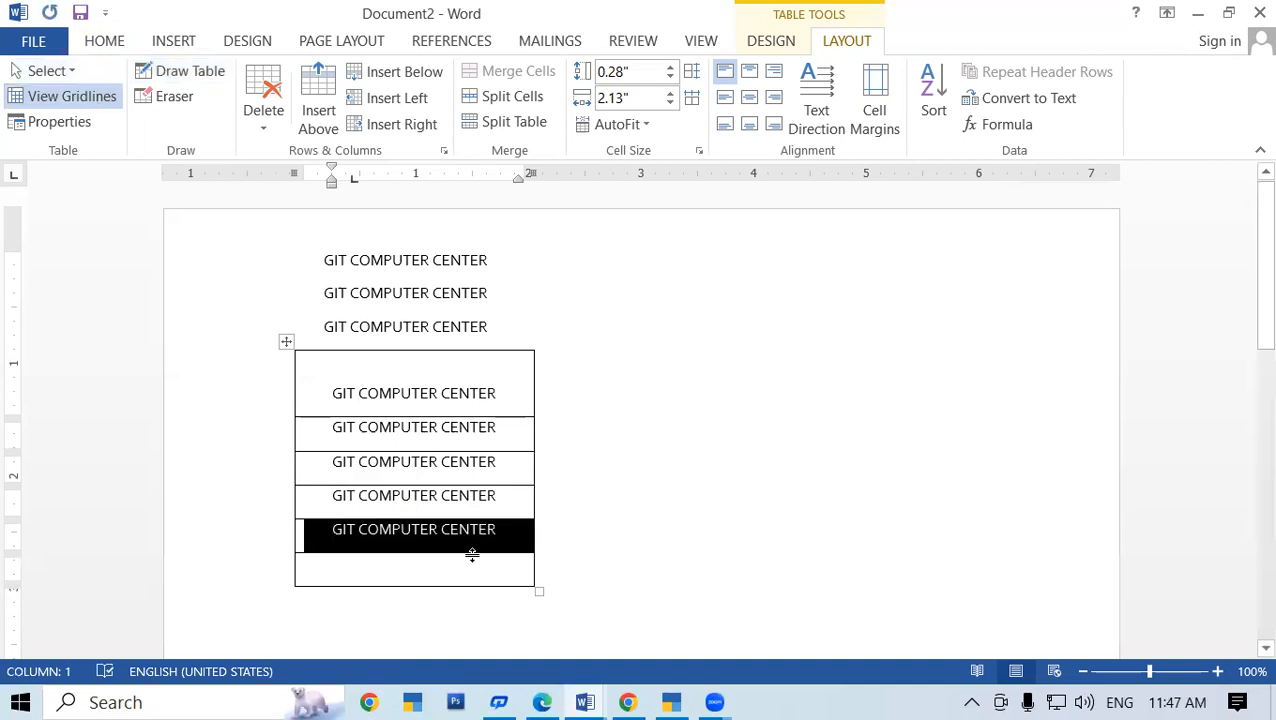
pyautogui.click(48, 71)
pyautogui.click(101, 136)
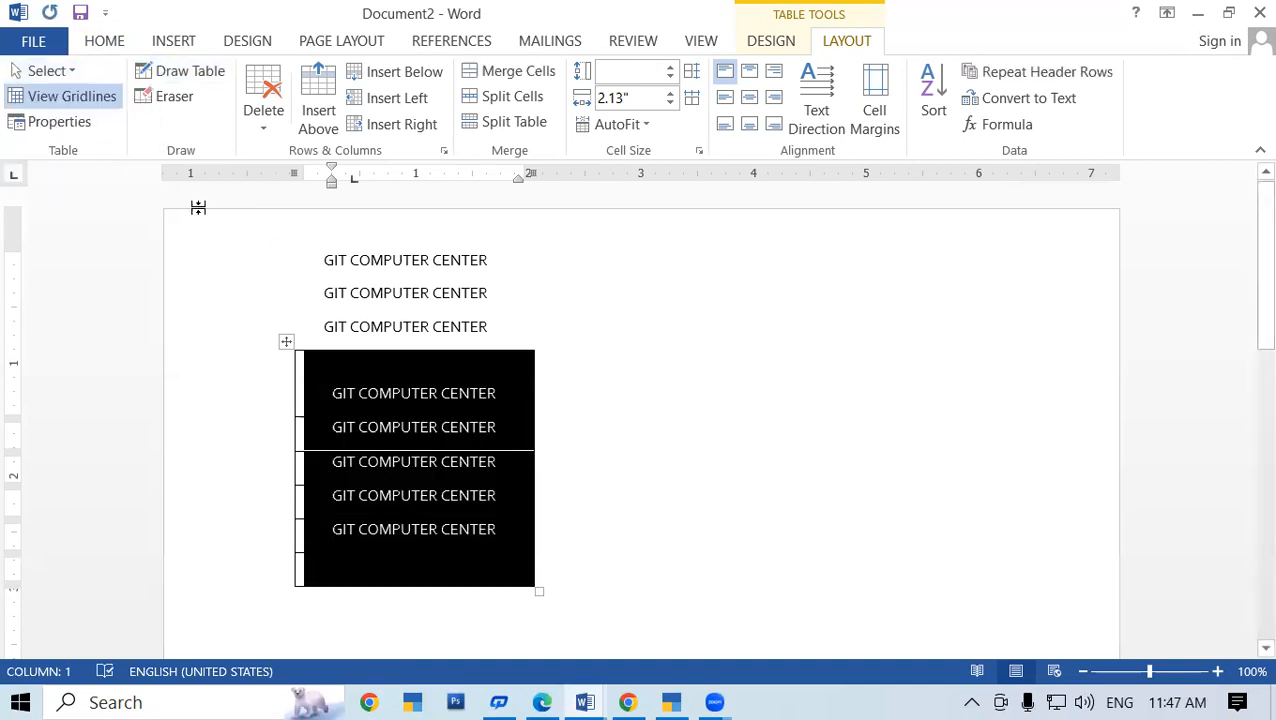
pyautogui.press('Left')
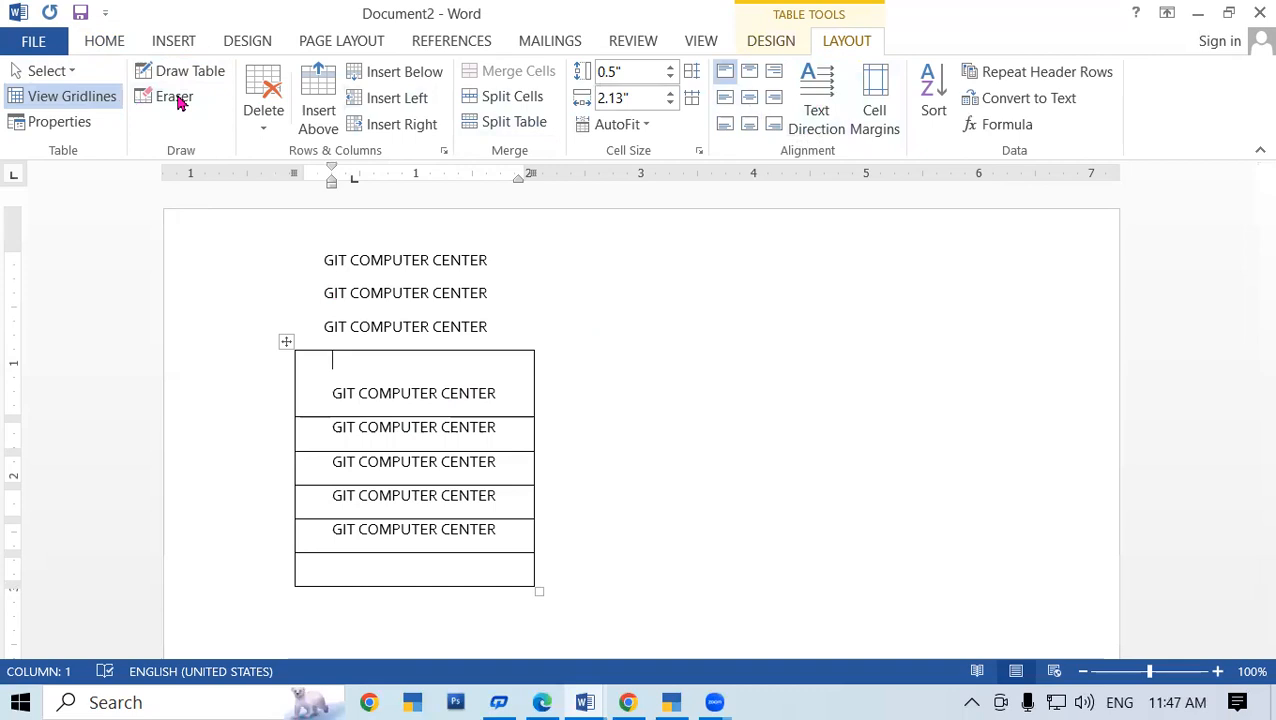
pyautogui.click(772, 45)
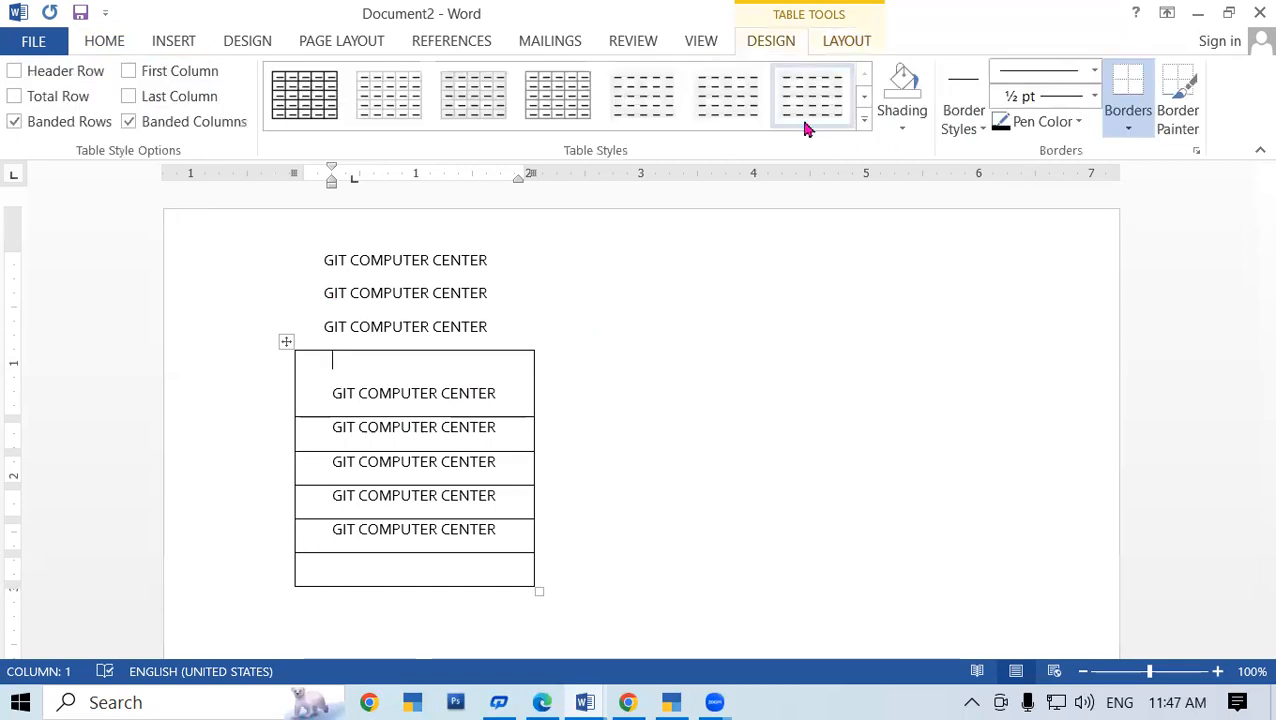
pyautogui.click(842, 50)
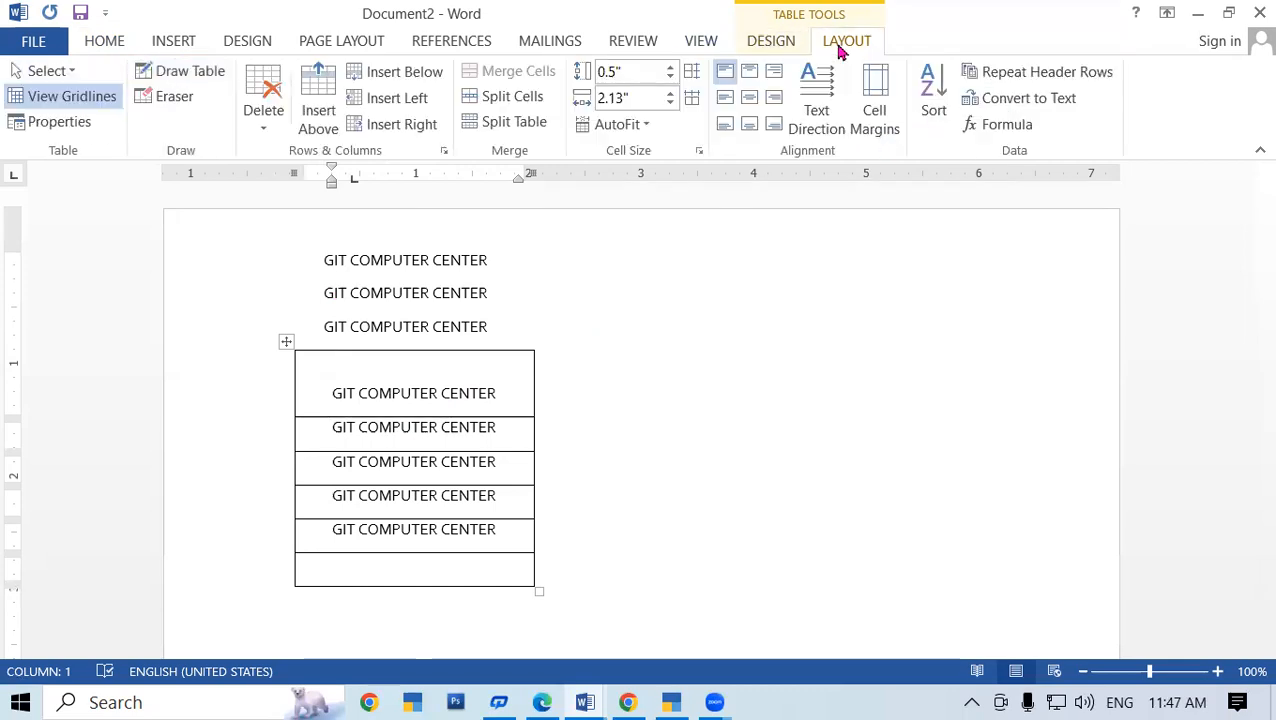
pyautogui.click(170, 45)
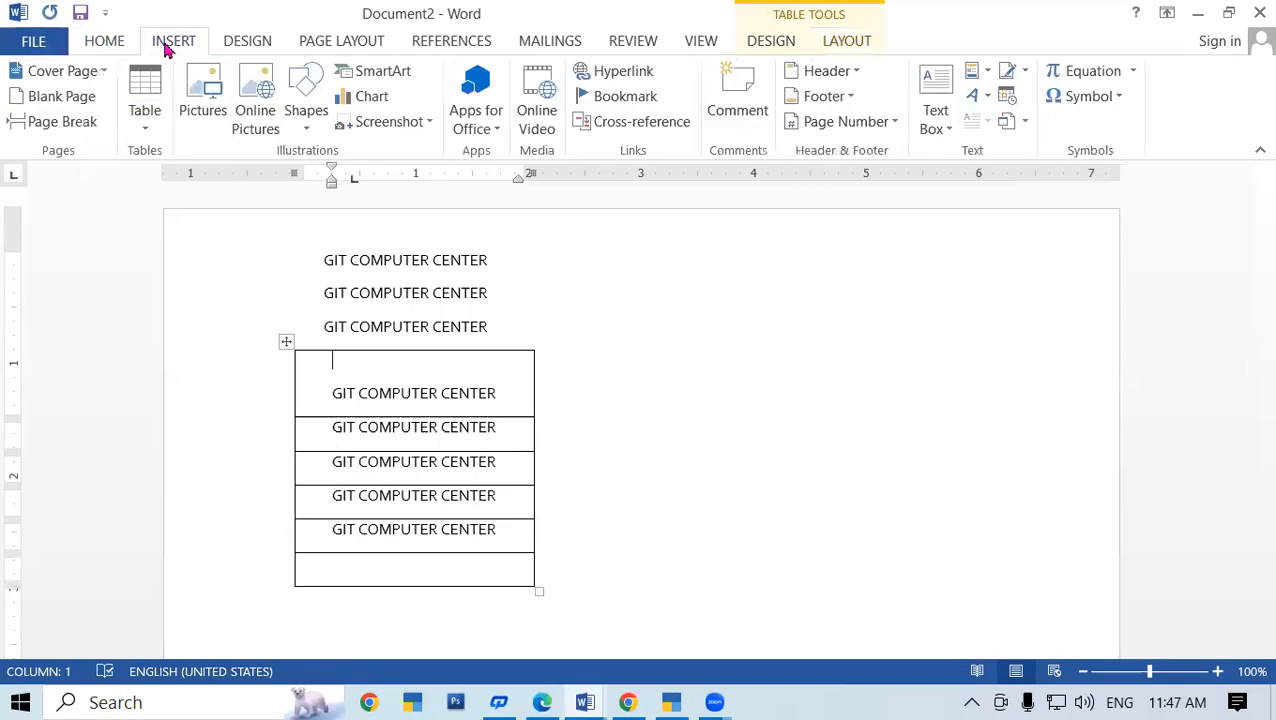
# Draw a vertical divider down through all table rows, making the first column about 1.25 inches wide
pyautogui.click(104, 46)
pyautogui.click(681, 116)
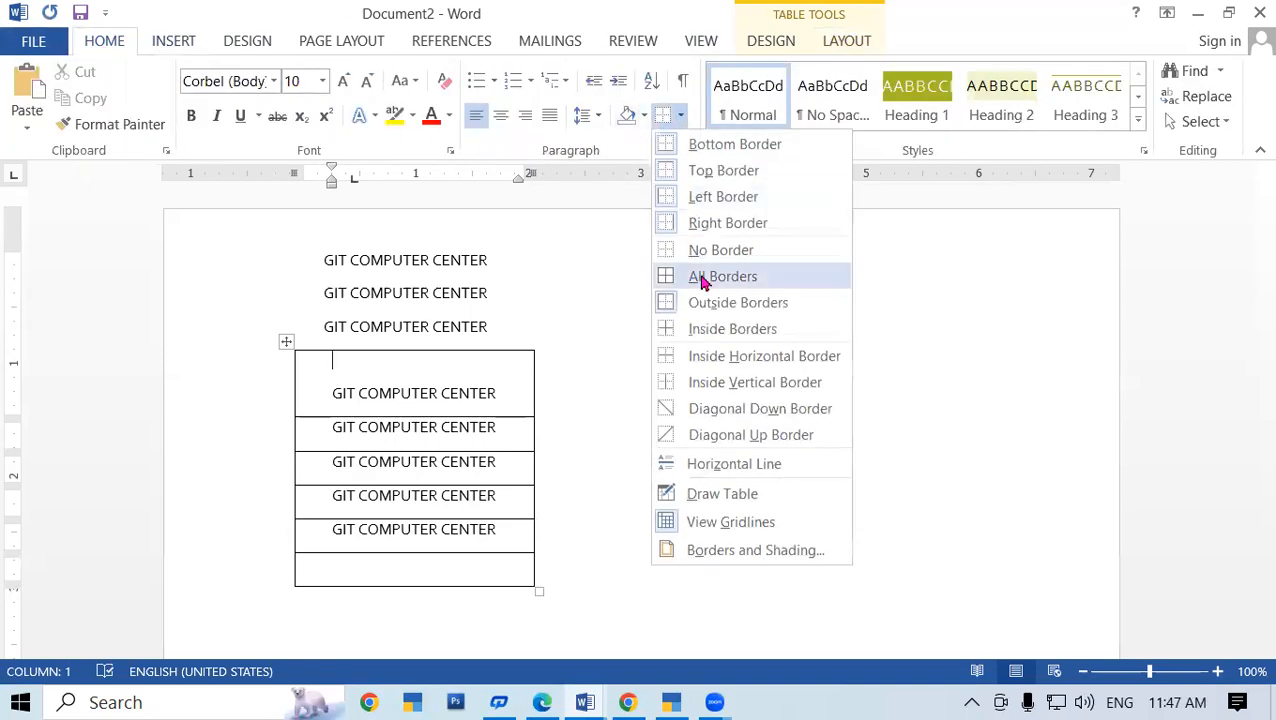
pyautogui.click(724, 488)
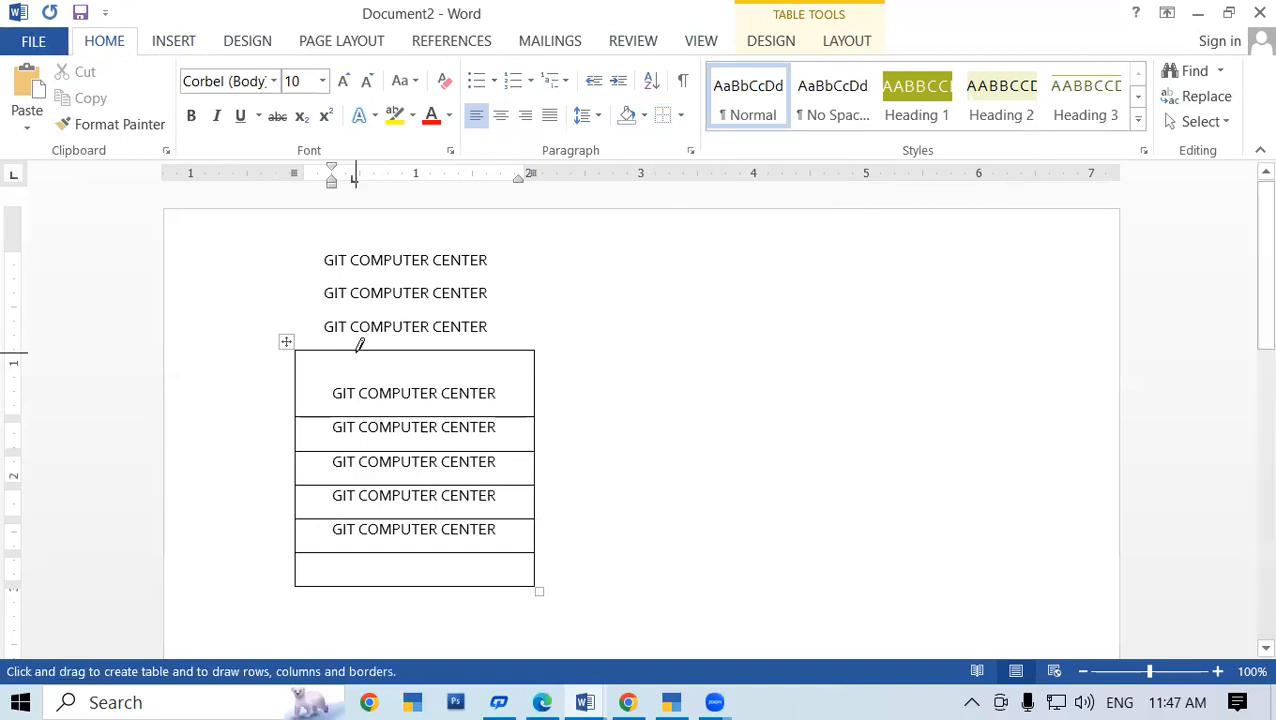
pyautogui.moveTo(438, 348); pyautogui.dragTo(444, 570)
pyautogui.scroll(3, 440, 380)
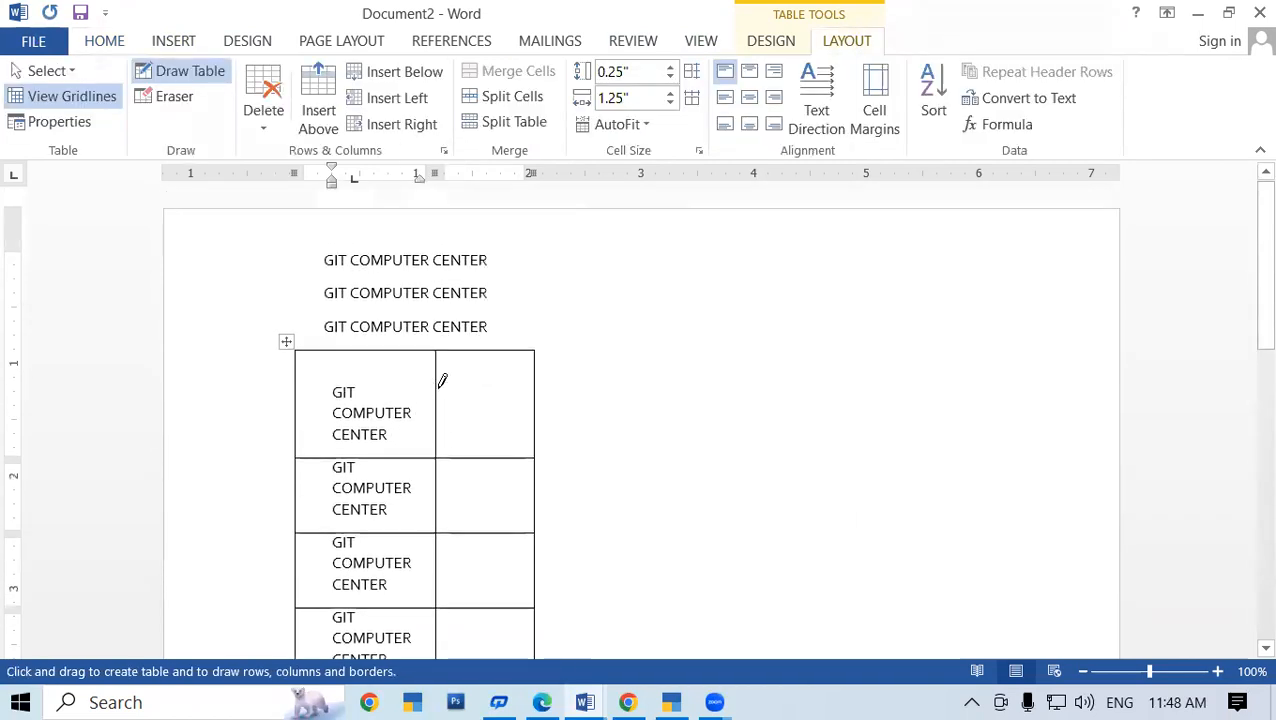
# Select the table's entire first column, starting from its top cell
pyautogui.click(72, 72)
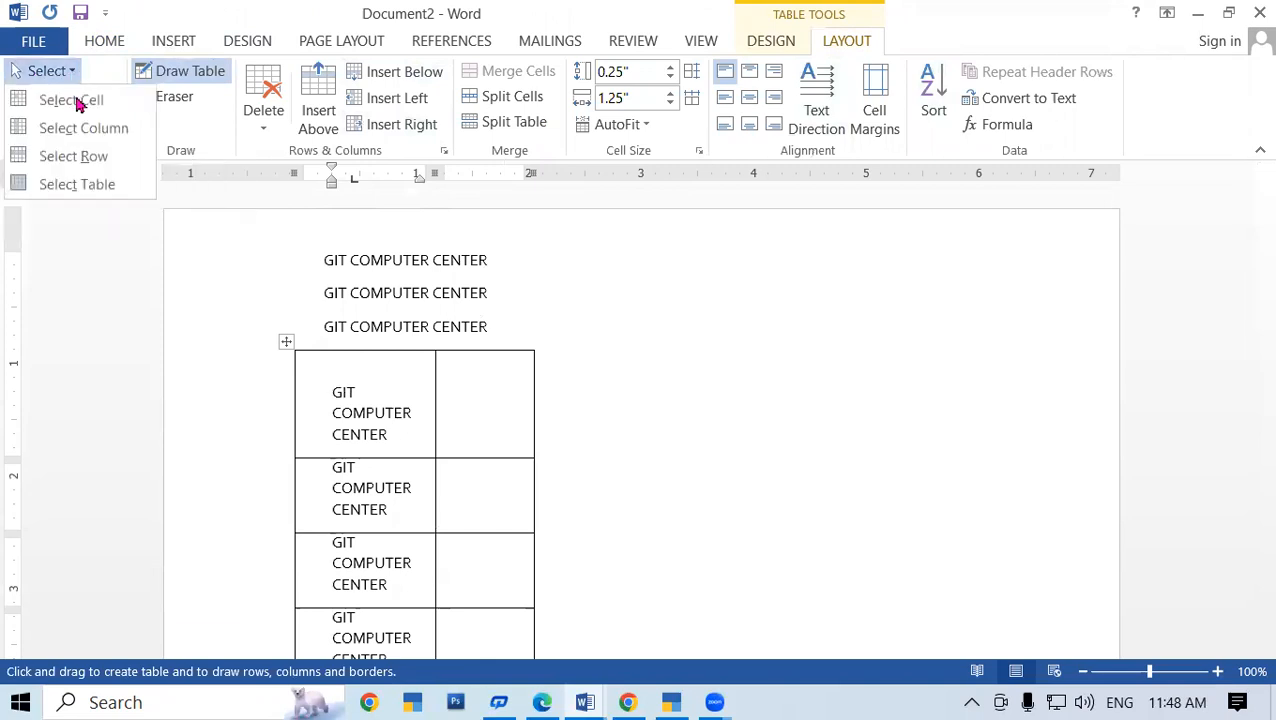
pyautogui.click(397, 380)
pyautogui.click(397, 380)
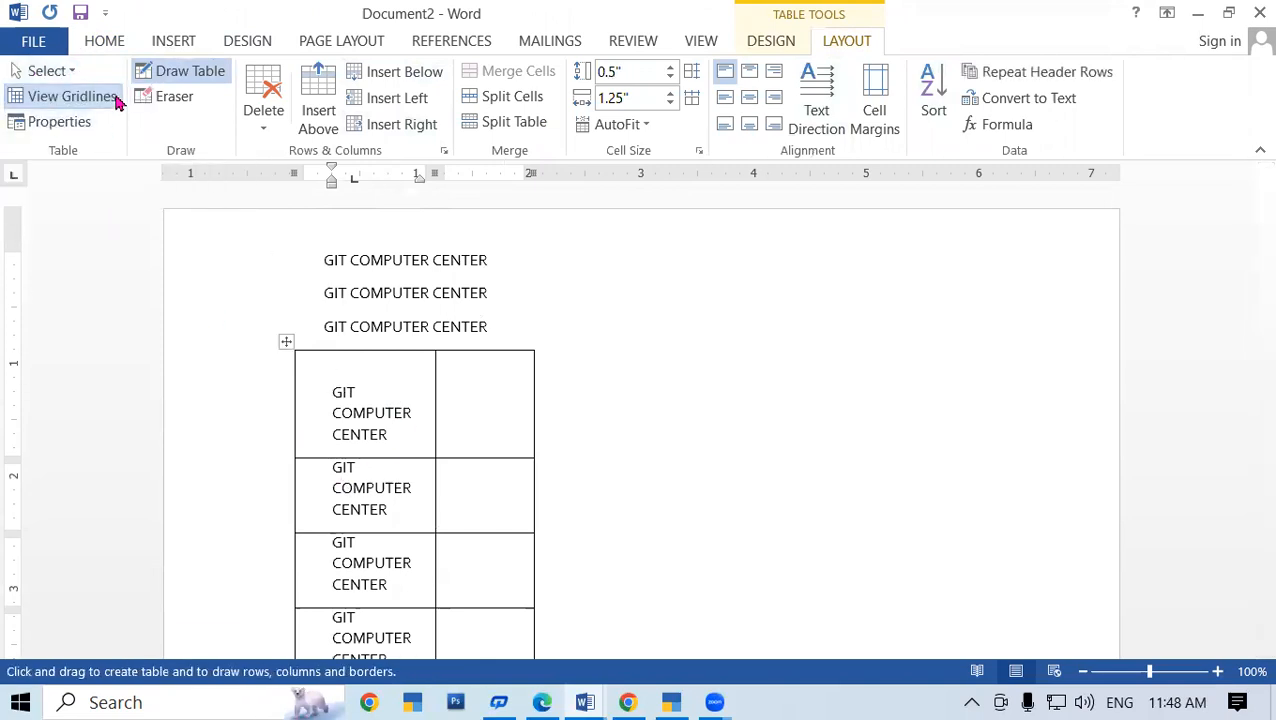
pyautogui.click(65, 72)
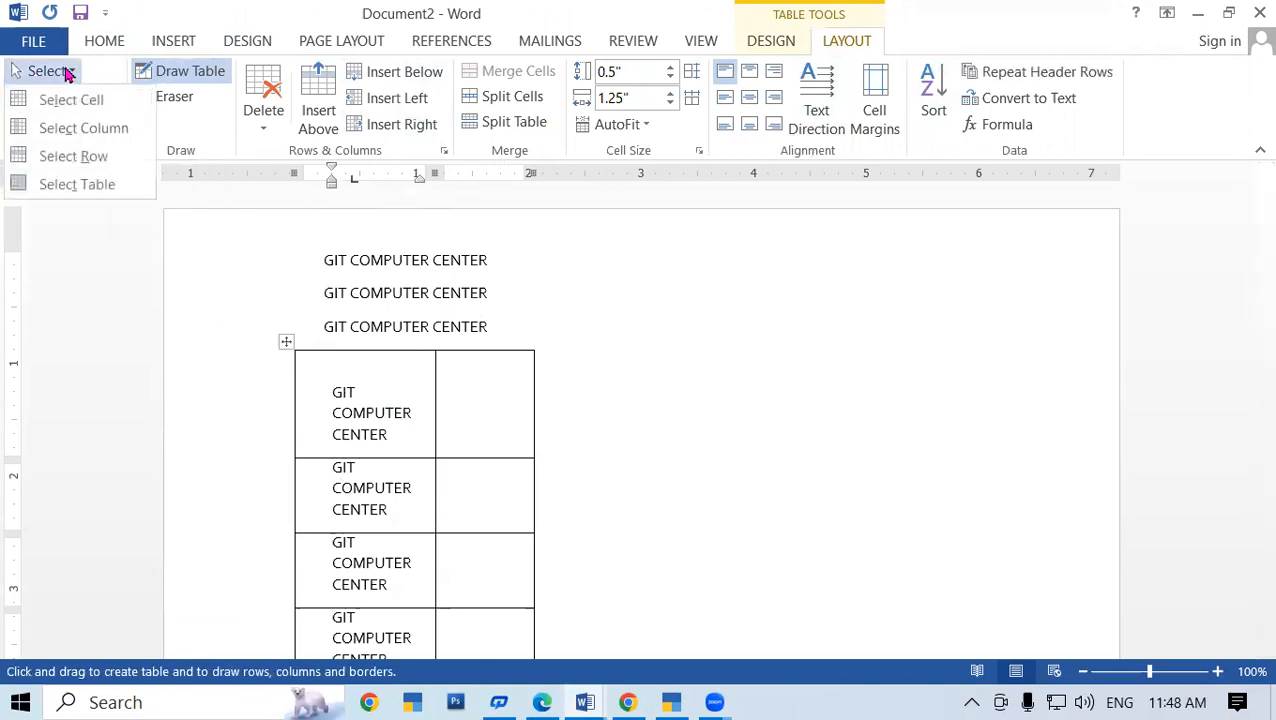
pyautogui.click(105, 129)
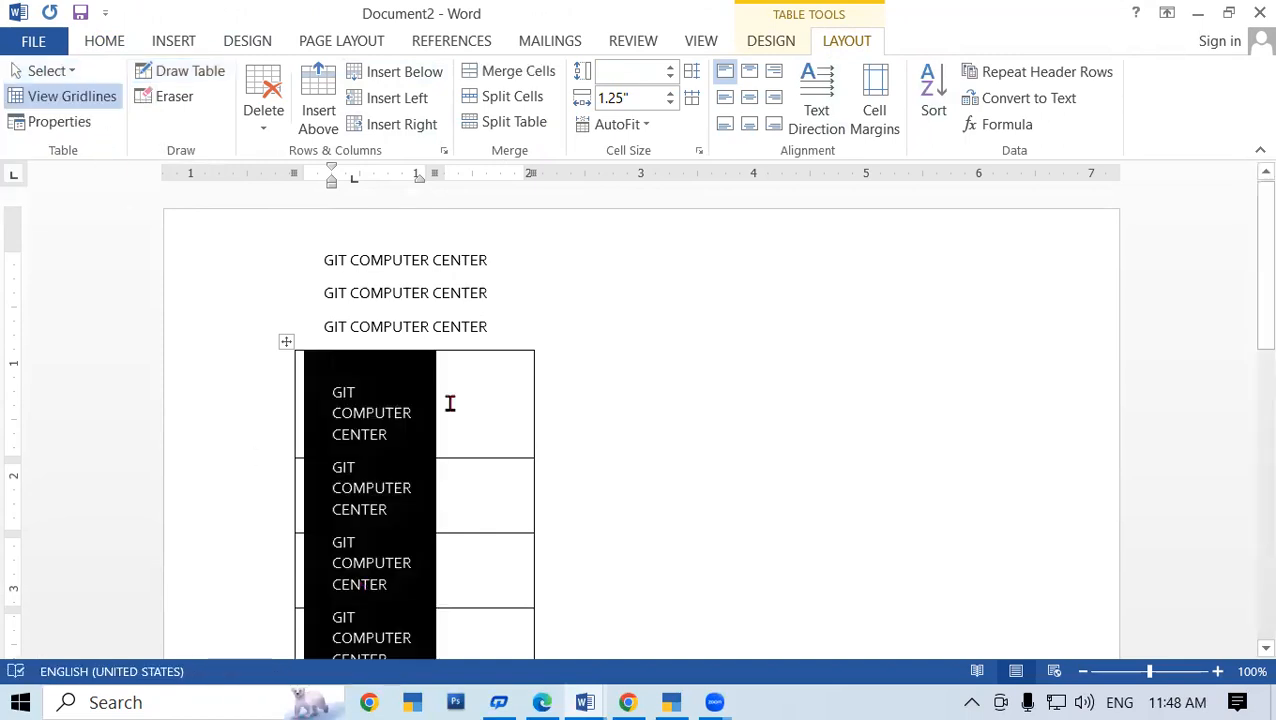
# Clear the column selection and select the table's entire second row
pyautogui.click(68, 72)
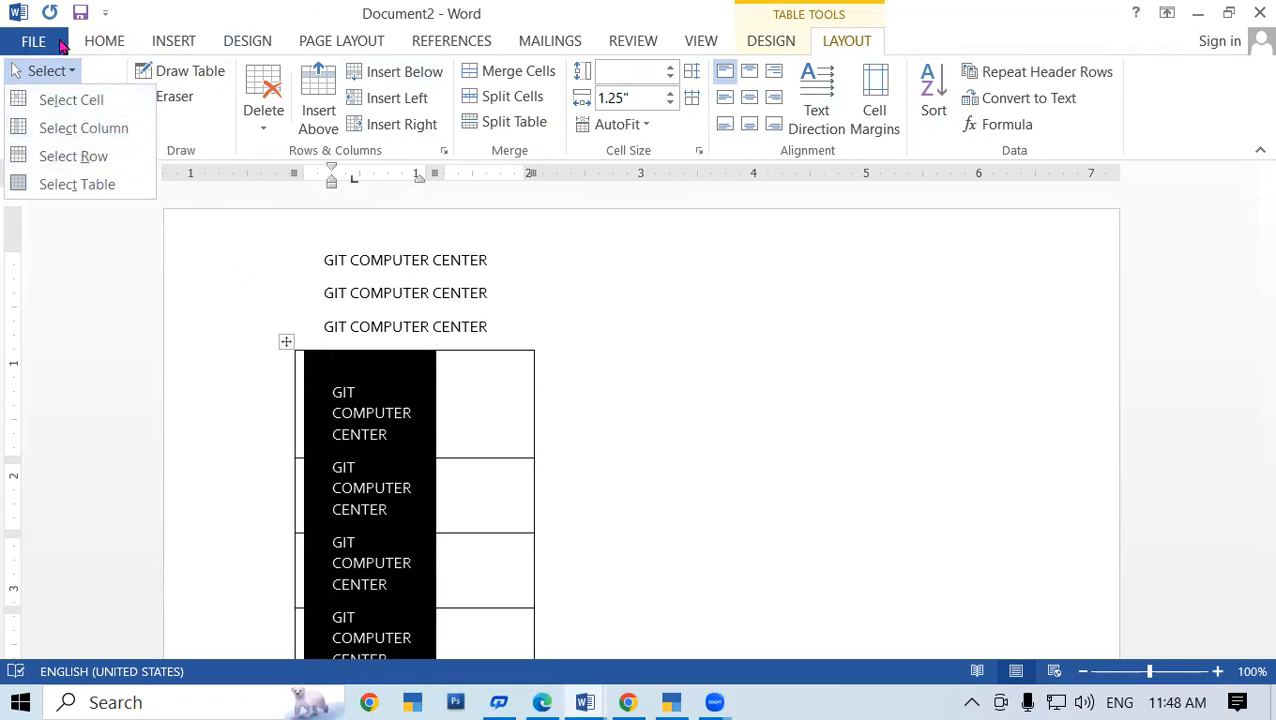
pyautogui.click(467, 384)
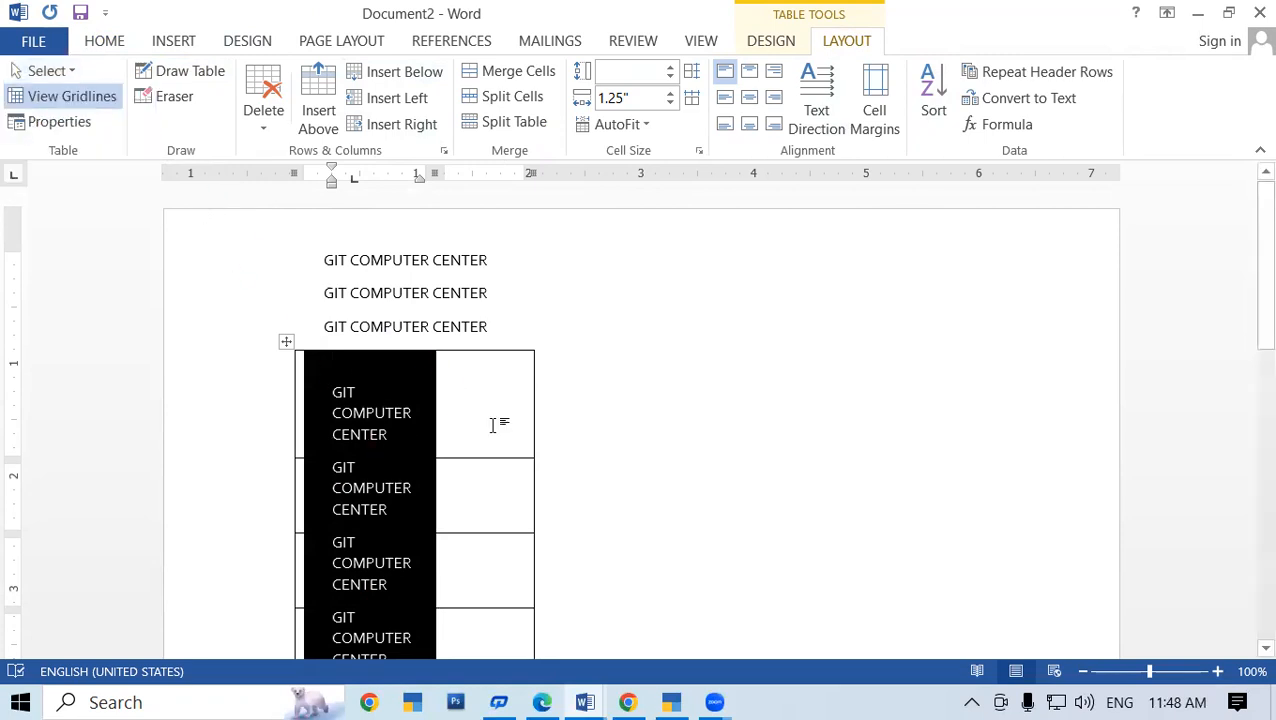
pyautogui.click(502, 421)
pyautogui.click(324, 490)
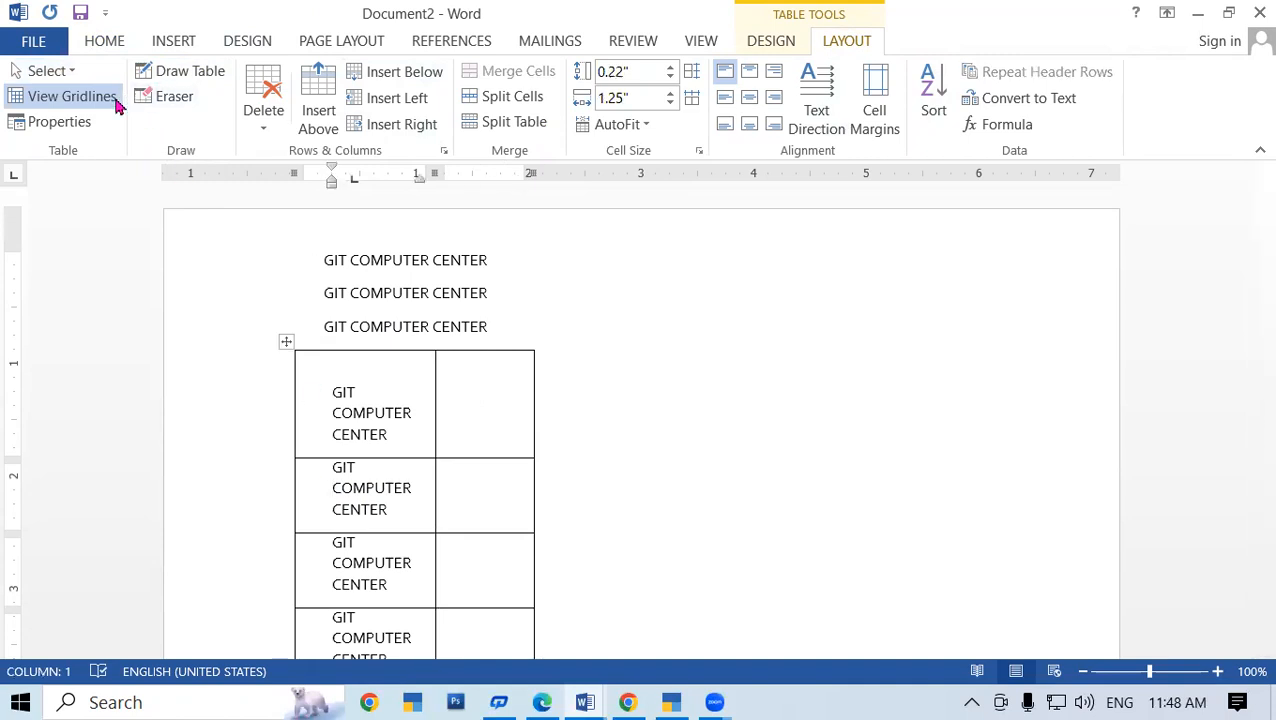
pyautogui.click(70, 71)
pyautogui.click(97, 157)
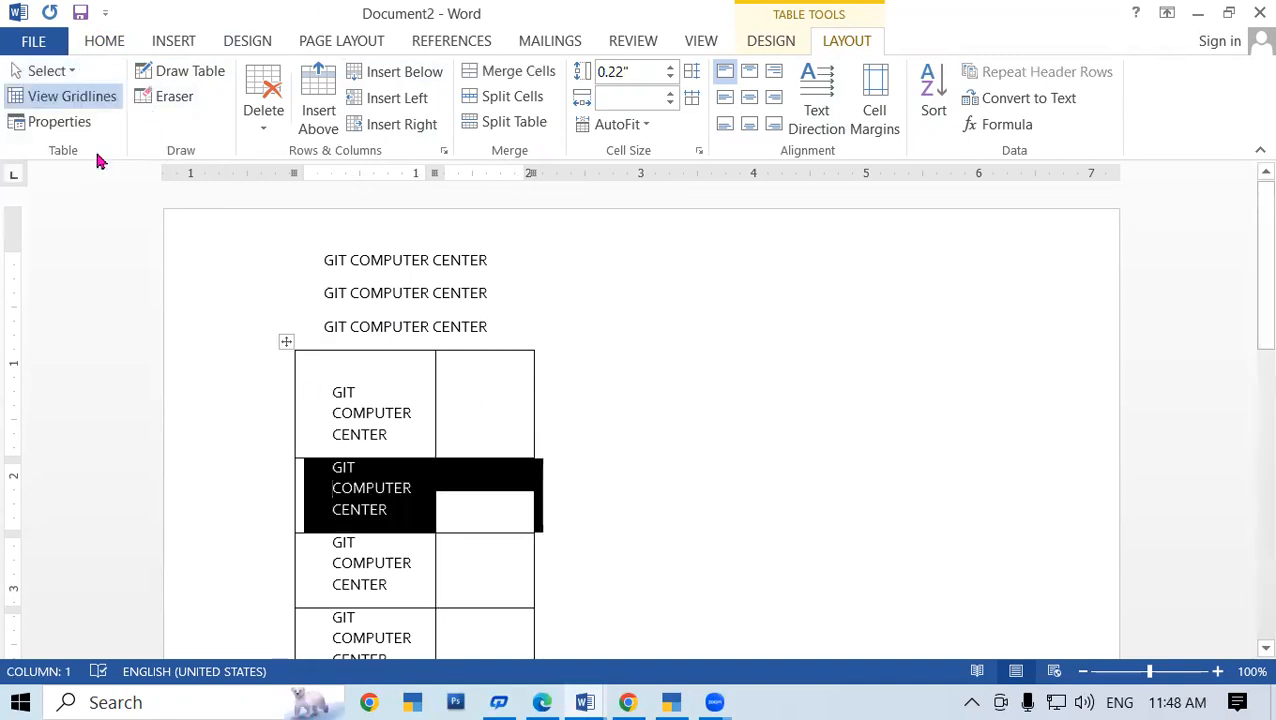
# Select the whole table from a cell in its first row, then clear the selection
pyautogui.click(453, 401)
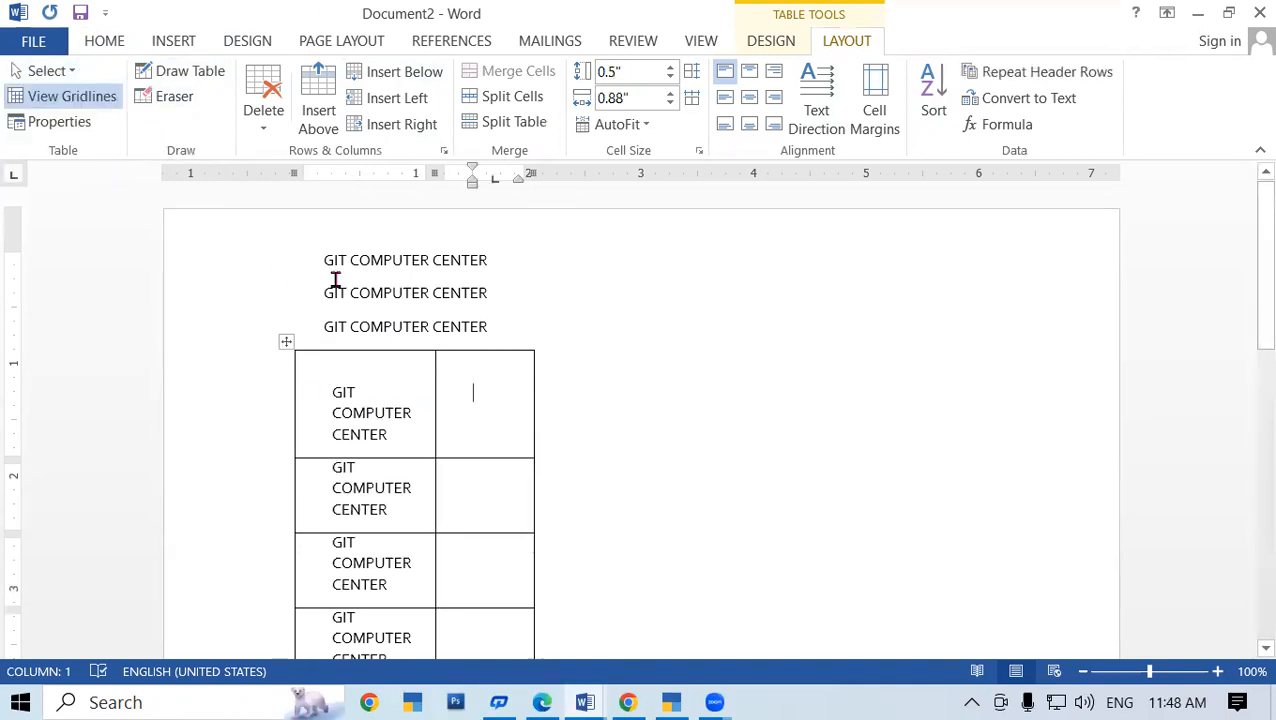
pyautogui.click(72, 73)
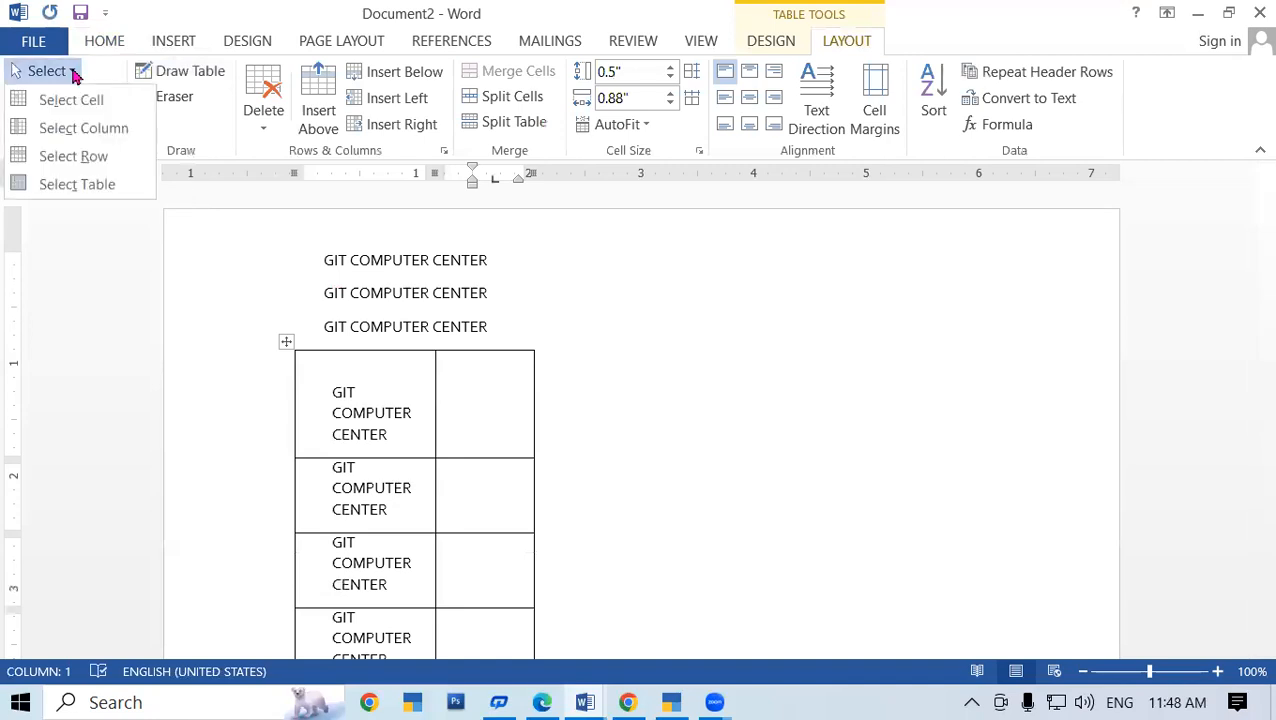
pyautogui.click(86, 194)
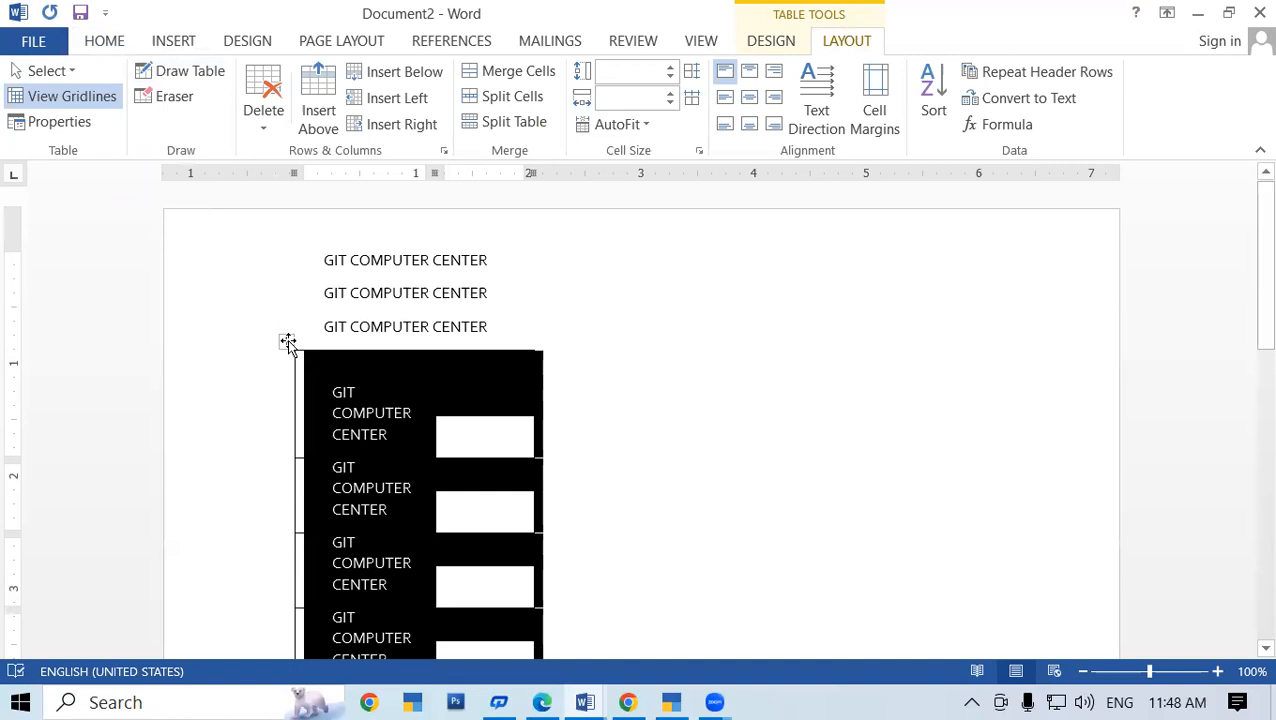
pyautogui.click(456, 446)
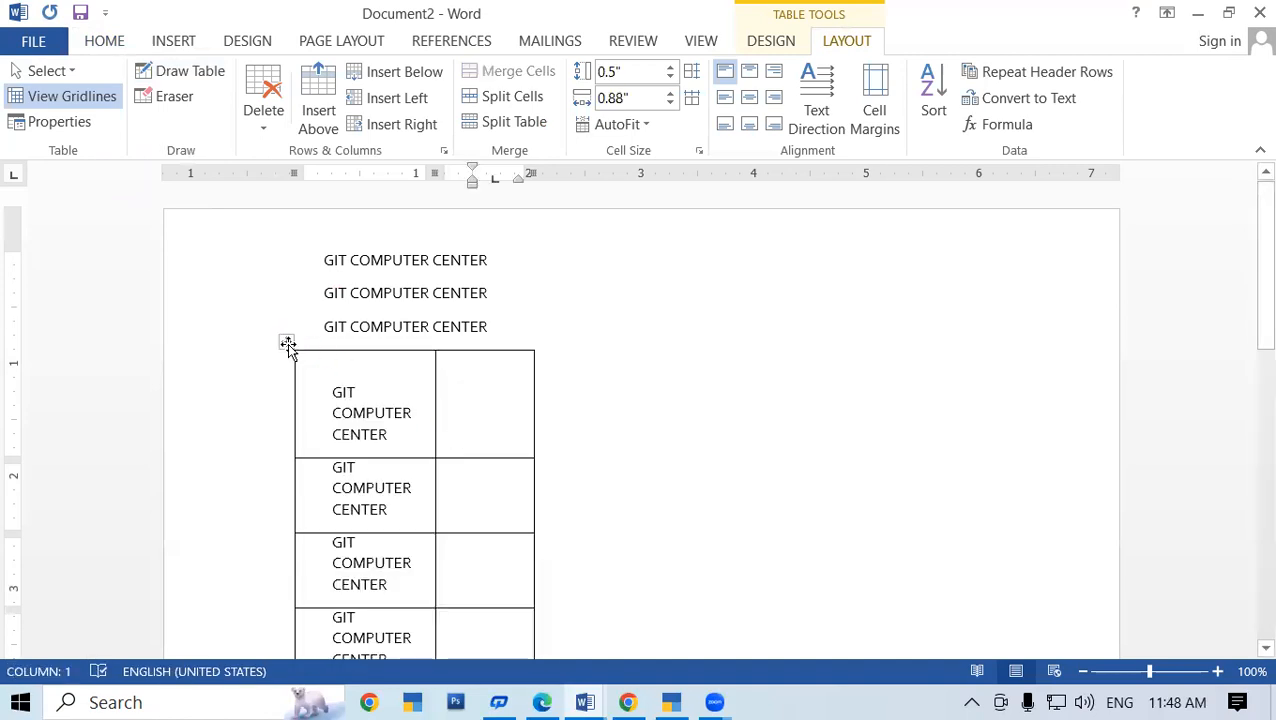
# Move the table beside the three GIT COMPUTER CENTER lines at the top of the page
pyautogui.click(287, 343)
pyautogui.moveTo(287, 340); pyautogui.dragTo(314, 449)
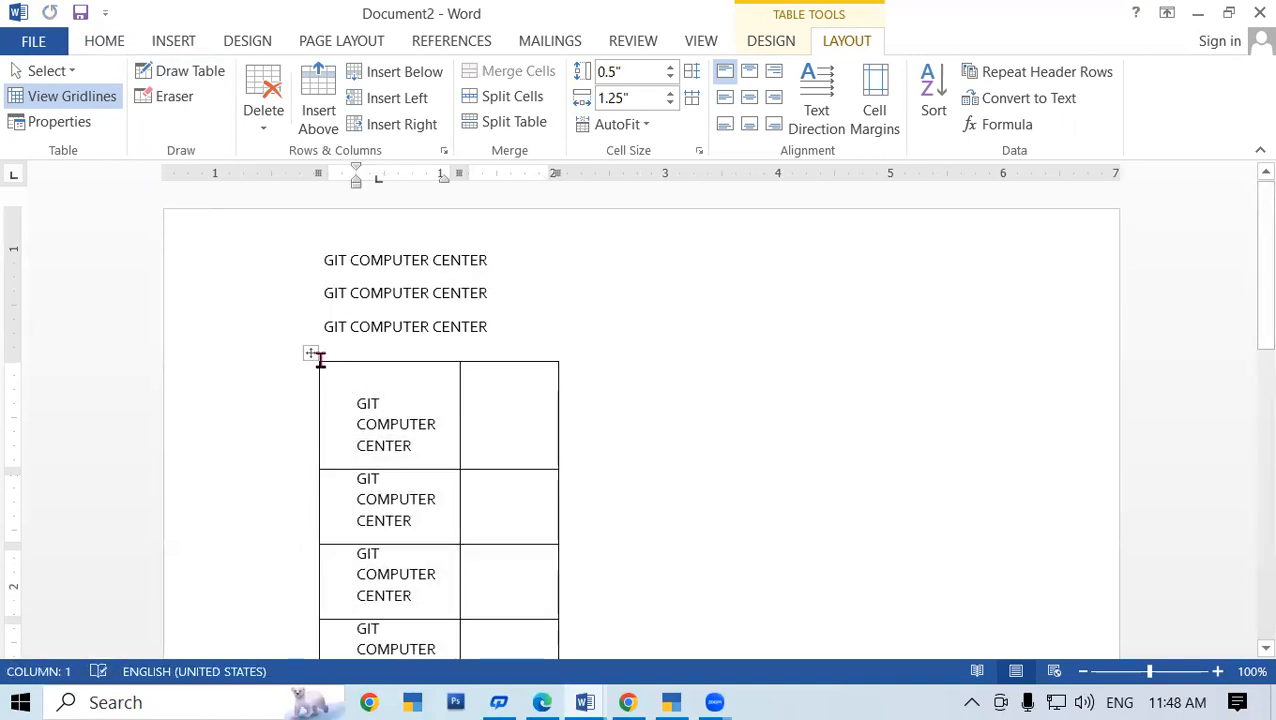
pyautogui.moveTo(310, 354); pyautogui.dragTo(497, 273)
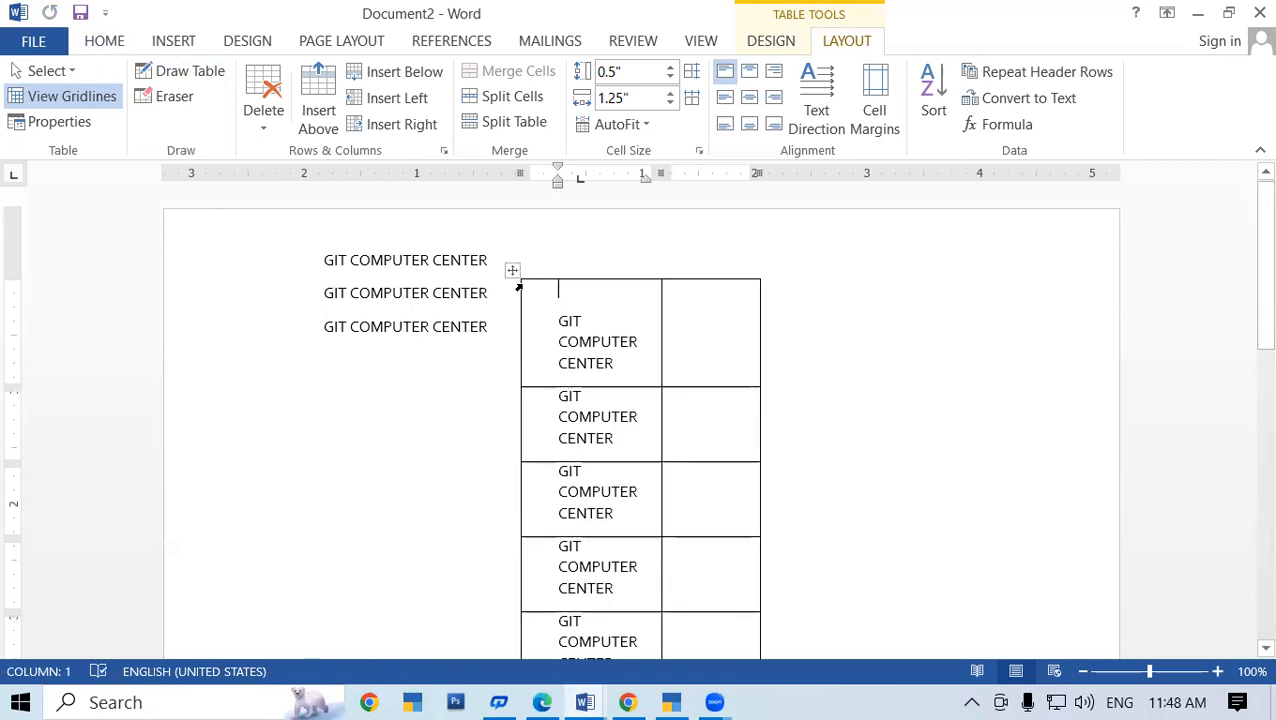
# Resize the whole table from its lower corner so the first column is about 1.36 inches wide
pyautogui.scroll(-5, 692, 465)
pyautogui.moveTo(763, 272); pyautogui.dragTo(769, 427)
pyautogui.scroll(-3, 769, 427)
pyautogui.moveTo(771, 371); pyautogui.dragTo(675, 322)
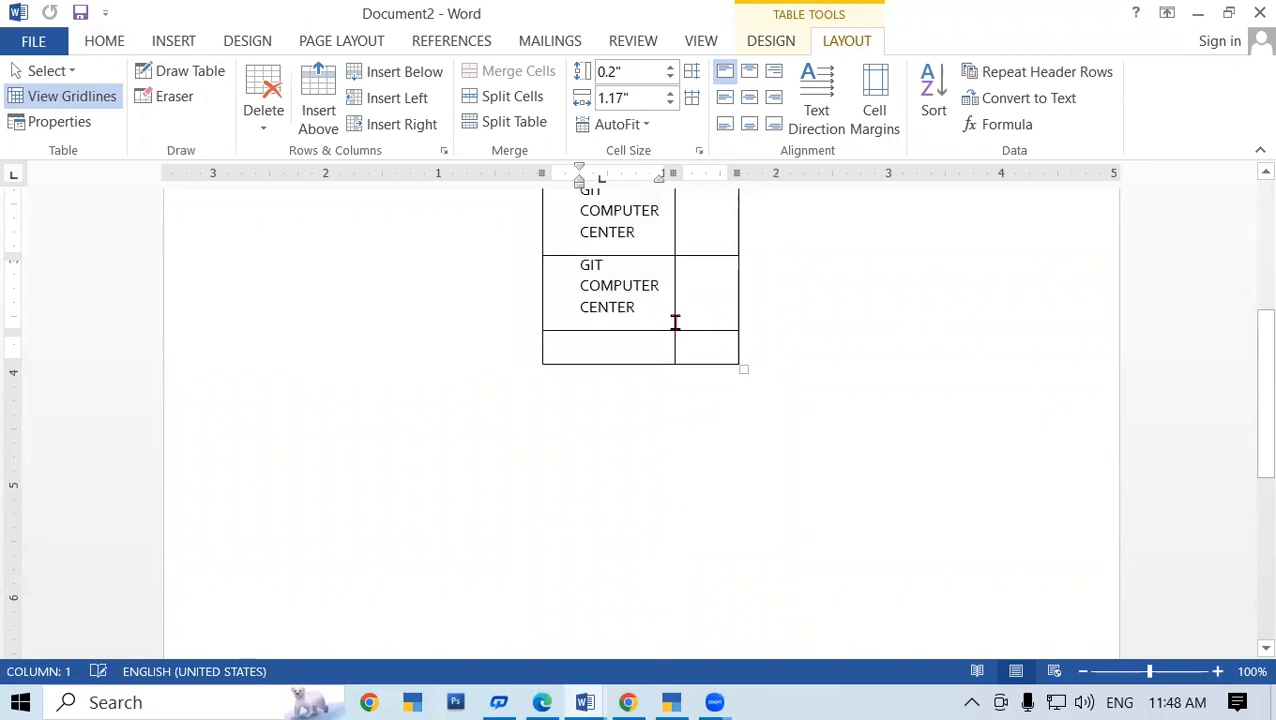
pyautogui.moveTo(740, 367); pyautogui.dragTo(769, 303)
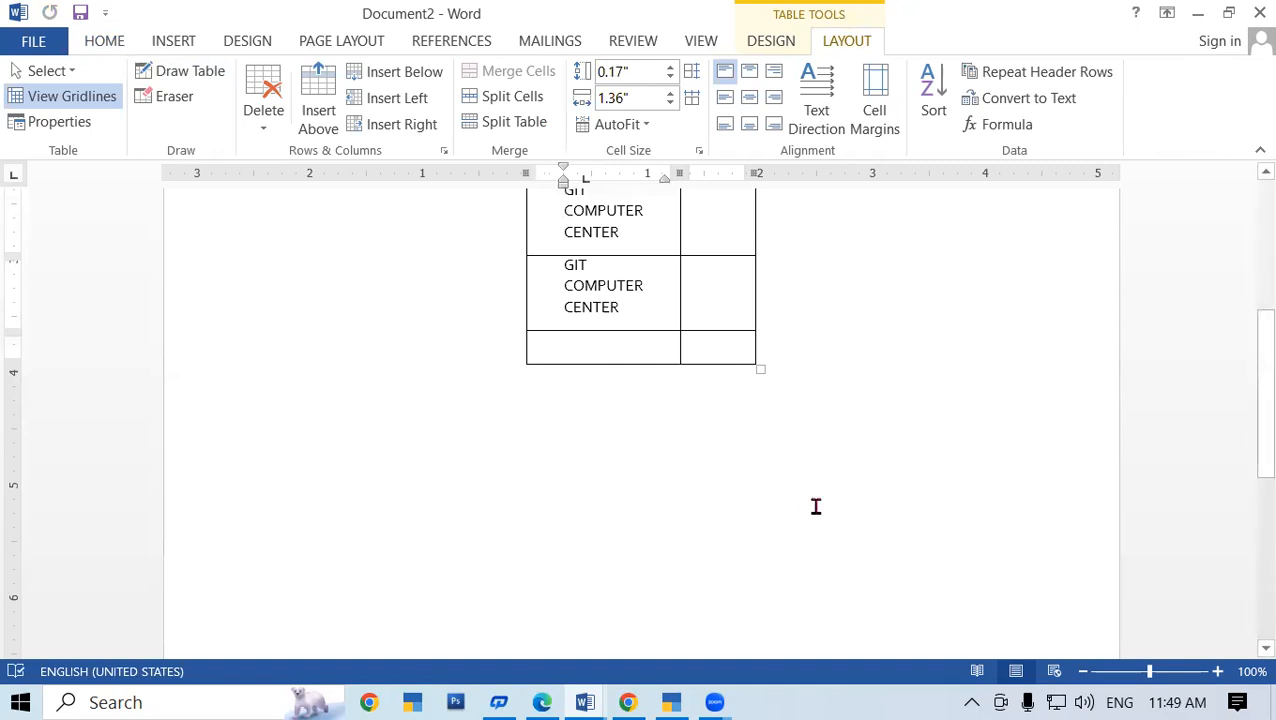
pyautogui.hotkey('ctrl', 'v')
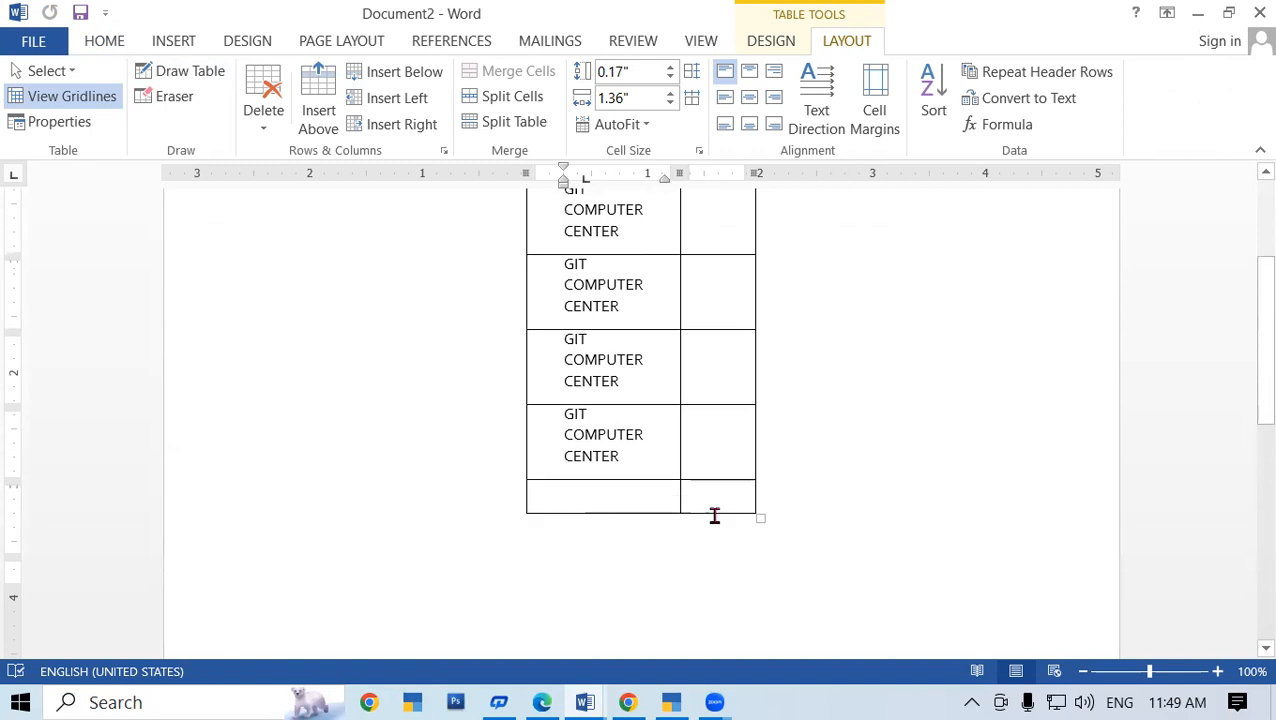
pyautogui.scroll(-5, 714, 515)
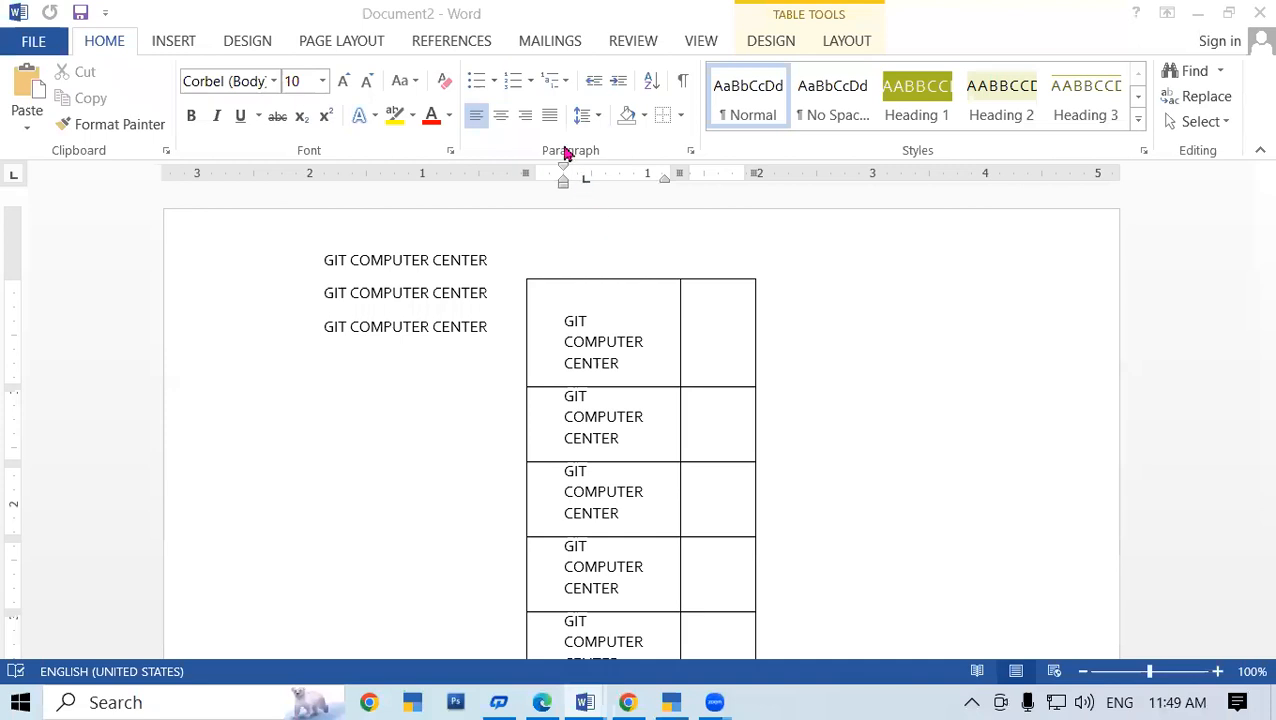
pyautogui.click(478, 134)
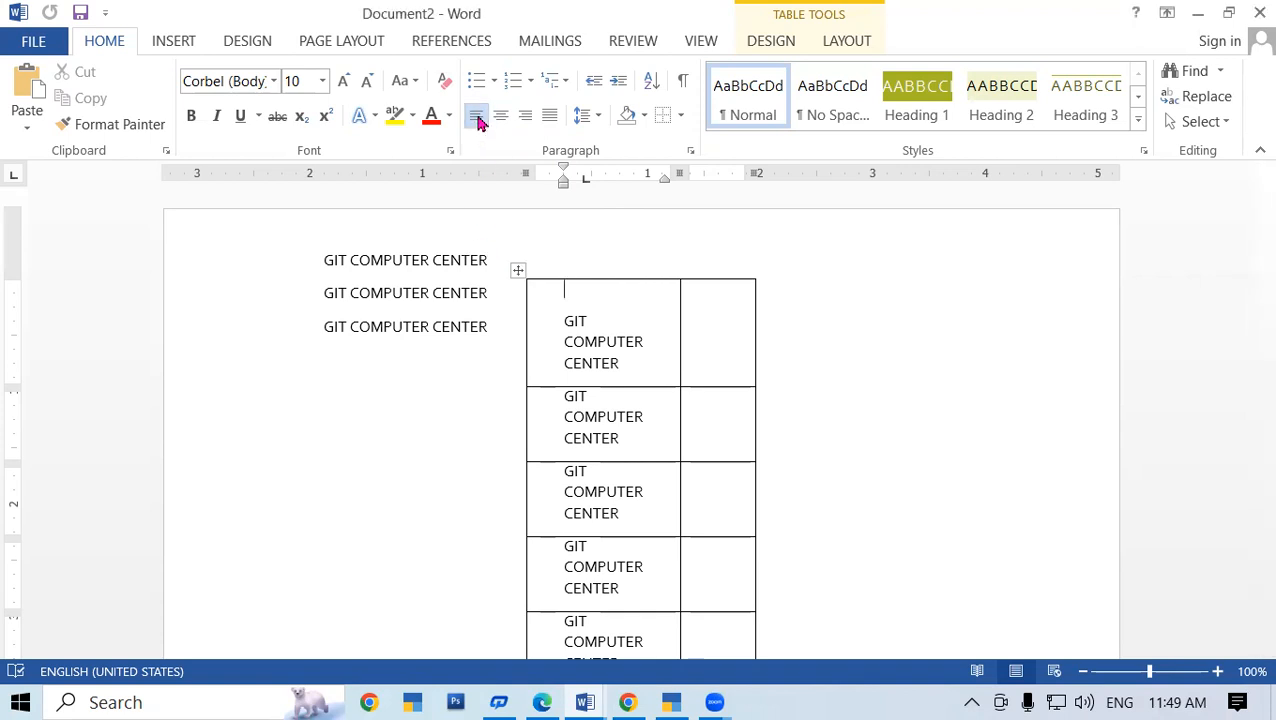